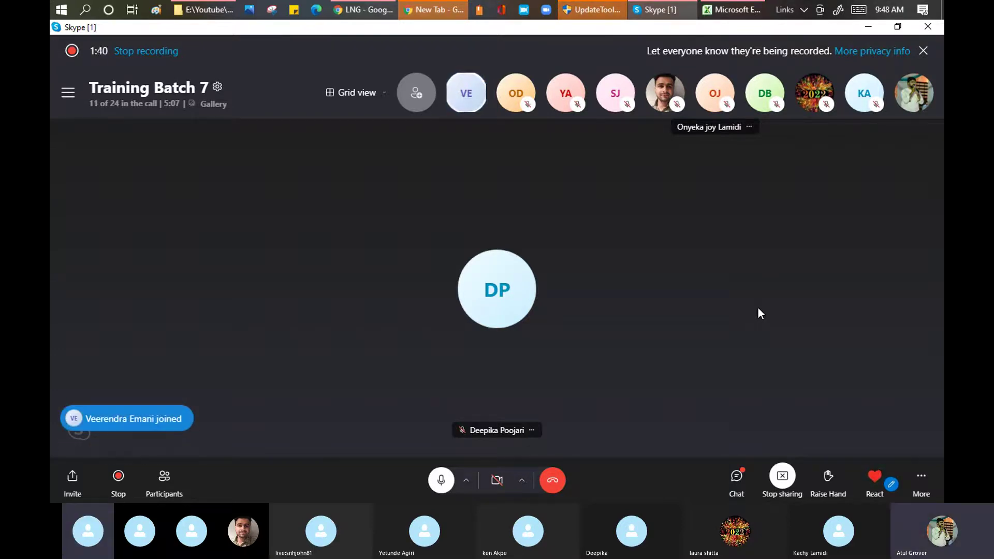
# - Mute the newly joined participant in the Skype group call
pyautogui.click(467, 89)
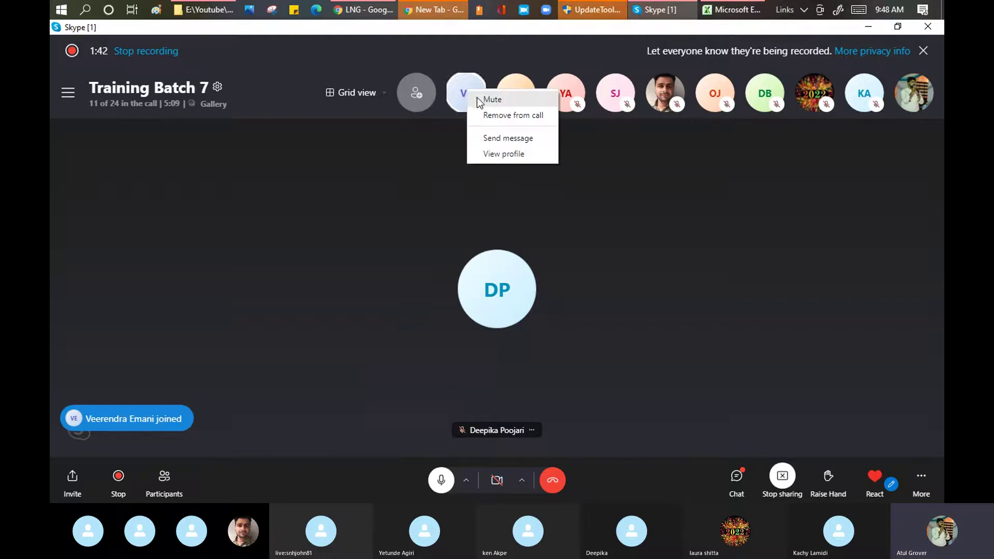
pyautogui.click(371, 179)
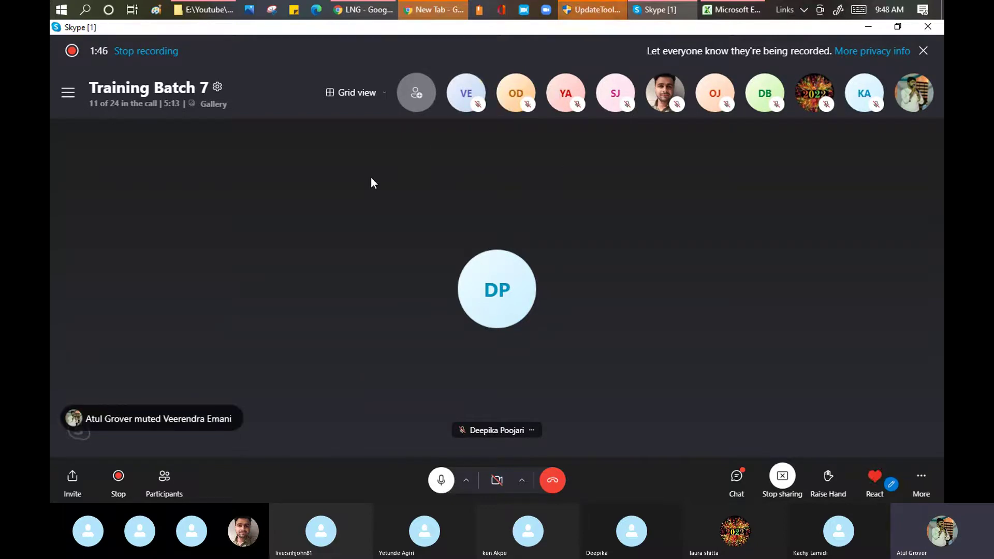
# - Switch to the ServiceNow instance in Chrome and filter the navigator for "incident"
pyautogui.click(363, 10)
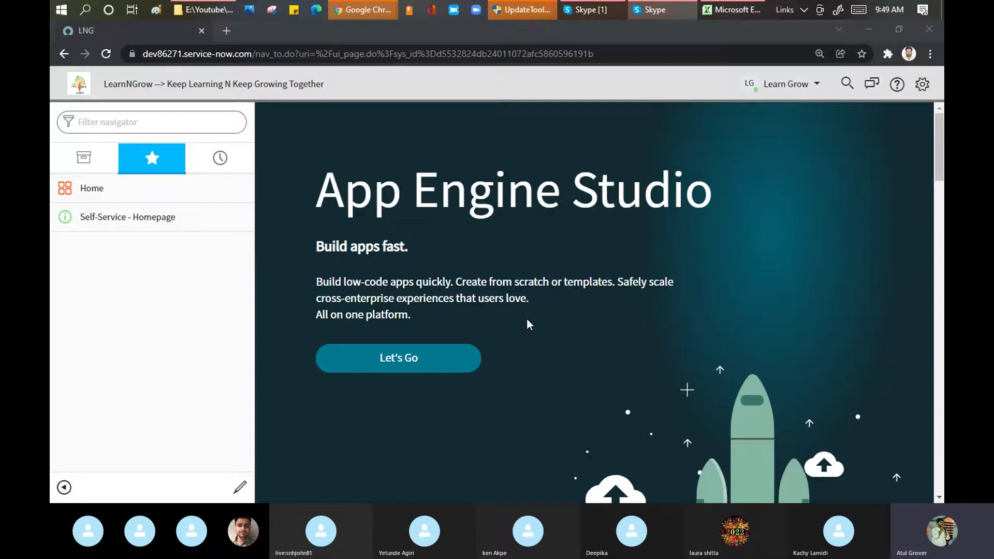
pyautogui.click(126, 117)
pyautogui.write('in')
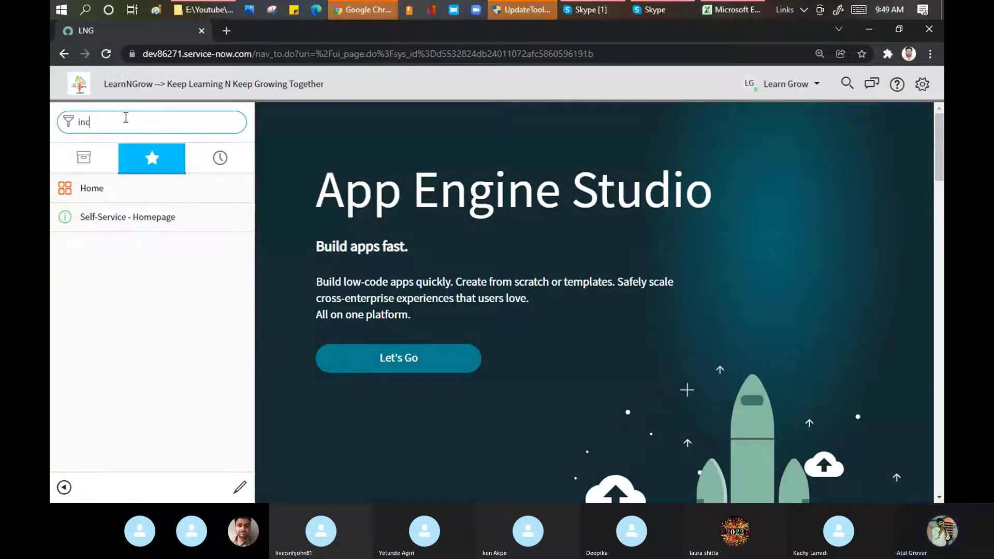
pyautogui.write('cident')
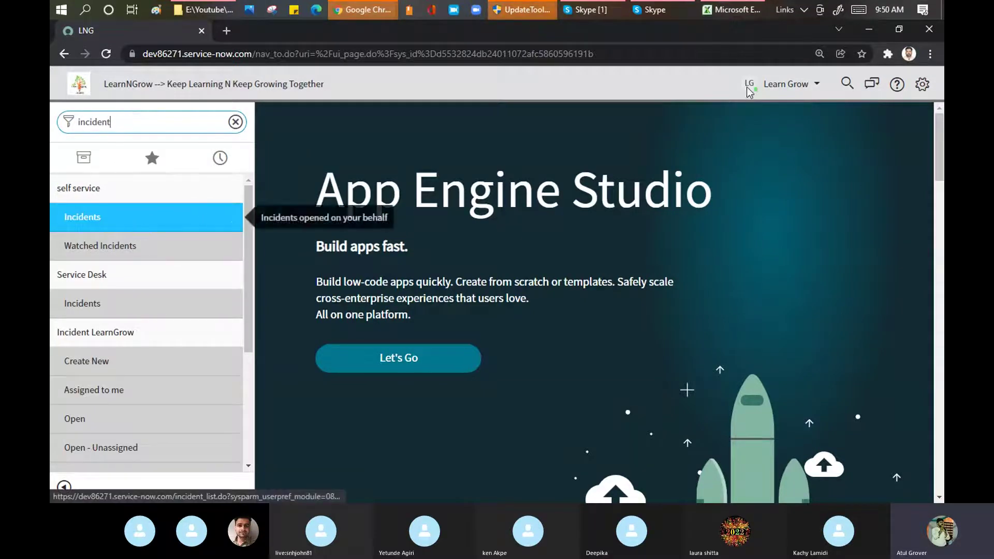
# - Open the list of open incidents under Incident LearnGrow and collapse the navigator
pyautogui.click(820, 54)
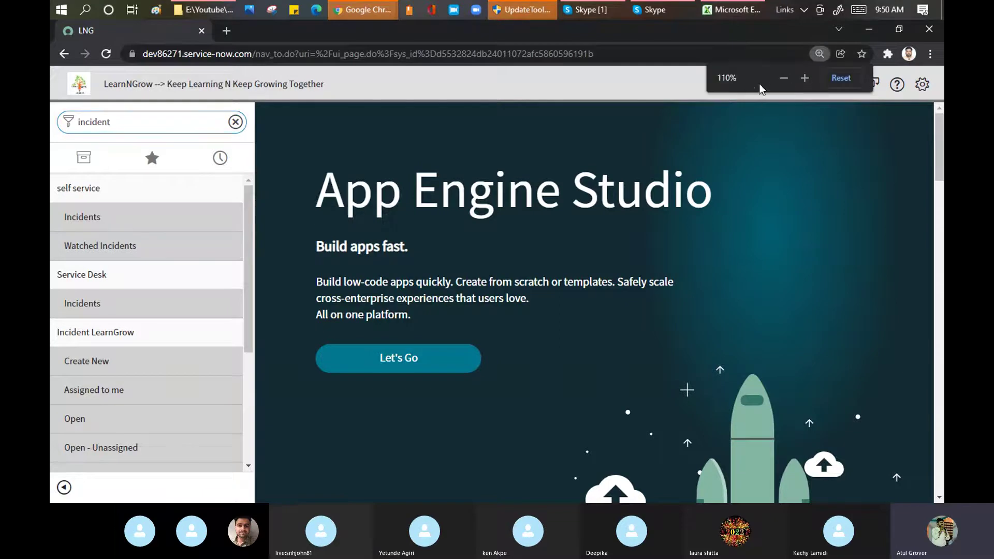
pyautogui.click(784, 78)
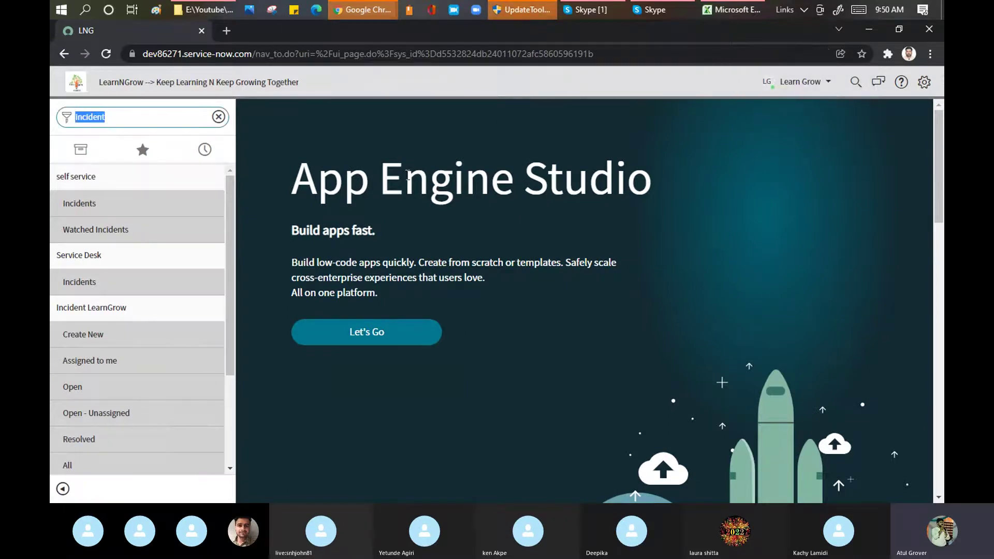
pyautogui.click(75, 395)
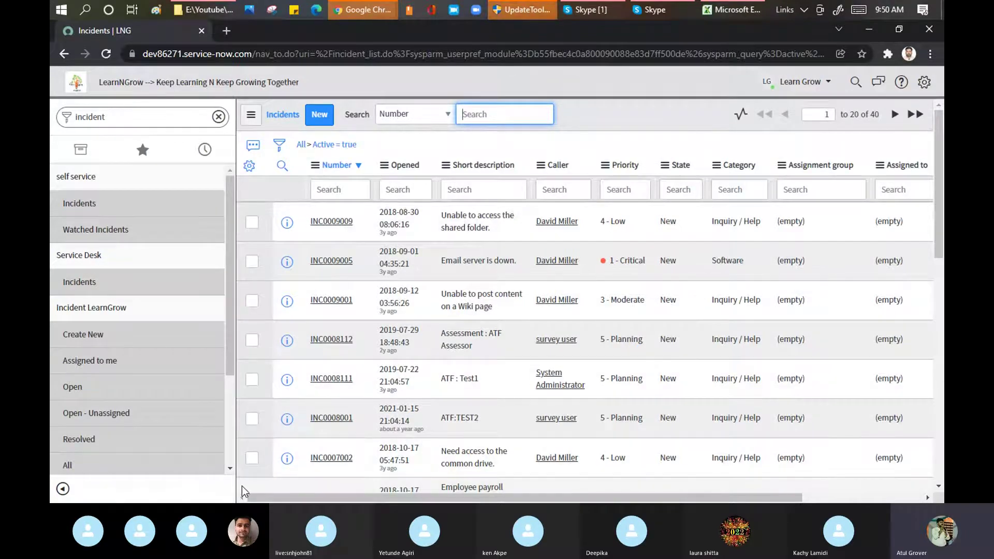
pyautogui.click(62, 489)
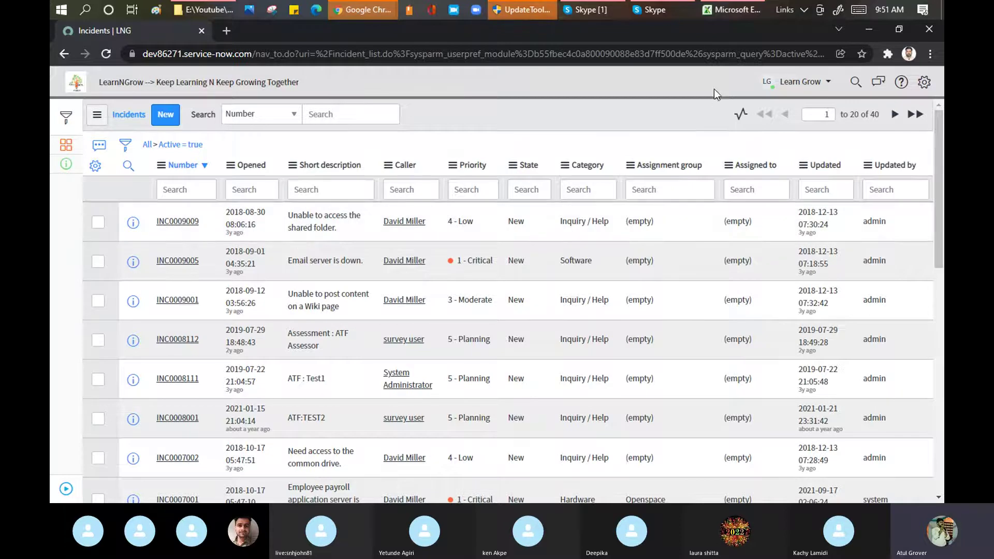
# - Examine the total record count of the active incidents list and scan its first rows
pyautogui.doubleClick(874, 114)
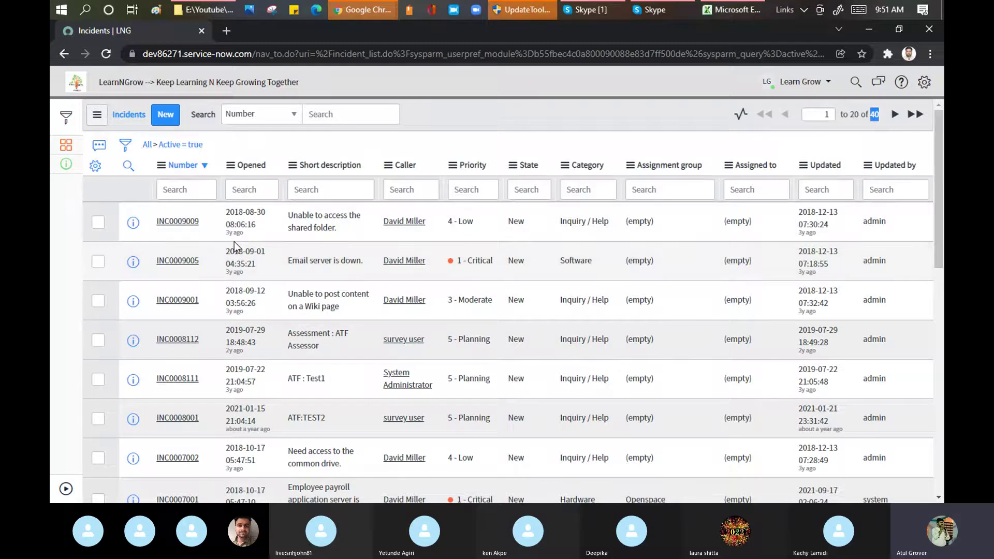
pyautogui.scroll(-2, 234, 241)
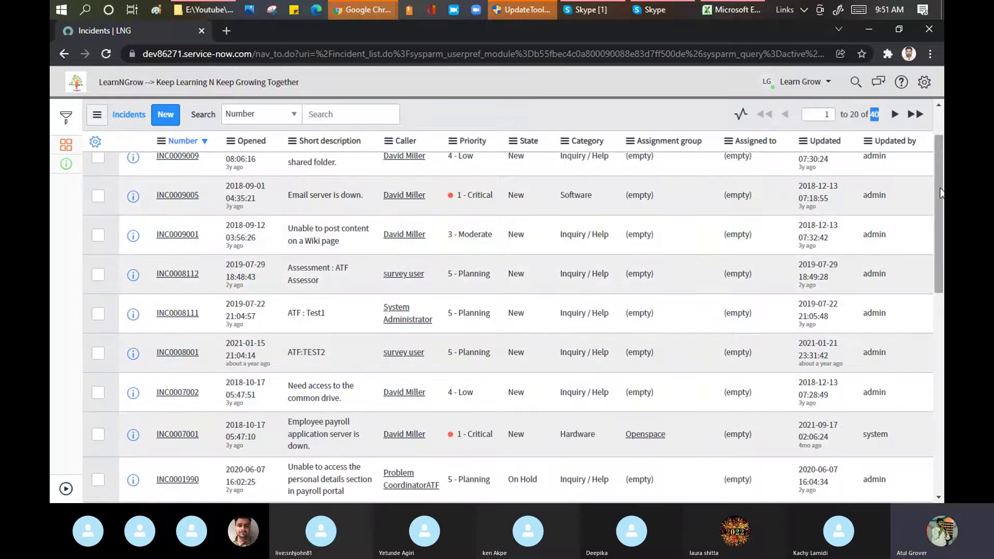
pyautogui.moveTo(940, 180); pyautogui.dragTo(935, 143)
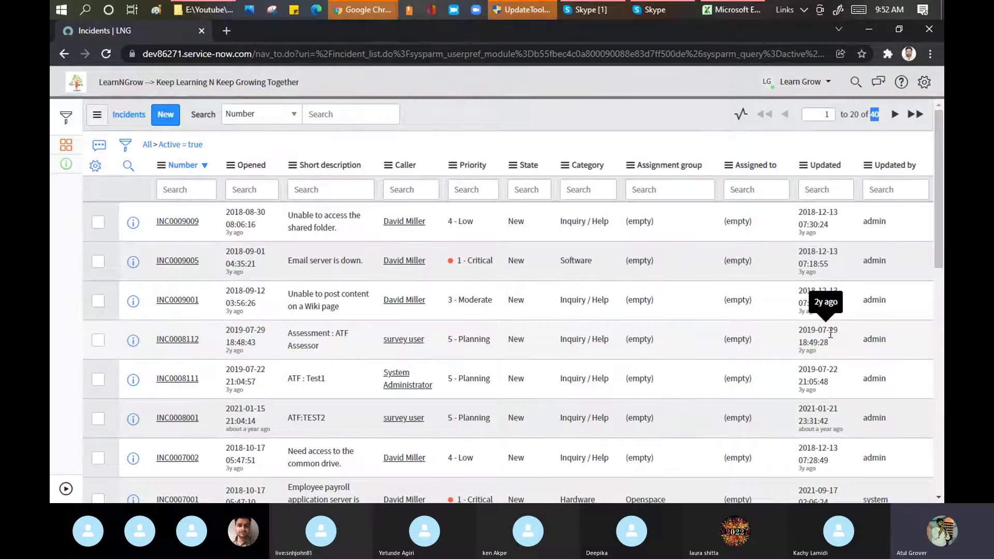
# - Show the incident list's filter conditions, review the matching records, and remove the "Active is true" condition without running the filter
pyautogui.click(125, 149)
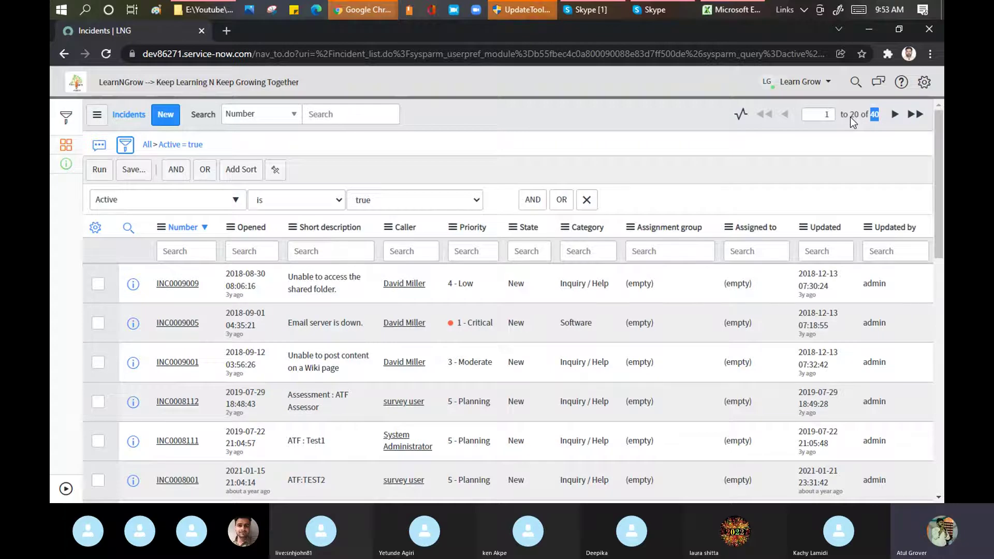
pyautogui.scroll(-3, 460, 325)
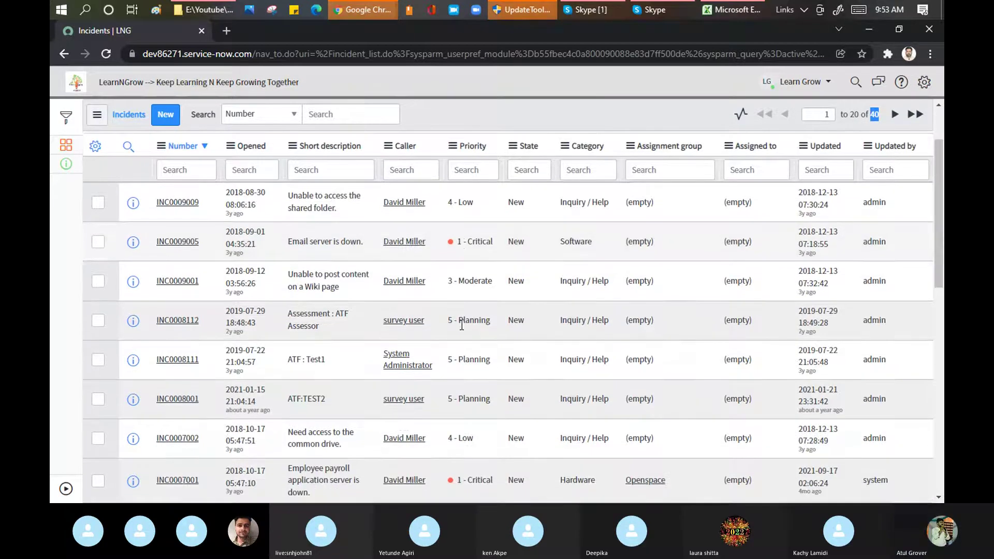
pyautogui.scroll(-3, 483, 432)
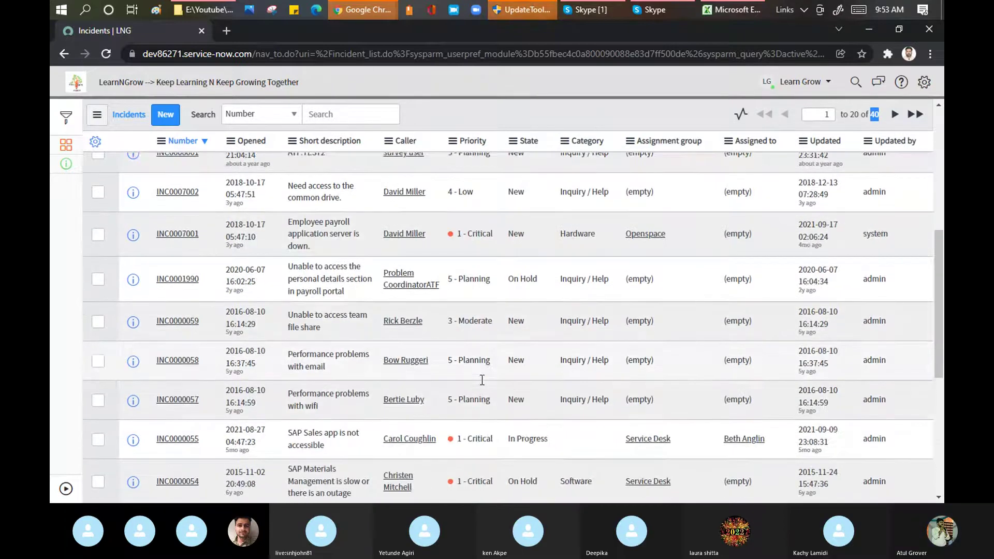
pyautogui.scroll(-3, 487, 432)
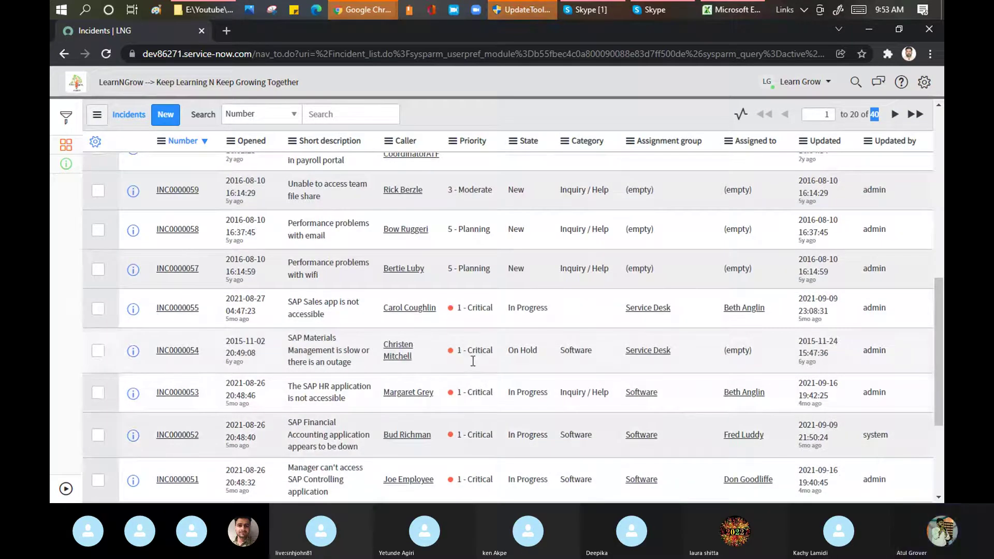
pyautogui.scroll(-2, 480, 471)
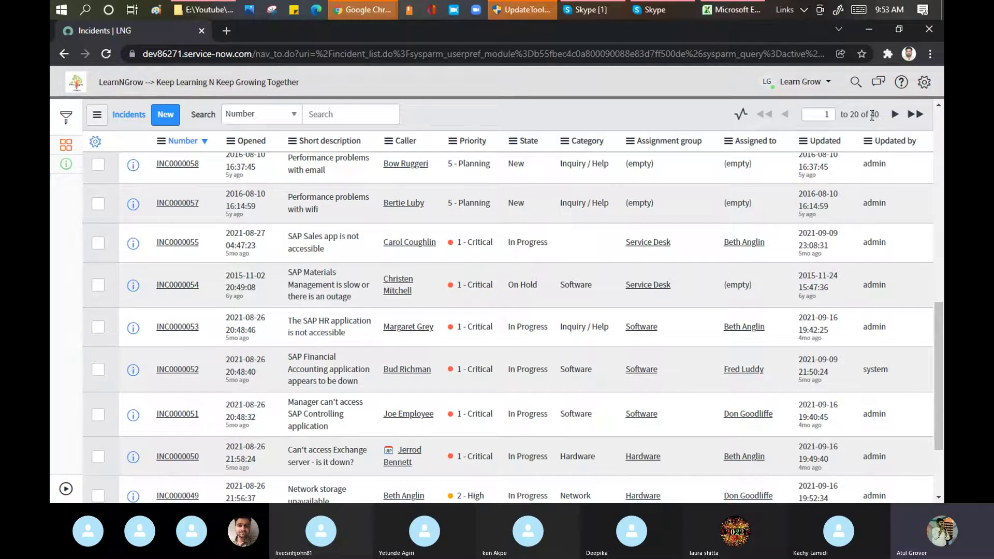
pyautogui.scroll(10, 937, 401)
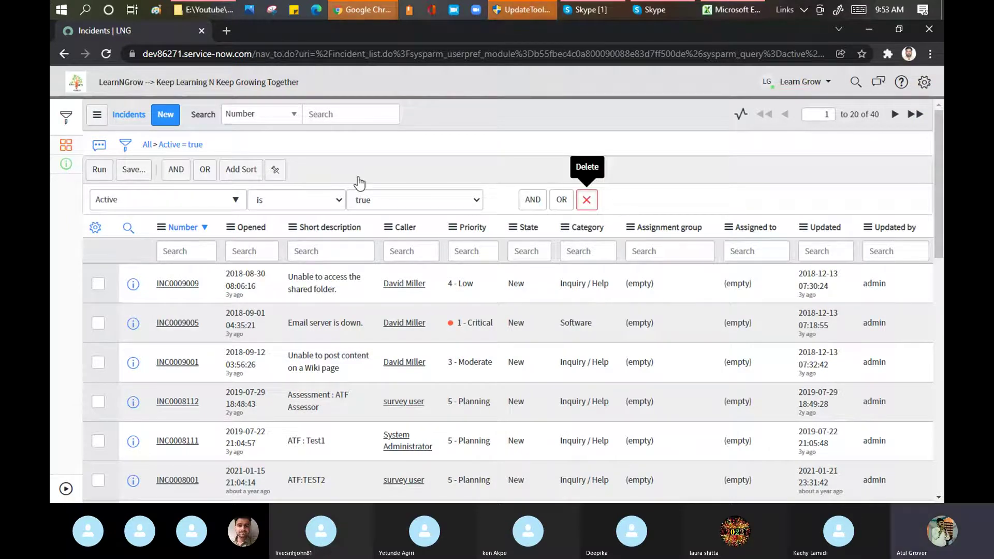
pyautogui.click(587, 200)
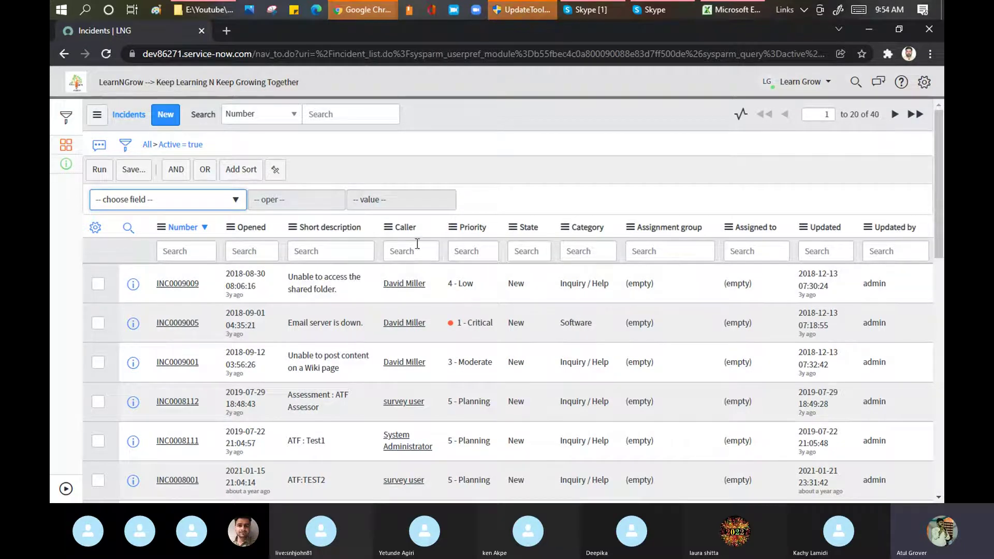
# - Group the incident list by Priority and ungroup it again
pyautogui.click(453, 229)
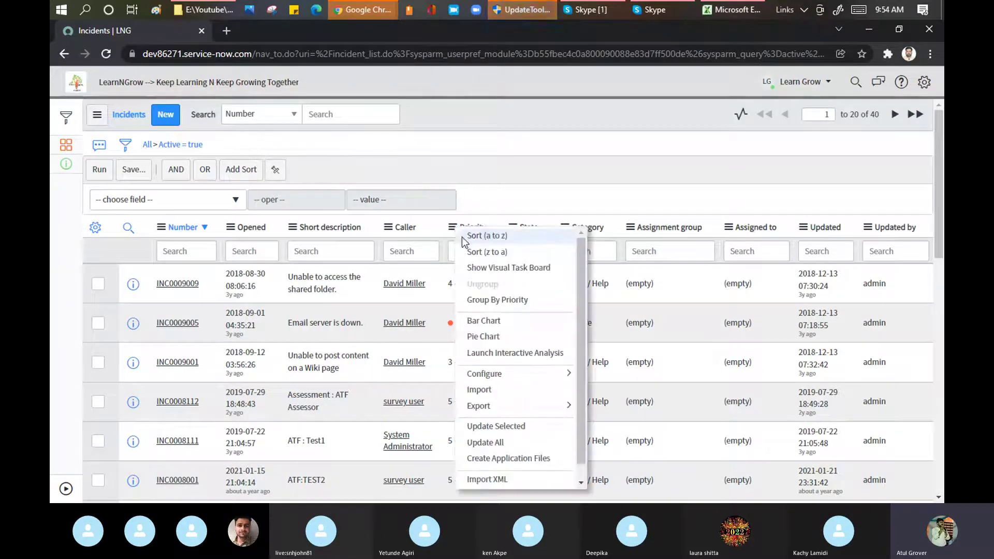
pyautogui.click(498, 302)
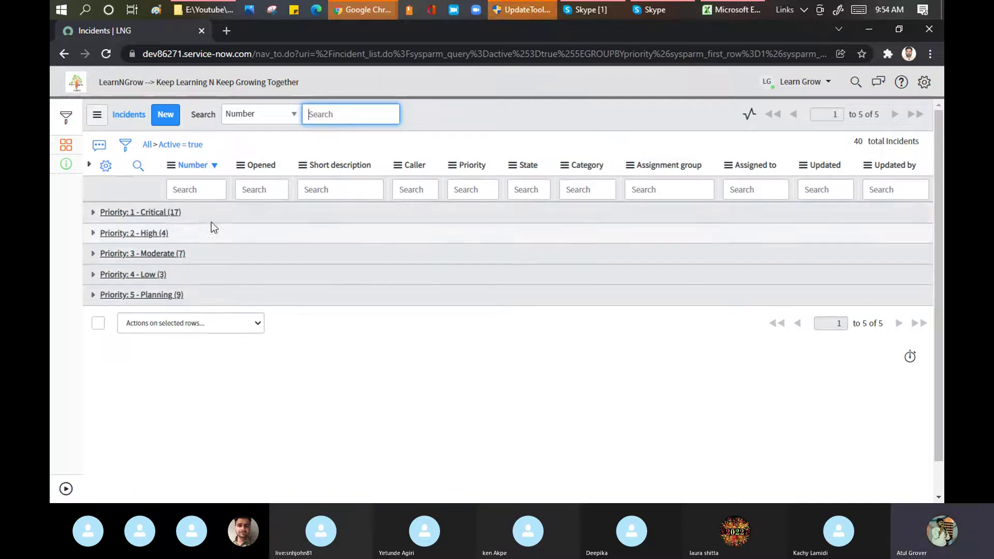
pyautogui.click(451, 166)
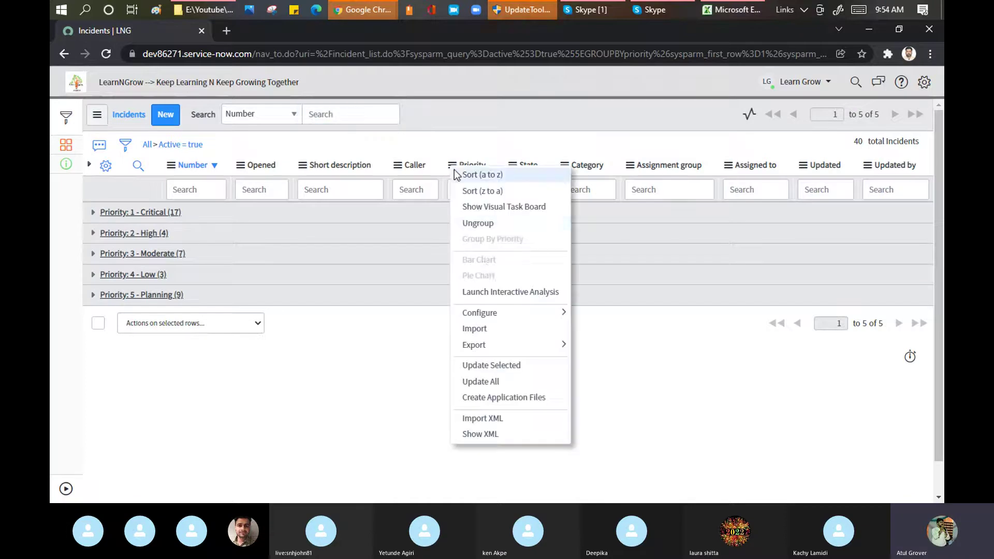
pyautogui.click(483, 228)
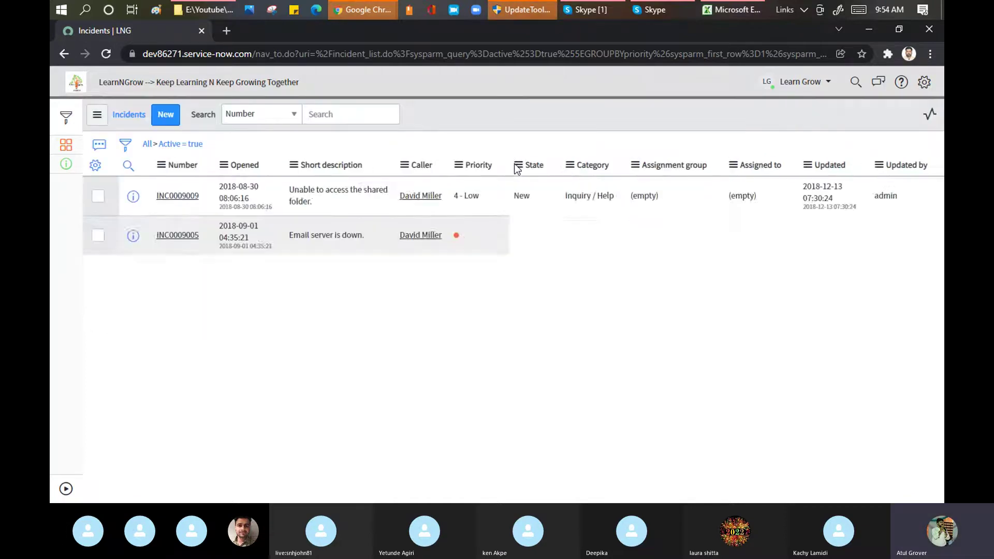
# - Group the incident list first by State and then by Priority, and restore the ungrouped list
pyautogui.click(514, 166)
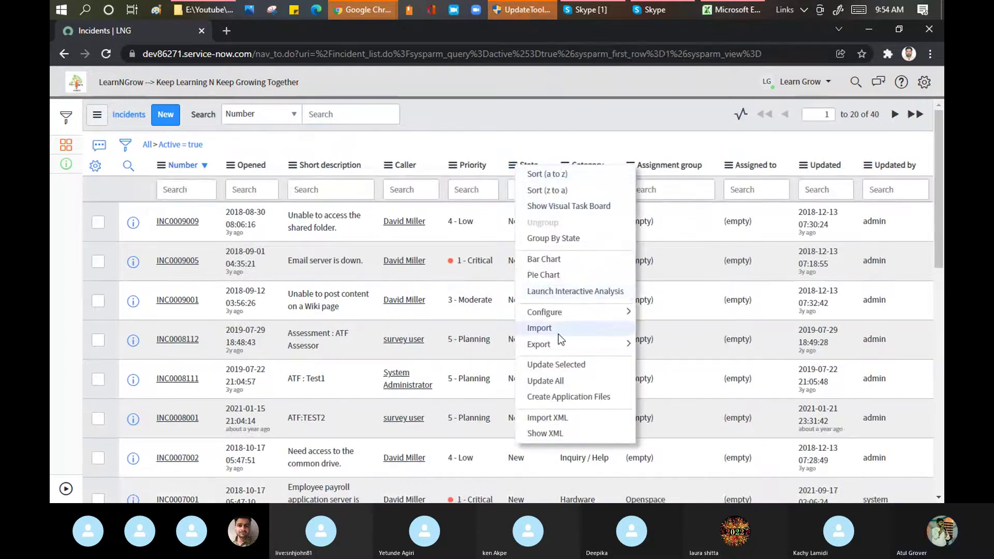
pyautogui.click(548, 239)
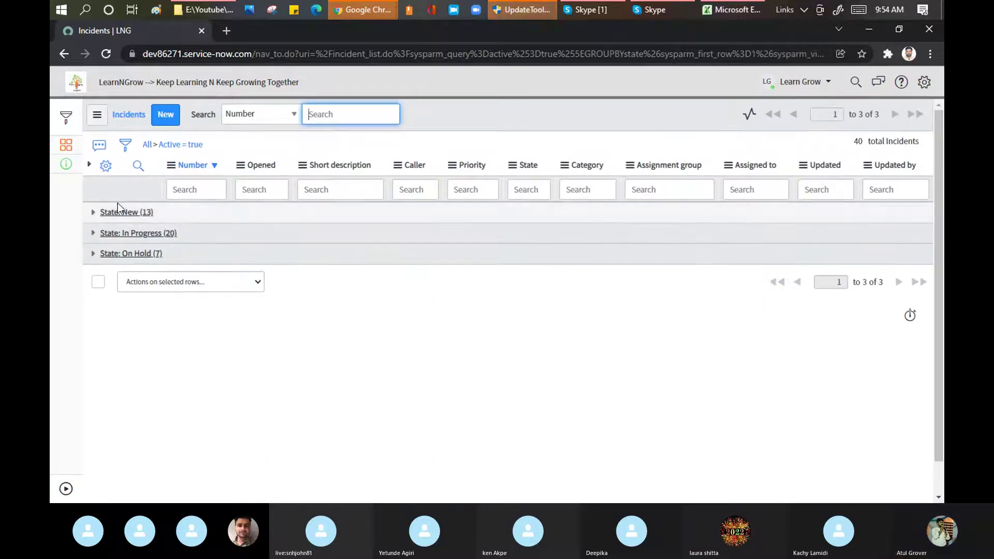
pyautogui.click(453, 166)
pyautogui.click(483, 241)
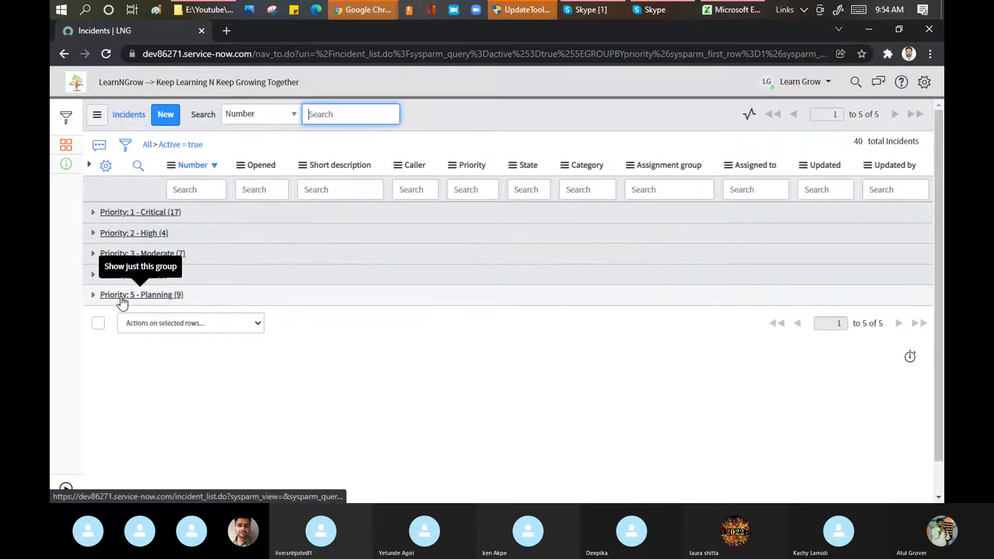
pyautogui.click(239, 167)
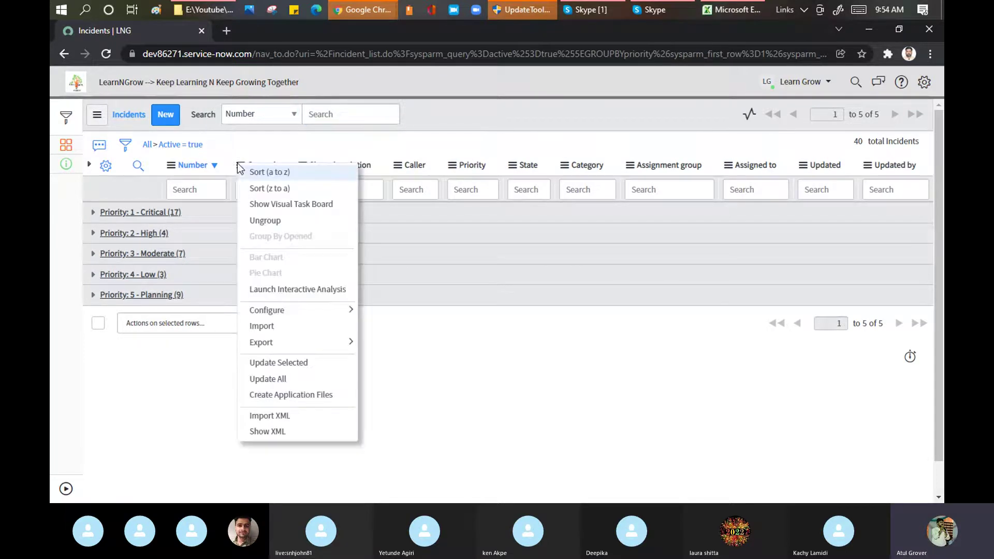
pyautogui.click(267, 221)
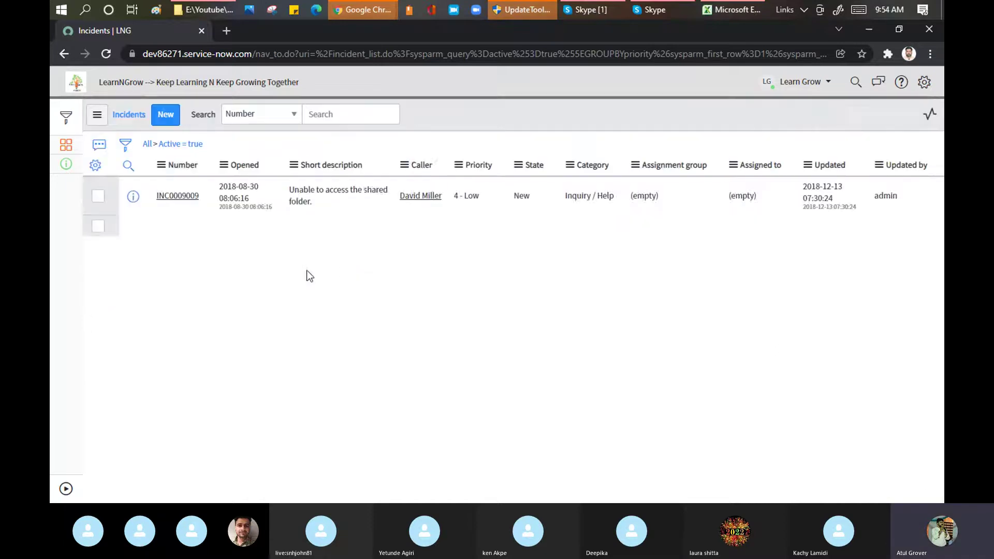
# - Inspect the Opened column's options and the opened time of the "Email server is down." incident
pyautogui.click(231, 165)
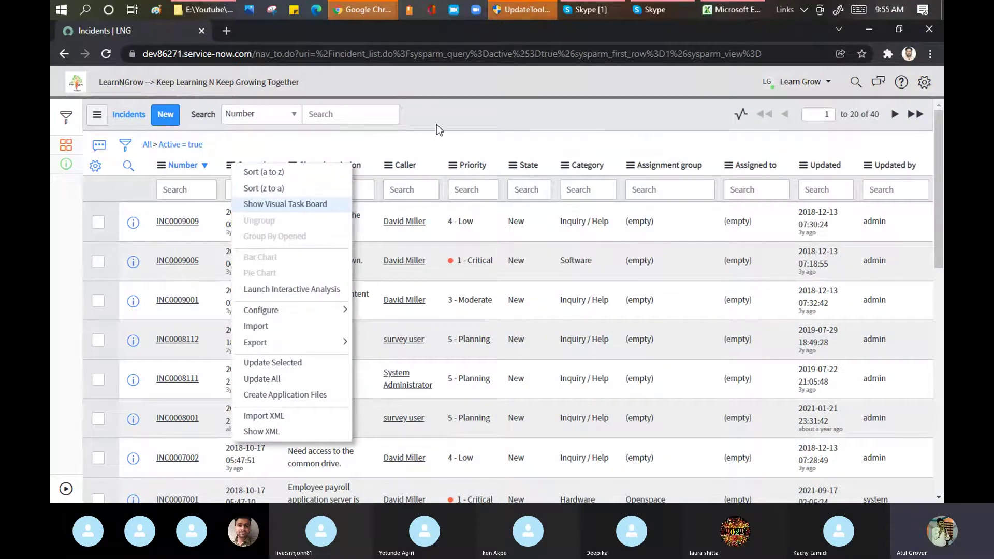
pyautogui.press('Escape')
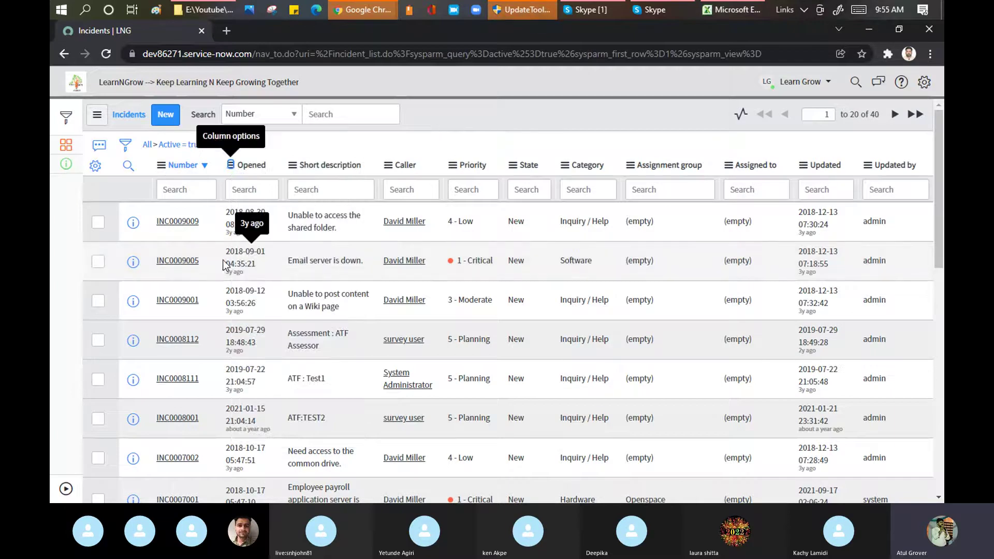
pyautogui.doubleClick(237, 264)
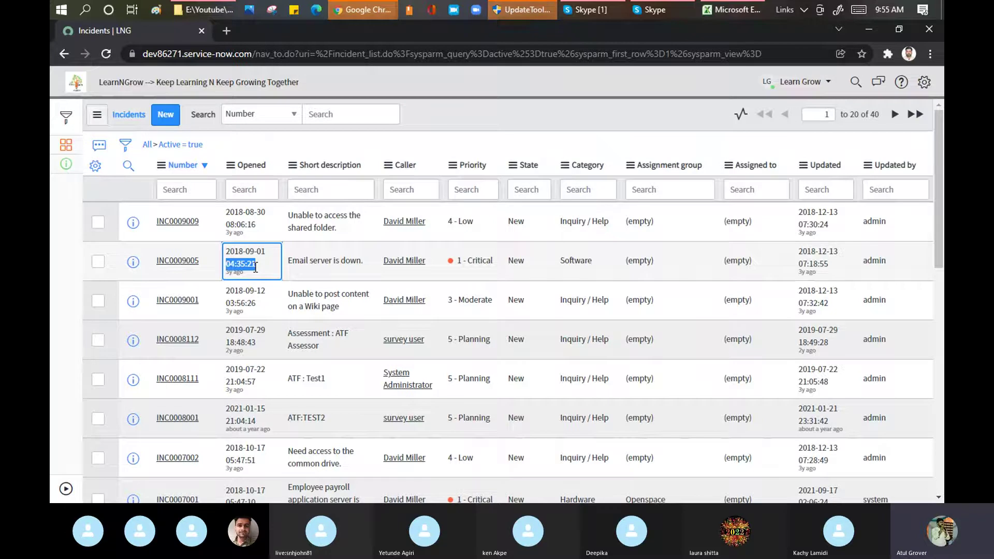
pyautogui.click(230, 166)
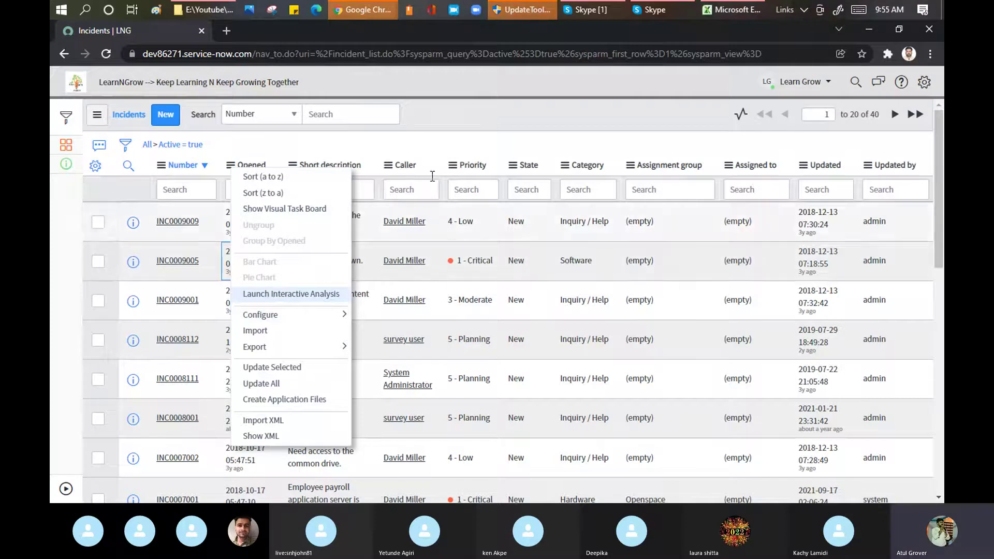
pyautogui.click(460, 117)
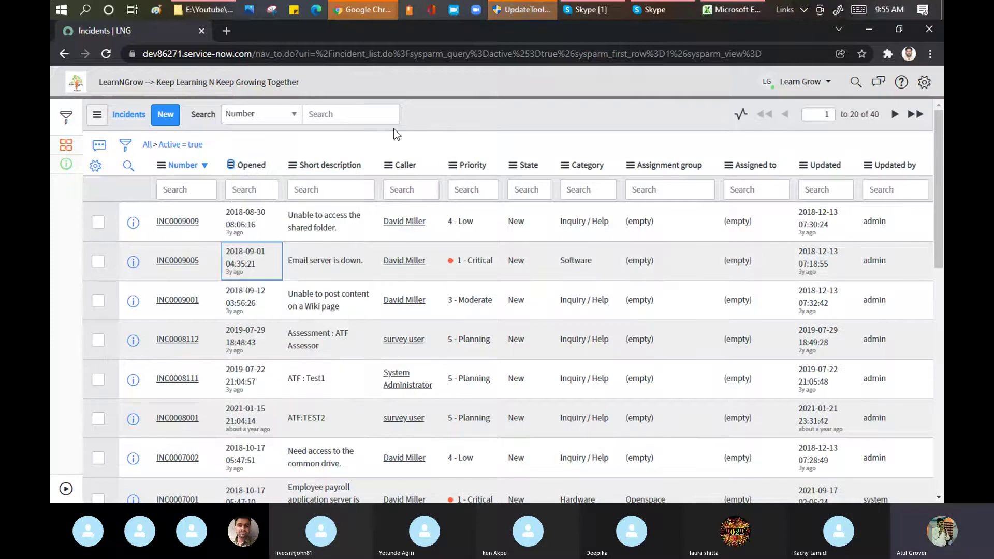
# - Display a pie chart of the active incidents by State and examine its slices and legend
pyautogui.click(563, 165)
pyautogui.click(513, 169)
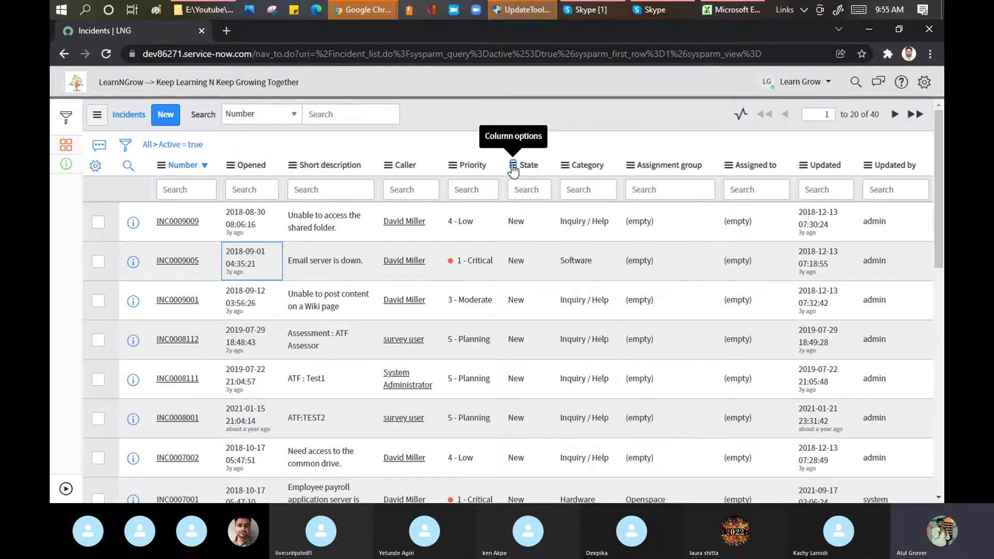
pyautogui.click(512, 167)
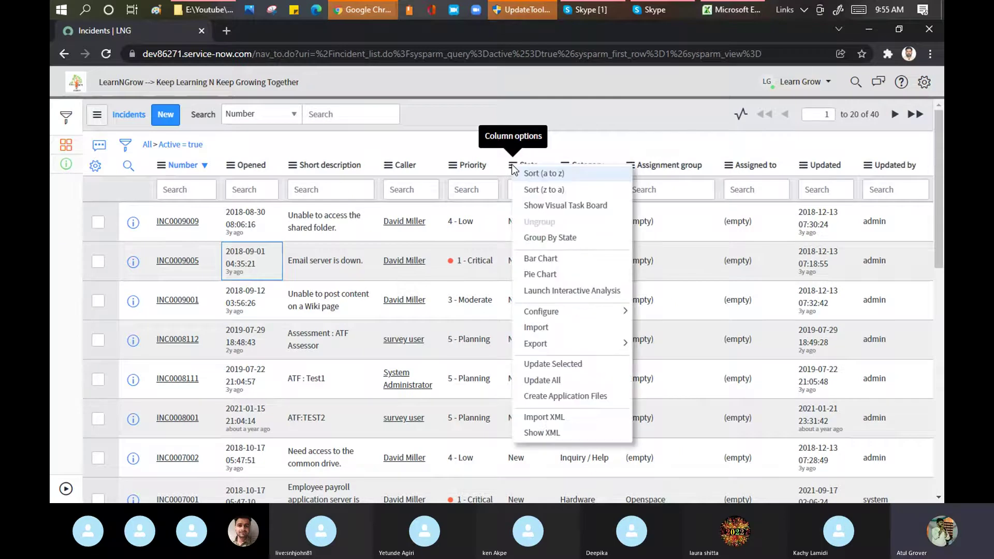
pyautogui.press('Escape')
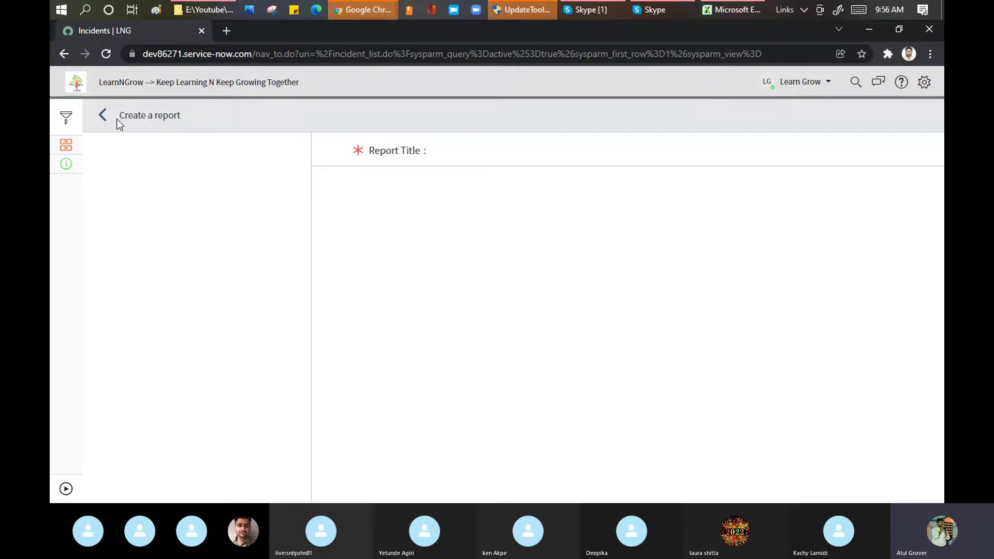
pyautogui.moveTo(117, 120); pyautogui.dragTo(206, 117)
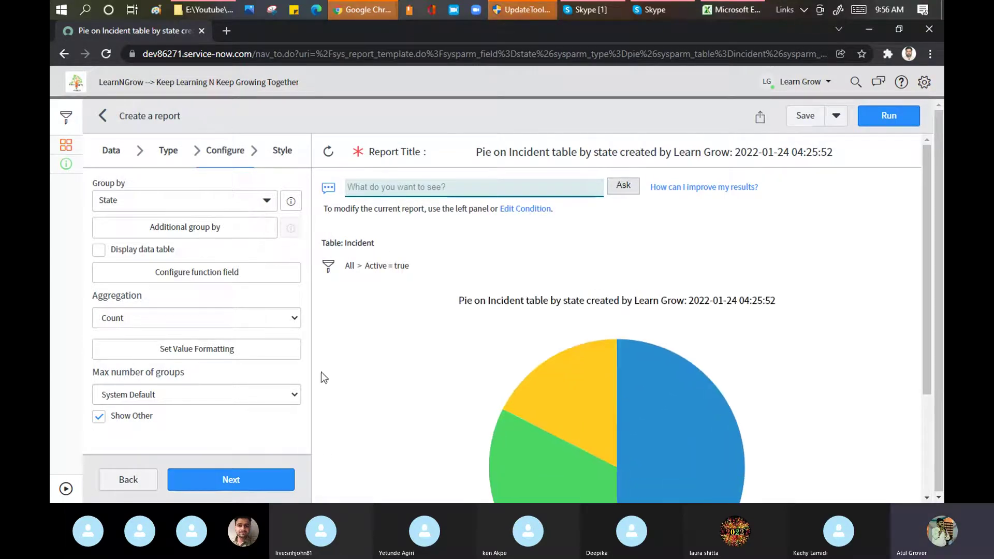
pyautogui.scroll(-1, 543, 316)
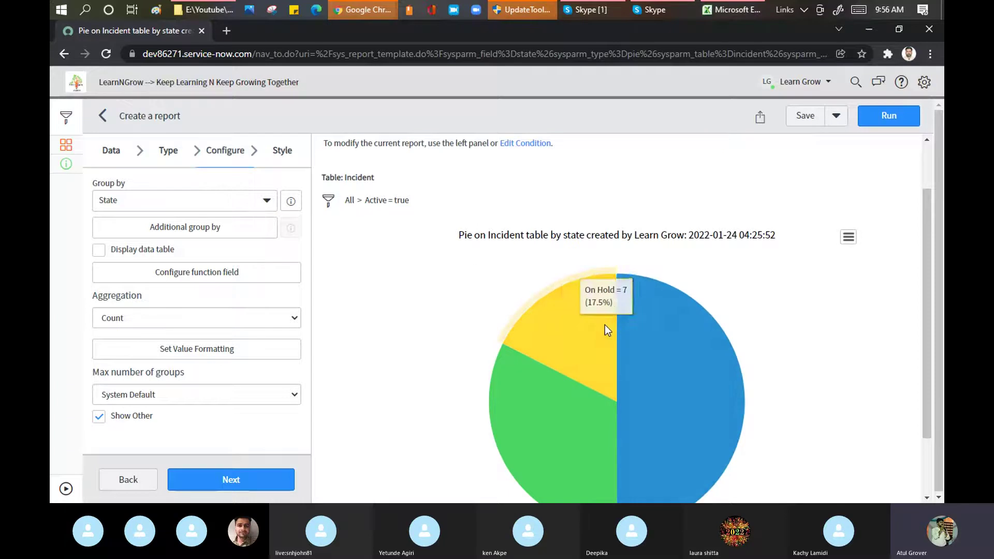
pyautogui.scroll(1, 656, 408)
pyautogui.scroll(-2, 648, 331)
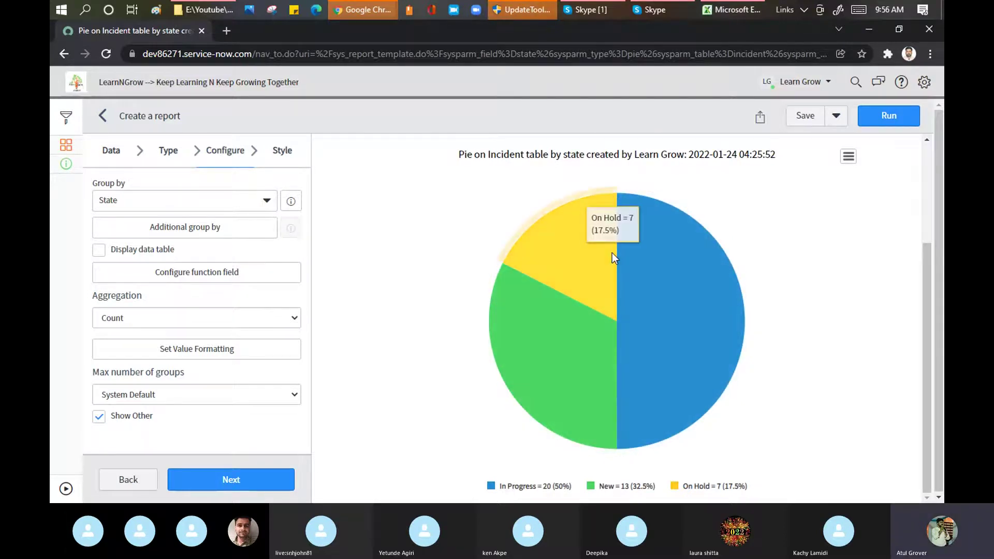
# - Filter the navigator for "incident" and open the All list under Incident LearnGrow, with the navigator collapsed and the page enlarged
pyautogui.click(66, 489)
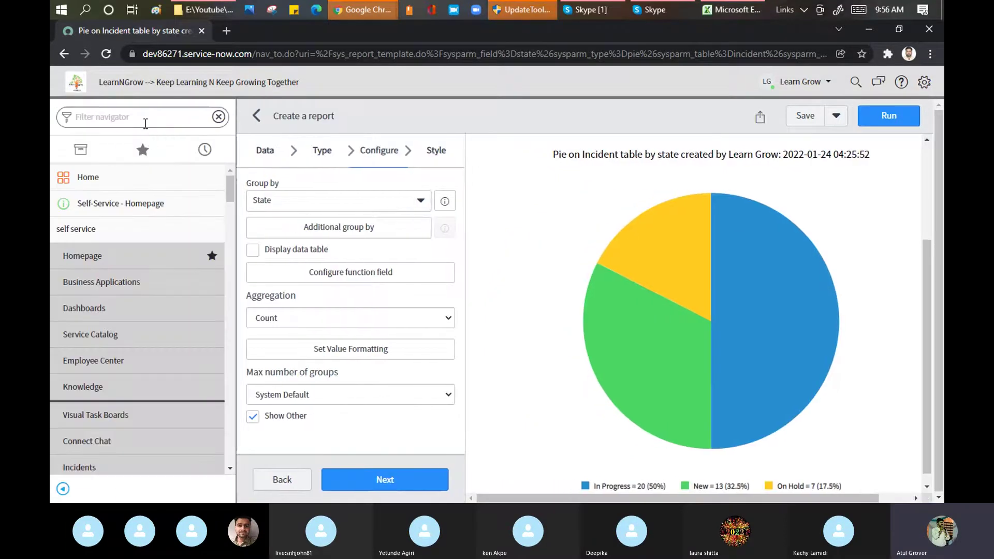
pyautogui.write('incident')
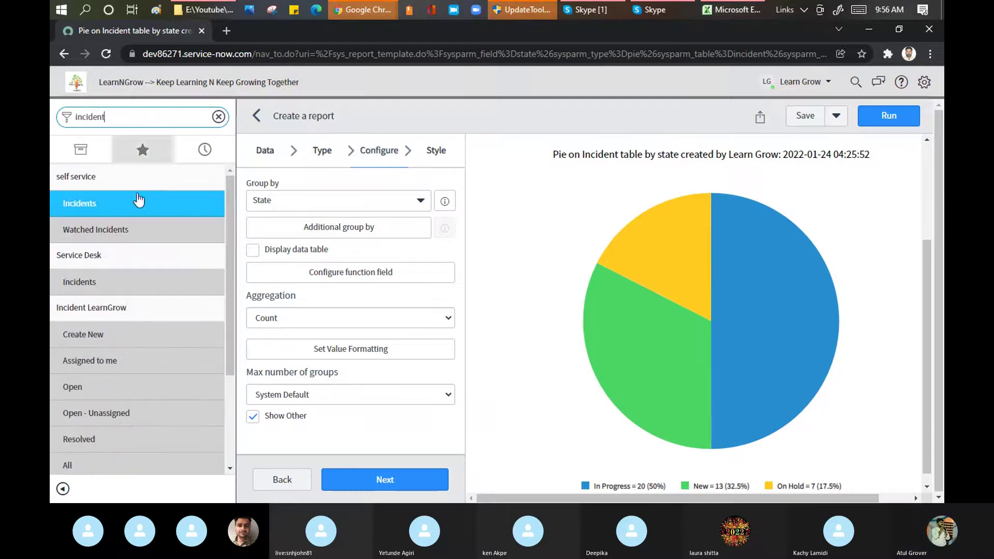
pyautogui.click(86, 397)
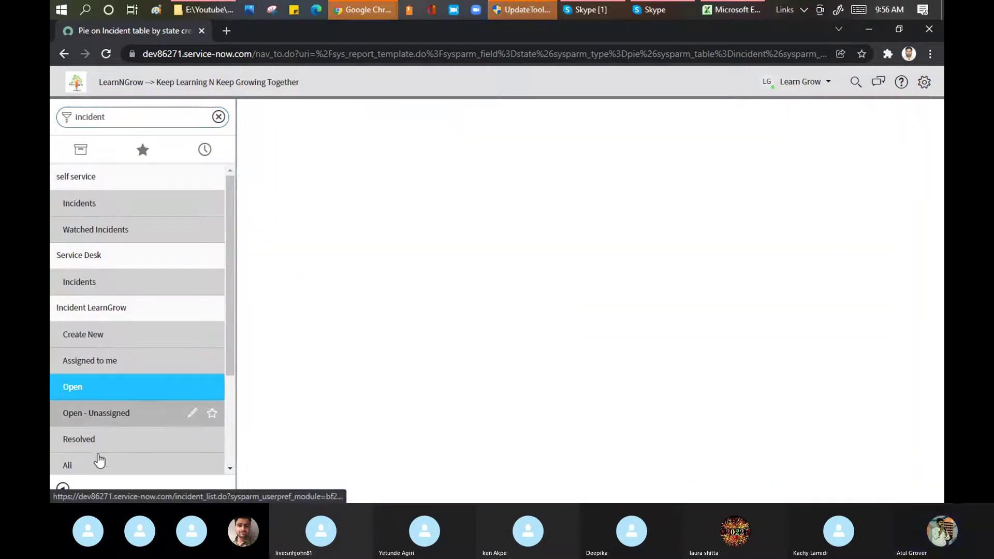
pyautogui.click(80, 469)
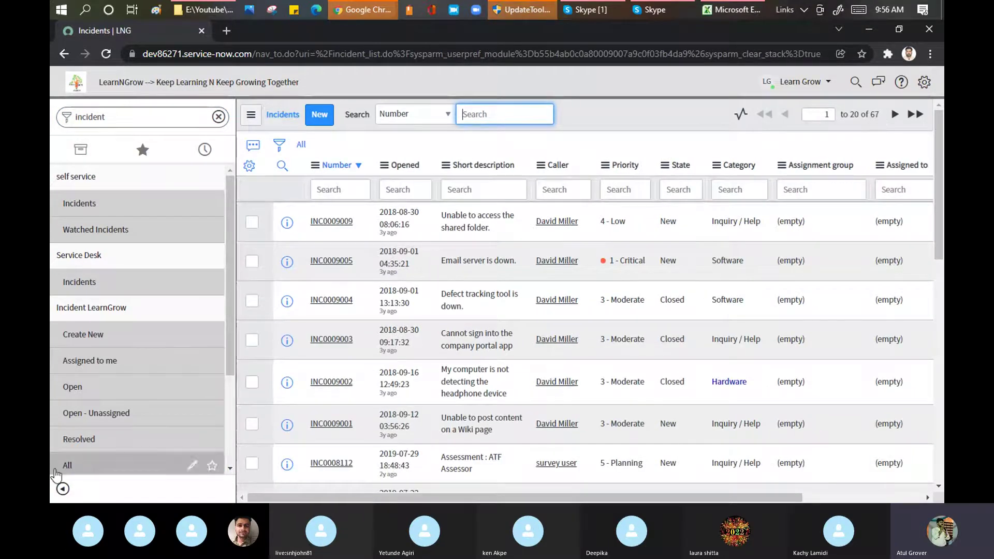
pyautogui.click(63, 489)
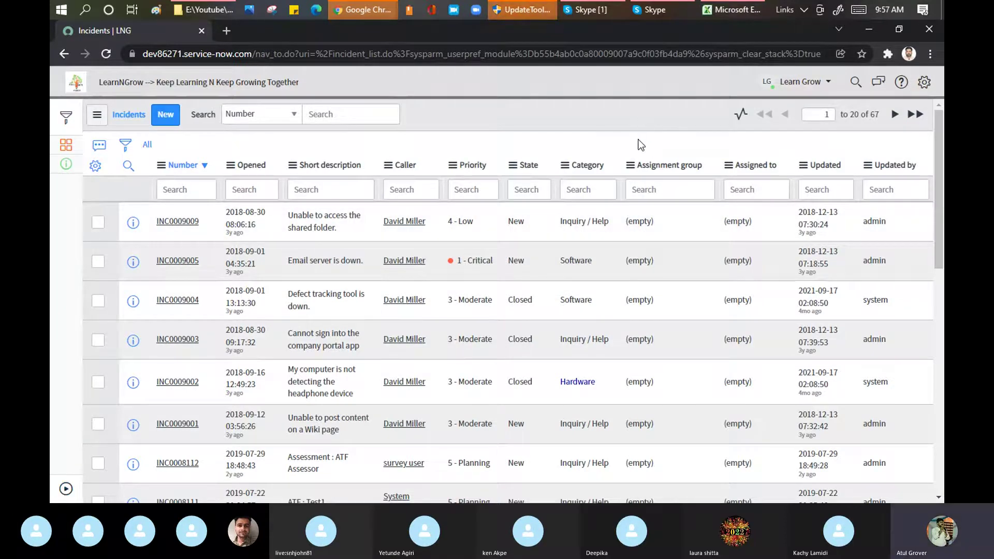
pyautogui.hotkey('ctrl', '+')
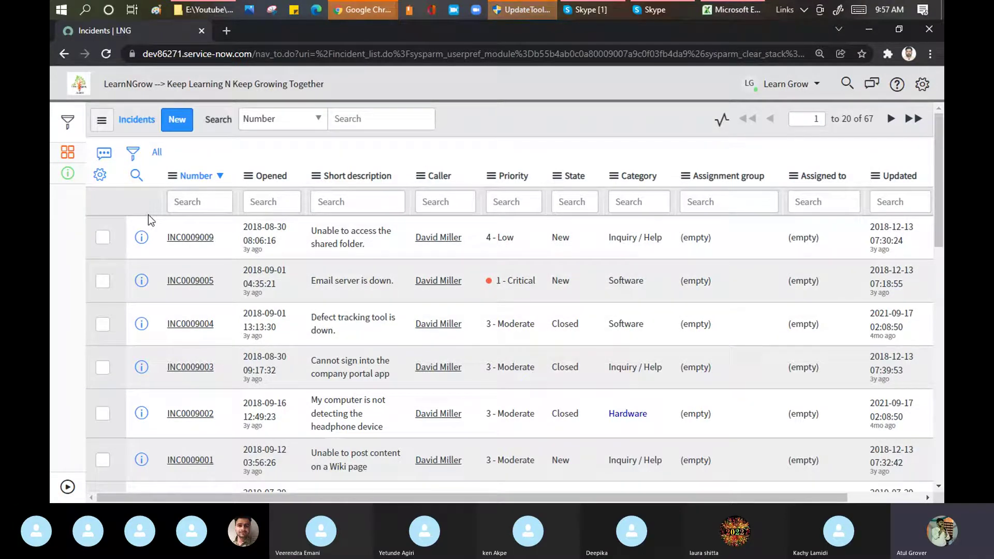
# - Switch to the Skype call window to check on the meeting, and return to the Incidents list in Chrome
pyautogui.moveTo(585, 10)
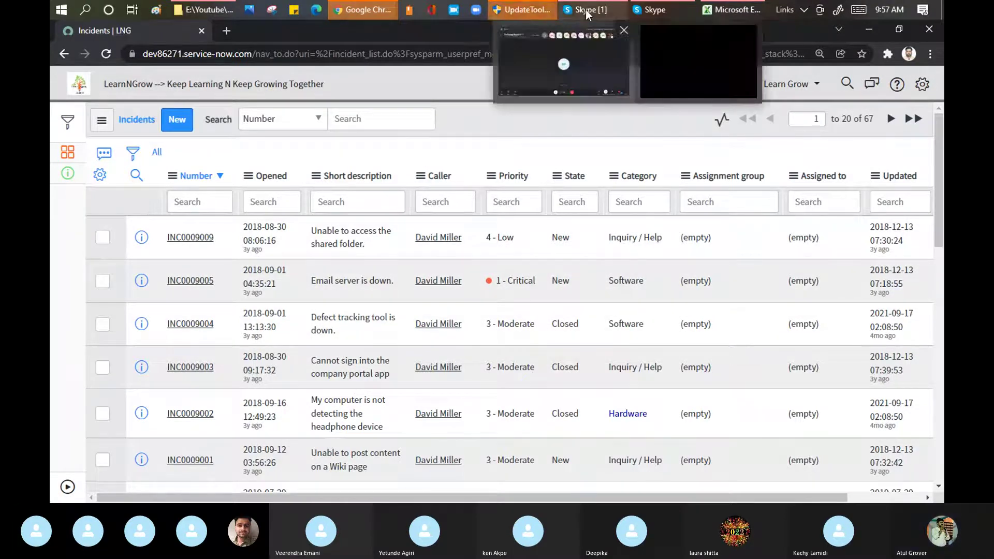
pyautogui.click(527, 53)
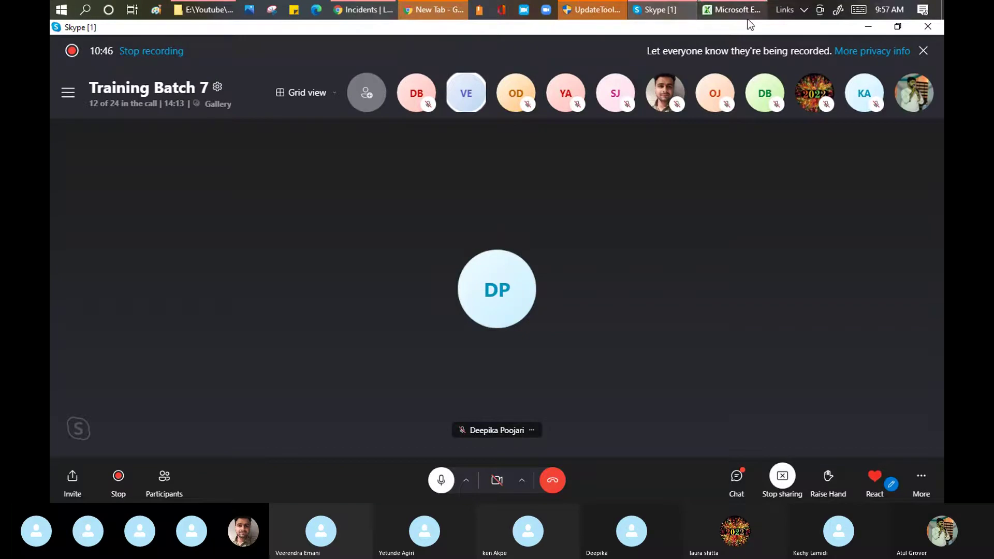
pyautogui.moveTo(361, 16)
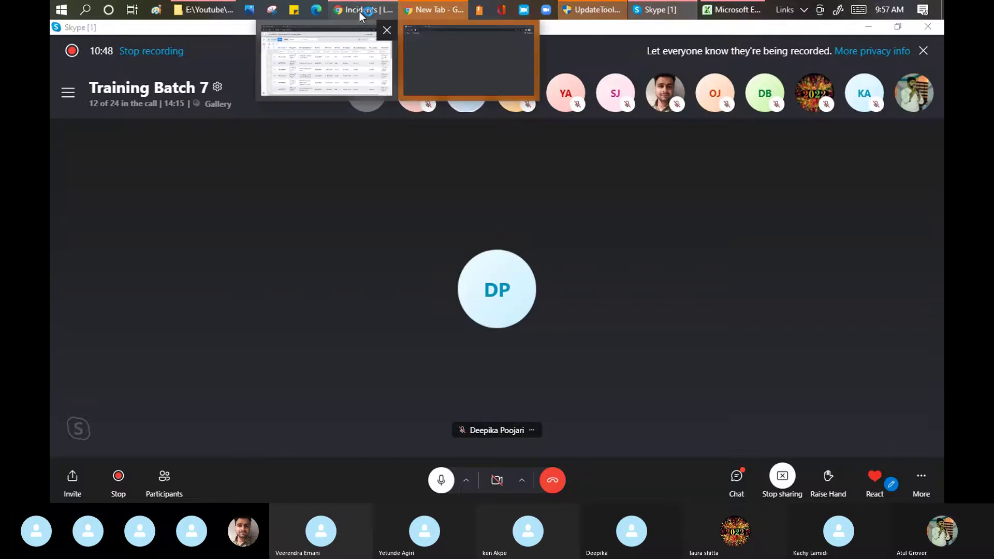
pyautogui.click(359, 11)
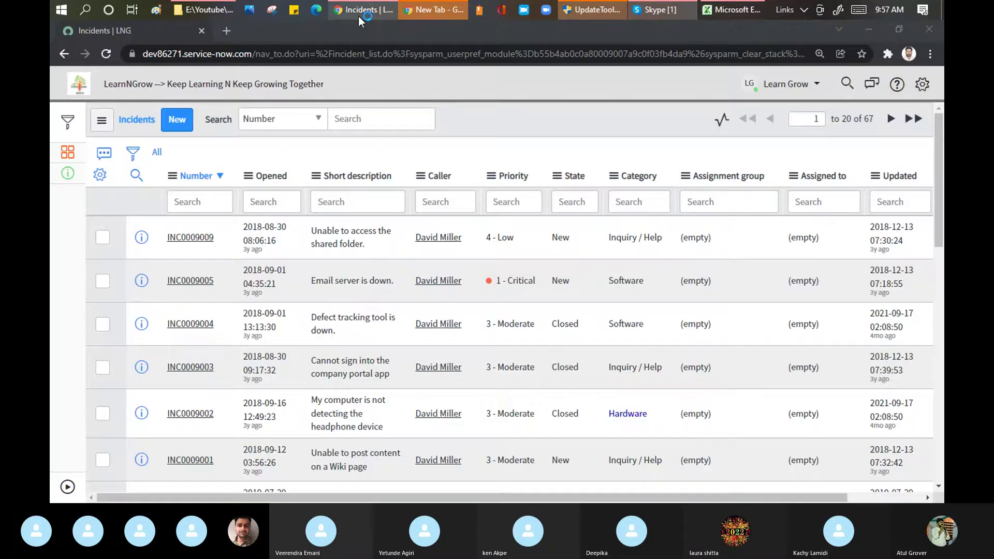
# - Inspect the Opened column's options and highlight the list's total record count
pyautogui.click(249, 176)
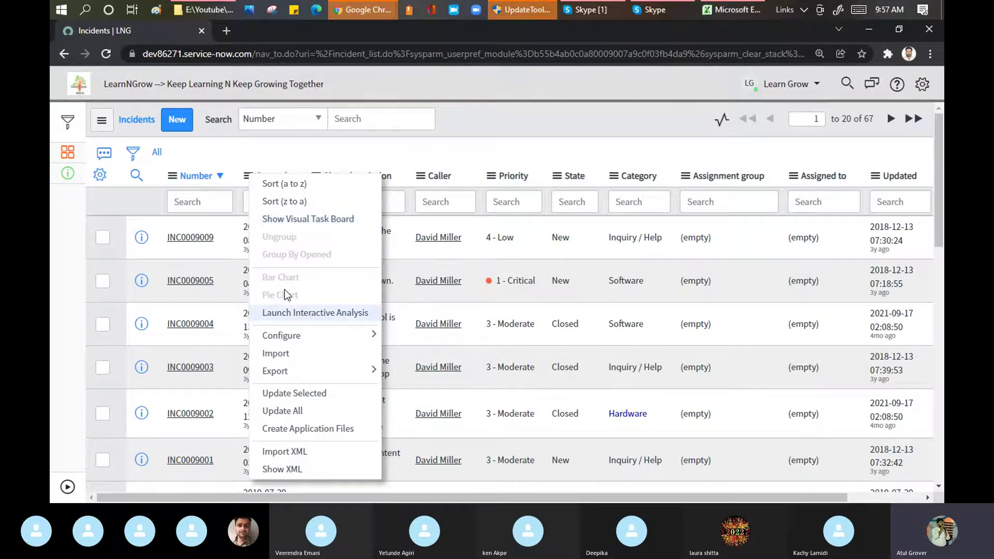
pyautogui.doubleClick(867, 120)
pyautogui.press('Escape')
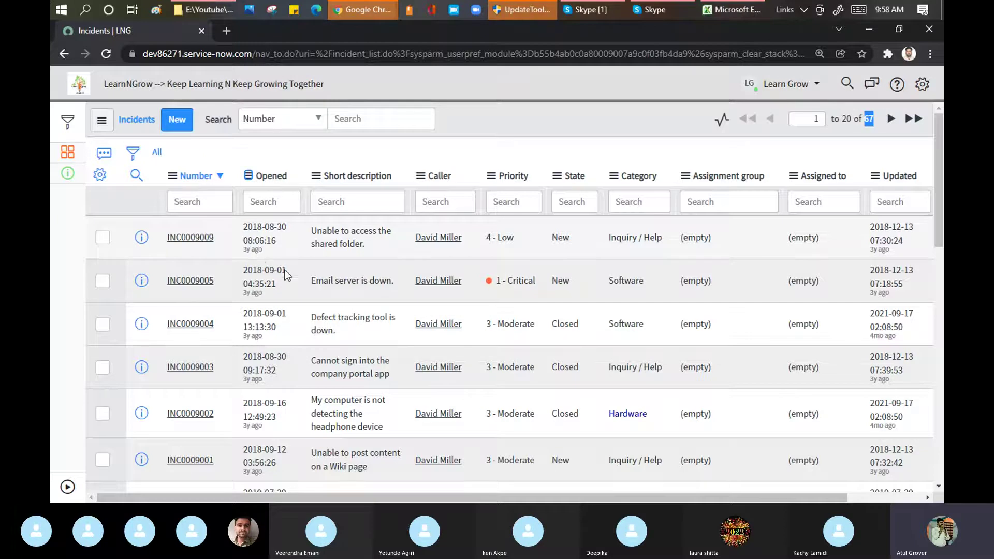
# - Filter the incident list with the condition Opened on Yesterday and run it
pyautogui.click(131, 158)
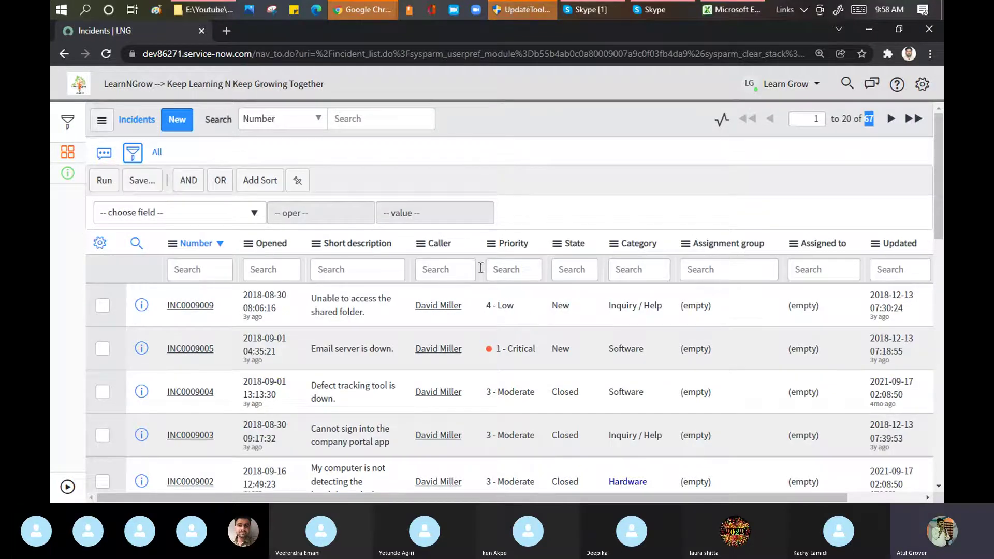
pyautogui.click(176, 218)
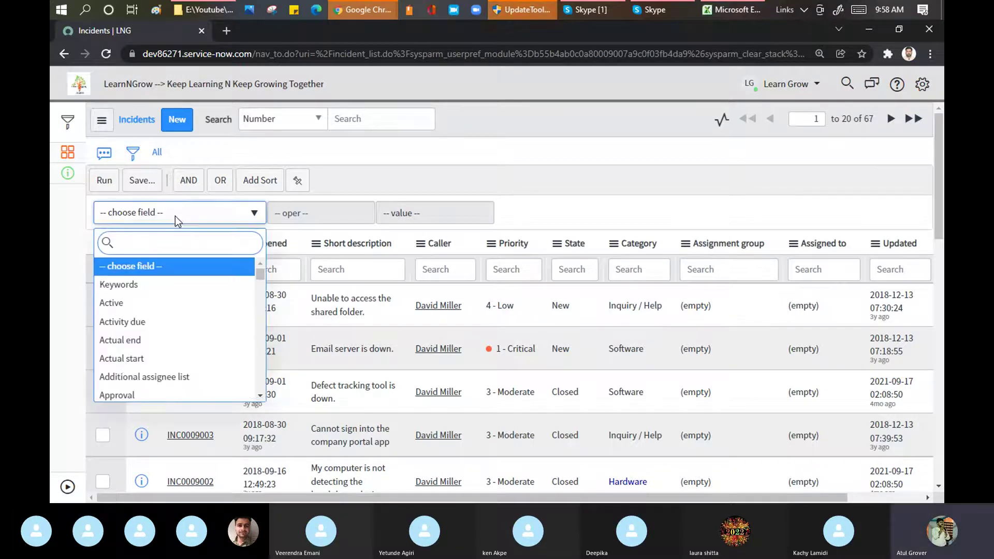
pyautogui.write('ope')
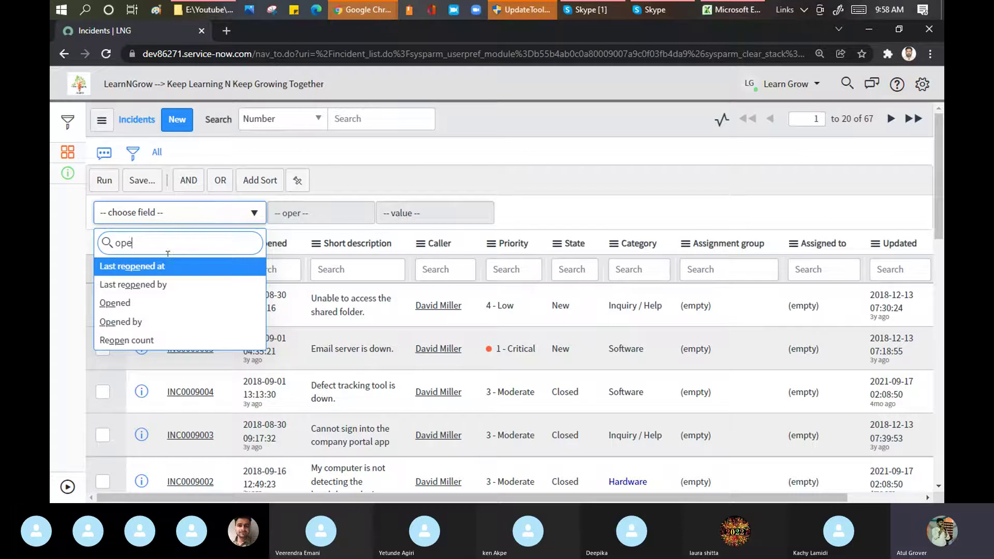
pyautogui.click(125, 304)
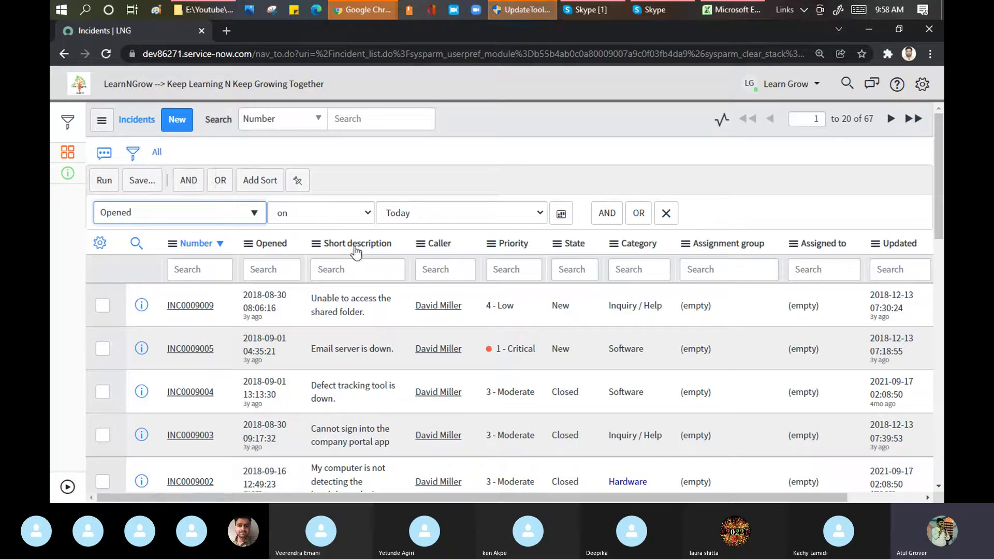
pyautogui.click(542, 212)
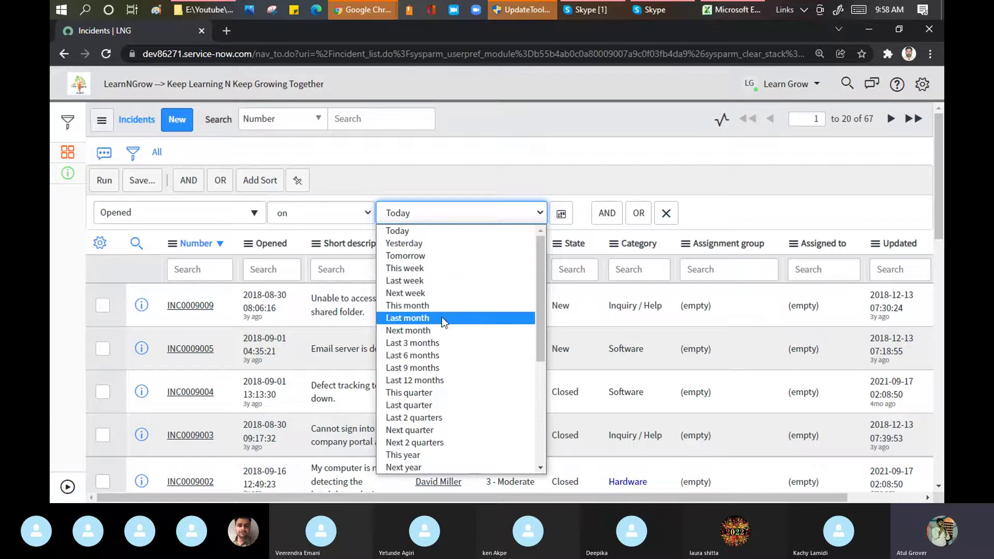
pyautogui.click(422, 247)
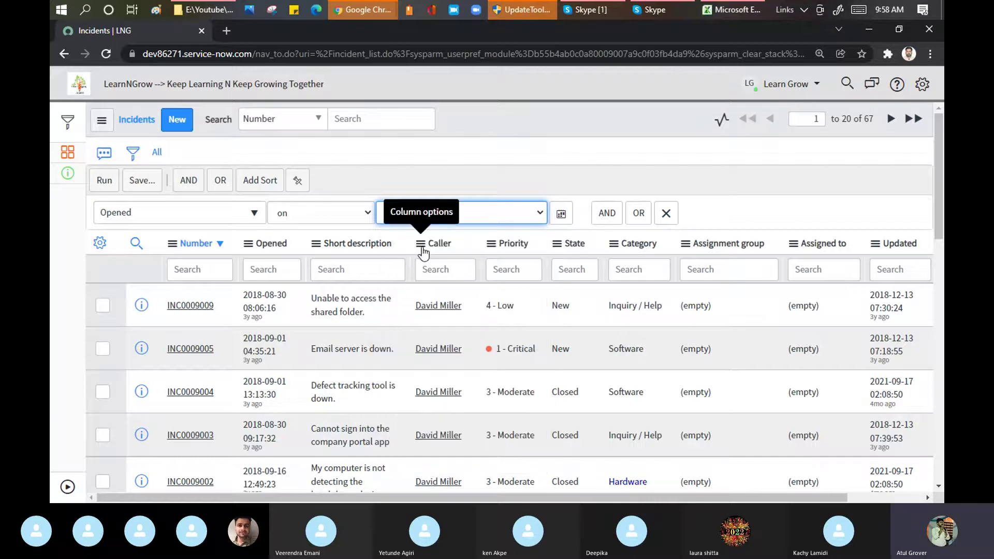
pyautogui.click(103, 184)
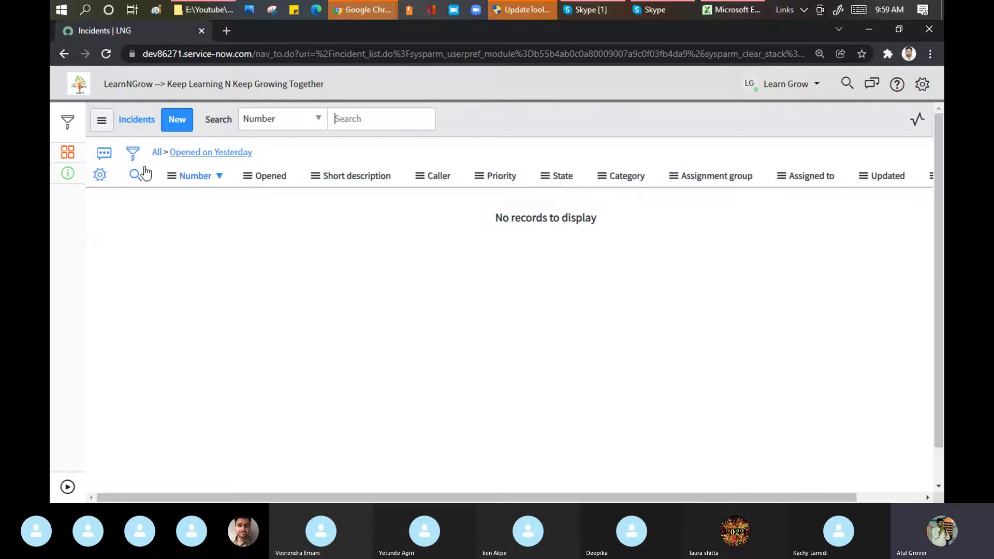
# - Change the Opened filter condition to Last 3 months and run it
pyautogui.click(135, 175)
pyautogui.click(133, 153)
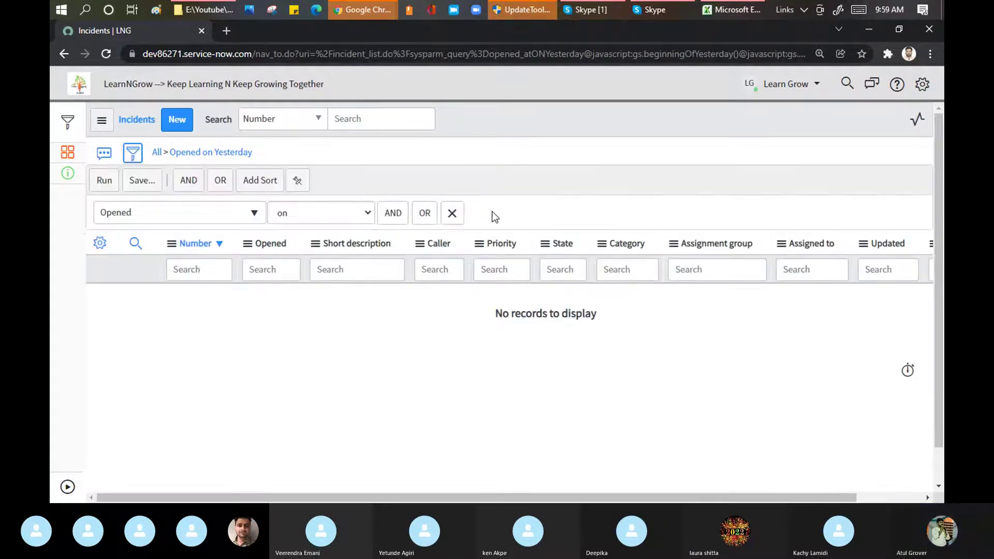
pyautogui.click(530, 214)
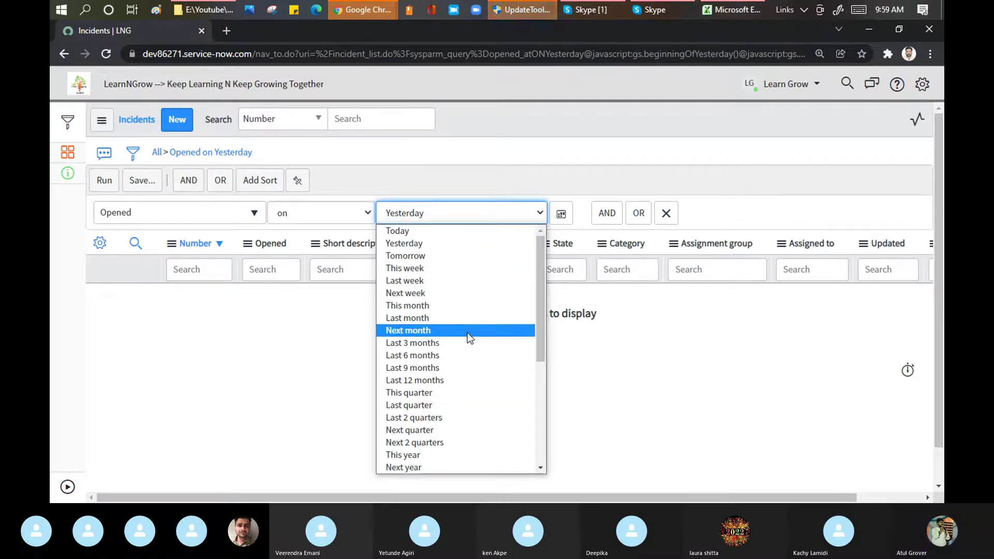
pyautogui.click(468, 343)
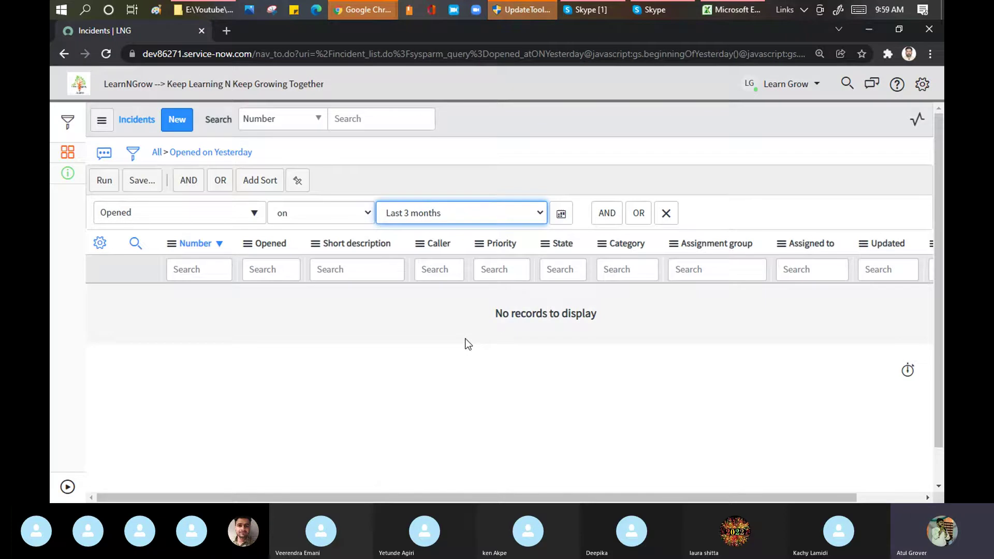
pyautogui.click(105, 181)
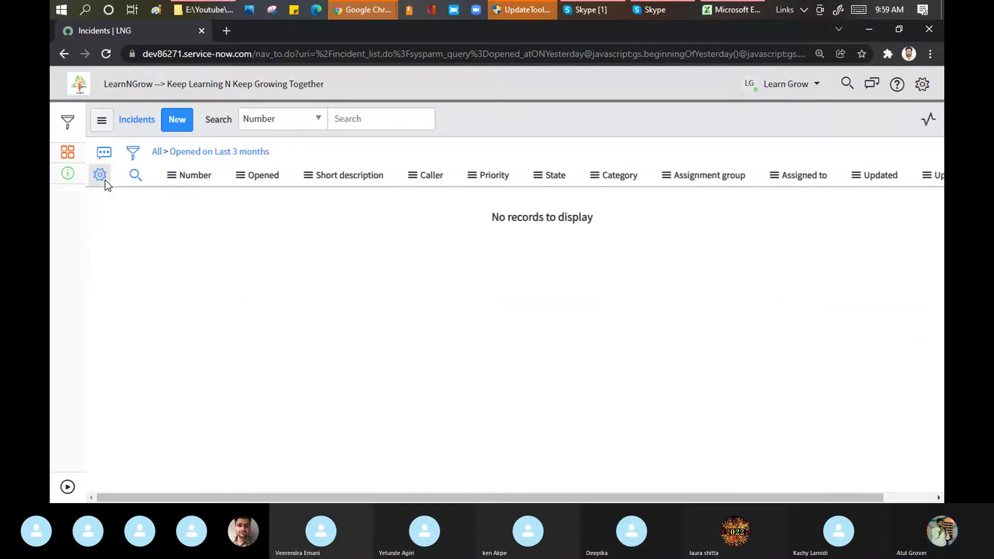
# - Set the Opened filter condition to Last year, run it, and review the matching incidents
pyautogui.click(133, 157)
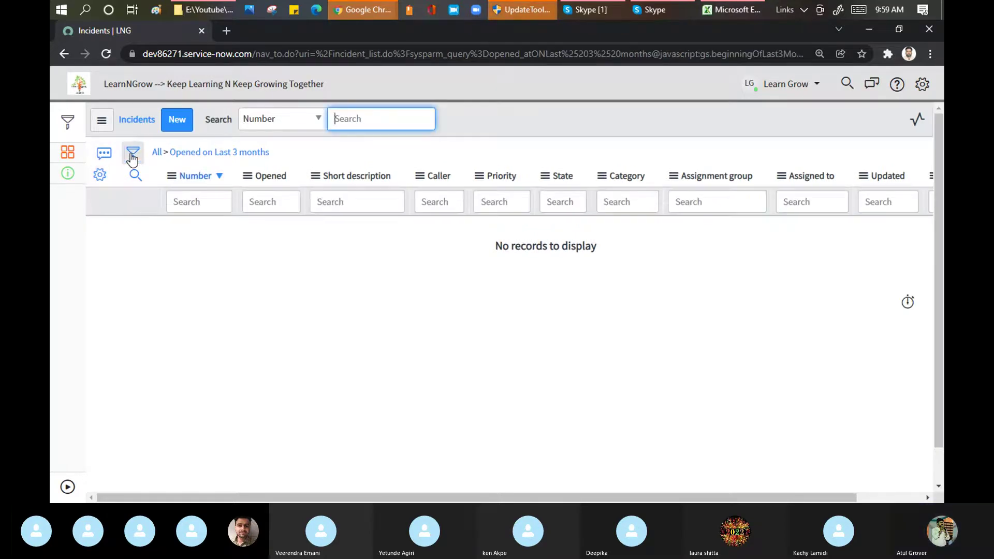
pyautogui.click(133, 156)
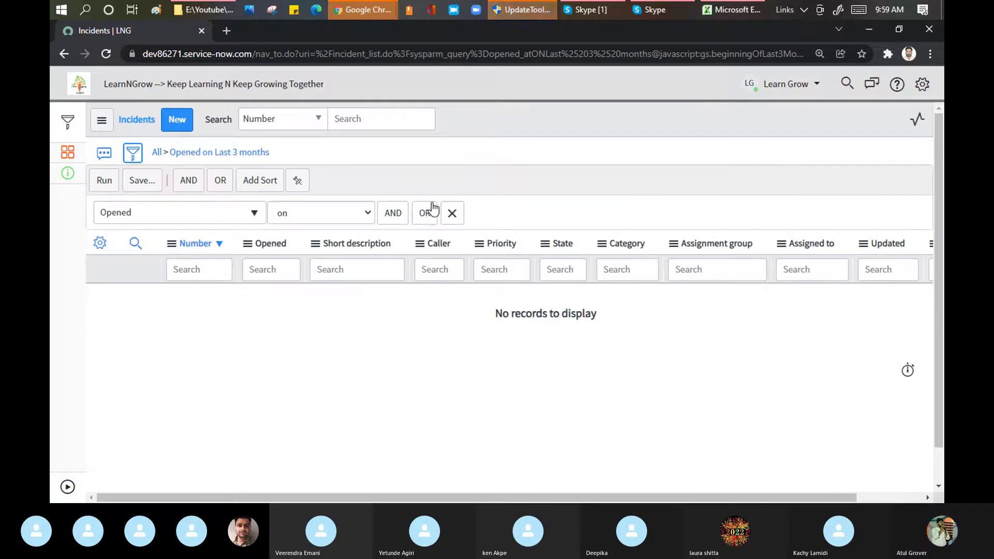
pyautogui.click(531, 217)
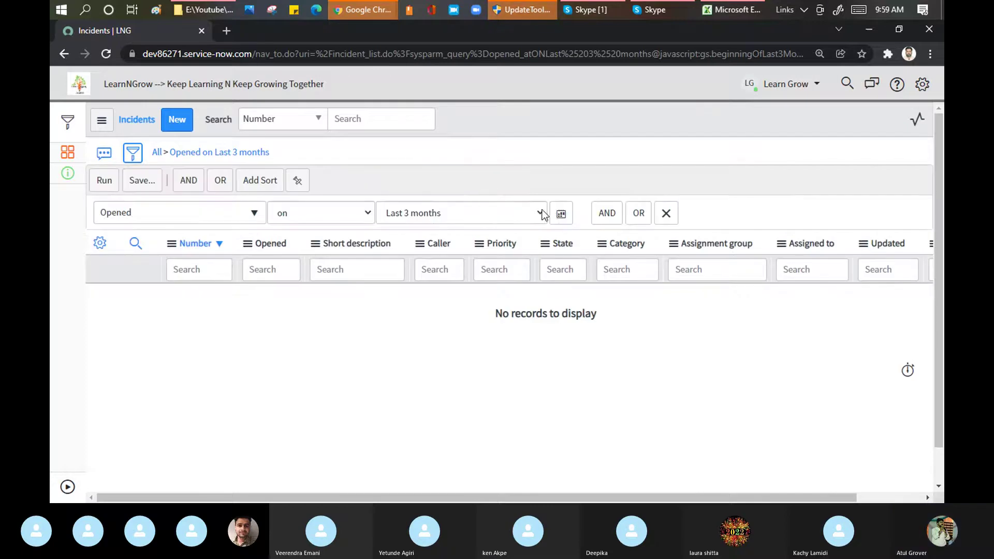
pyautogui.scroll(-3, 416, 387)
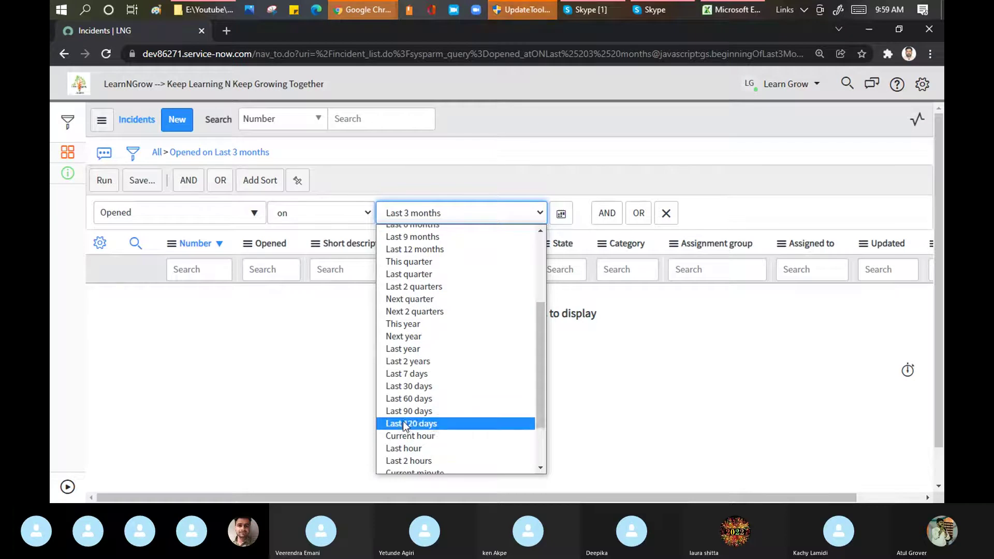
pyautogui.click(407, 349)
pyautogui.click(106, 181)
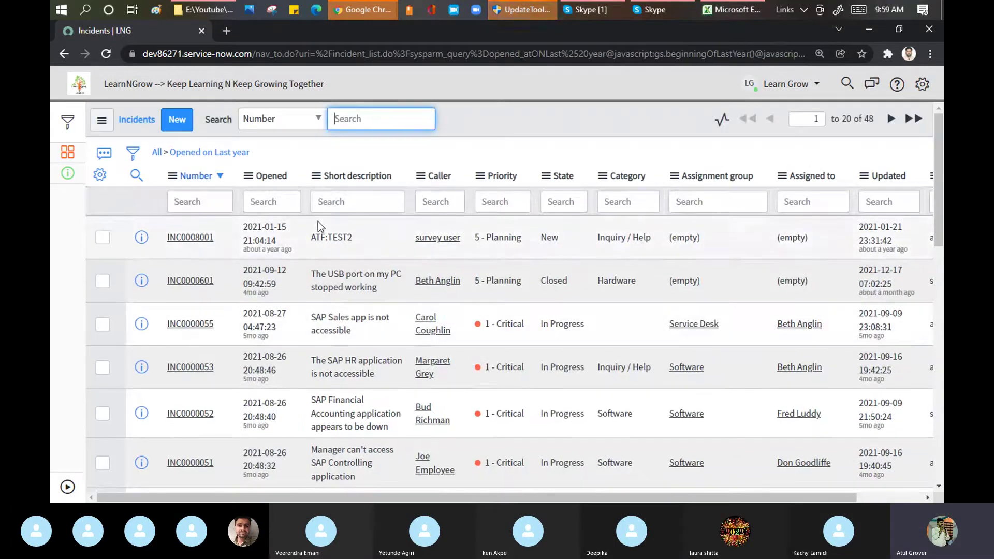
pyautogui.scroll(-6, 320, 233)
pyautogui.scroll(-3, 334, 307)
pyautogui.scroll(-3, 331, 311)
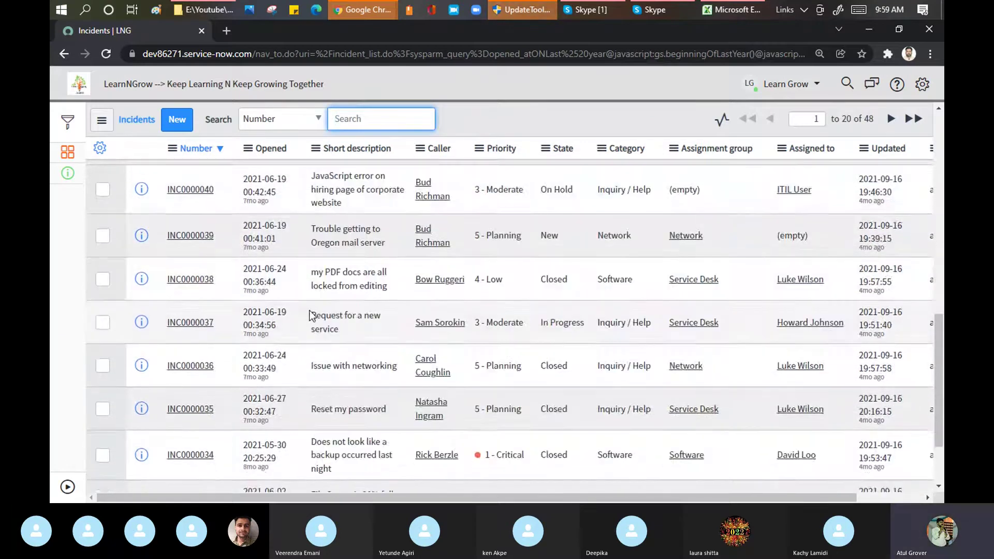
# - Review the available export formats in the Opened column's options and close them without exporting
pyautogui.click(246, 148)
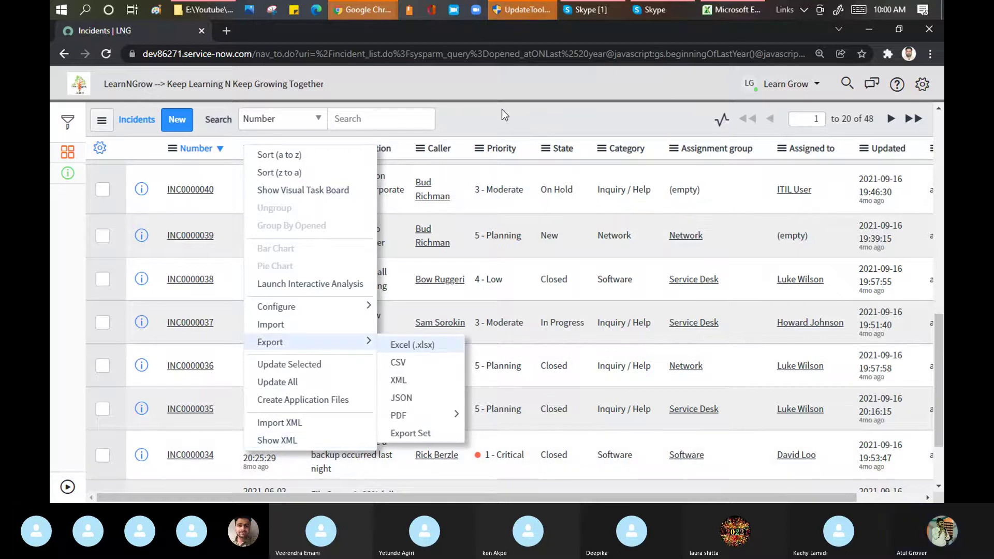
pyautogui.click(501, 110)
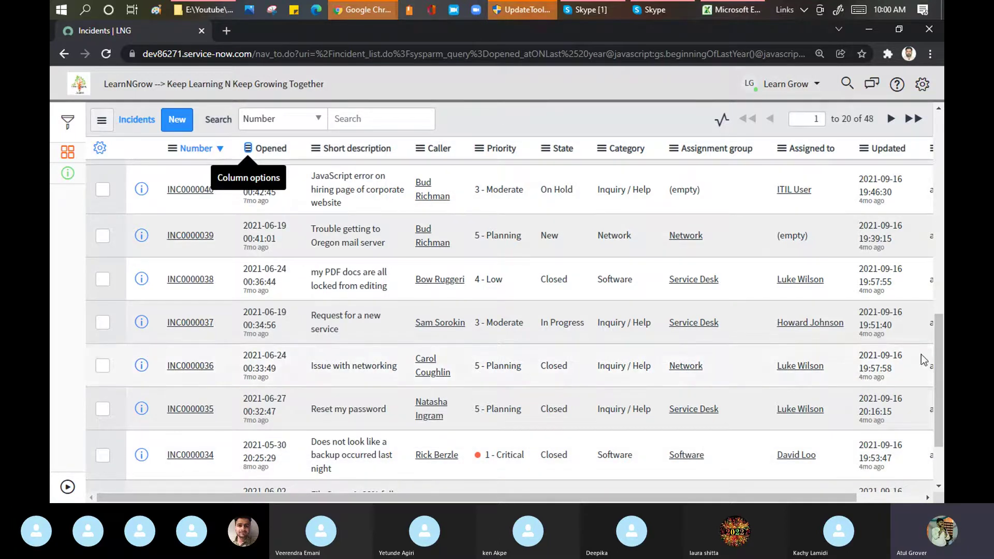
pyautogui.scroll(5, 513, 326)
pyautogui.scroll(5, 789, 195)
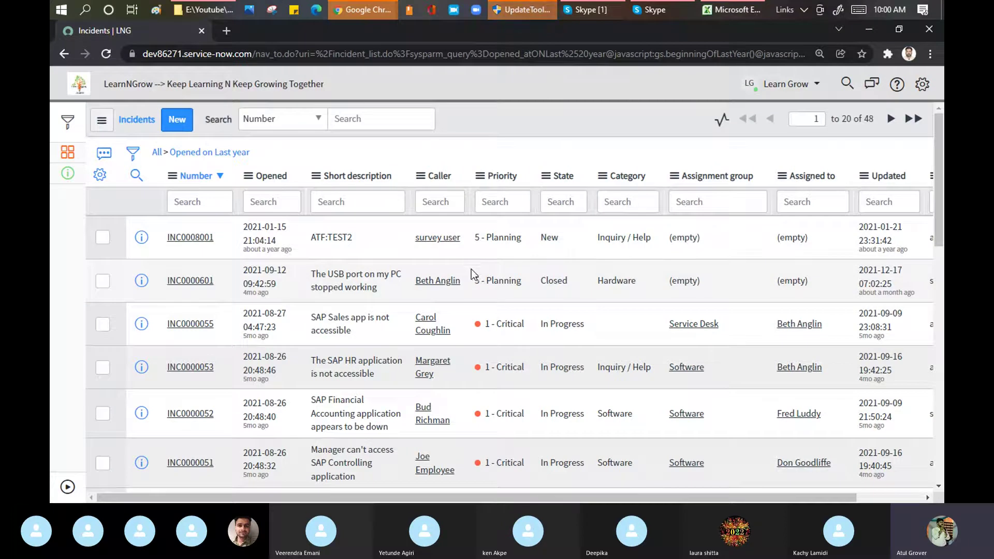
# - Add the AND condition Priority is 1 - Critical to the incident filter, run it, and highlight the total record count
pyautogui.click(133, 158)
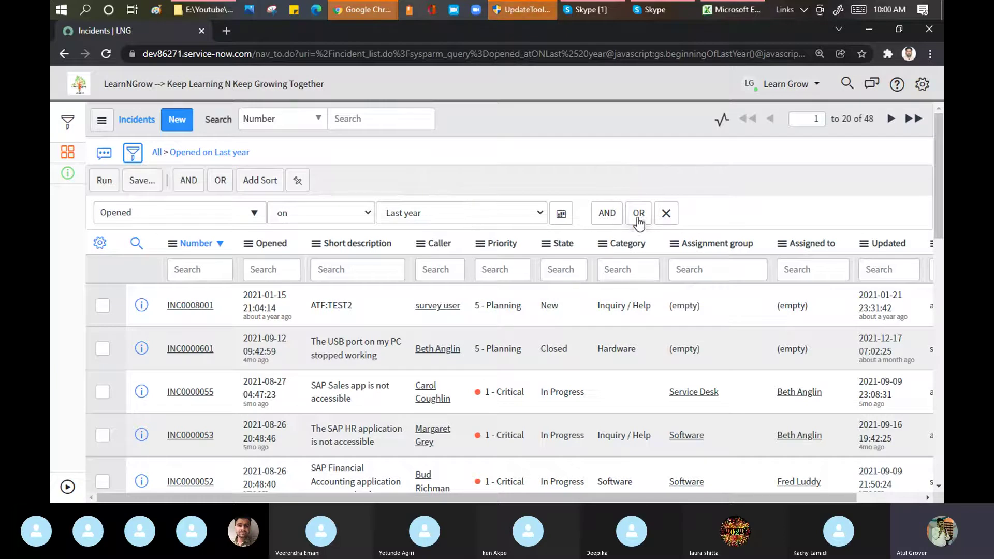
pyautogui.click(600, 216)
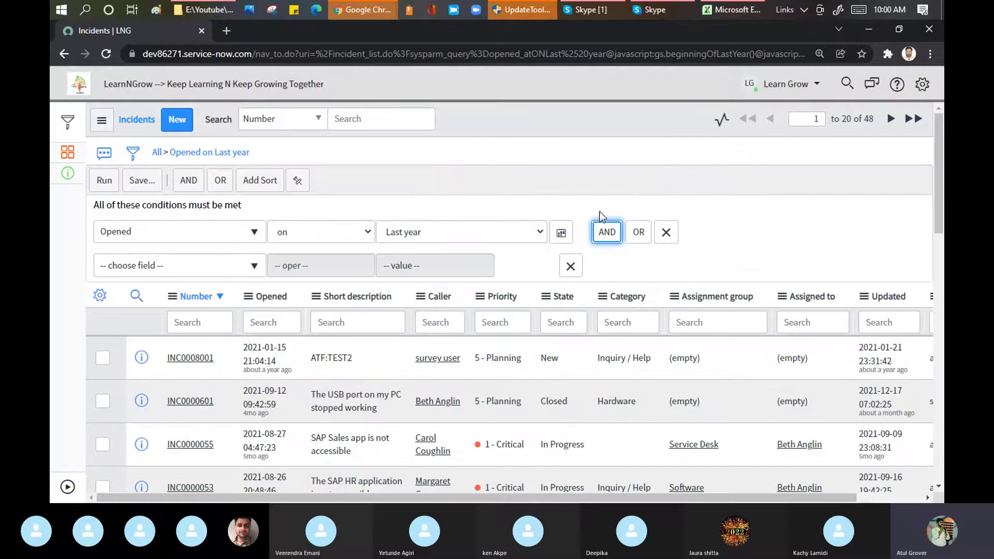
pyautogui.click(214, 270)
pyautogui.write('pri')
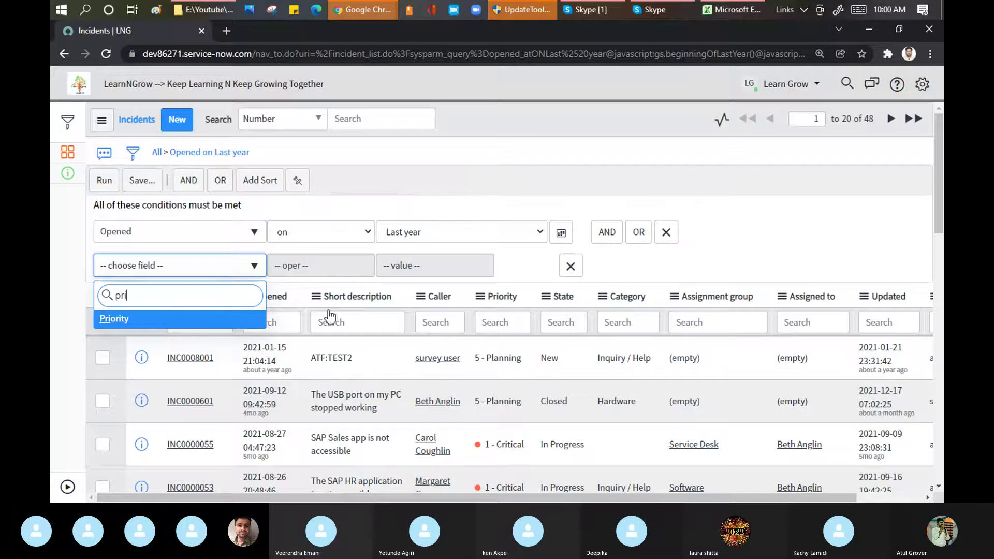
pyautogui.click(152, 313)
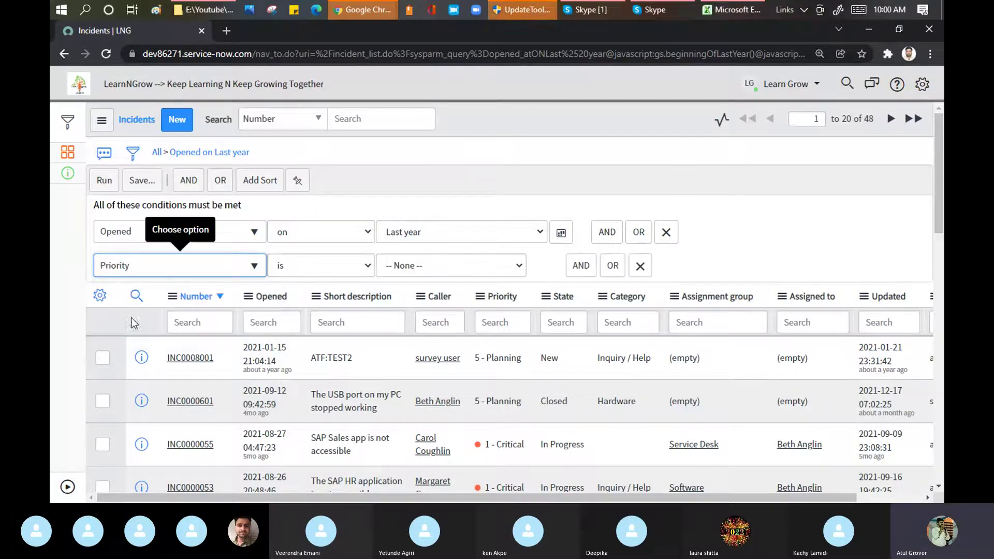
pyautogui.click(454, 271)
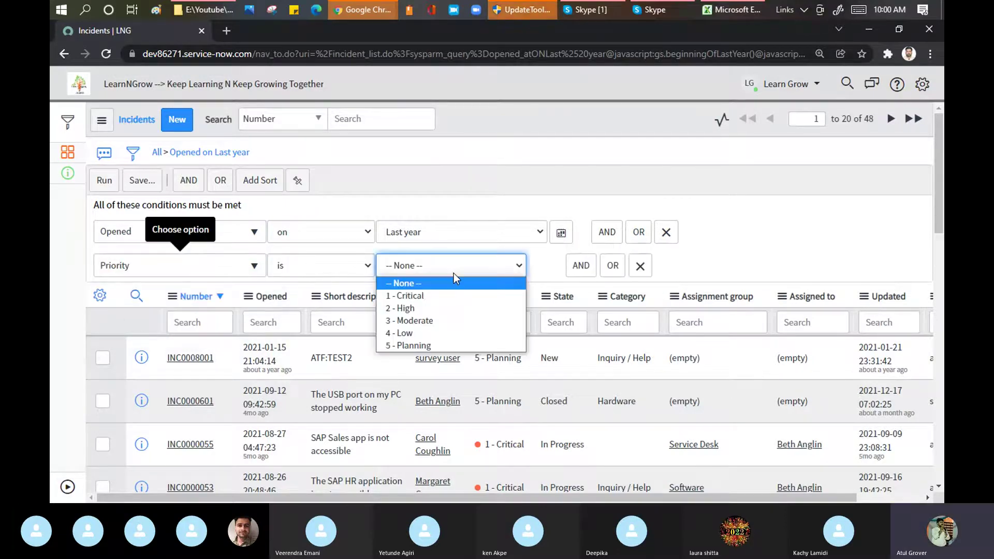
pyautogui.click(410, 296)
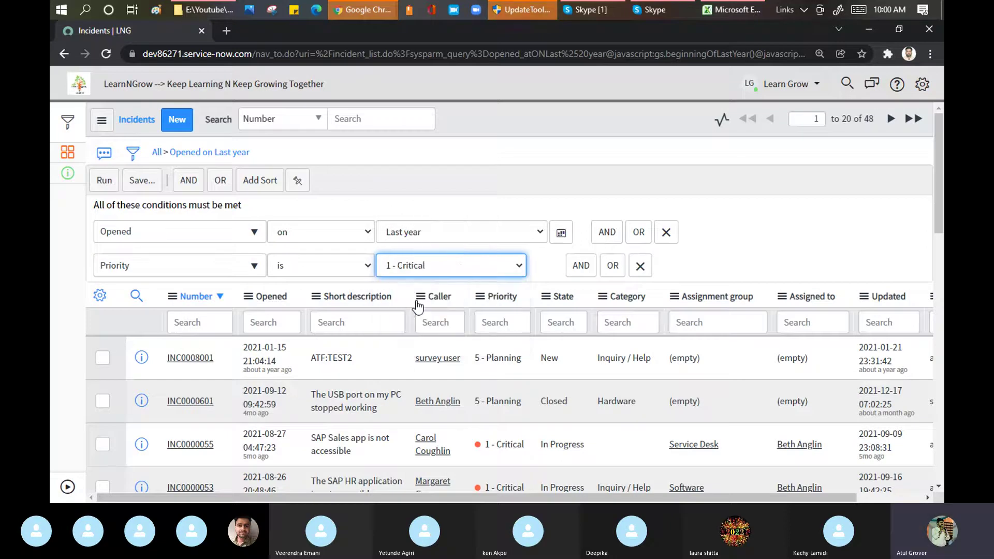
pyautogui.click(103, 189)
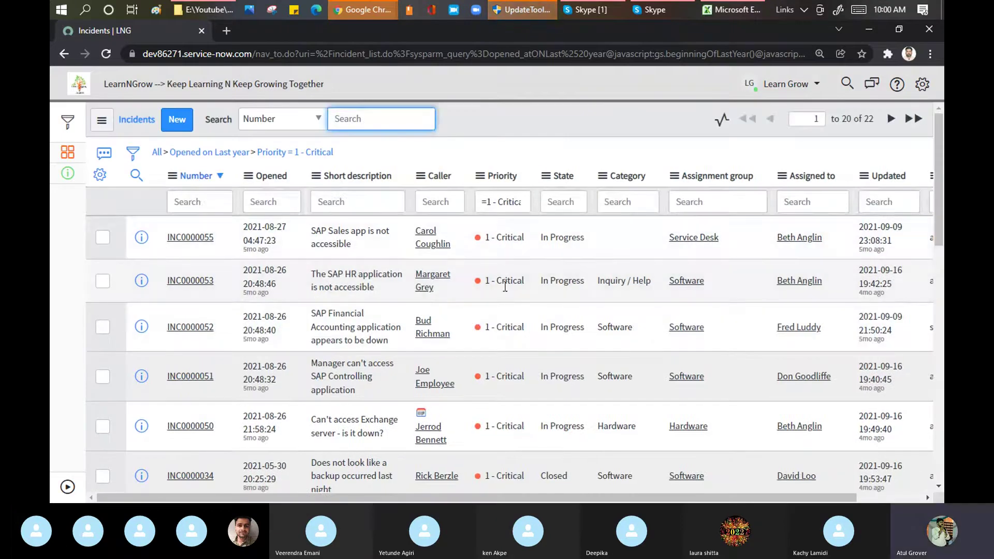
pyautogui.moveTo(873, 122); pyautogui.dragTo(861, 119)
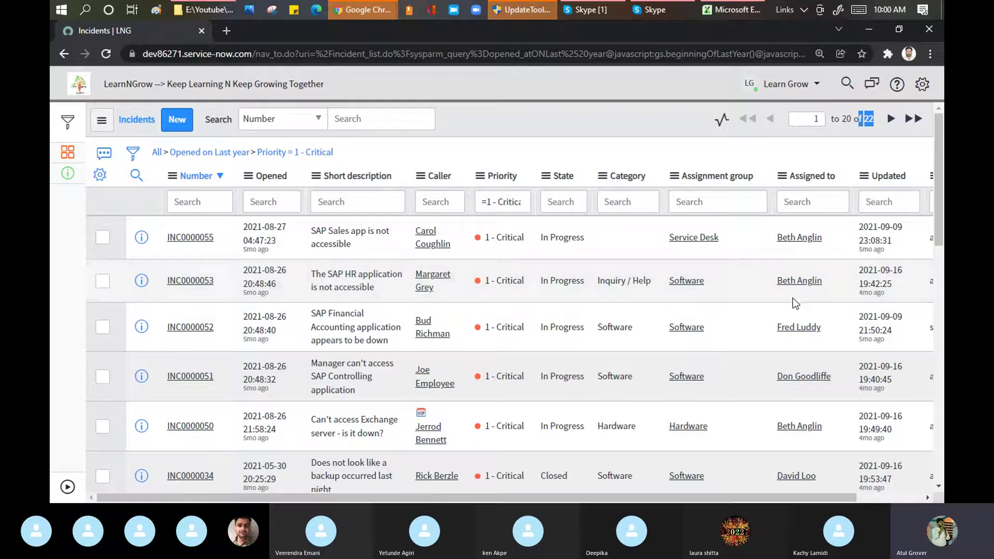
# - Add a third AND condition, State is In Progress, run the filter, and highlight the record count
pyautogui.click(133, 152)
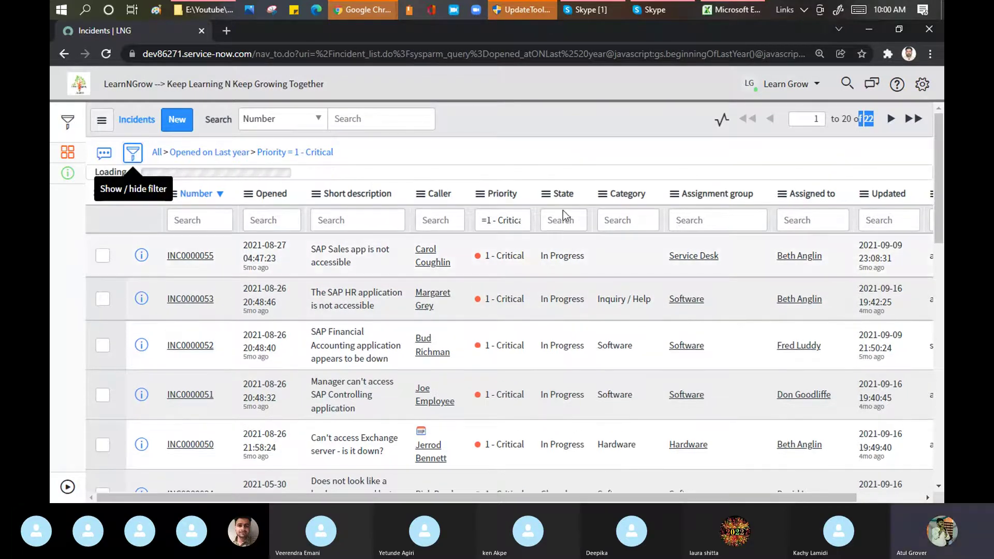
pyautogui.click(580, 266)
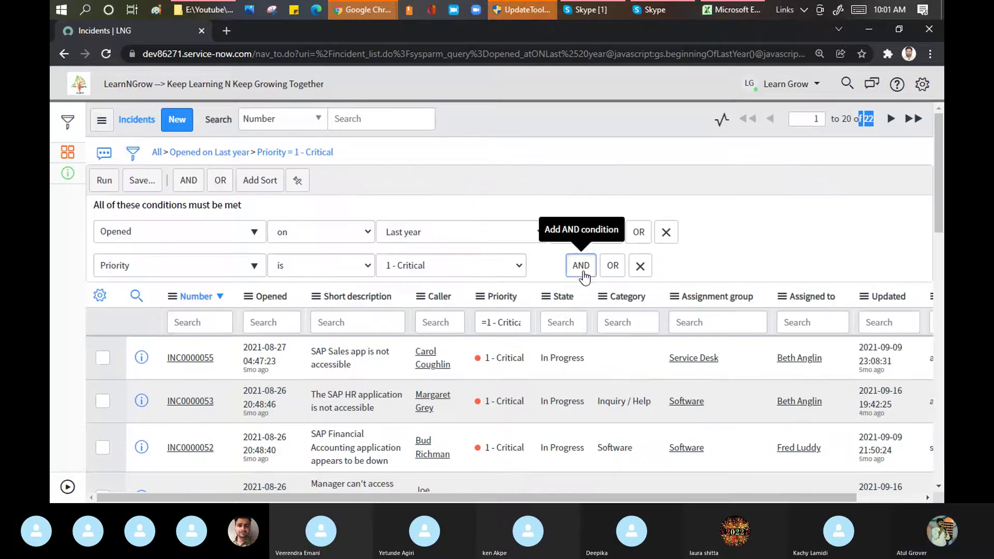
pyautogui.click(167, 306)
pyautogui.write('stat')
pyautogui.press('Down')
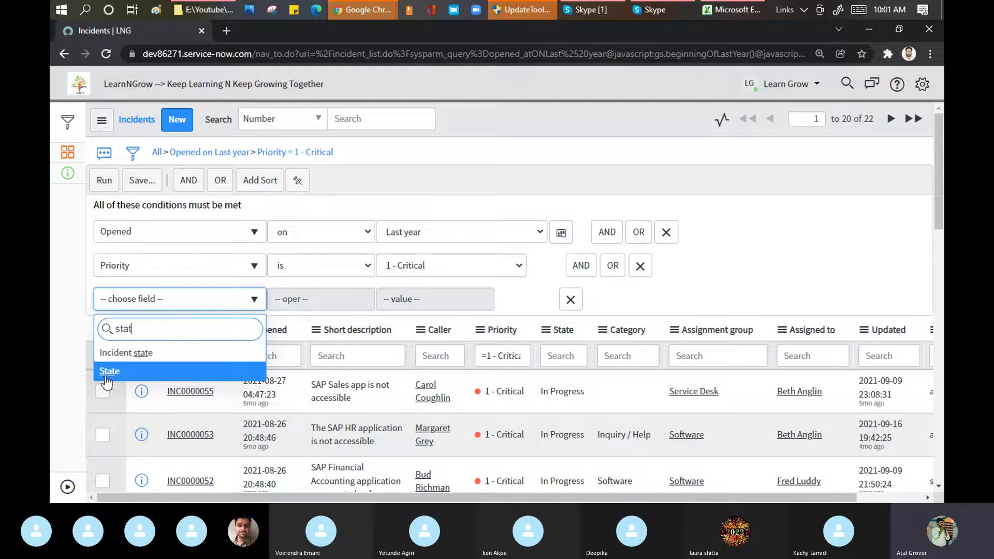
pyautogui.press('Return')
pyautogui.click(417, 299)
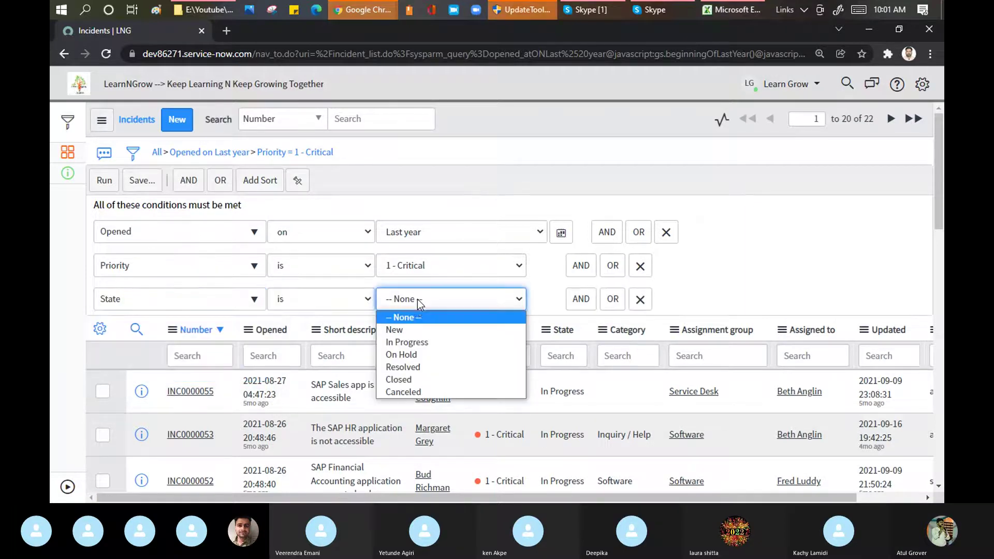
pyautogui.click(397, 342)
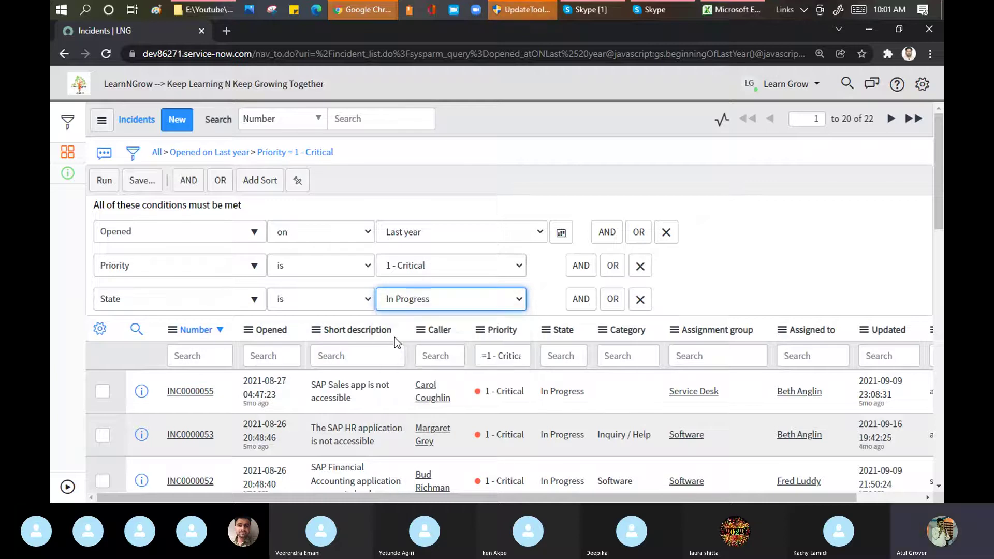
pyautogui.click(103, 190)
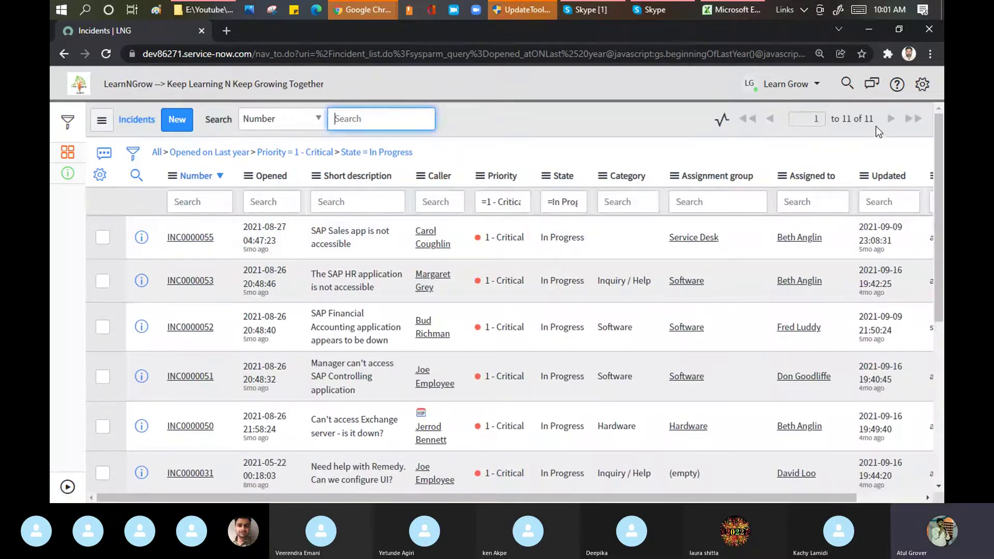
pyautogui.moveTo(874, 122); pyautogui.dragTo(840, 118)
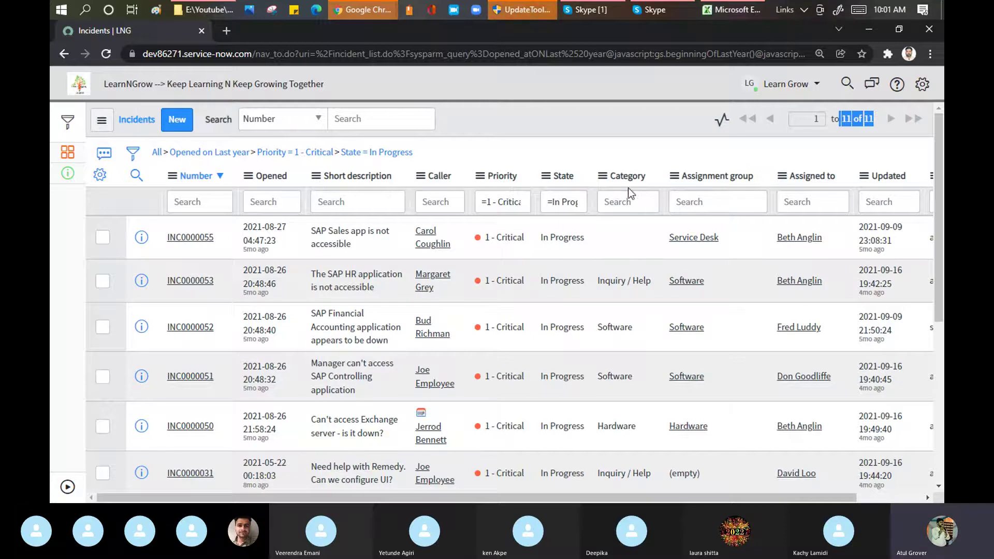
# - Review the export formats in the Category column's options, including the PDF layouts
pyautogui.click(601, 179)
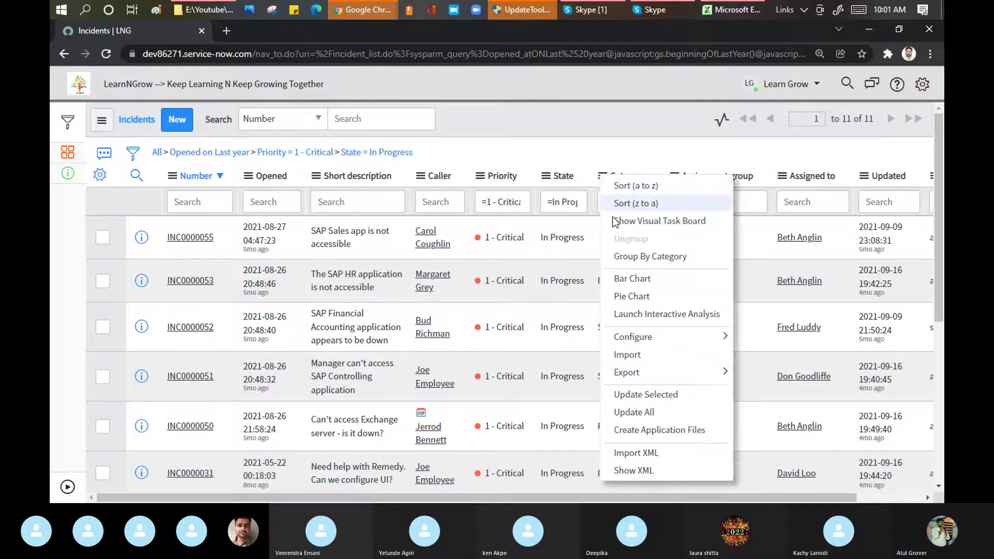
pyautogui.moveTo(726, 374)
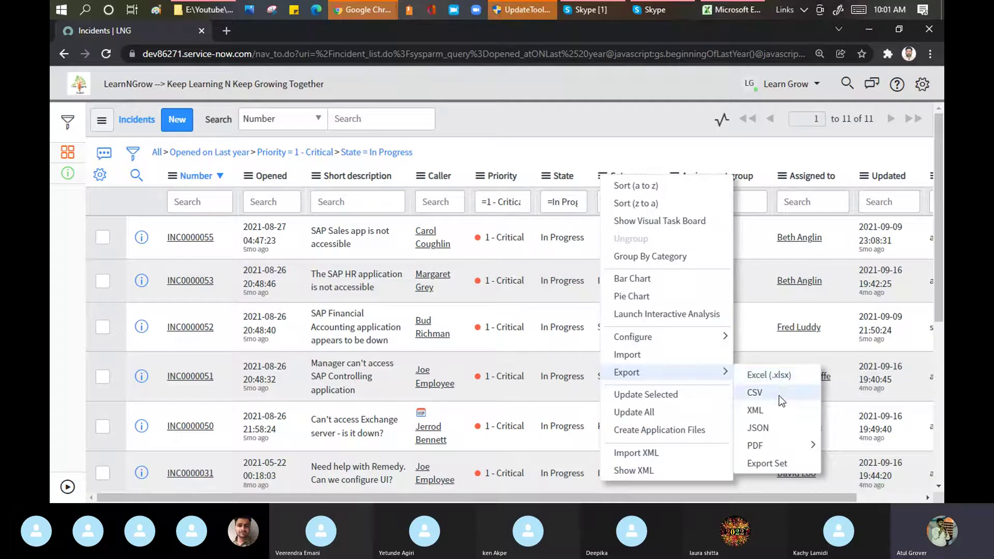
pyautogui.moveTo(774, 445)
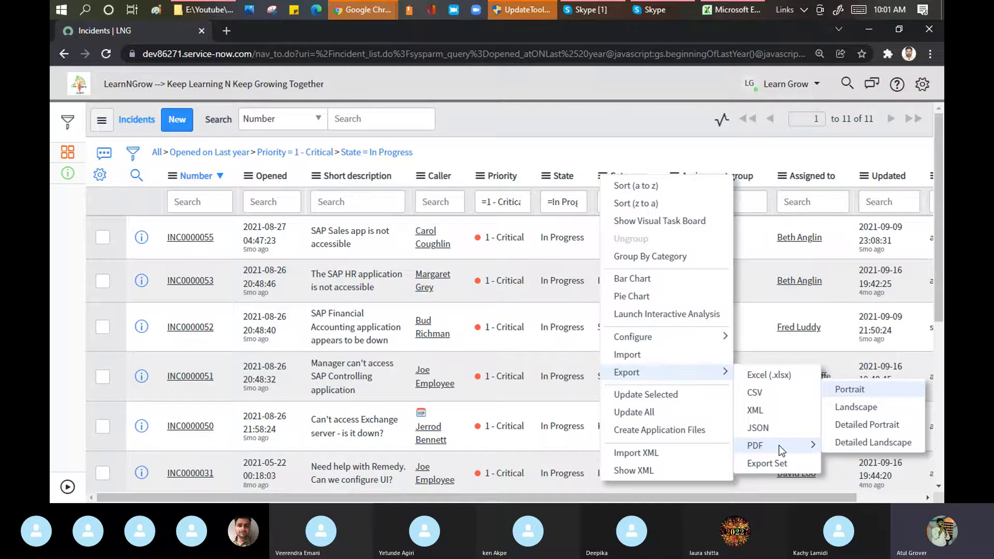
# - Switch to the Skype call window to check it, and return to the incident list in Chrome
pyautogui.click(575, 11)
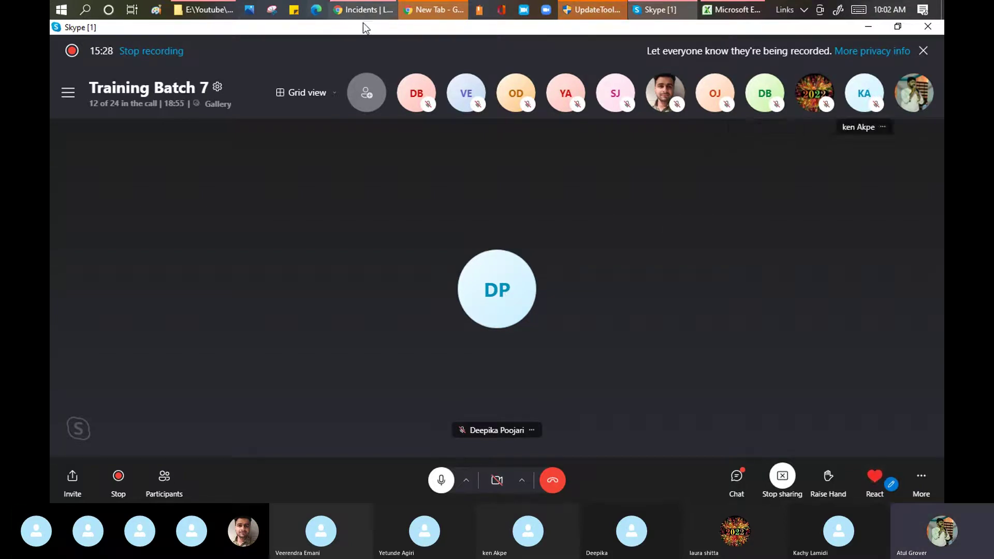
pyautogui.click(368, 10)
pyautogui.click(362, 59)
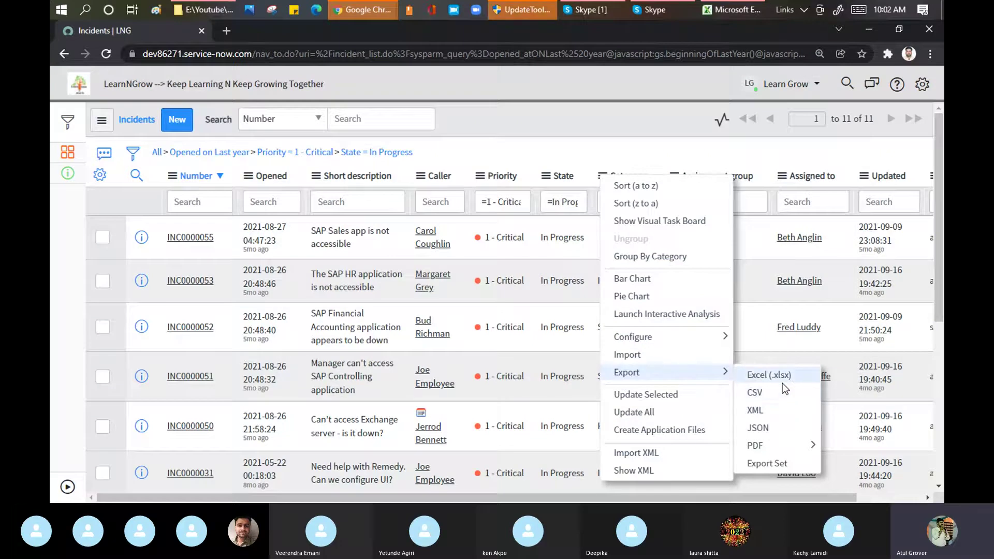
# - Go through the Category column's chart and export options once more and close them without exporting
pyautogui.moveTo(689, 373)
pyautogui.moveTo(817, 448)
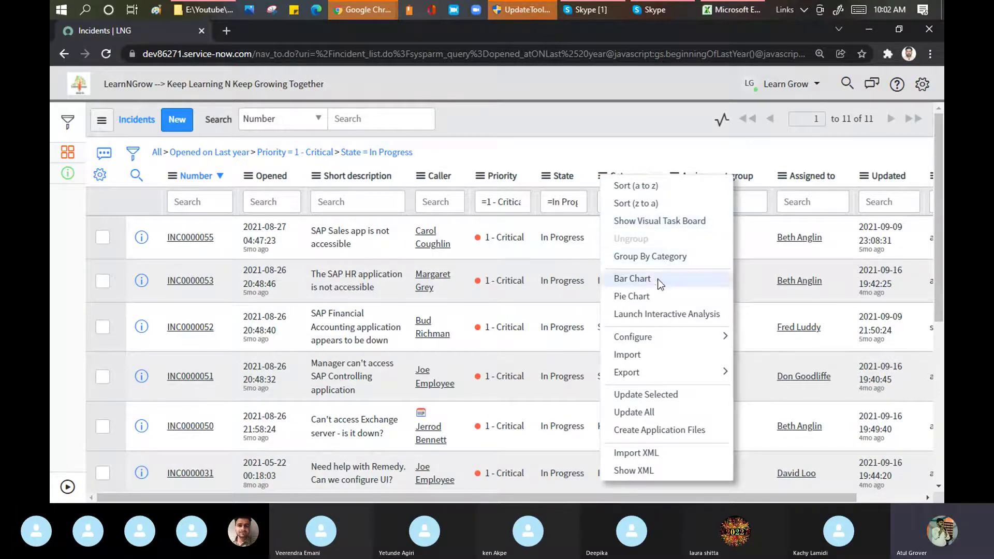
pyautogui.moveTo(651, 368)
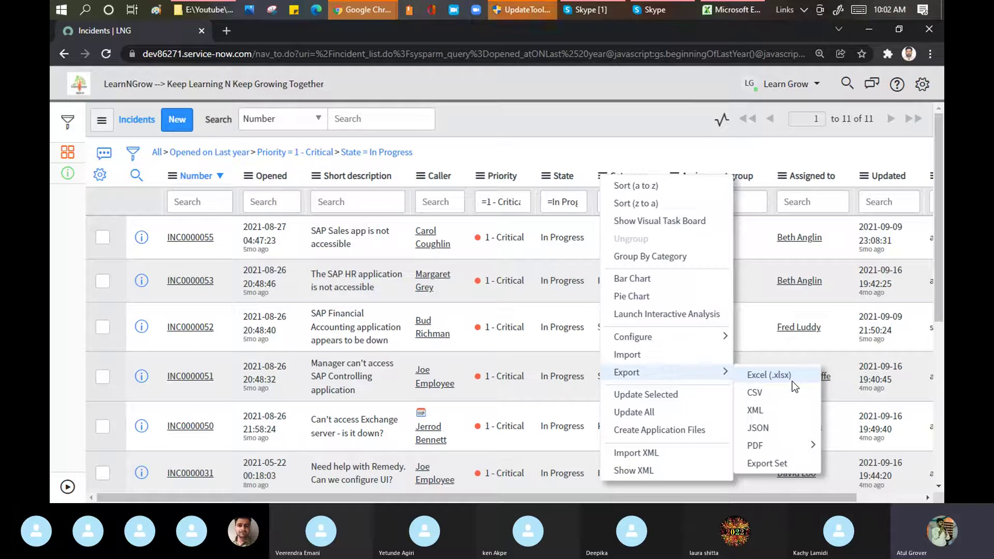
pyautogui.click(563, 127)
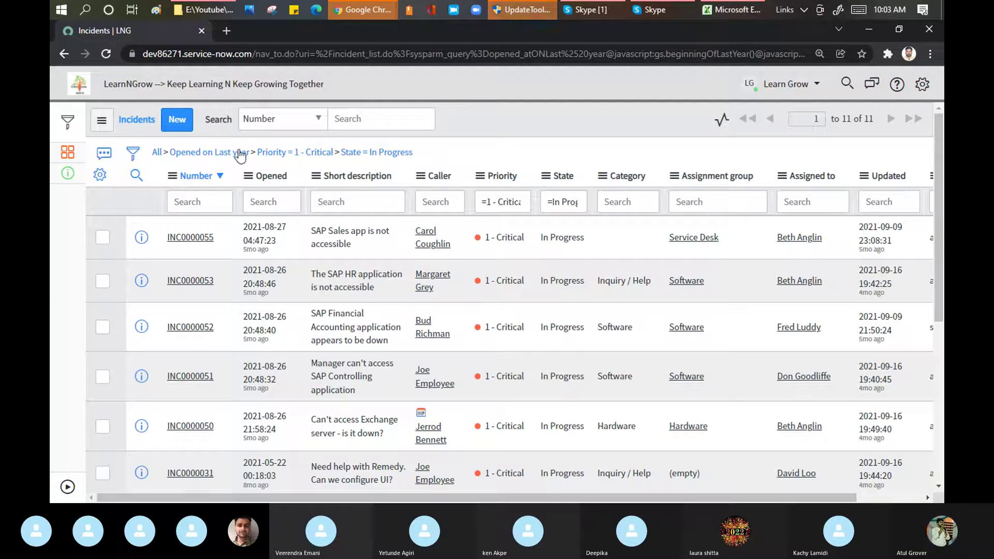
# - Save the filtered incident list as a favorite named Batch7 with the bright pink color and inbox tray icon, and open that favorite
pyautogui.click(133, 154)
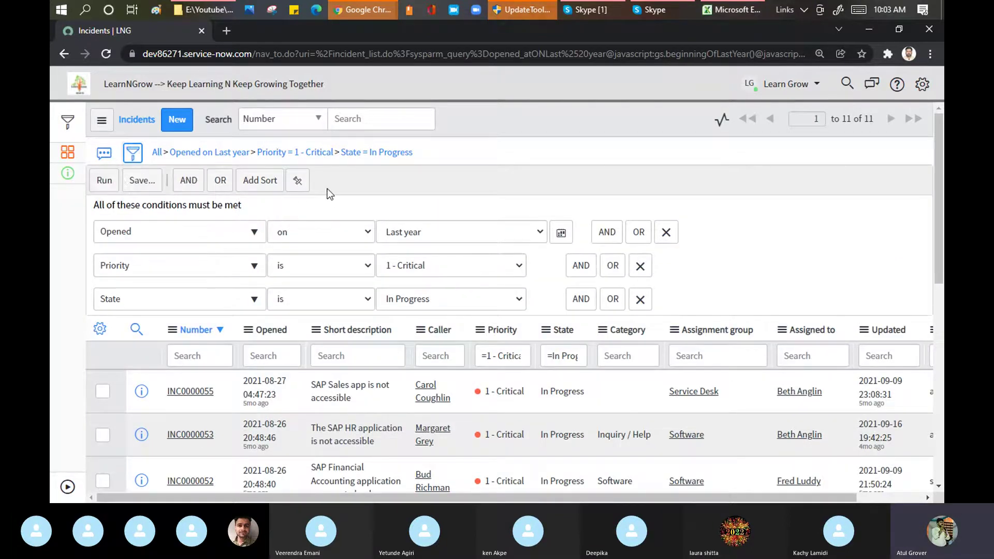
pyautogui.click(102, 120)
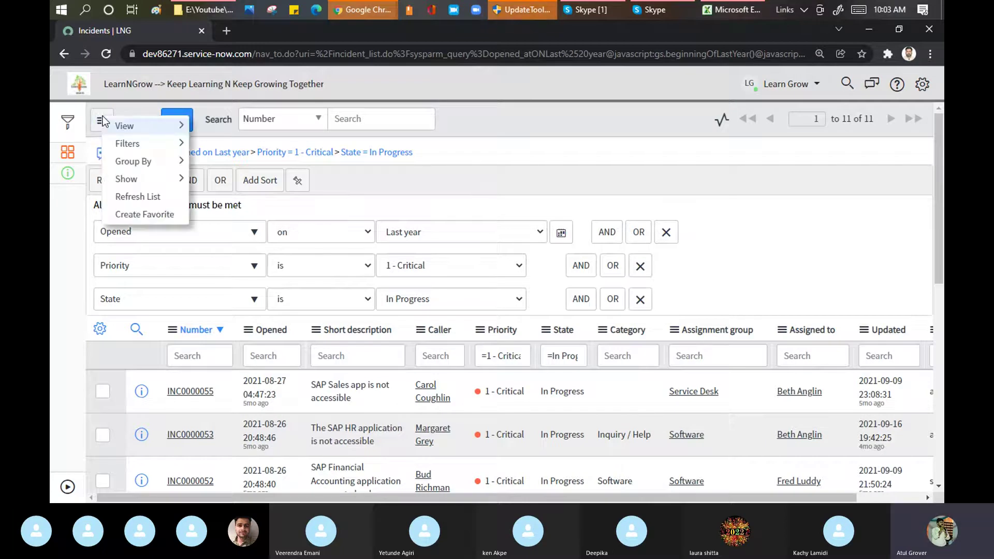
pyautogui.click(138, 214)
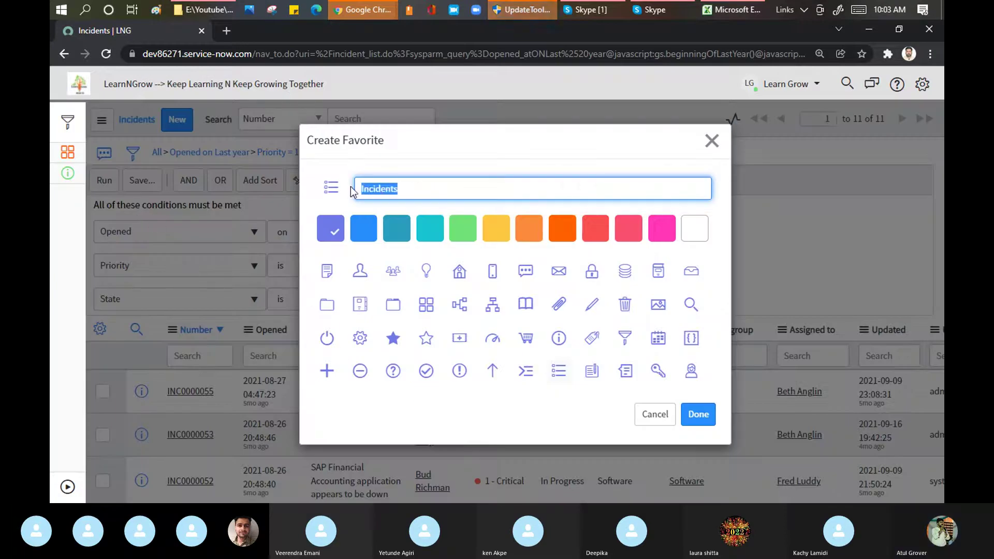
pyautogui.moveTo(363, 188); pyautogui.dragTo(345, 190)
pyautogui.write('Bat')
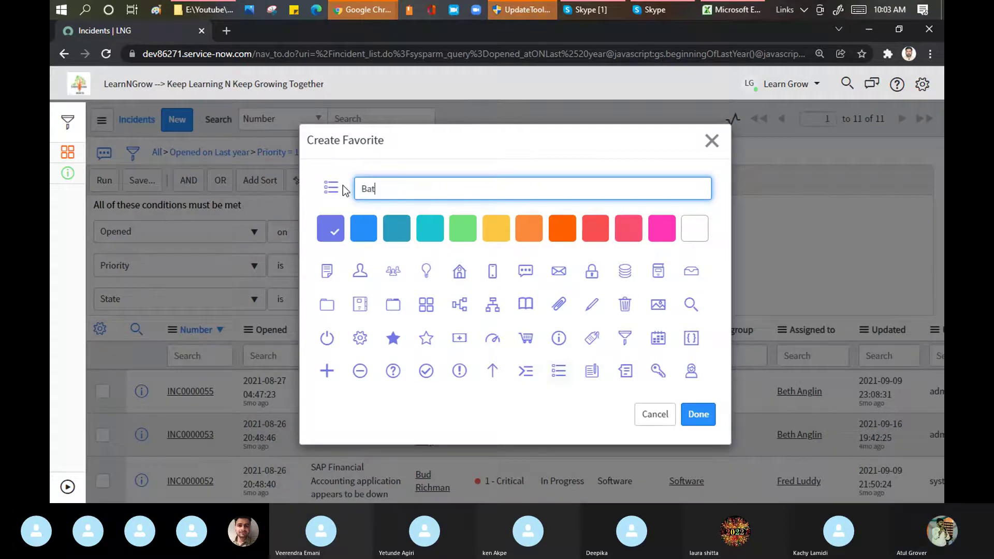
pyautogui.write('ch7')
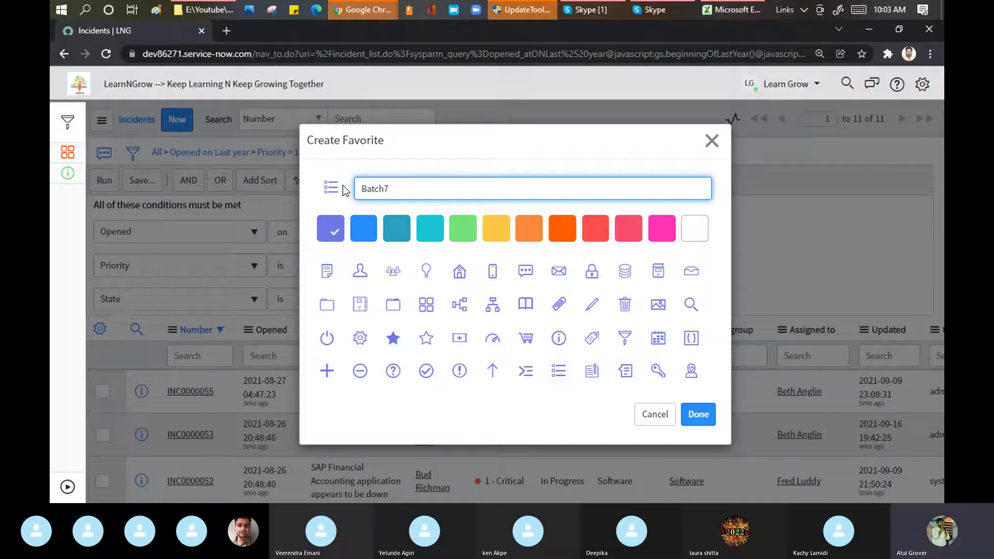
pyautogui.click(657, 231)
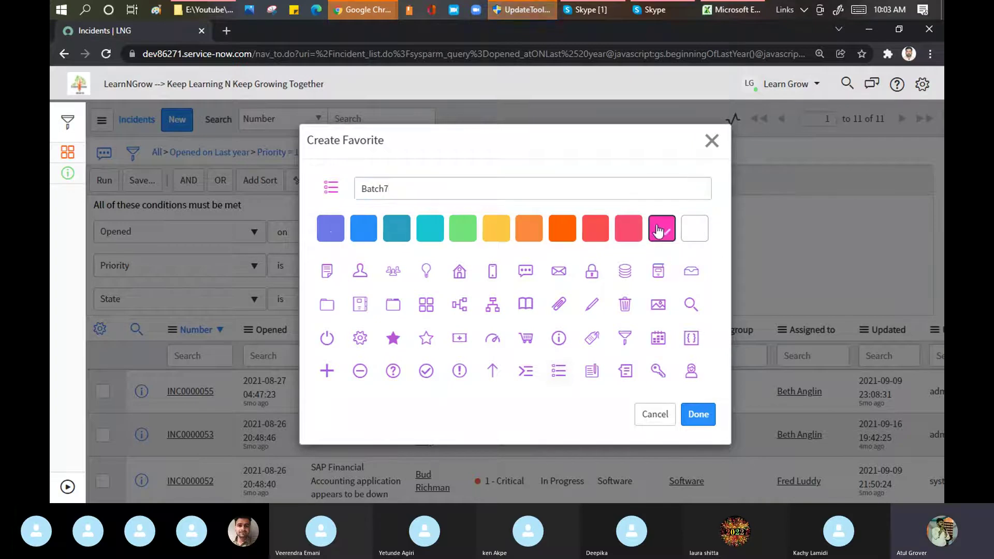
pyautogui.click(693, 275)
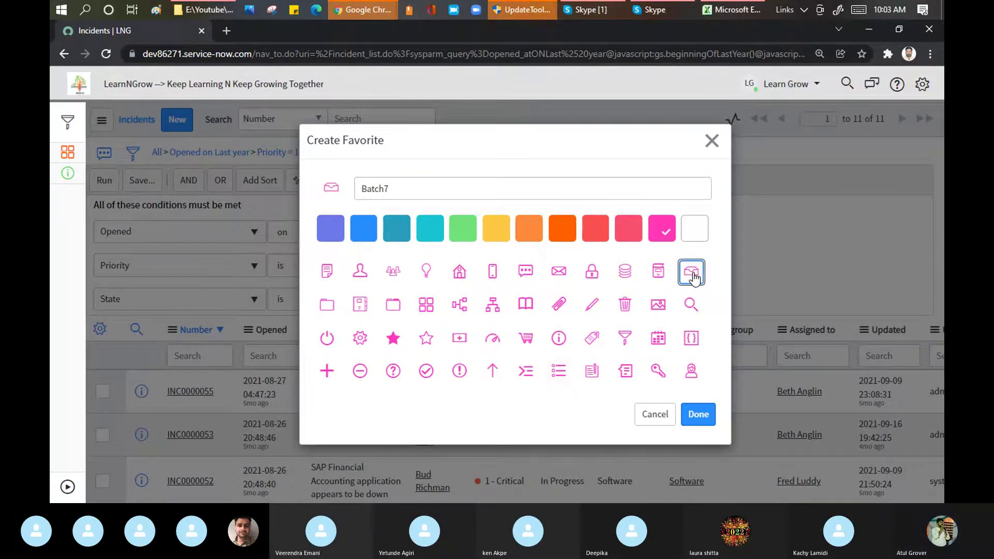
pyautogui.click(699, 413)
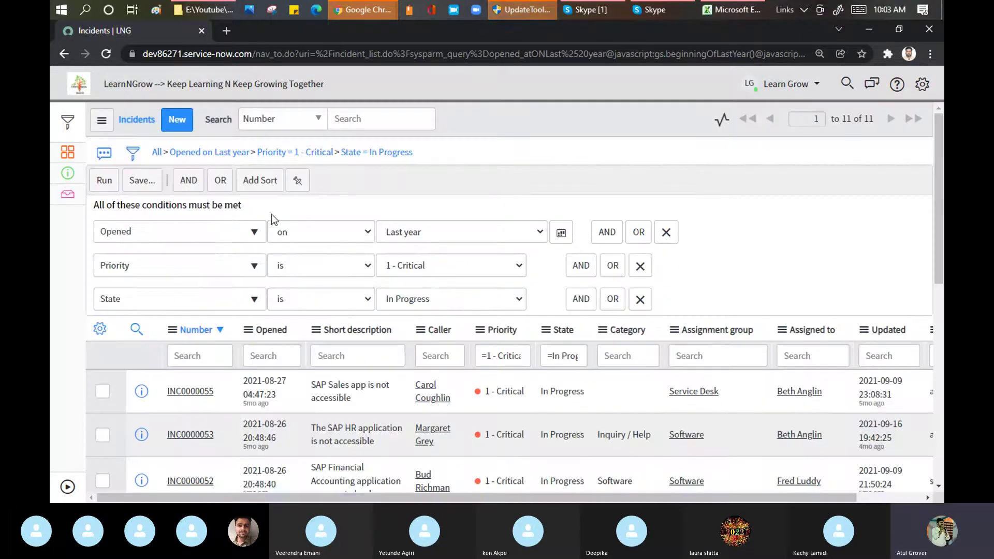
pyautogui.click(70, 198)
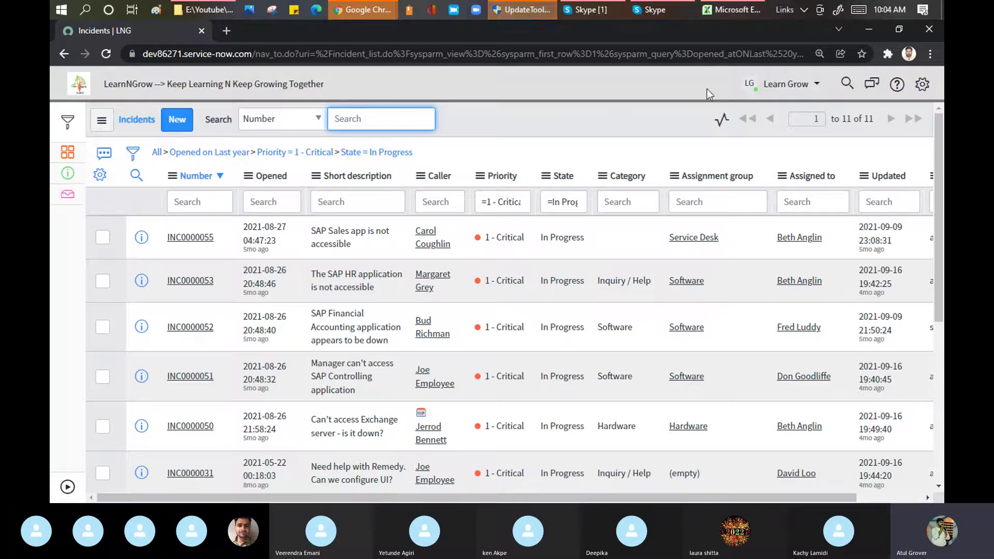
# - Review the rows-per-page and saved filter options in the incident list controls without changing anything
pyautogui.click(101, 121)
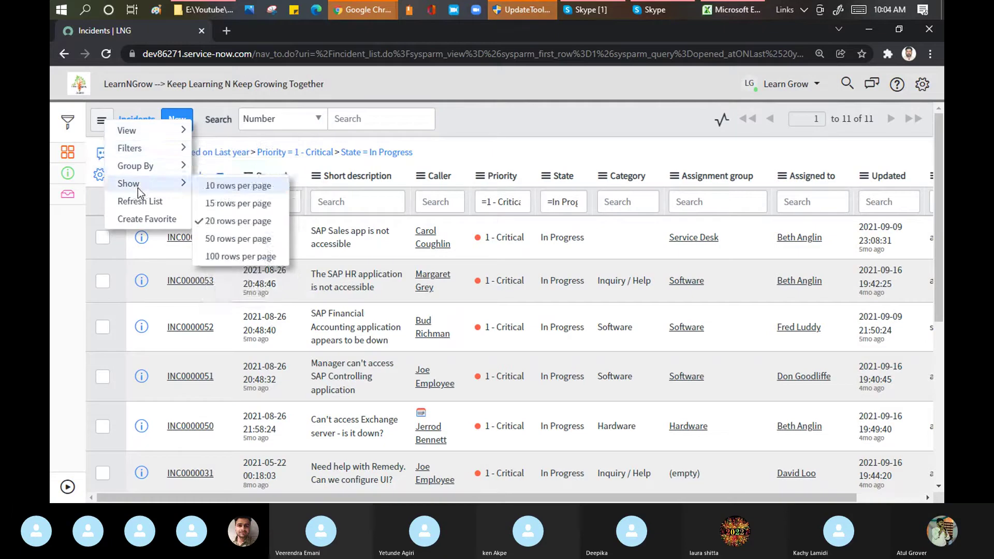
pyautogui.moveTo(169, 156)
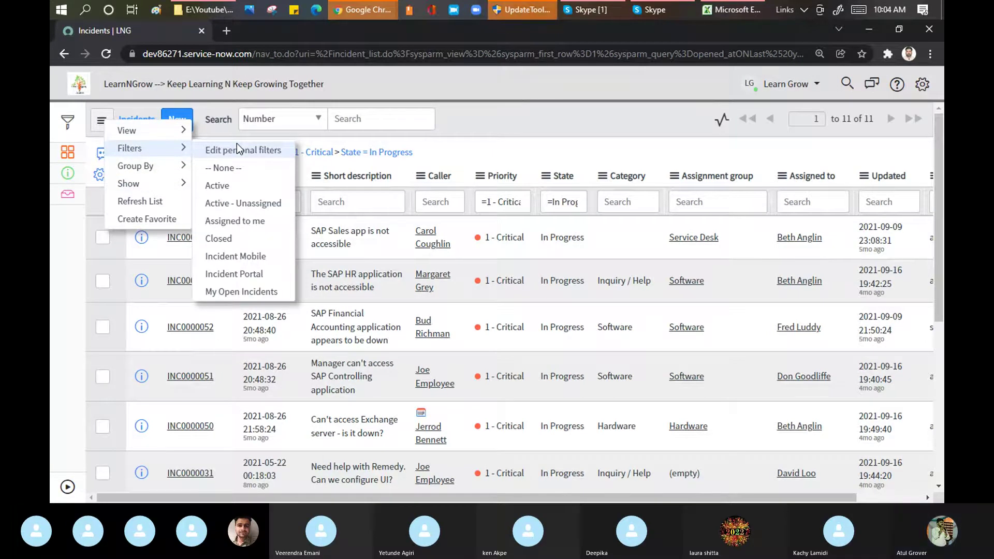
pyautogui.moveTo(180, 129)
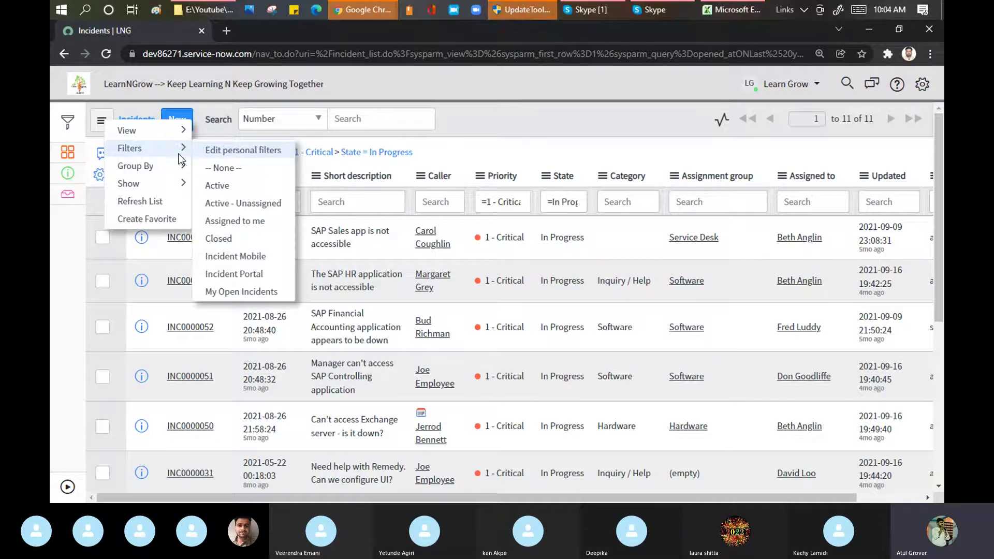
pyautogui.click(558, 131)
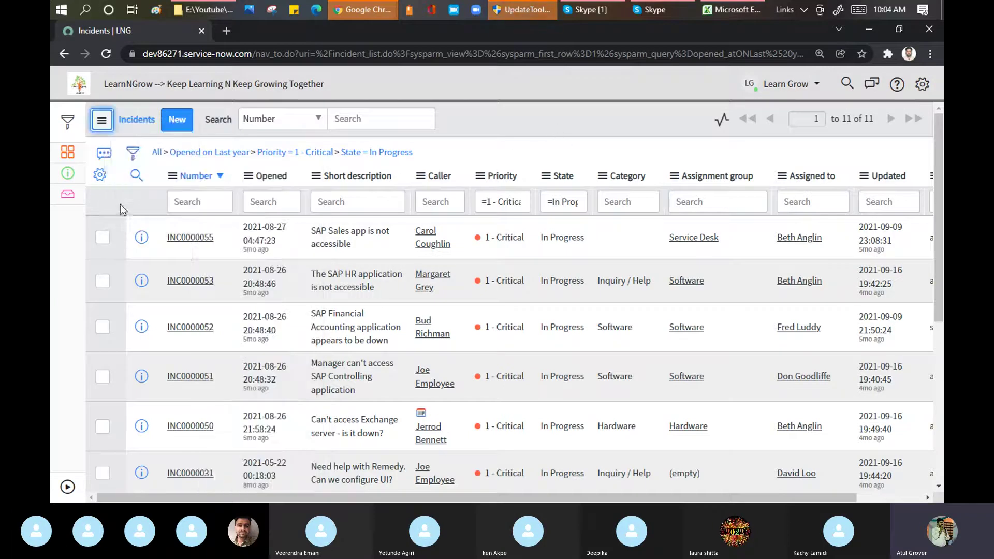
# - Open the incident list's filter conditions and enter My Inc as the name for saving the filter
pyautogui.click(133, 152)
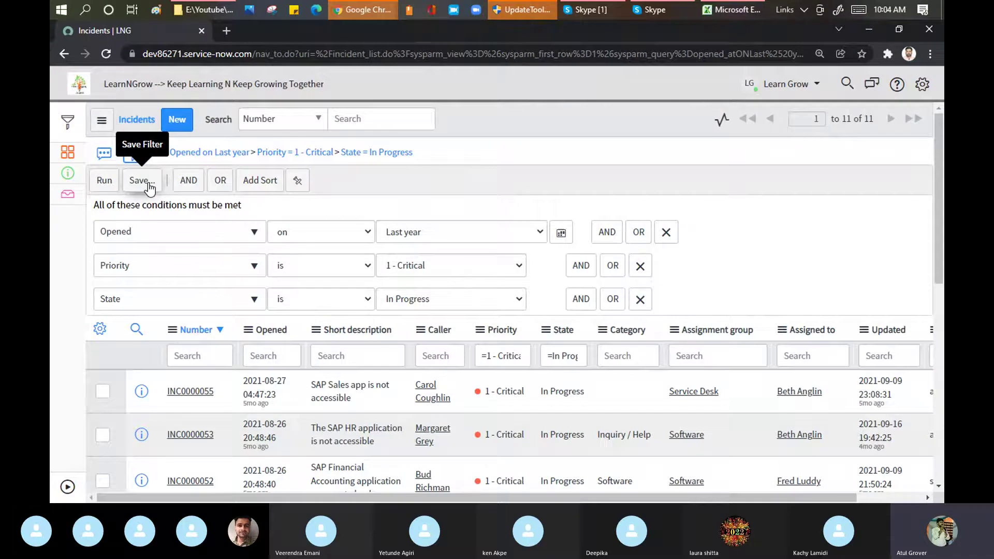
pyautogui.click(141, 180)
pyautogui.click(158, 216)
pyautogui.write('My Inc')
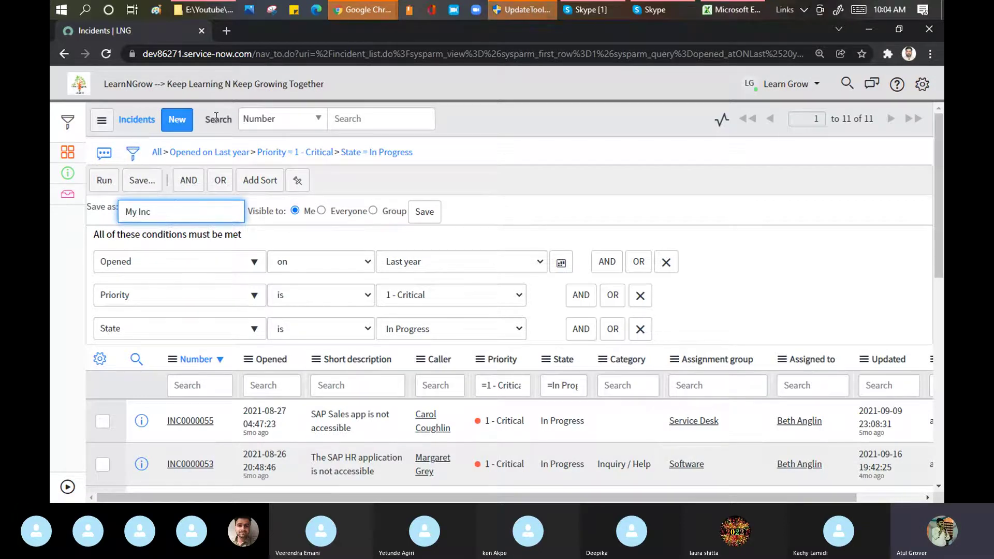
pyautogui.moveTo(160, 217); pyautogui.dragTo(95, 212)
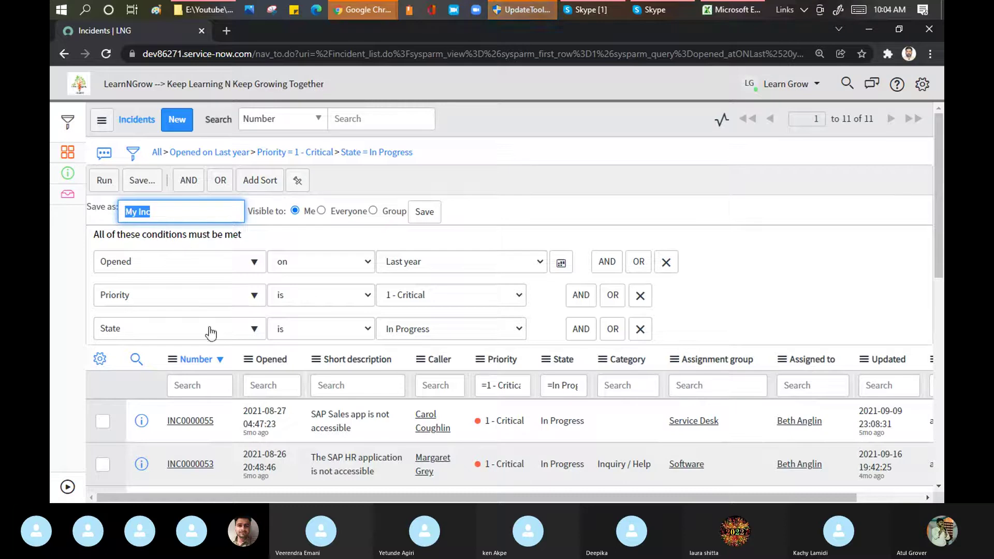
# - Make the My Inc filter visible to the Batch7_Admin group and save it
pyautogui.click(321, 211)
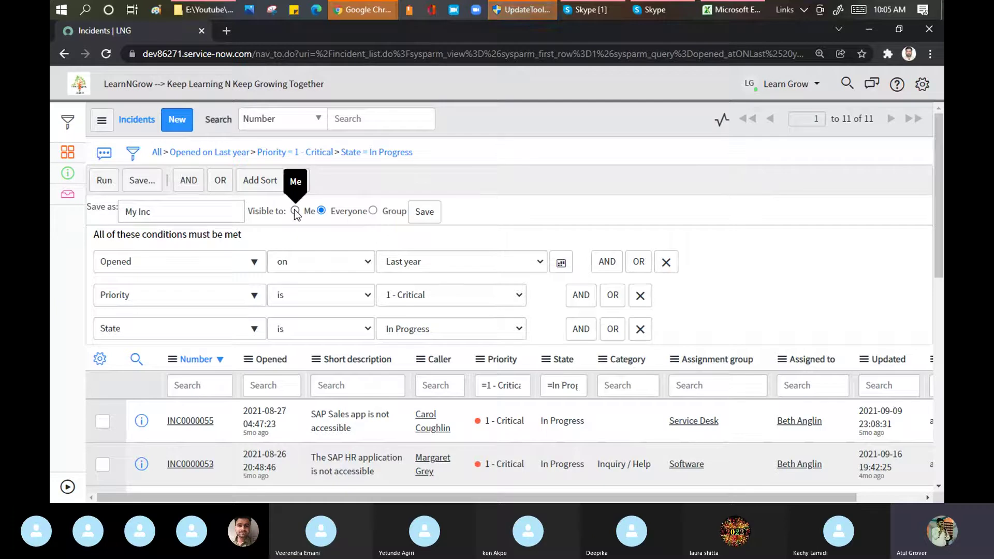
pyautogui.click(372, 210)
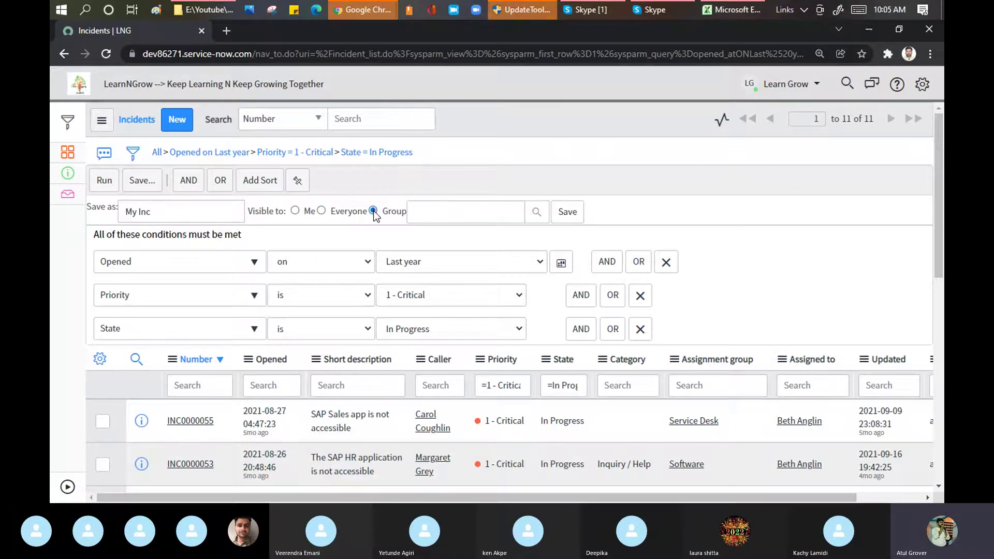
pyautogui.click(440, 214)
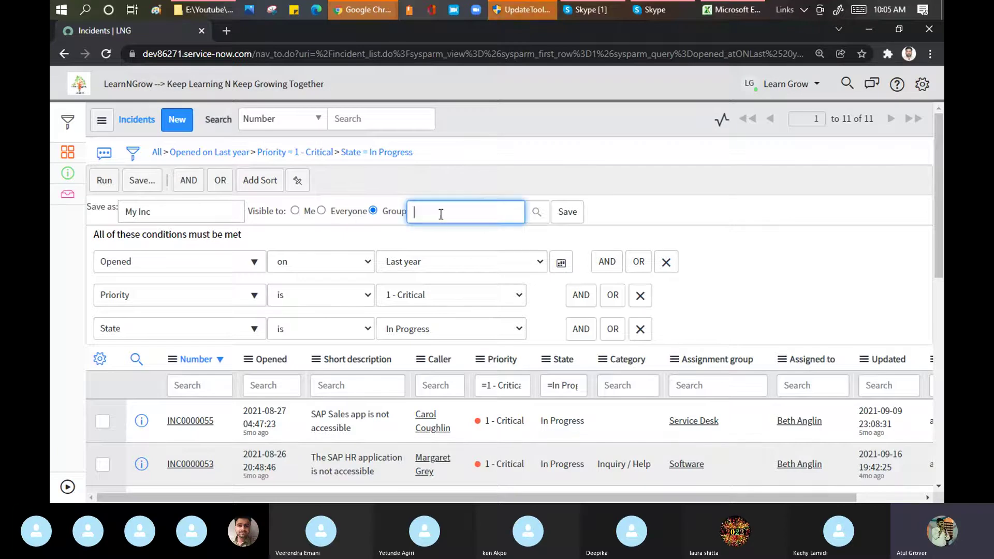
pyautogui.write('batch')
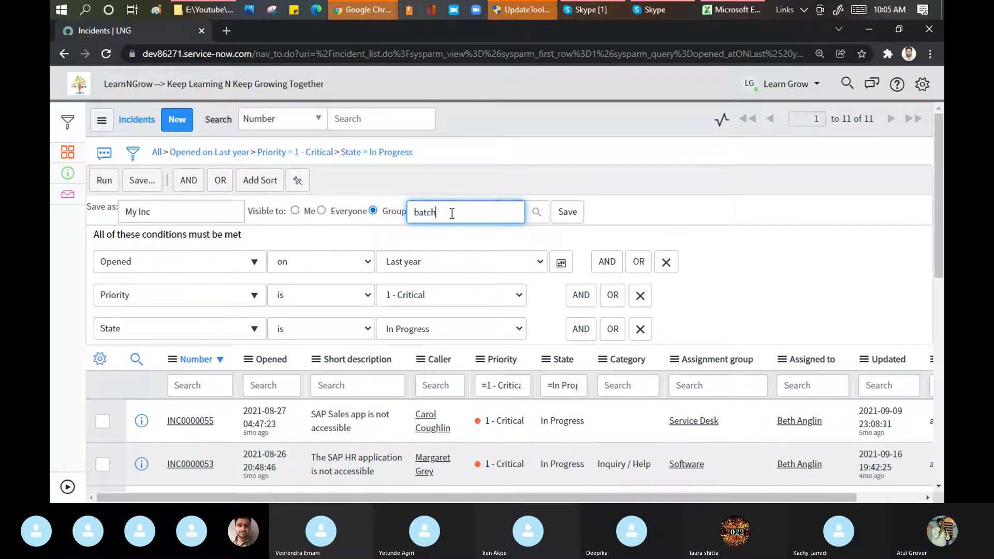
pyautogui.click(455, 230)
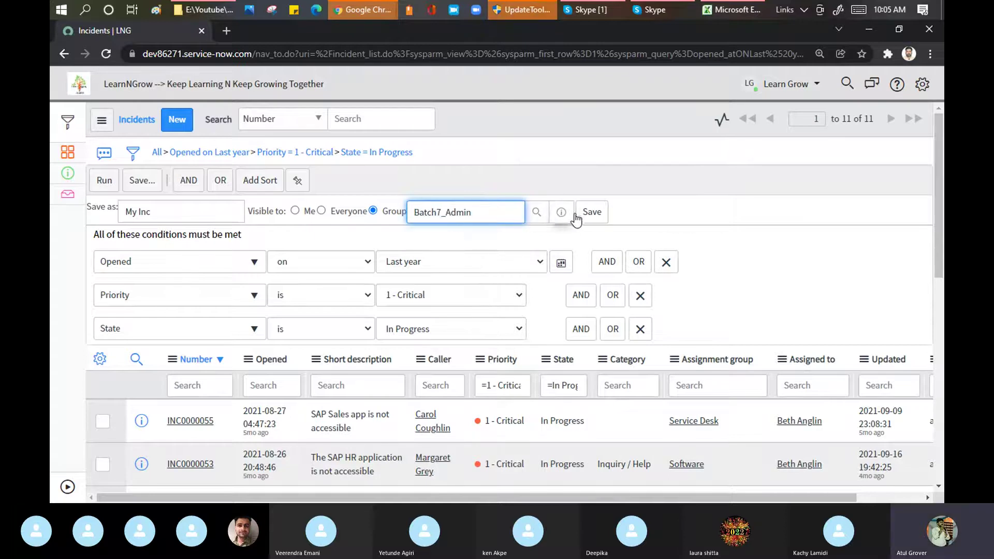
pyautogui.click(599, 215)
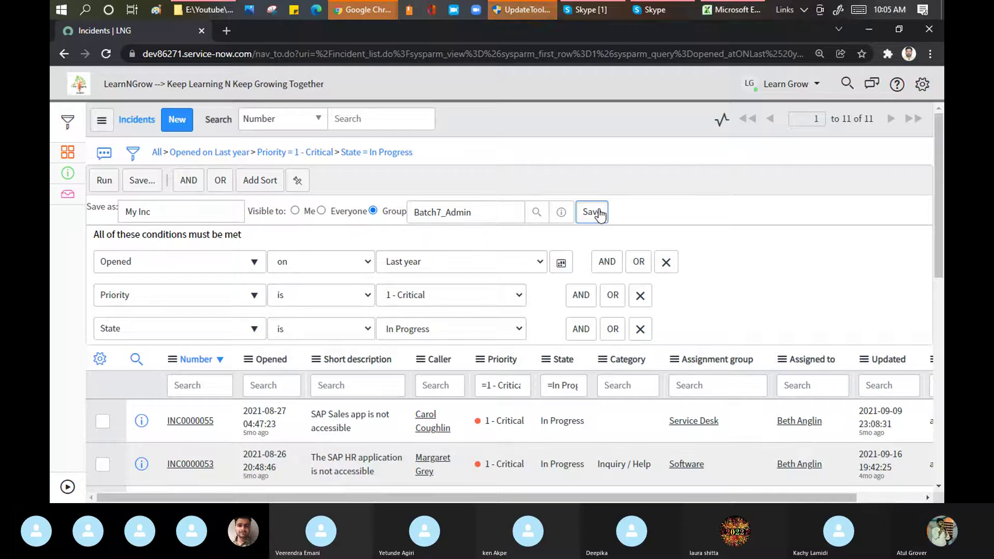
pyautogui.click(599, 214)
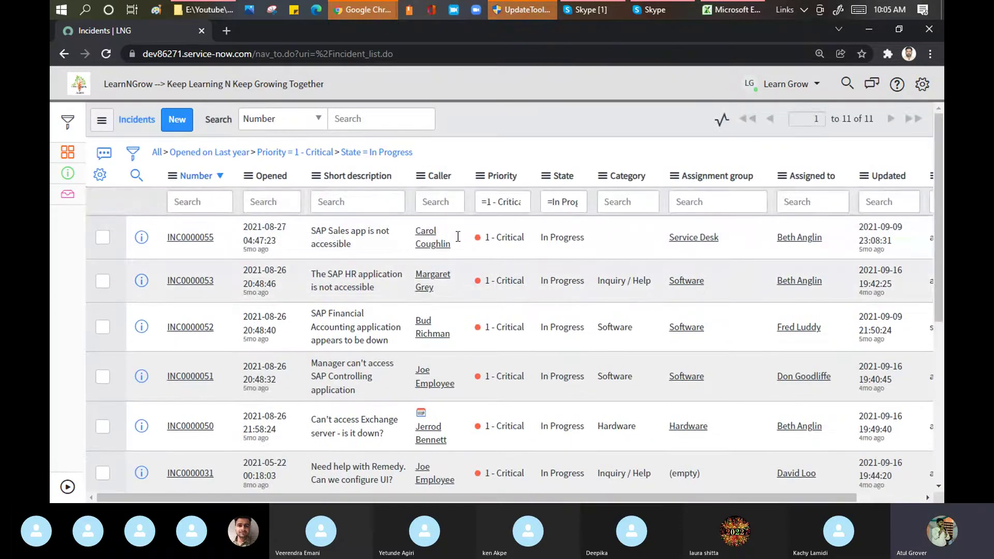
# - Apply the saved My Open Incidents filter to the incident list
pyautogui.click(106, 126)
pyautogui.moveTo(132, 148)
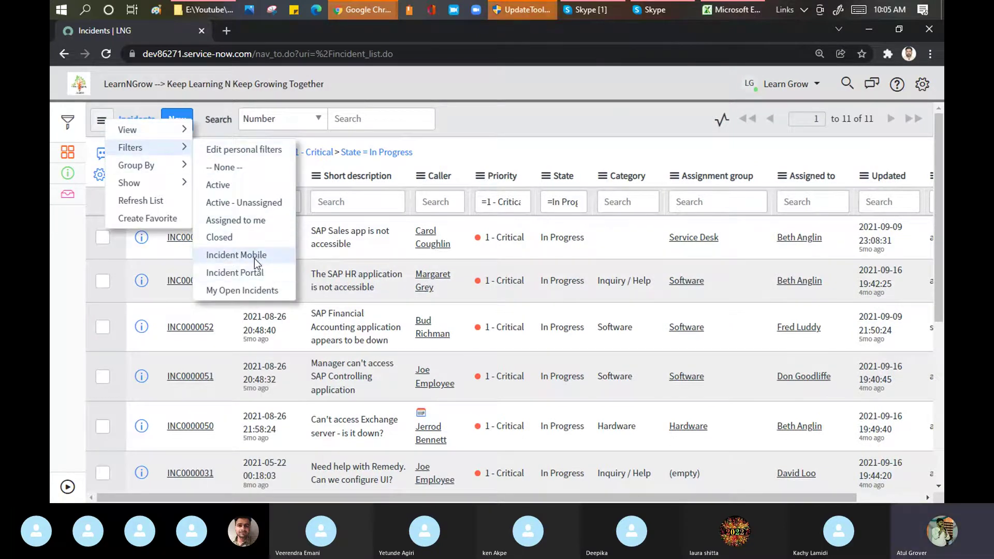
pyautogui.click(227, 290)
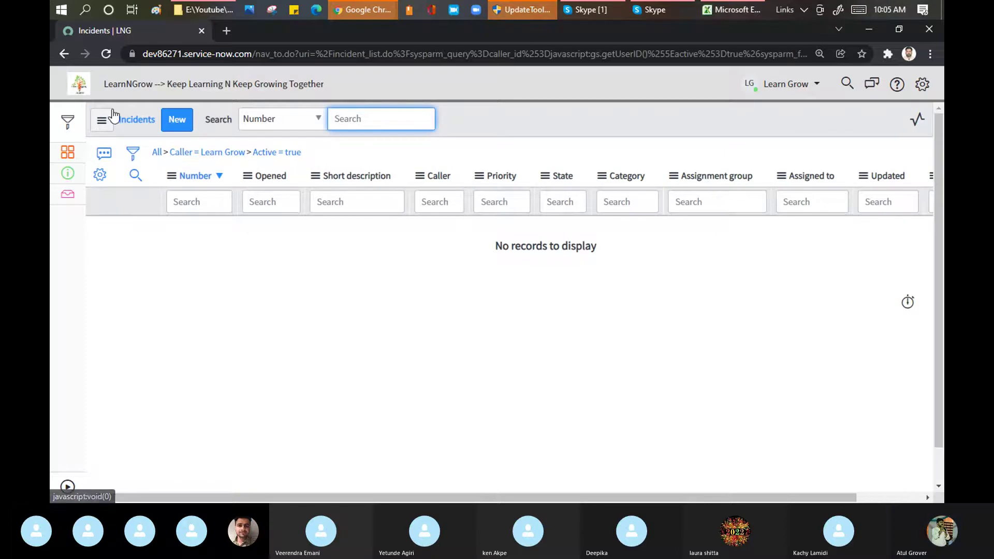
# - Look through the row count, grouping and saved filter options of the filtered incident list
pyautogui.click(103, 121)
pyautogui.moveTo(155, 189)
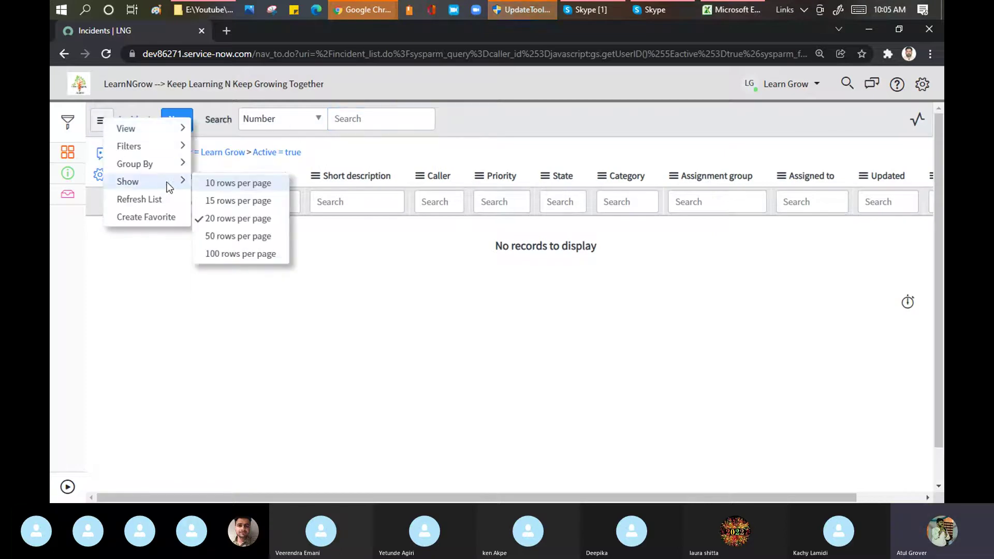
pyautogui.moveTo(172, 165)
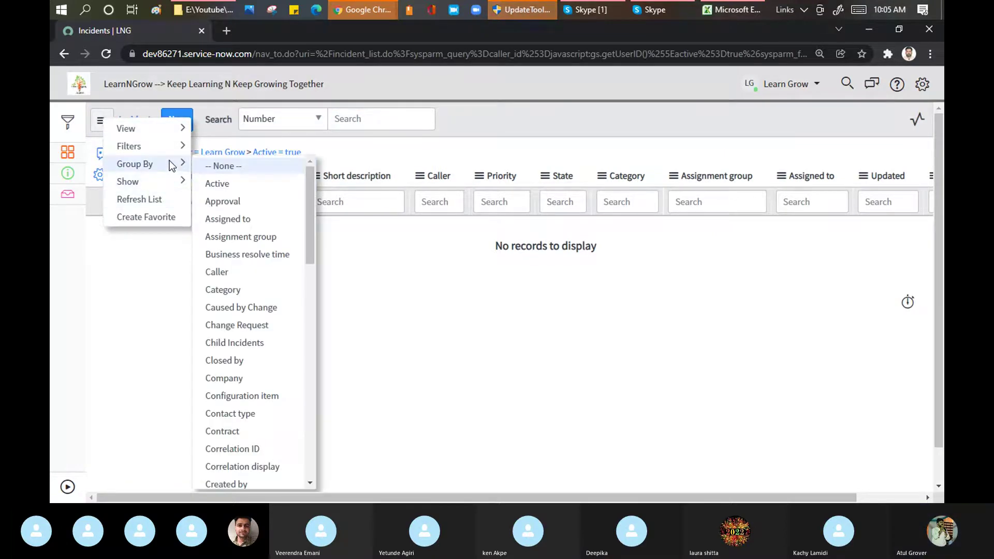
pyautogui.moveTo(176, 146)
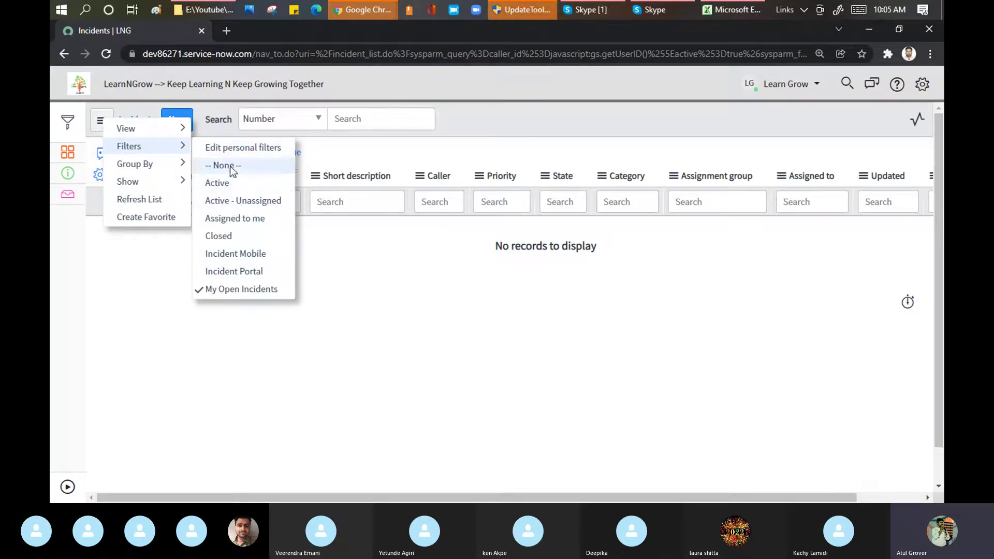
pyautogui.click(216, 183)
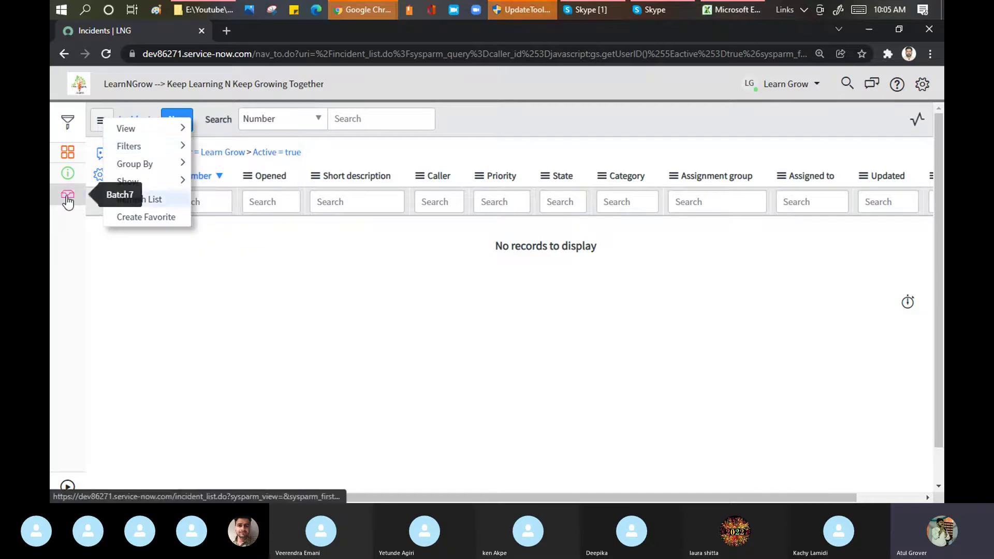
# - Open the Batch7 favorite and remove its Opened on Last year condition
pyautogui.click(68, 197)
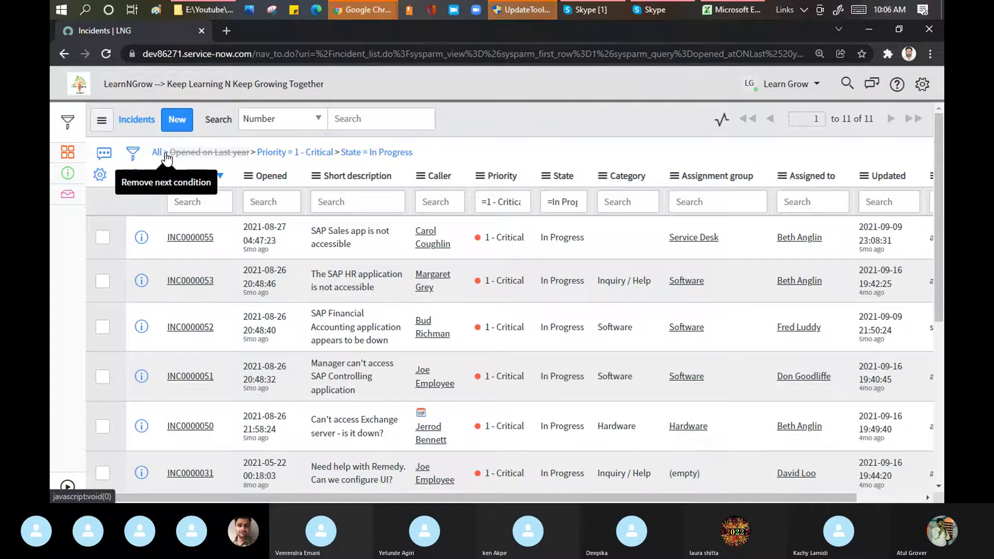
pyautogui.click(171, 154)
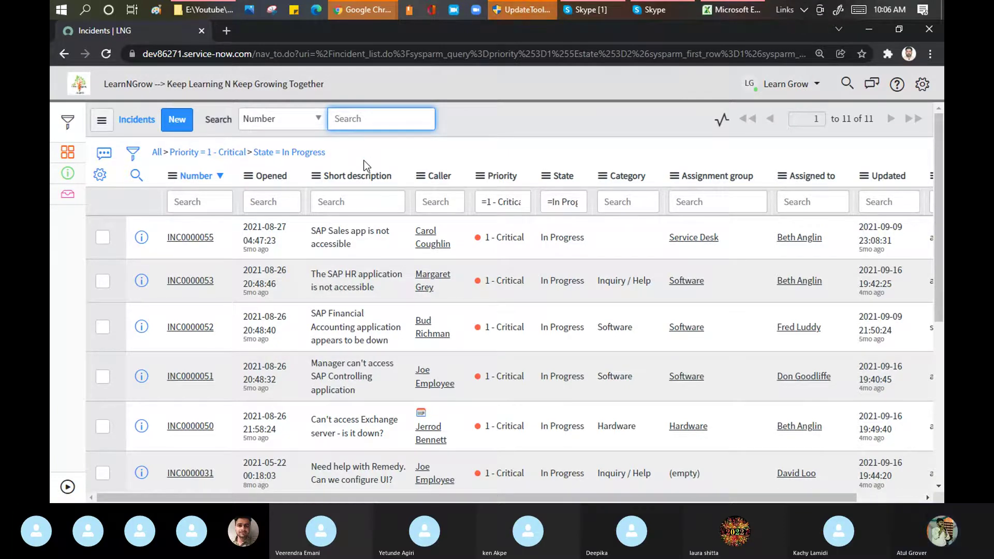
# - Switch to the Skype call window to check it, and return to the incident list in Chrome
pyautogui.click(586, 9)
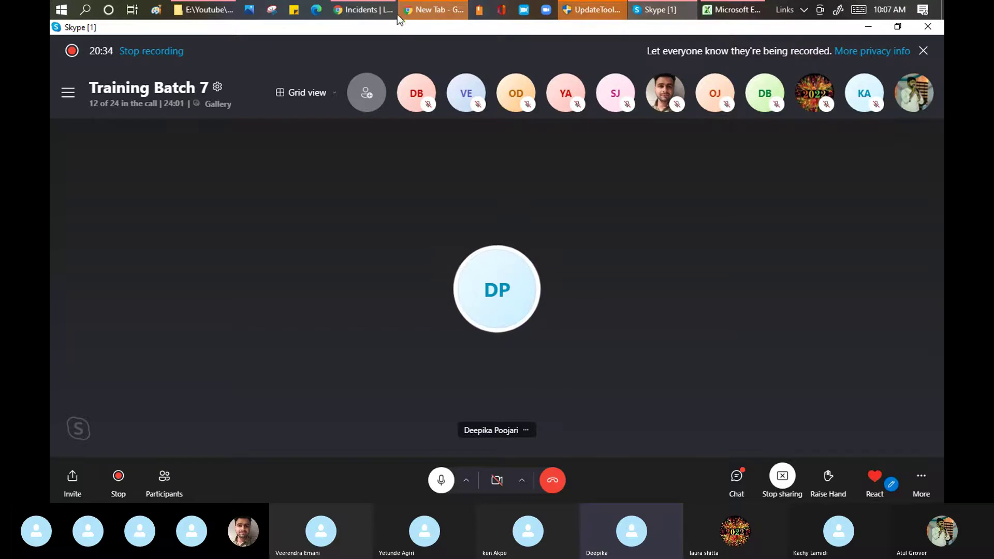
pyautogui.click(356, 11)
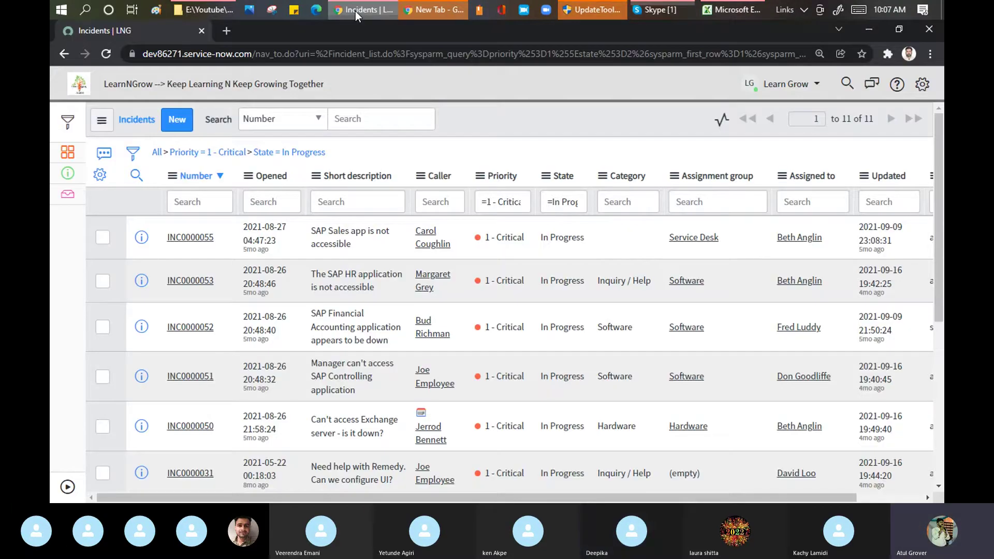
# - Save the list filtered by critical priority and in-progress state as a favorite named New term with the green color and mobile phone icon
pyautogui.click(132, 152)
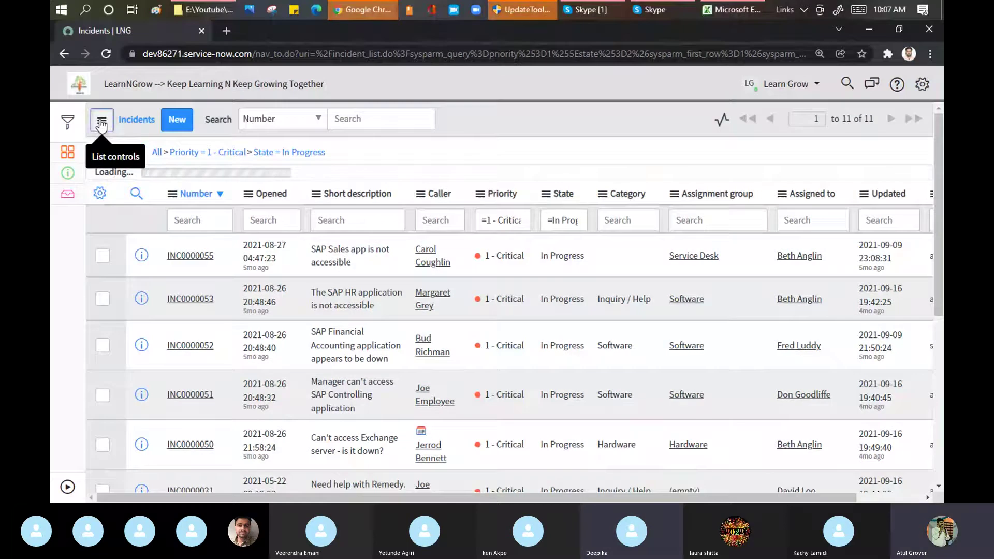
pyautogui.click(101, 122)
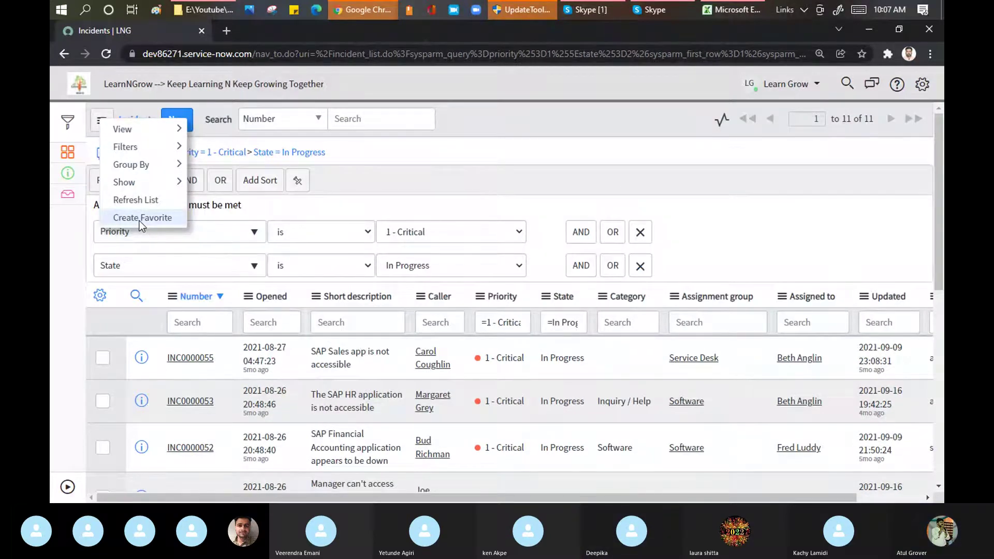
pyautogui.click(141, 218)
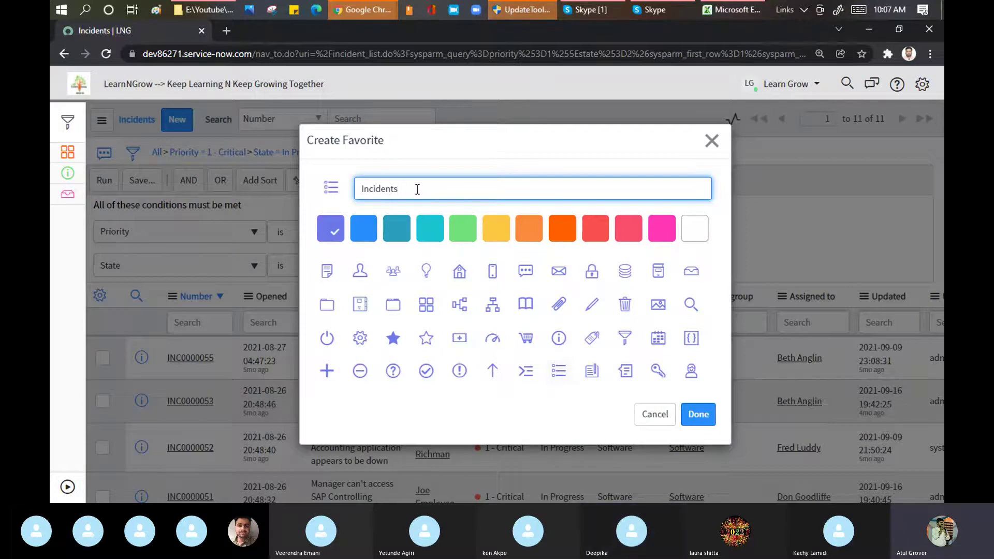
pyautogui.moveTo(415, 188); pyautogui.dragTo(318, 188)
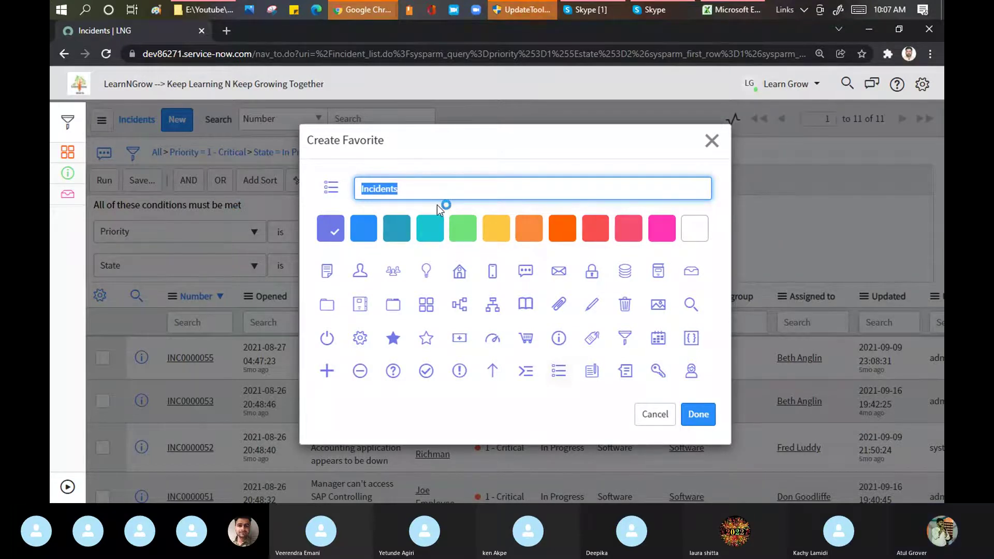
pyautogui.write('New term')
pyautogui.click(461, 234)
pyautogui.click(494, 271)
pyautogui.click(699, 415)
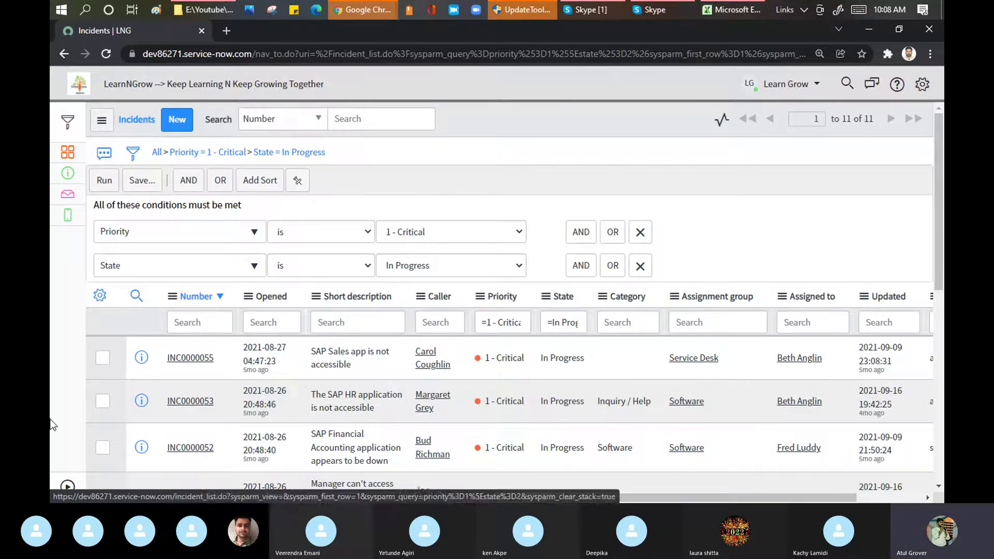
# - Filter the navigator for change, open the list of all change requests, and collapse the navigator
pyautogui.click(66, 485)
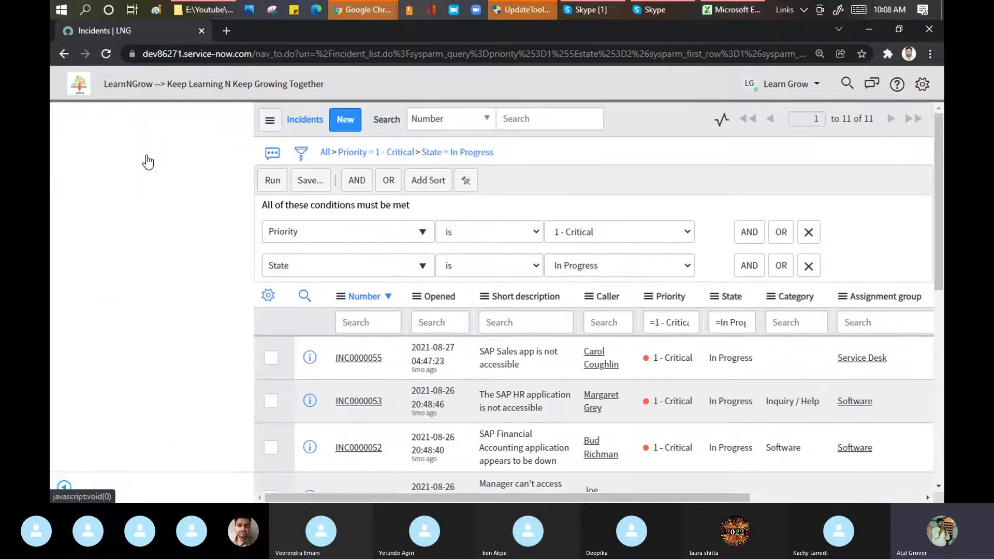
pyautogui.click(132, 120)
pyautogui.write('in')
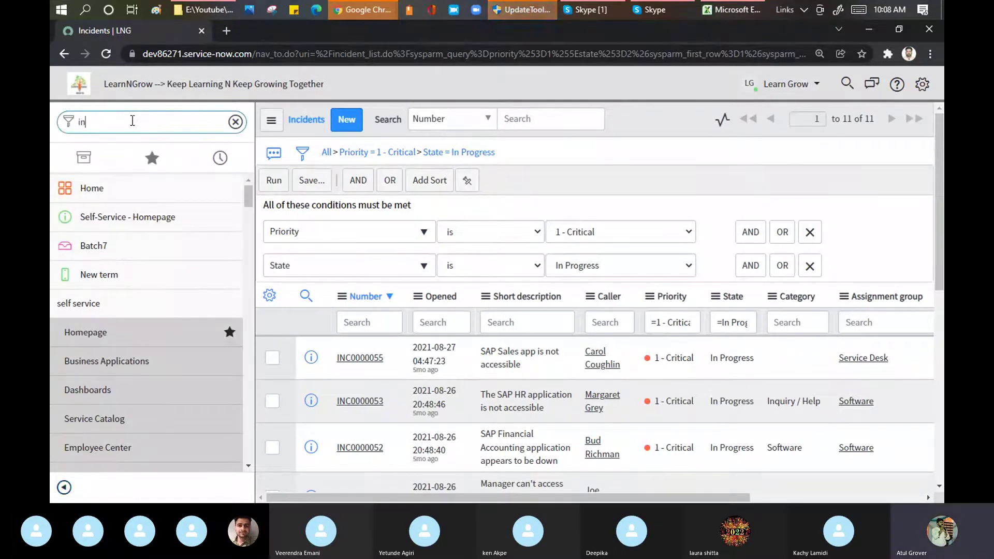
pyautogui.press('BackSpace')
pyautogui.press('BackSpace')
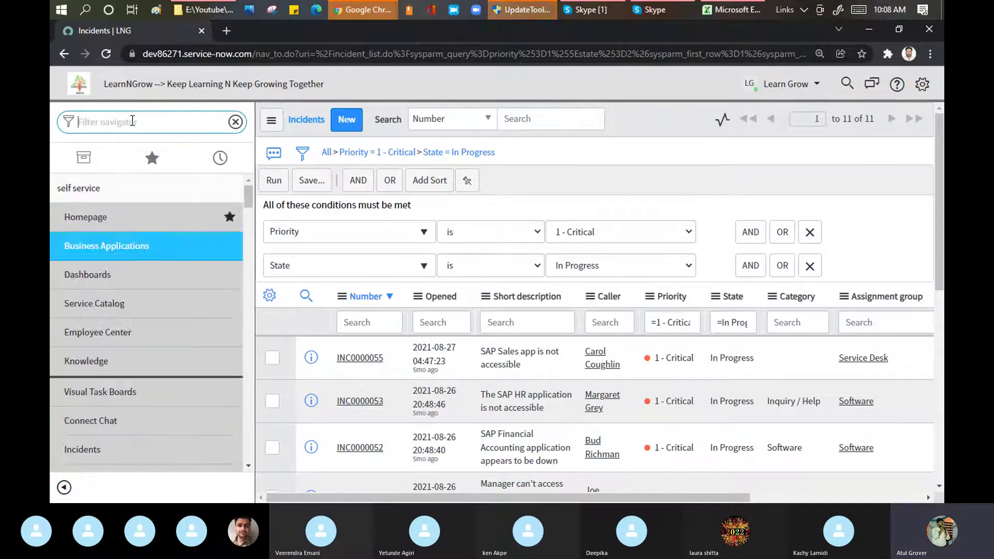
pyautogui.write('change')
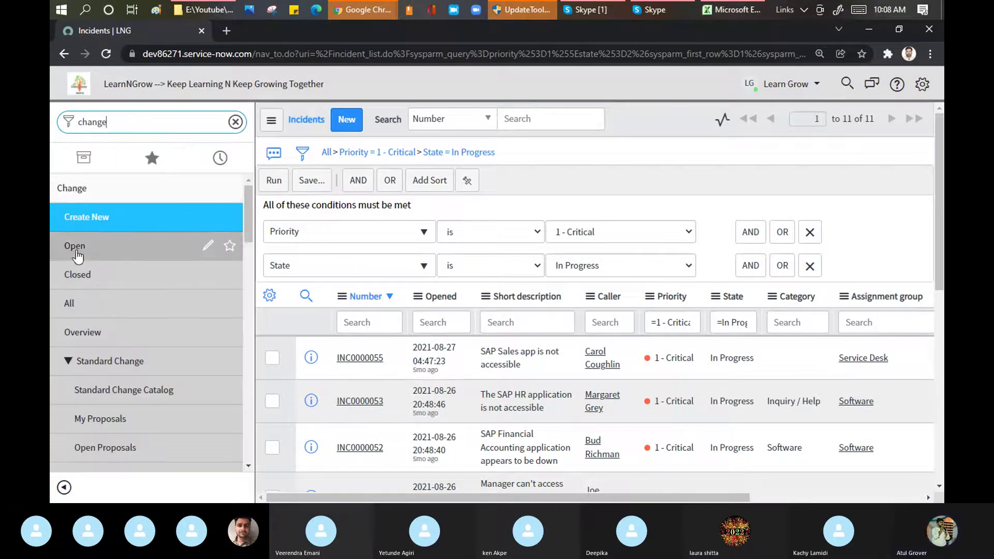
pyautogui.click(64, 487)
# - Switch to the Skype call window, and return to the change request list in Chrome
pyautogui.click(583, 9)
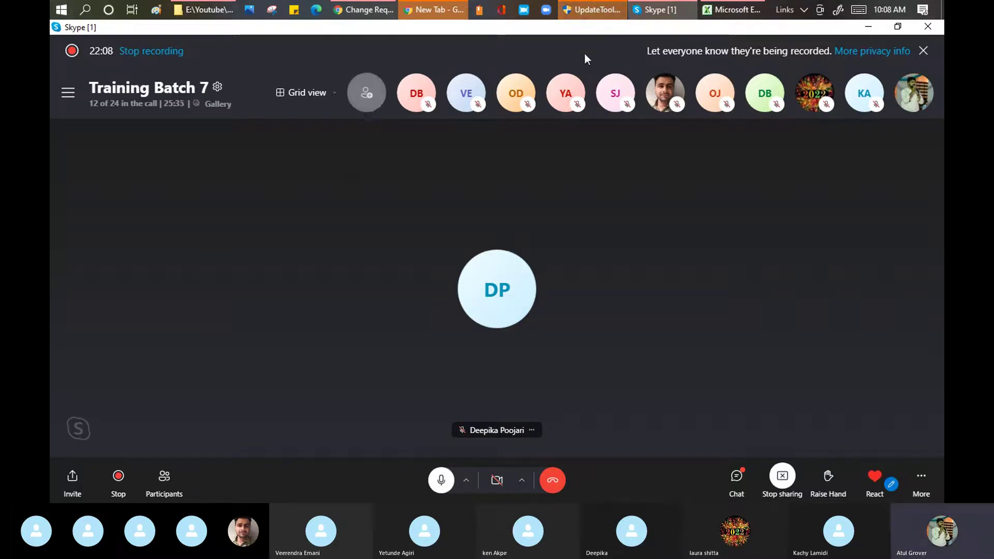
pyautogui.click(365, 6)
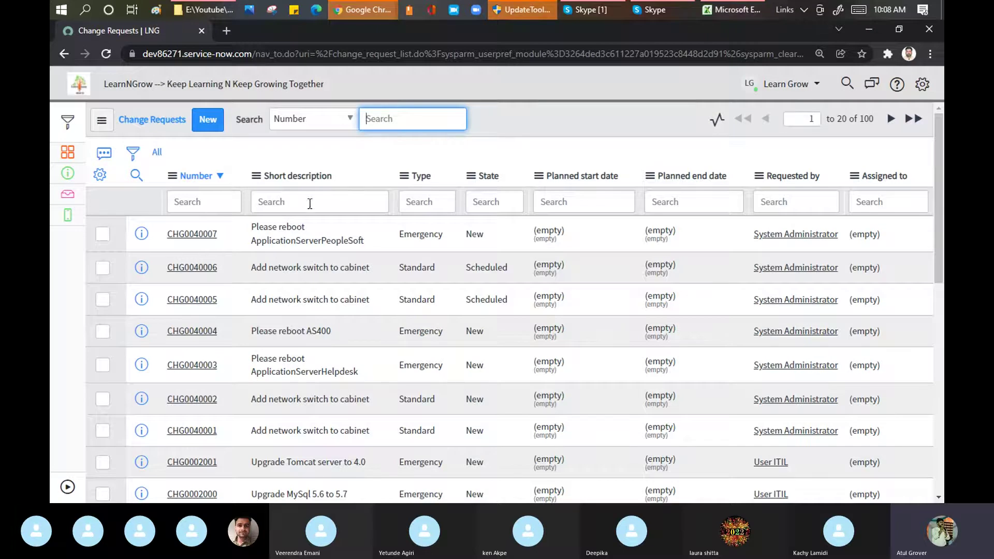
# - Remove the Planned end date and Planned start date columns from the change request list's selected columns
pyautogui.click(100, 177)
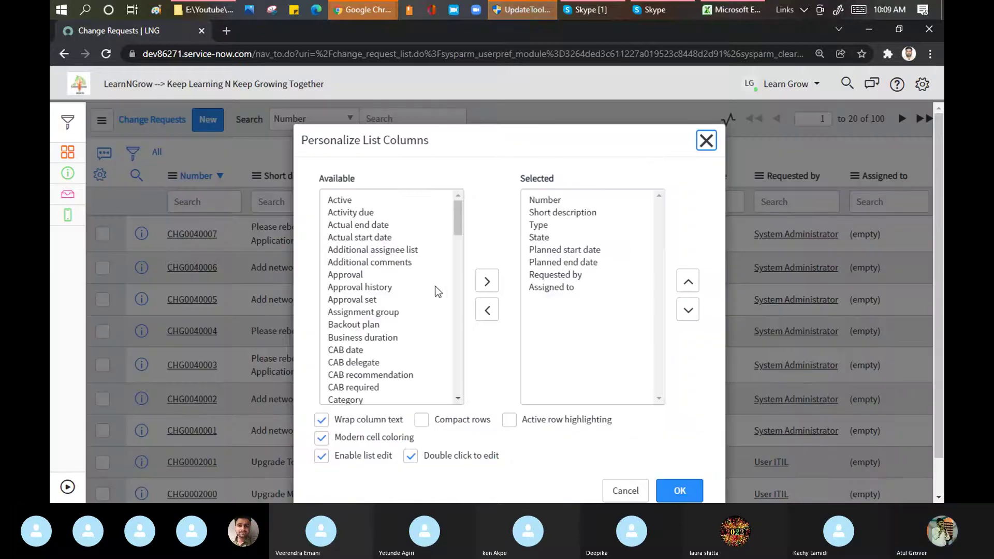
pyautogui.doubleClick(554, 262)
pyautogui.doubleClick(559, 250)
# - Add the Priority and Risk columns to the selected list columns and apply the personalized layout
pyautogui.click(350, 260)
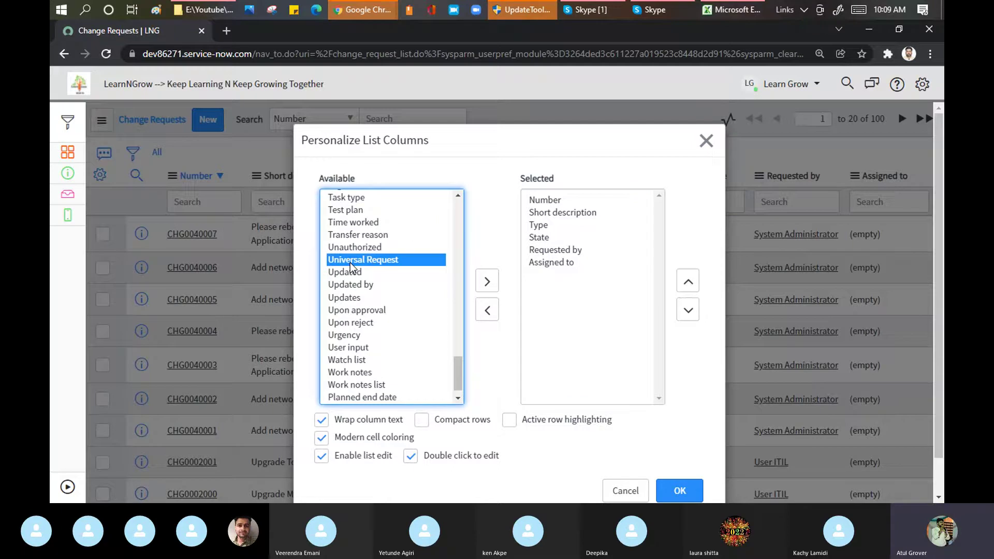
pyautogui.write('pr')
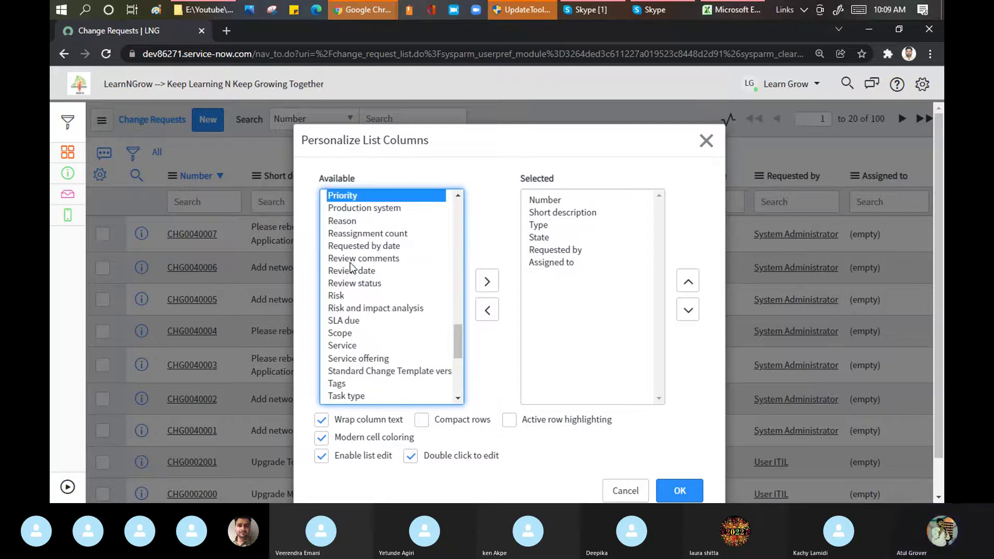
pyautogui.click(486, 281)
pyautogui.click(361, 207)
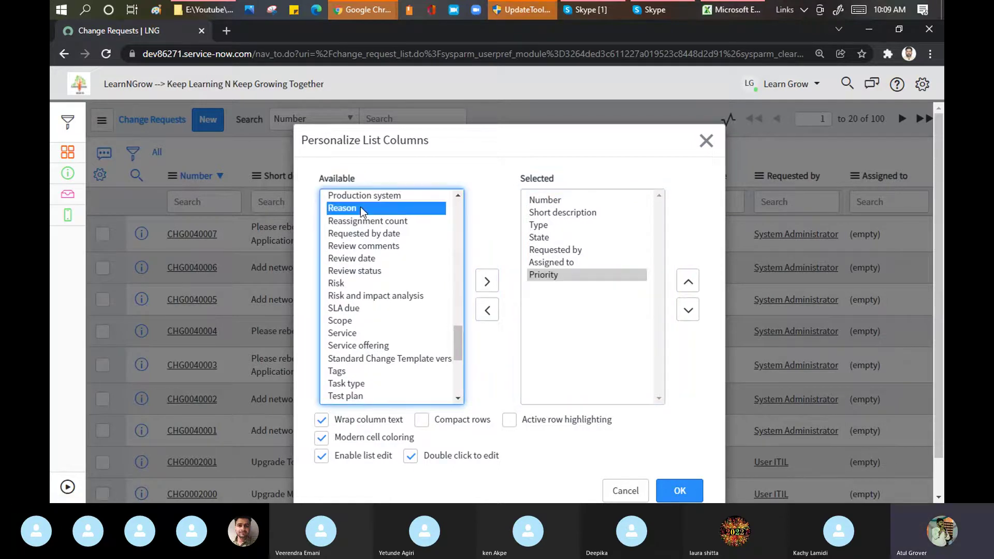
pyautogui.write('ri')
pyautogui.click(486, 281)
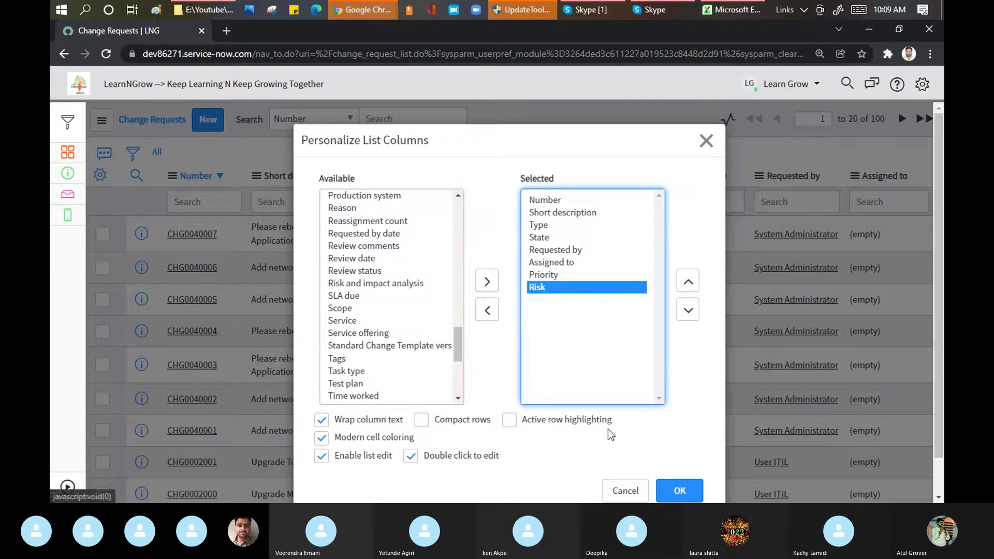
pyautogui.click(675, 492)
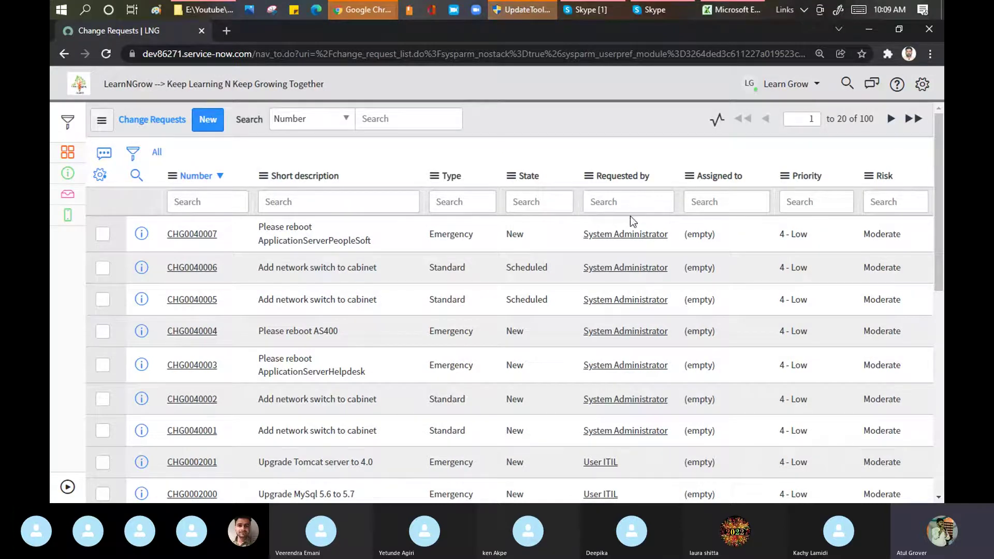
# - Show the natural-language query bar above the change request list, and view and dismiss the tips for improving queries
pyautogui.click(102, 161)
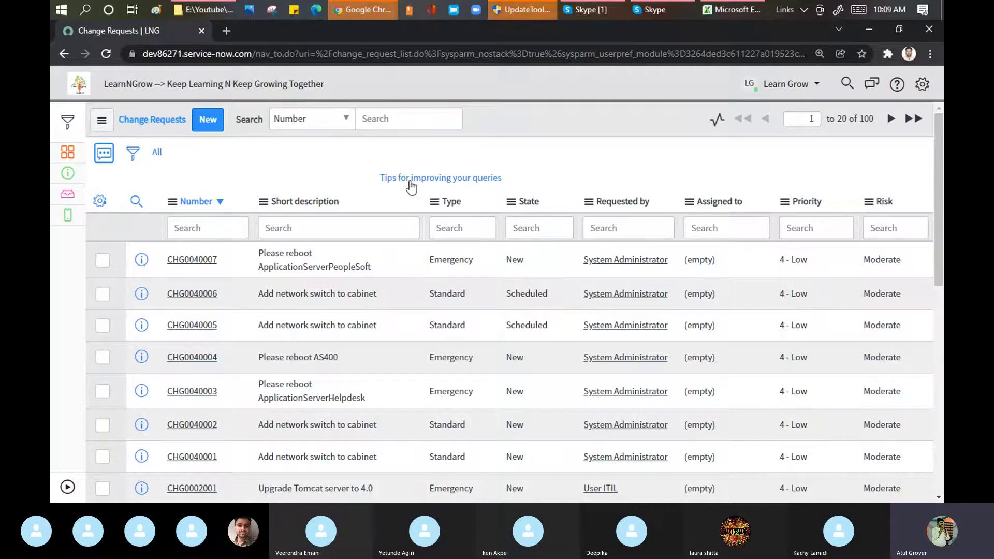
pyautogui.click(104, 153)
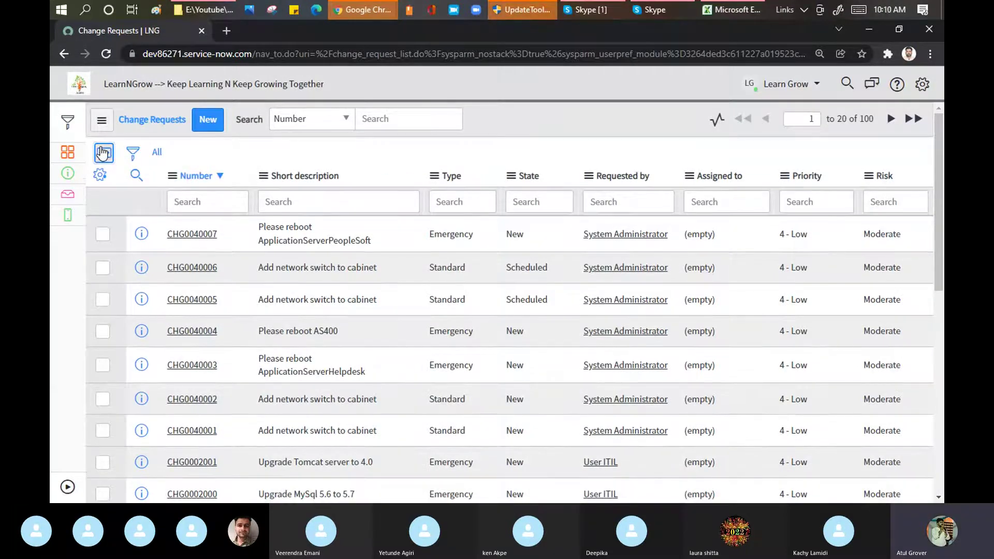
pyautogui.click(103, 153)
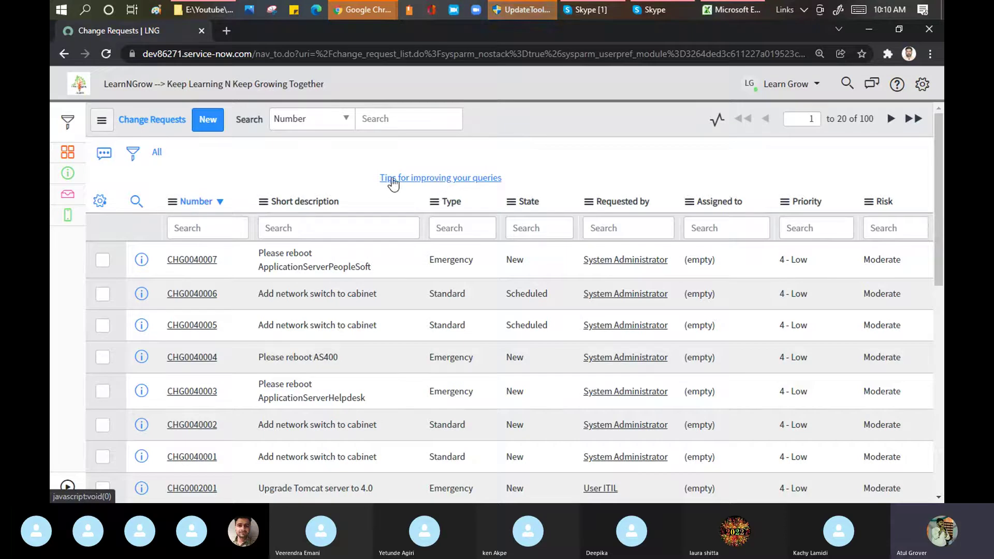
pyautogui.click(416, 180)
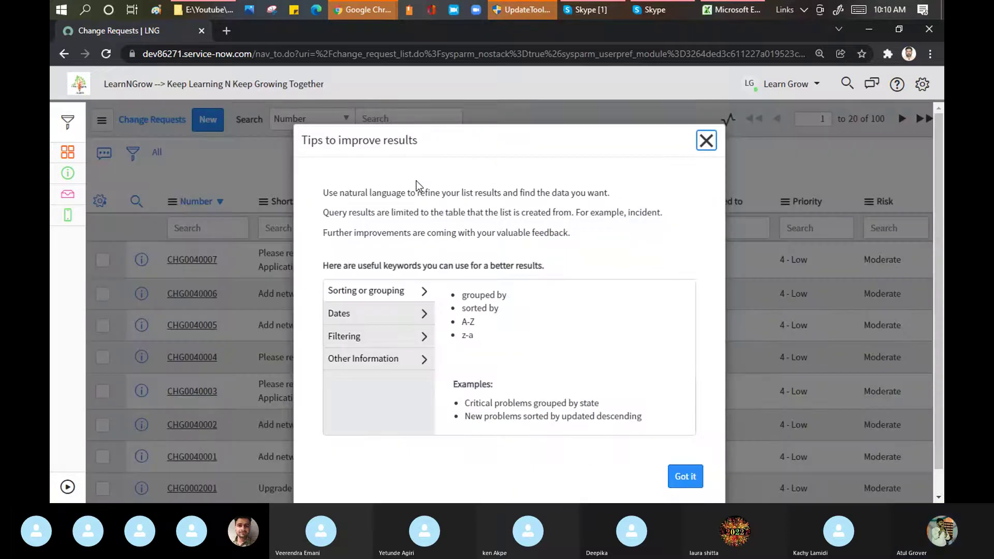
pyautogui.click(684, 476)
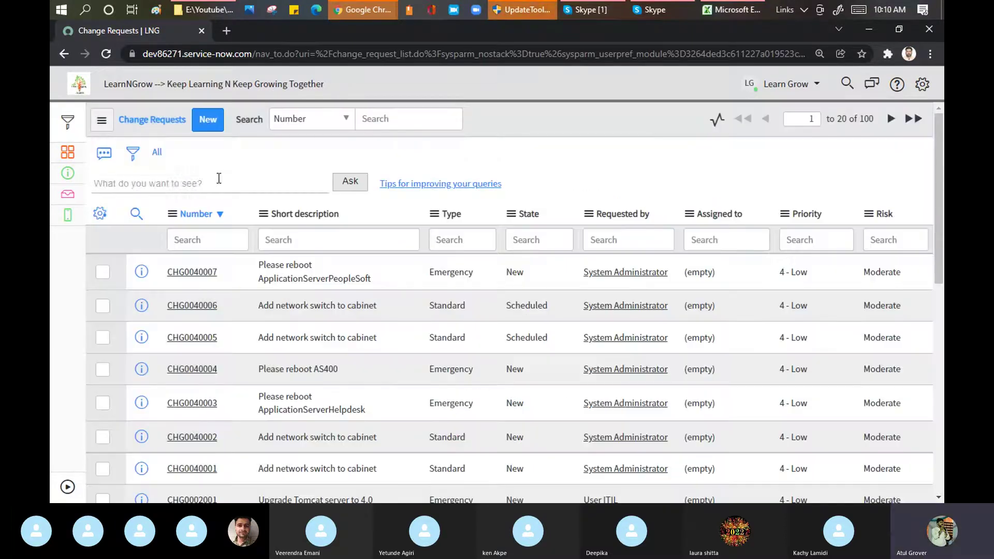
# - Try to filter the change requests with the natural-language query "risk equal low"
pyautogui.click(180, 185)
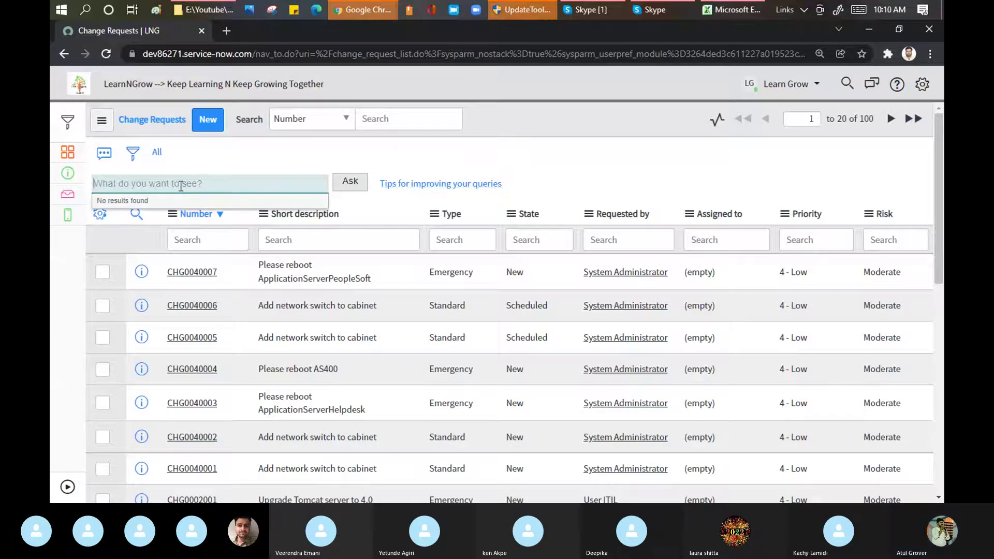
pyautogui.write('Risk')
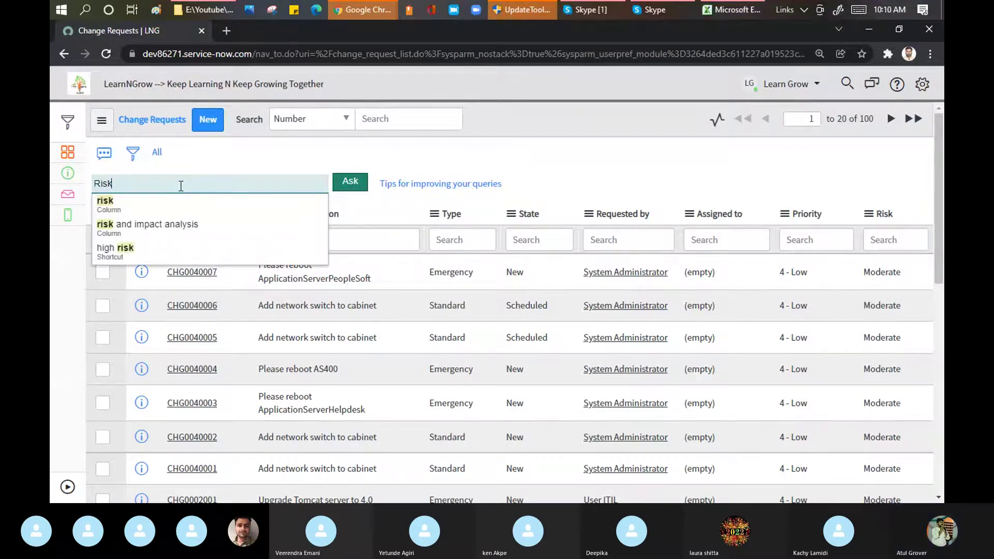
pyautogui.click(119, 208)
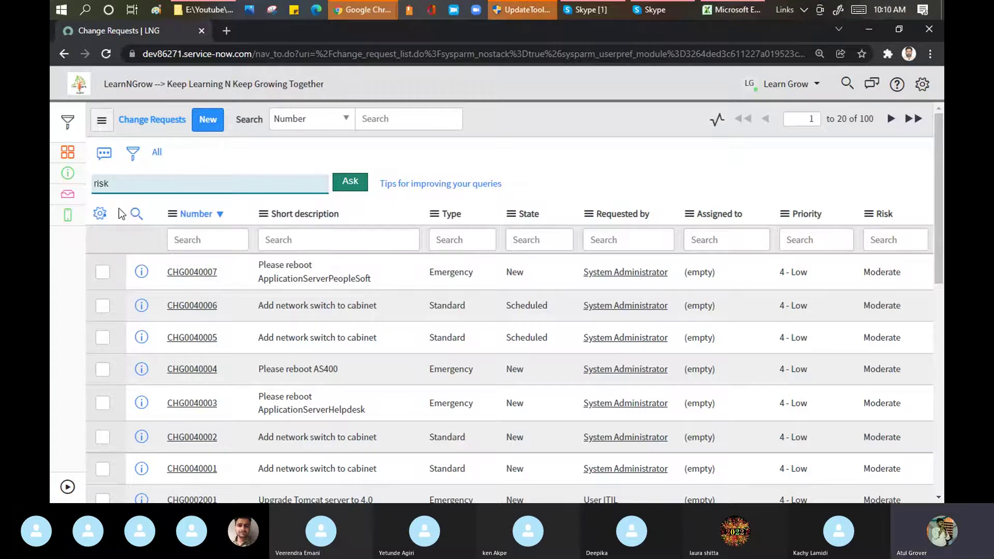
pyautogui.write('an')
pyautogui.press('BackSpace')
pyautogui.press('BackSpace')
pyautogui.press('BackSpace')
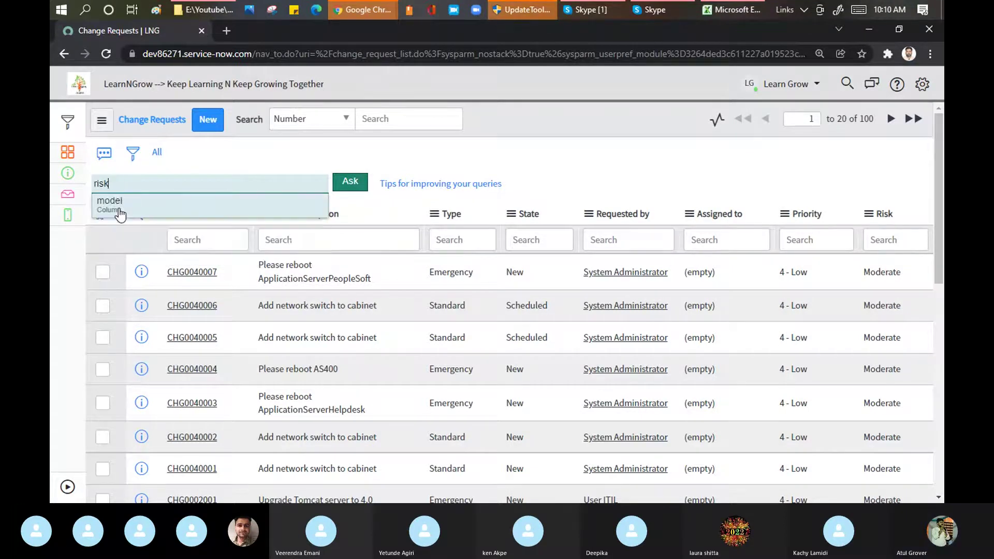
pyautogui.write('equal ')
pyautogui.write('m')
pyautogui.press('BackSpace')
pyautogui.press('BackSpace')
pyautogui.write('lo')
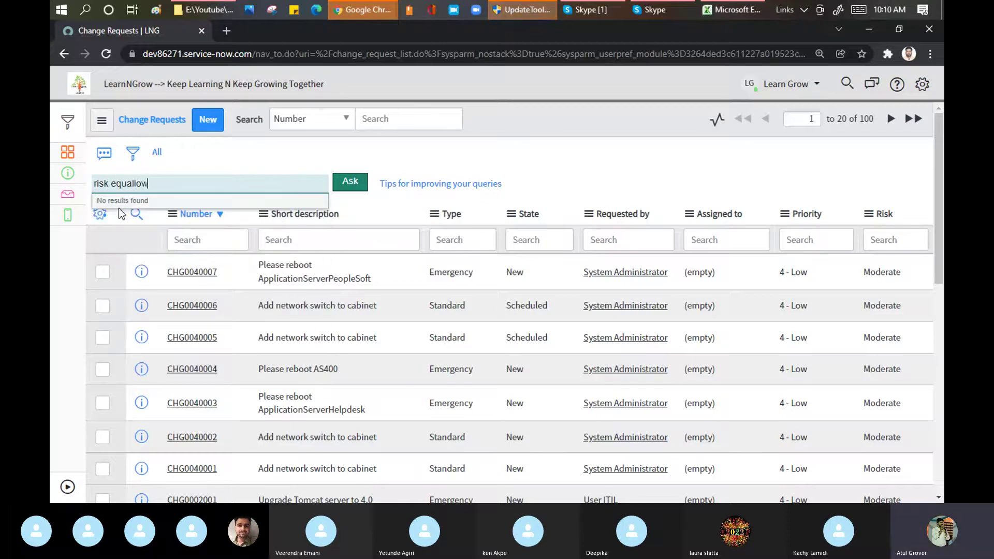
pyautogui.write('w')
pyautogui.press('BackSpace')
pyautogui.press('BackSpace')
pyautogui.press('BackSpace')
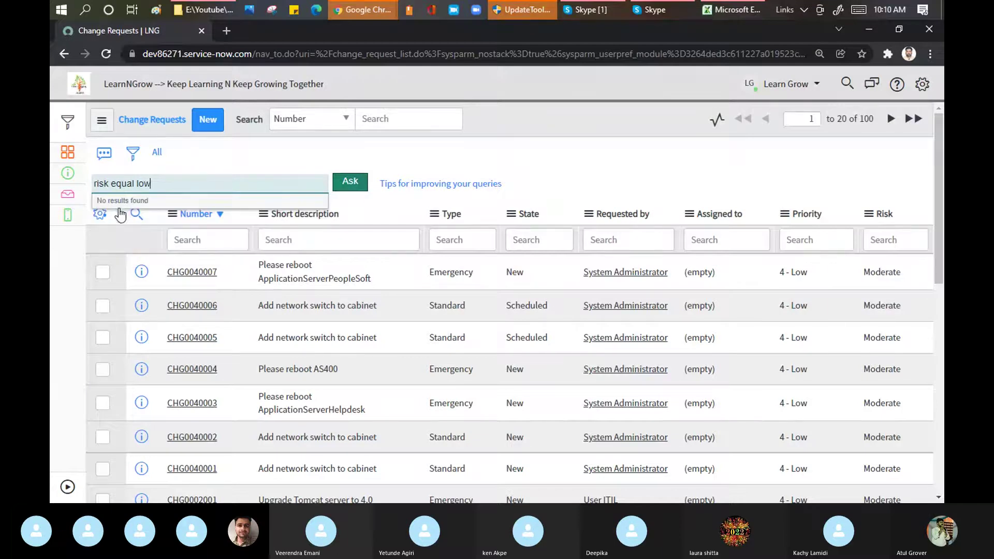
pyautogui.click(356, 186)
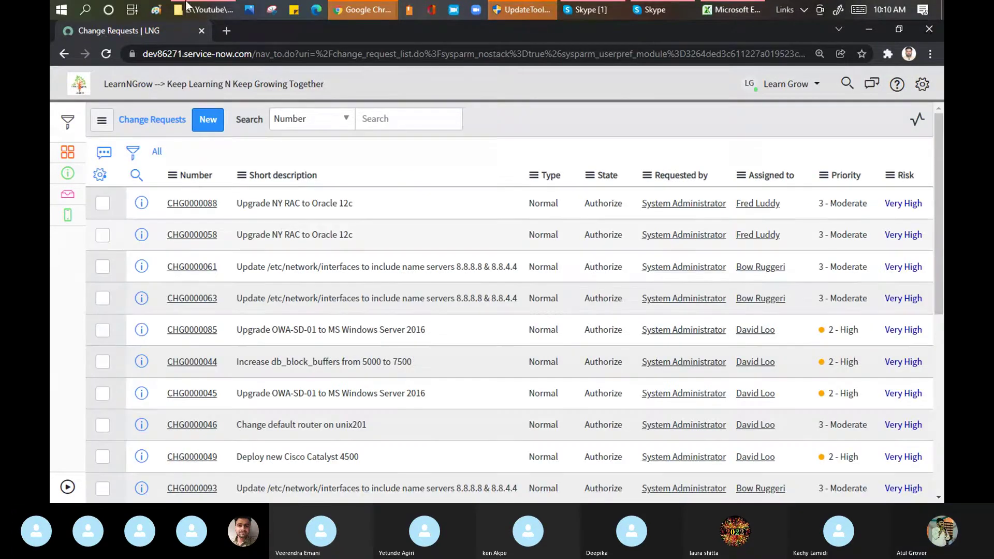
# - Examine the Risk column values throughout the returned change requests, and return to the start of the list
pyautogui.click(903, 176)
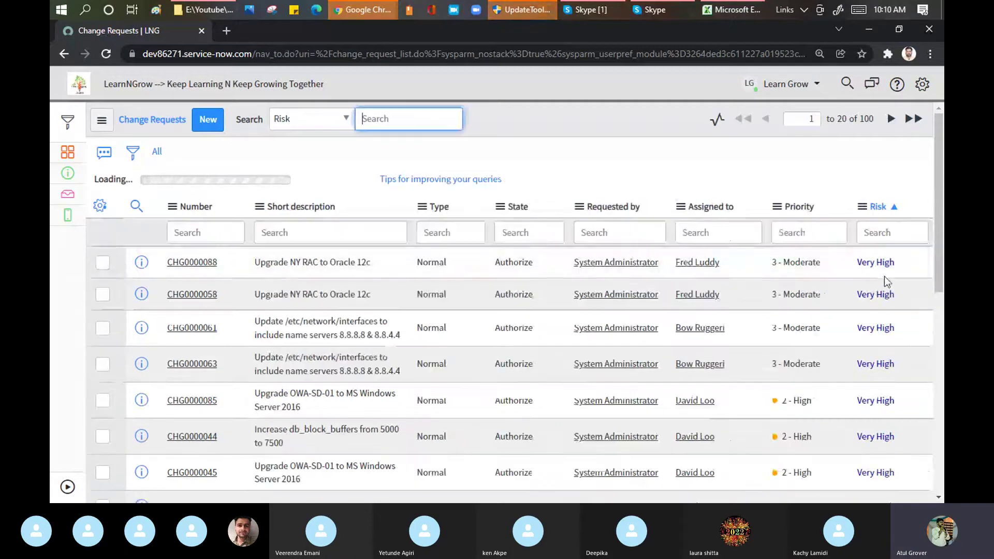
pyautogui.scroll(-3, 862, 268)
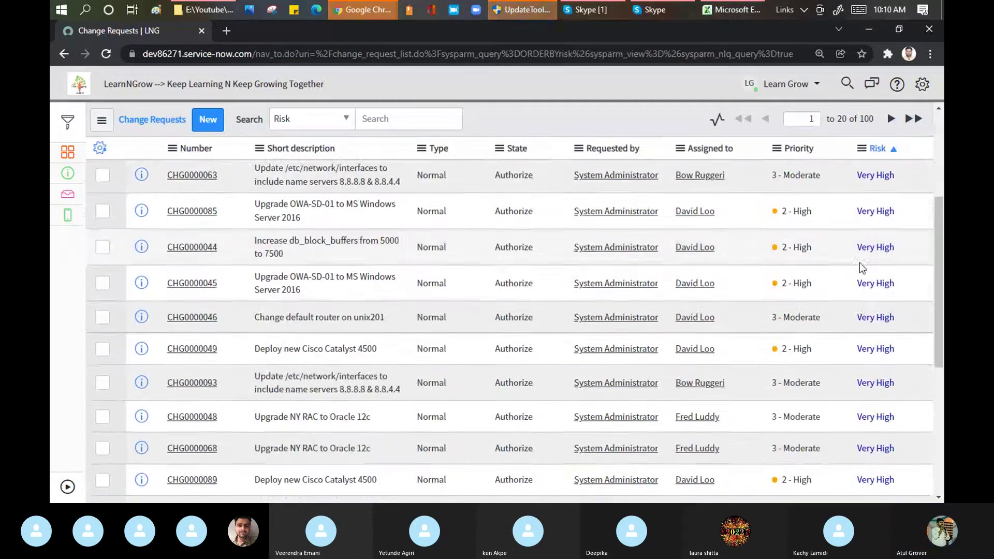
pyautogui.scroll(-5, 862, 268)
pyautogui.scroll(3, 849, 281)
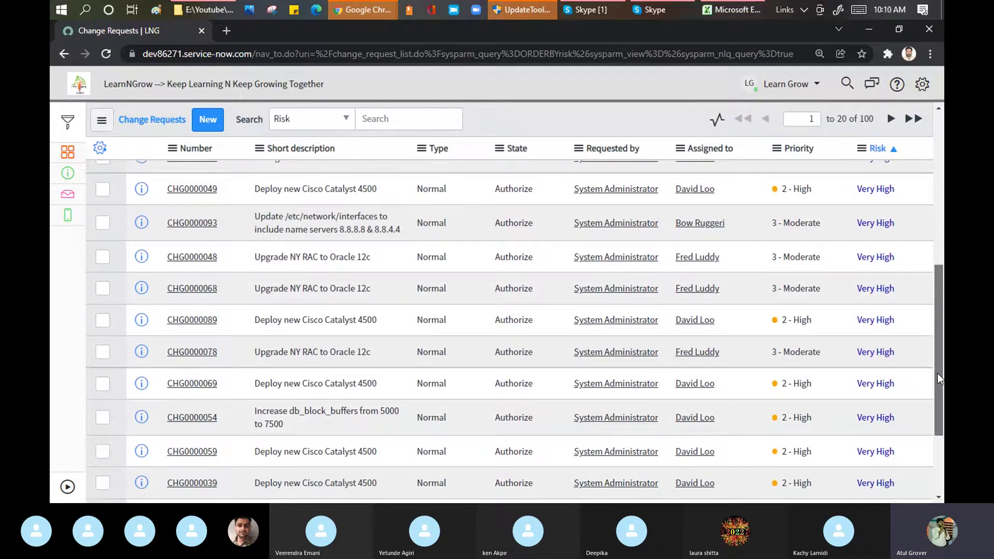
pyautogui.moveTo(940, 378); pyautogui.dragTo(923, 204)
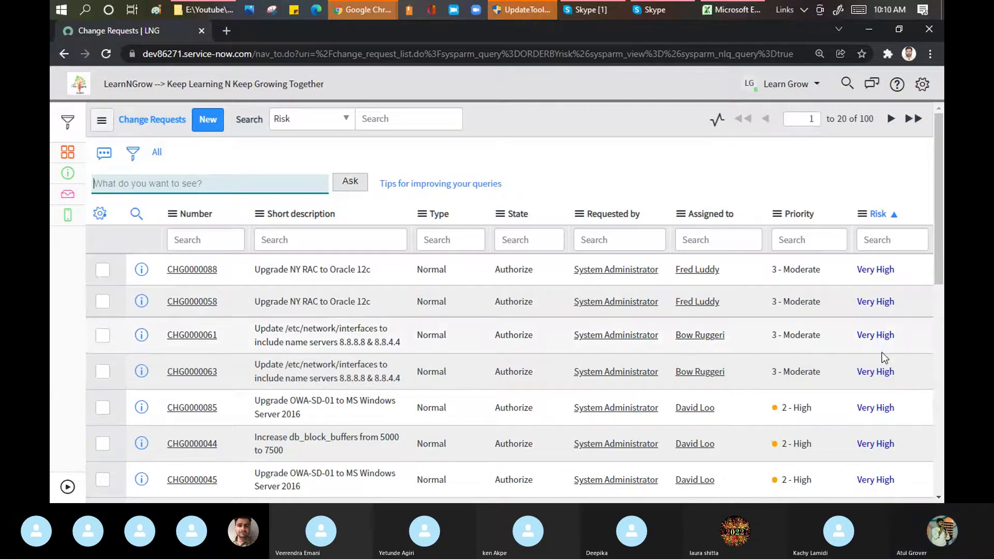
# - Filter the change requests with the natural-language query "priority is 2"
pyautogui.click(200, 185)
pyautogui.write('Pri')
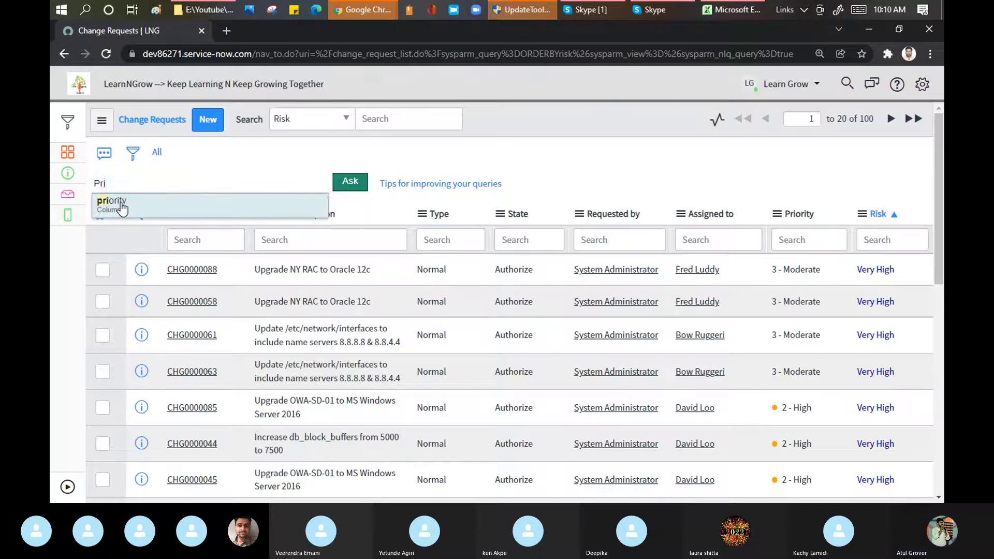
pyautogui.click(120, 202)
pyautogui.write('is')
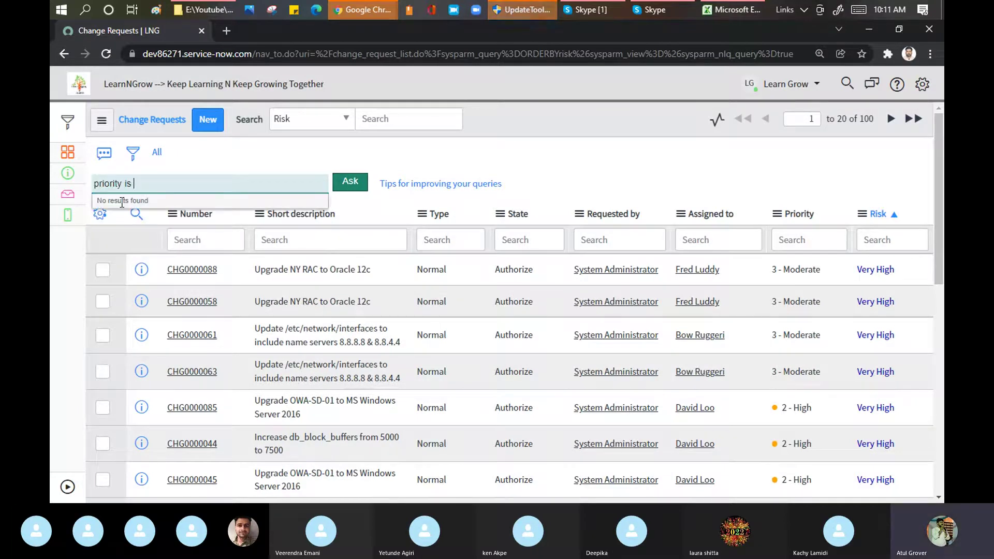
pyautogui.write(' 2')
pyautogui.click(348, 183)
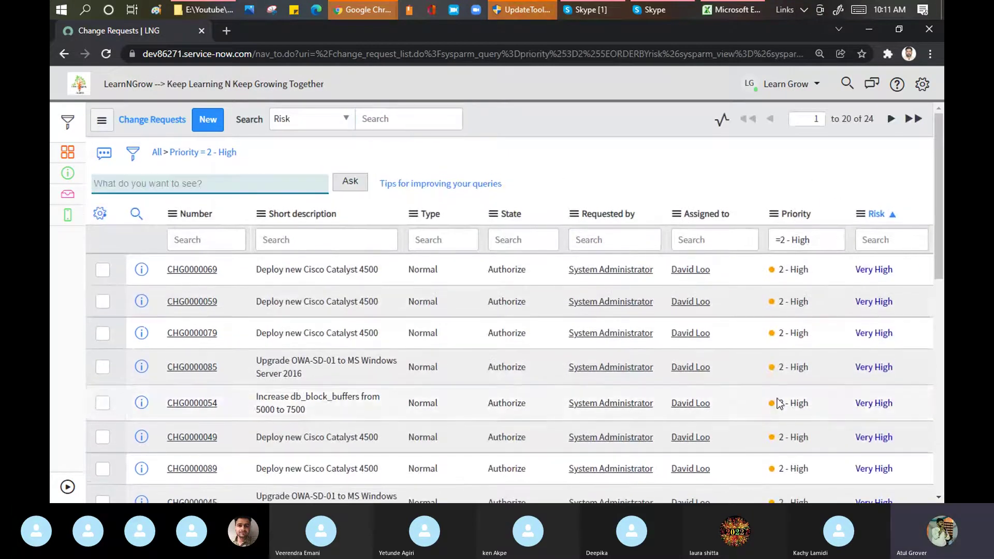
# - Run the natural-language query "state is New" on the list, and remove the Priority = 2 - High condition from the filter
pyautogui.click(158, 178)
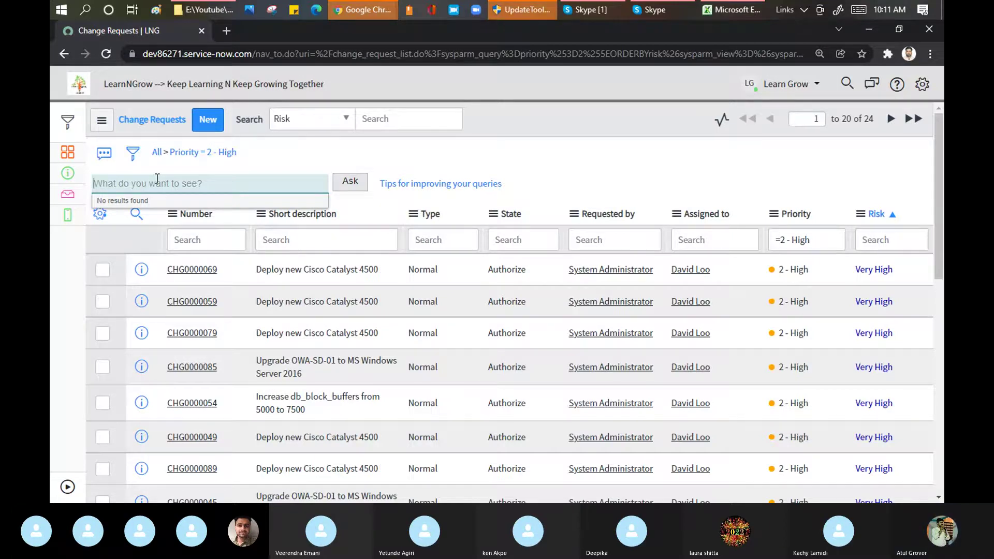
pyautogui.write('state')
pyautogui.press('BackSpace')
pyautogui.press('BackSpace')
pyautogui.press('BackSpace')
pyautogui.write('ate is New')
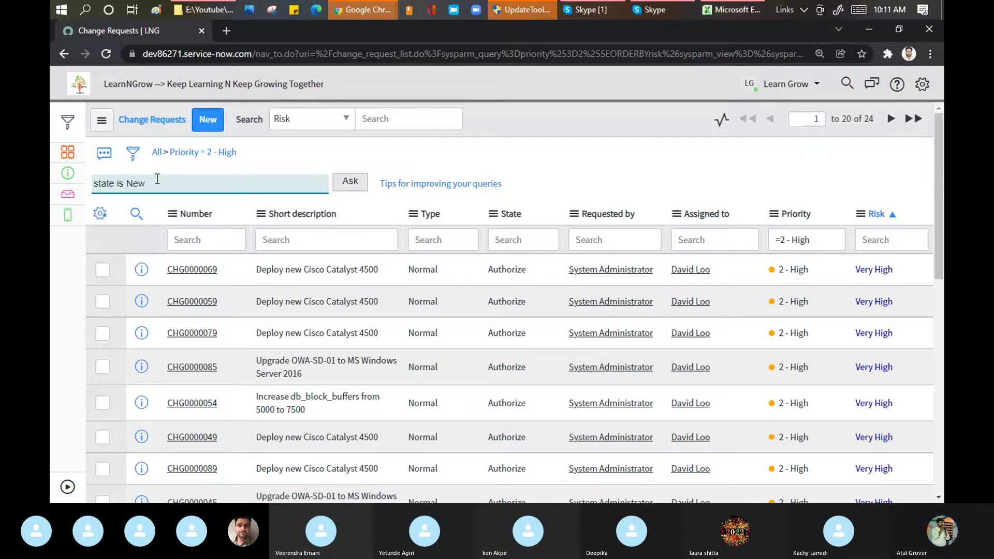
pyautogui.press('Return')
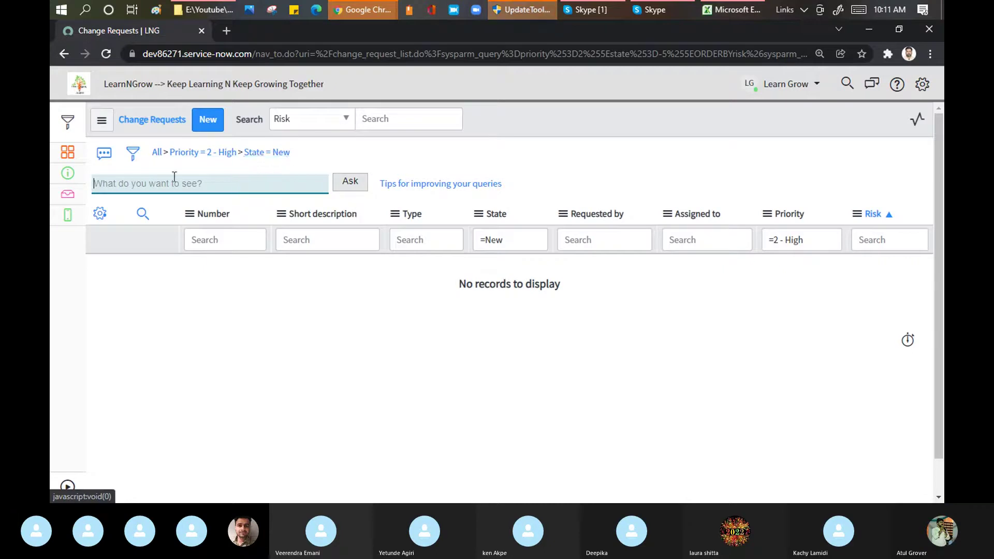
pyautogui.click(165, 152)
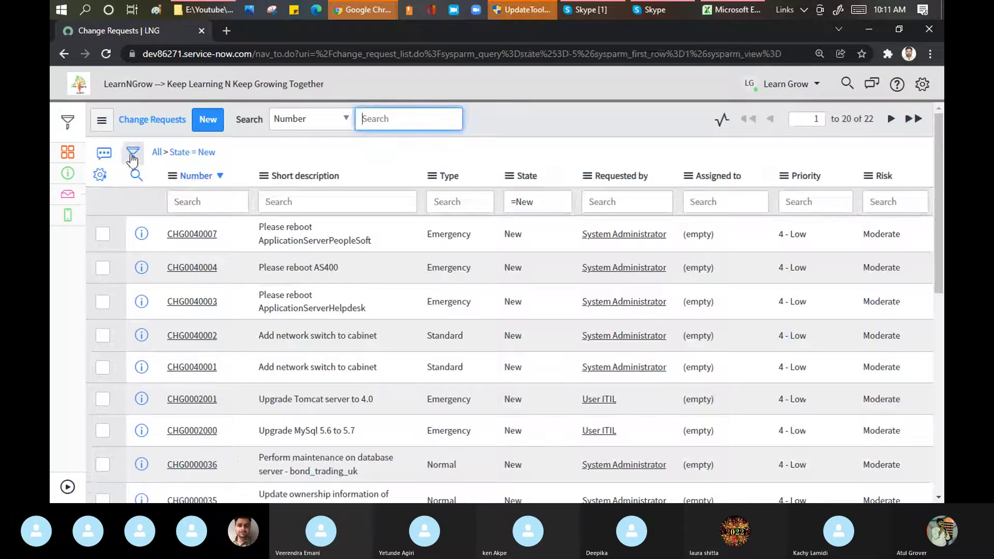
# - Filter the change requests with the natural-language query "number start with CHG0040"
pyautogui.click(104, 152)
pyautogui.click(171, 184)
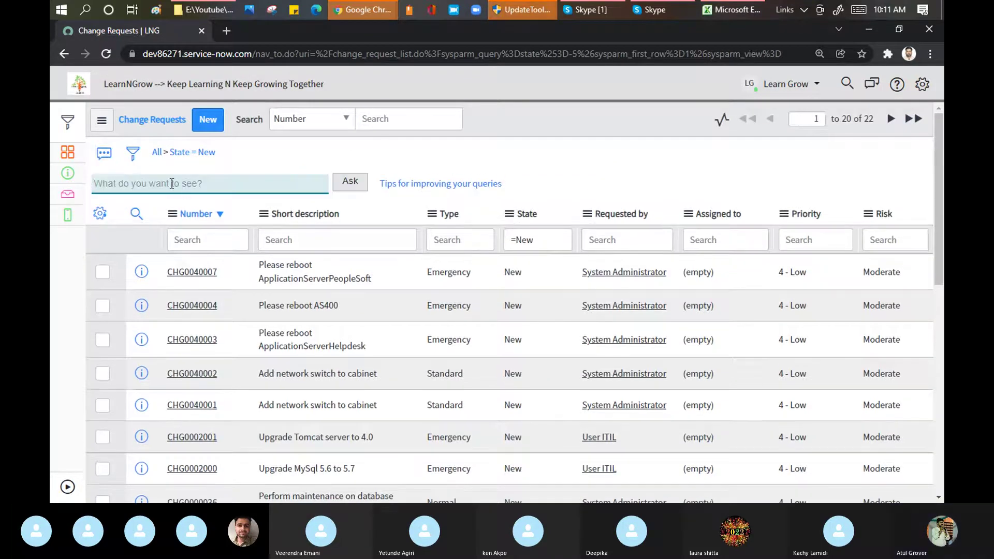
pyautogui.write('number ')
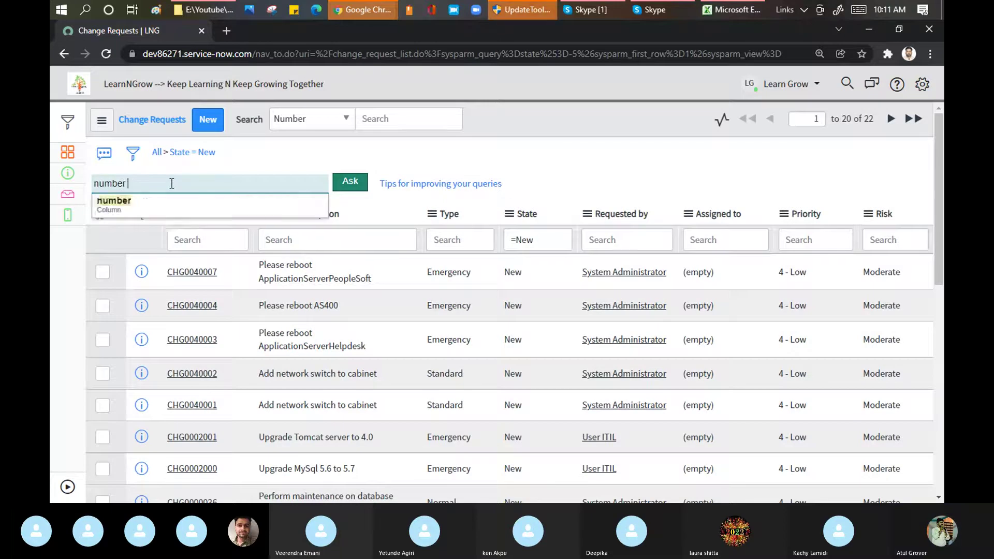
pyautogui.write('starts')
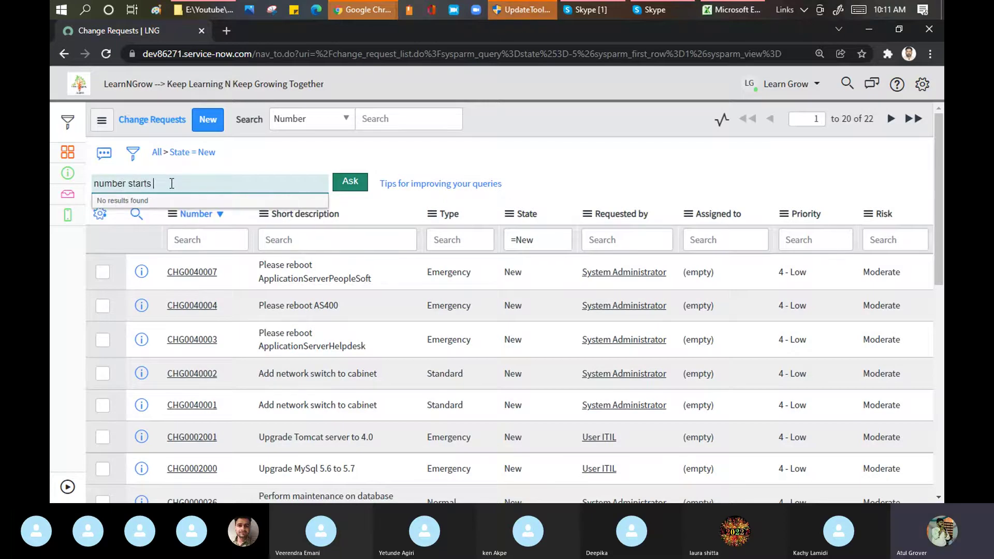
pyautogui.press('BackSpace')
pyautogui.write('wi')
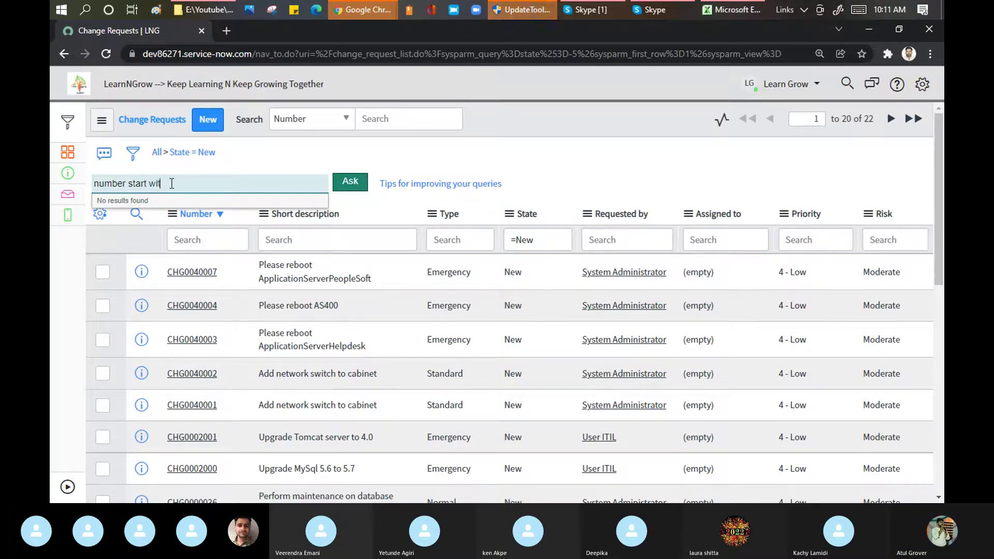
pyautogui.write('th CHG')
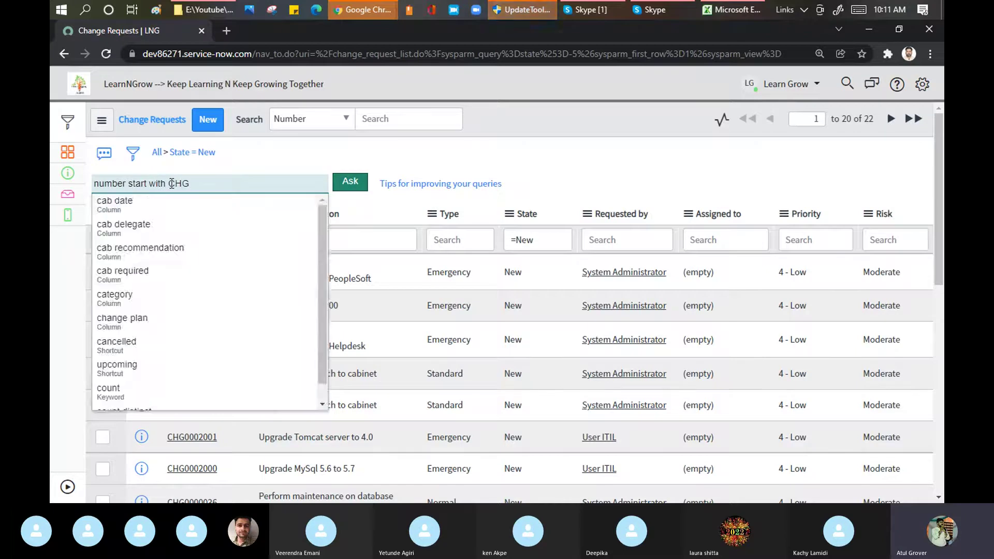
pyautogui.write('0')
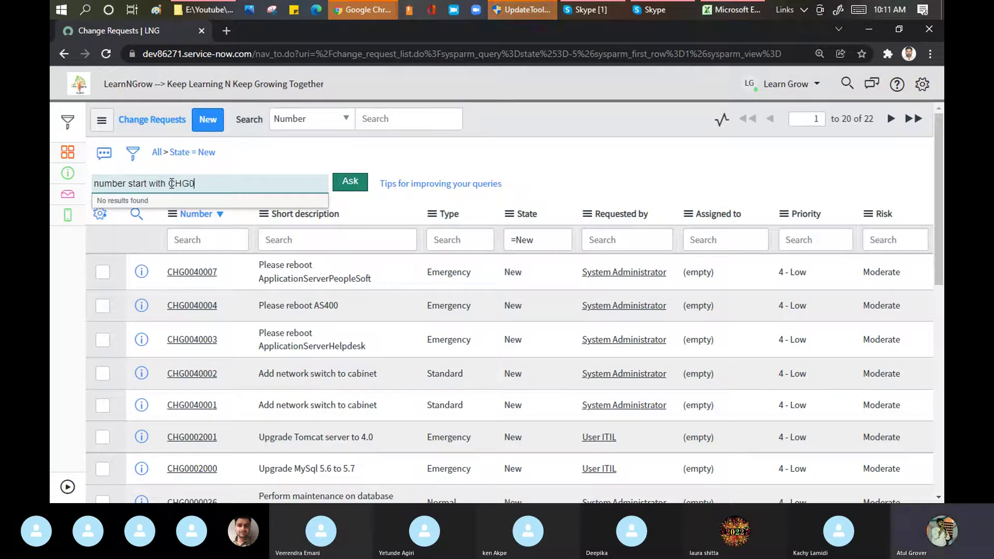
pyautogui.write('040')
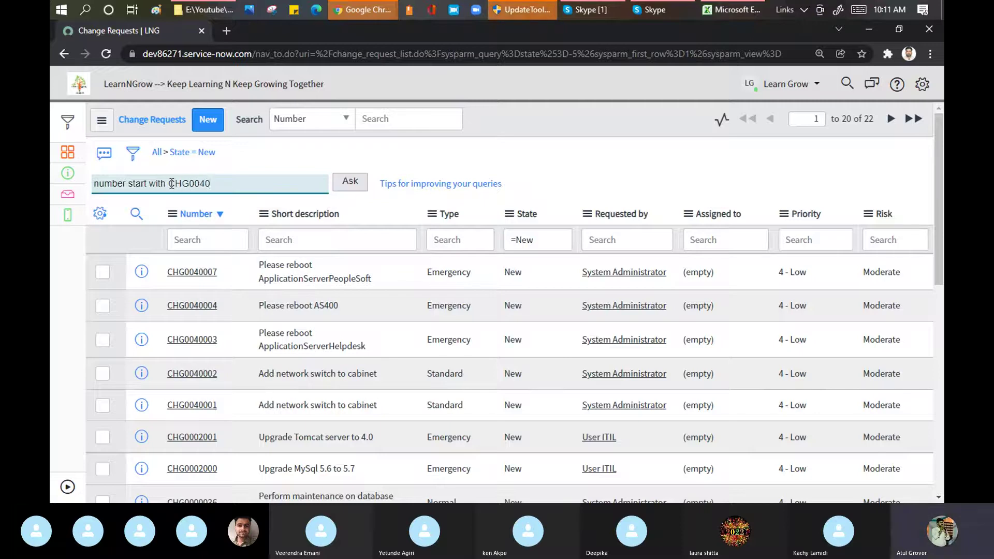
pyautogui.press('Return')
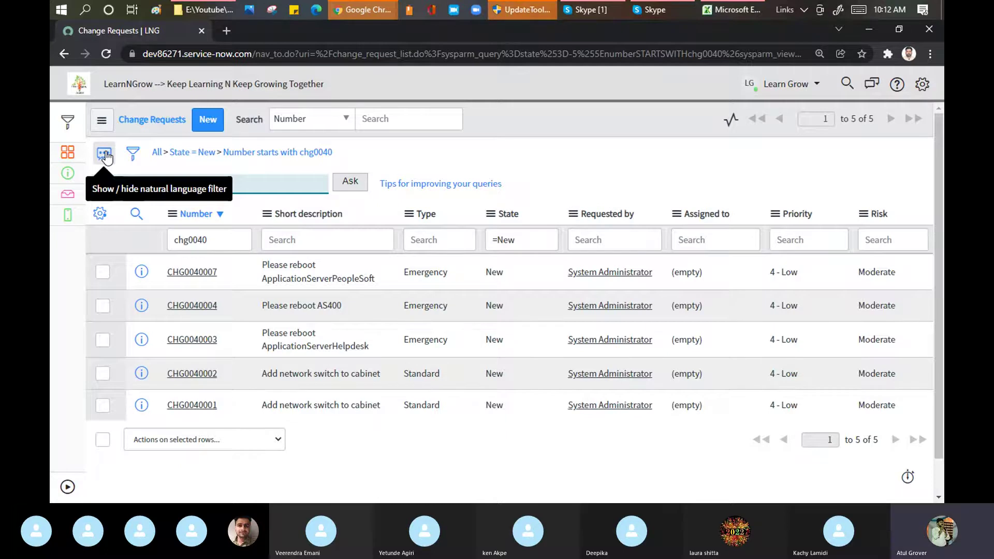
pyautogui.click(361, 153)
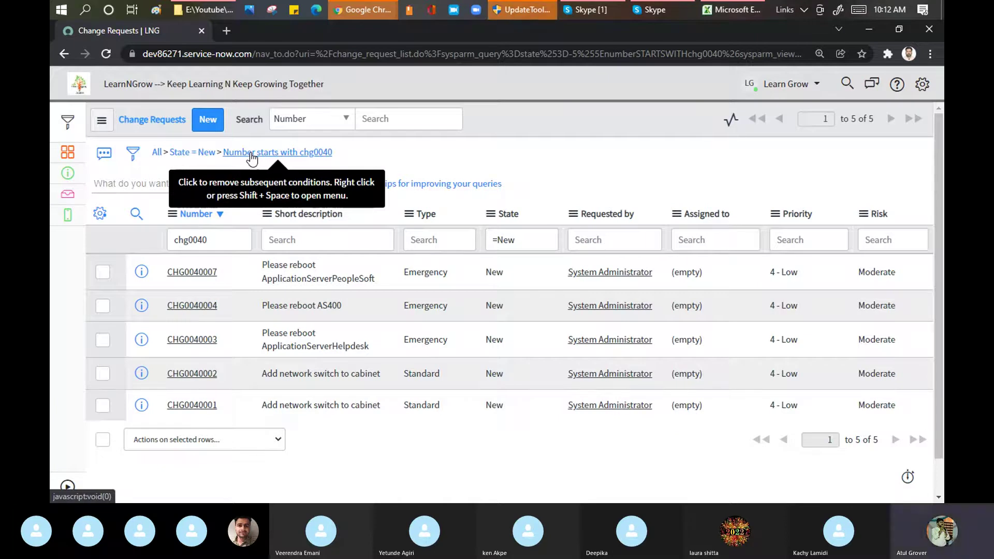
# - Remove all conditions from the list filter, briefly show the condition builder, and reopen the natural-language filter
pyautogui.click(157, 153)
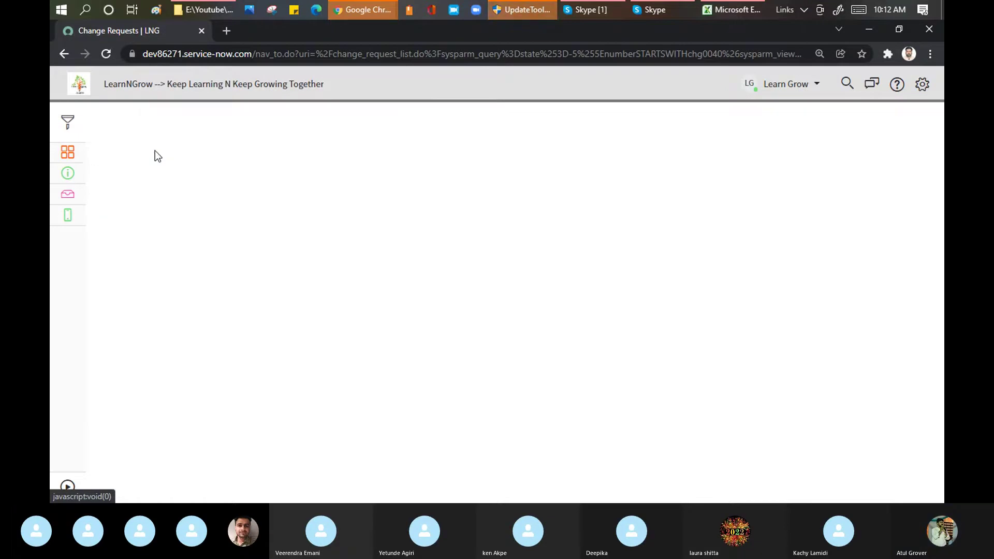
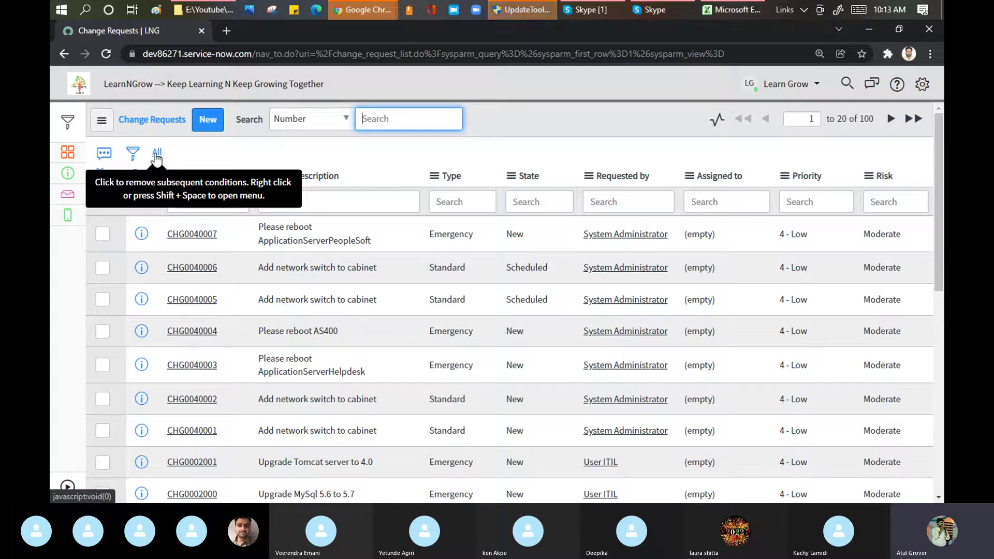
pyautogui.click(133, 153)
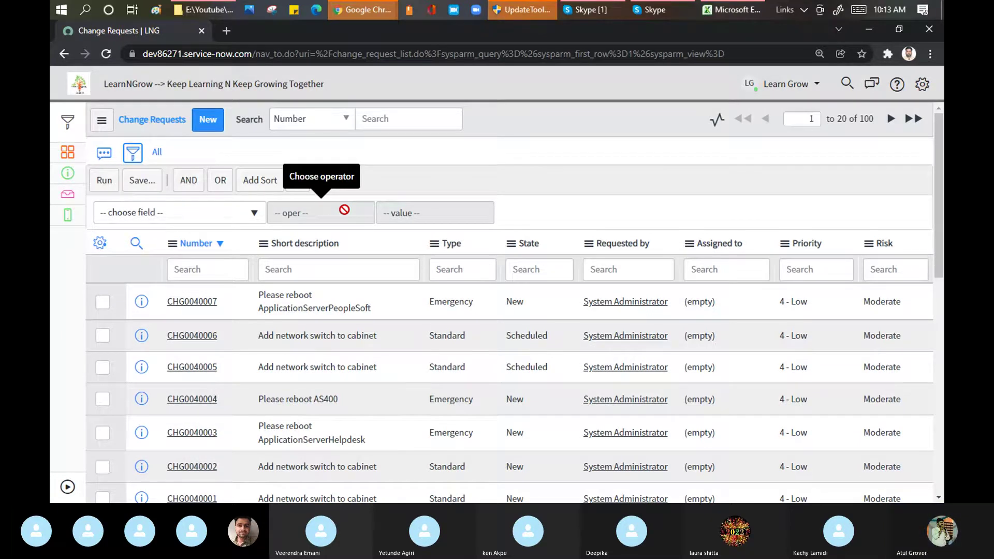
pyautogui.click(109, 160)
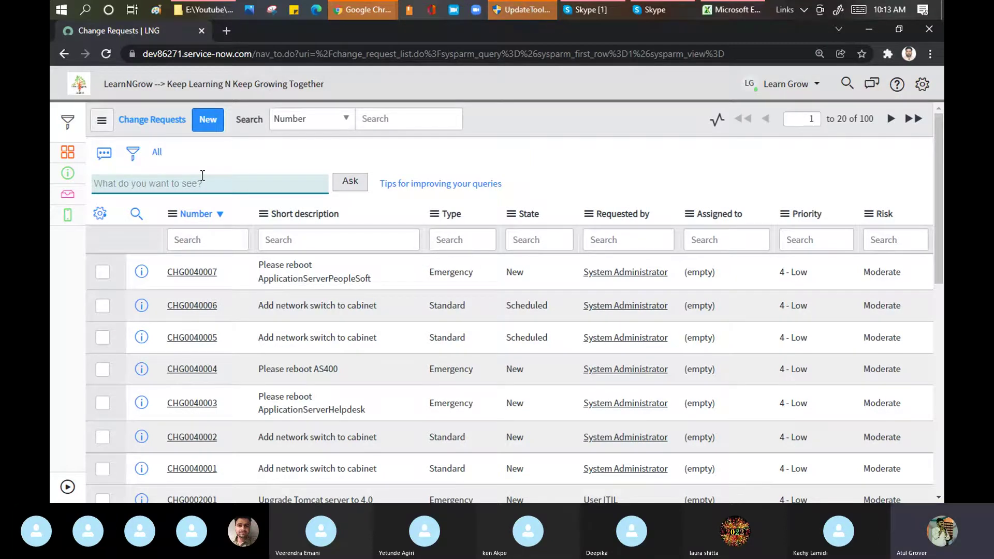
# - Search the Risk column of the change requests for "*High"
pyautogui.click(884, 245)
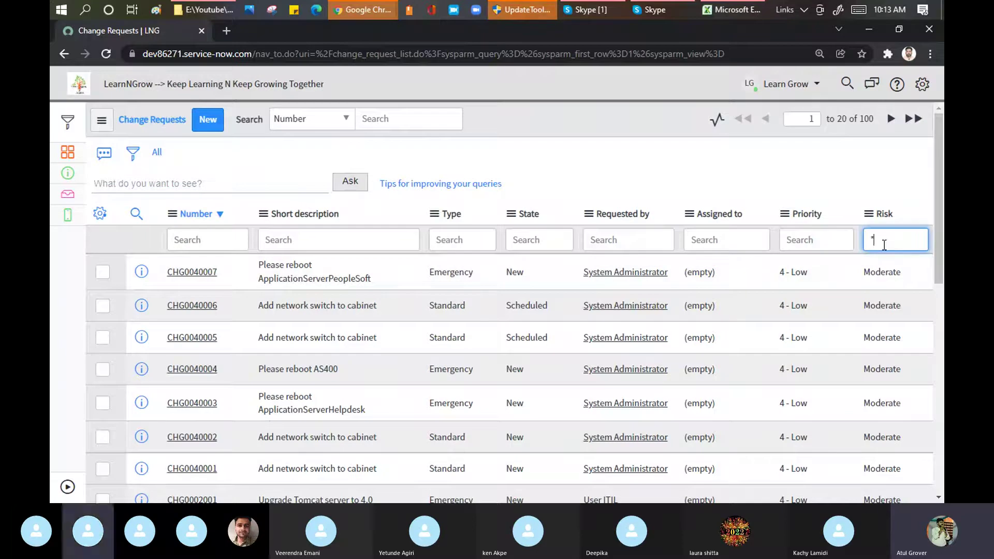
pyautogui.write('*High')
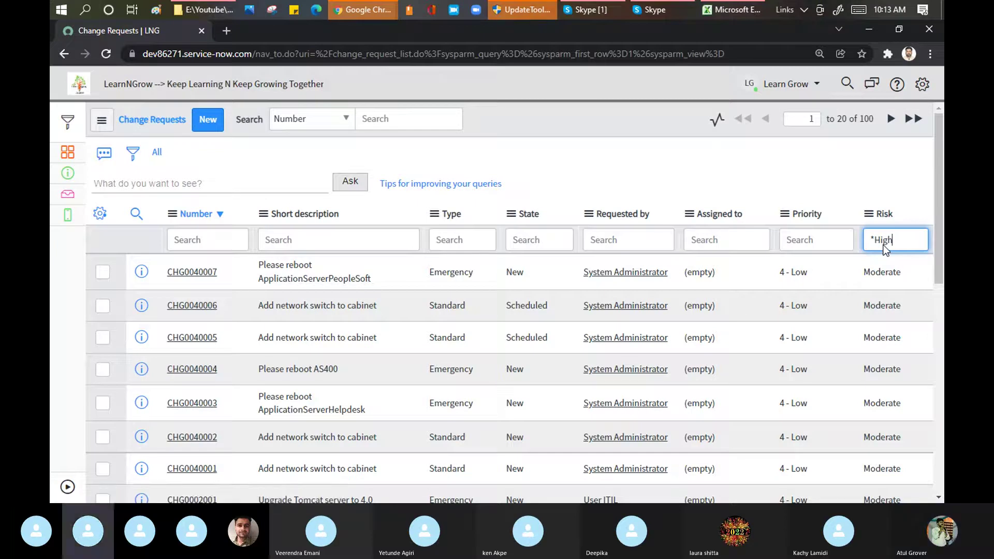
pyautogui.press('Return')
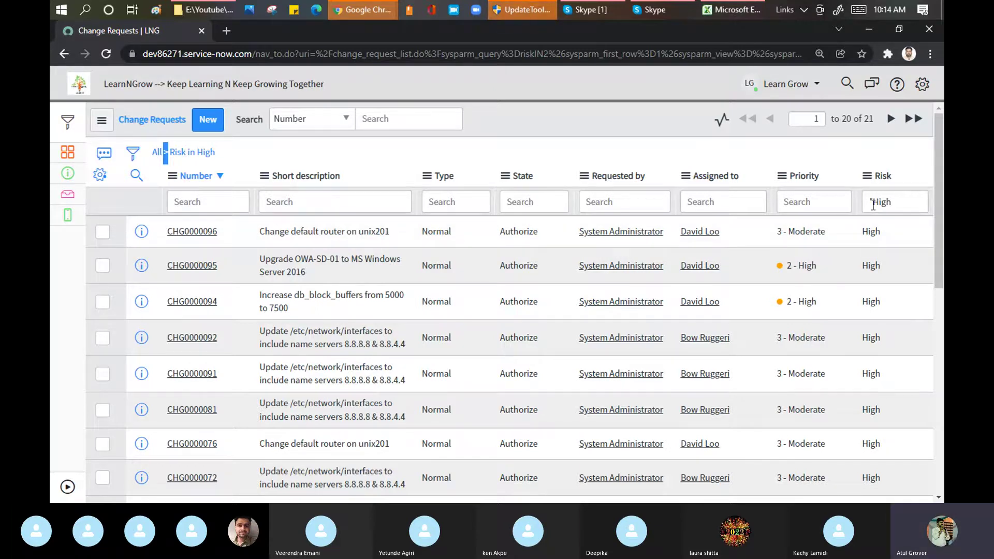
# - Clear the search text from the Risk column
pyautogui.moveTo(873, 205); pyautogui.dragTo(898, 200)
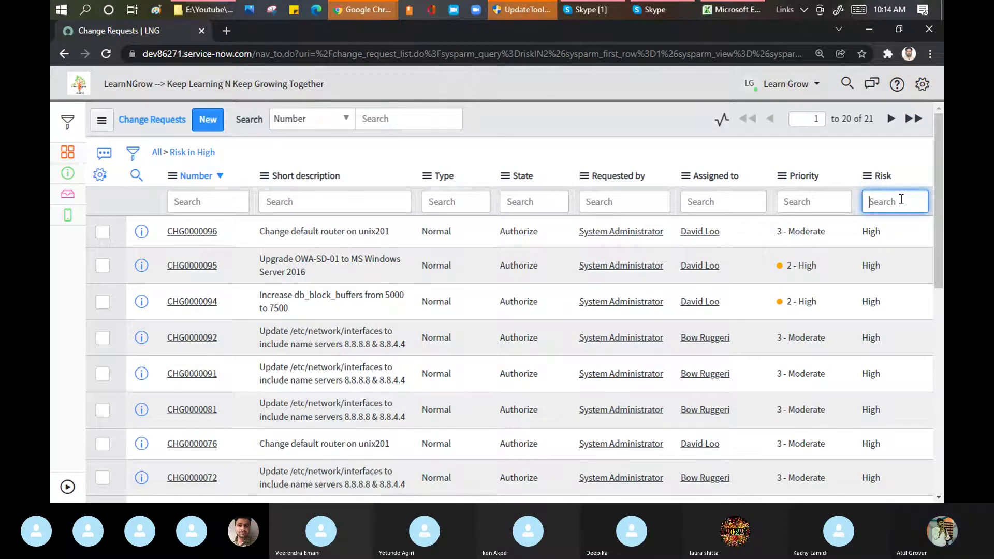
pyautogui.write('%')
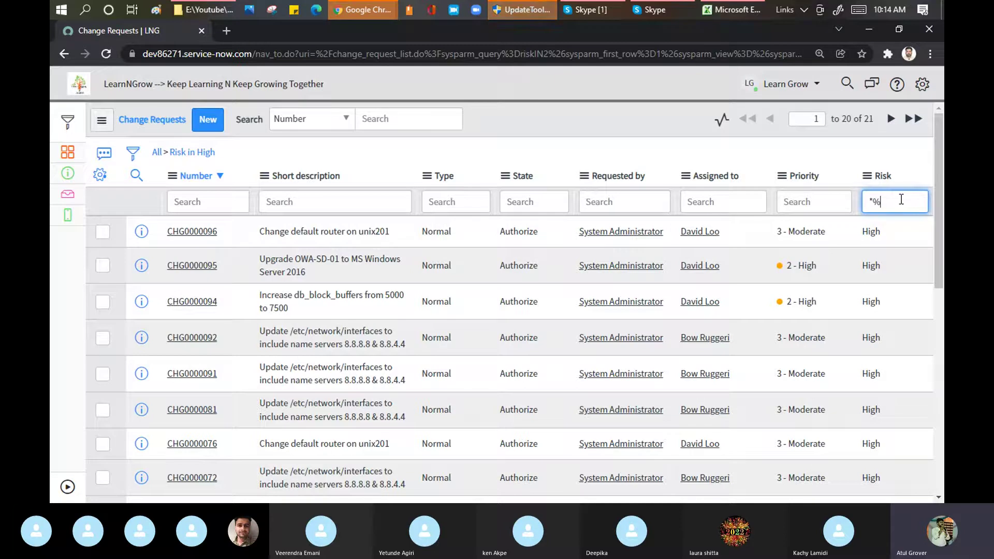
pyautogui.press('BackSpace')
pyautogui.press('BackSpace')
# - Search the Short description column for "*Change", and remove the Risk condition from the filter
pyautogui.click(293, 202)
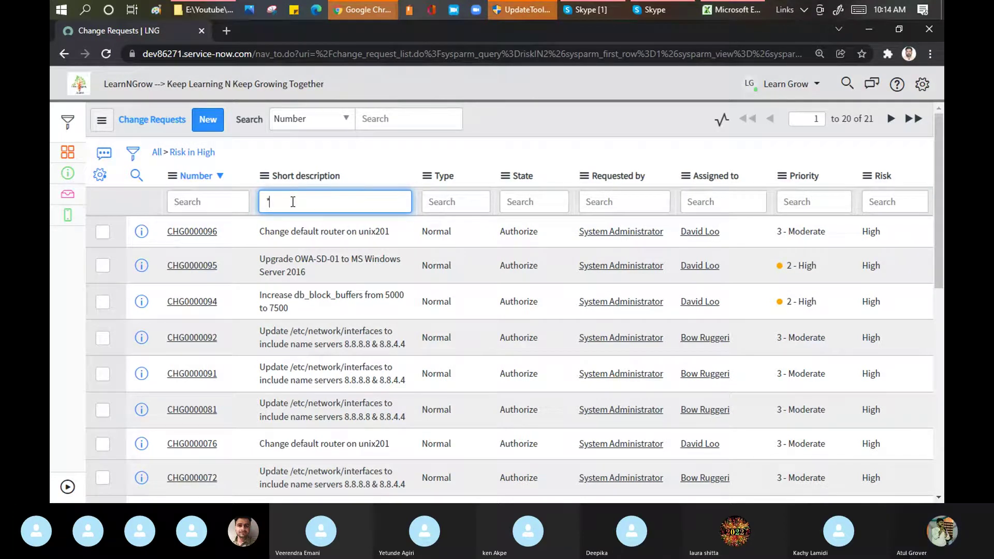
pyautogui.write('*Change')
pyautogui.press('Return')
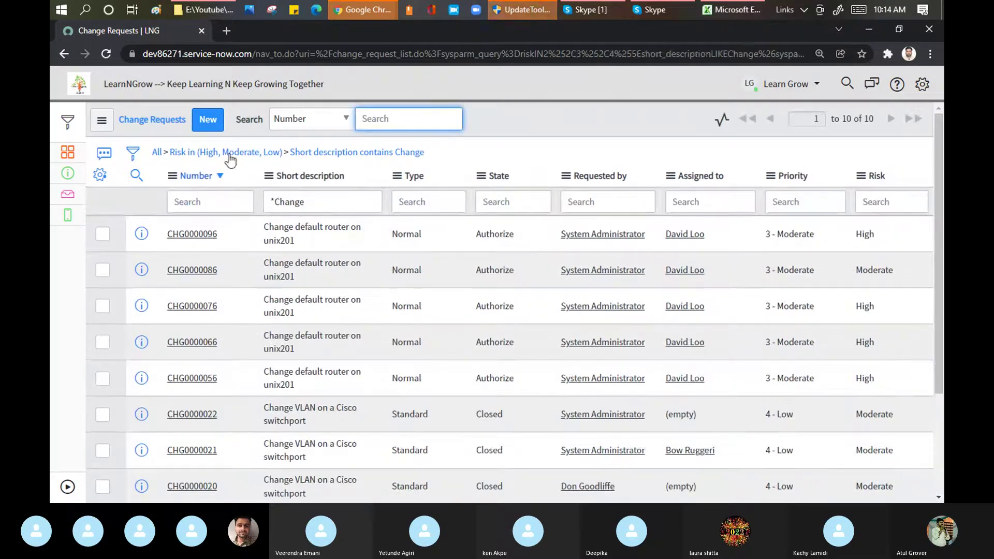
pyautogui.click(165, 152)
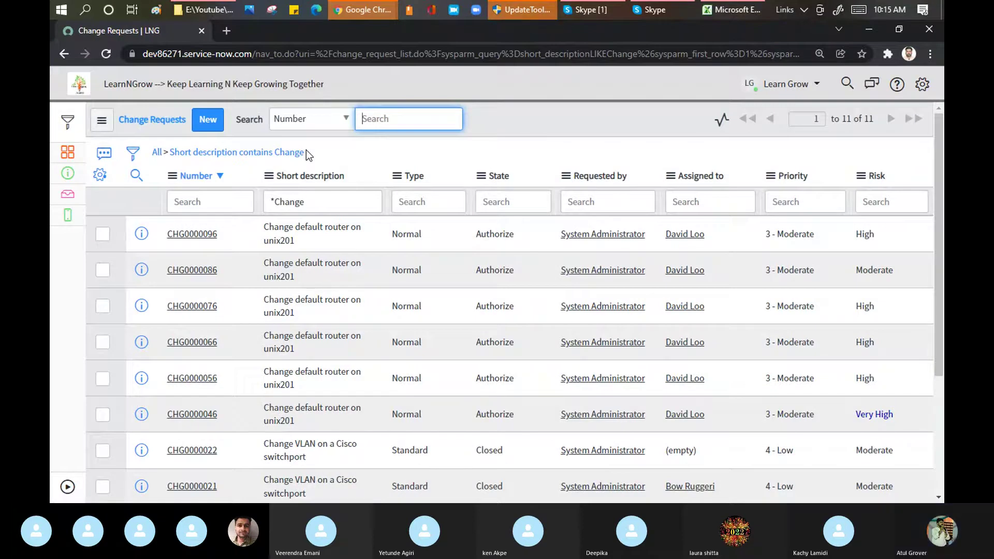
# - Search the Short description column for "Change" without the leading asterisk, and try the search with "Change*"
pyautogui.moveTo(272, 202); pyautogui.dragTo(265, 202)
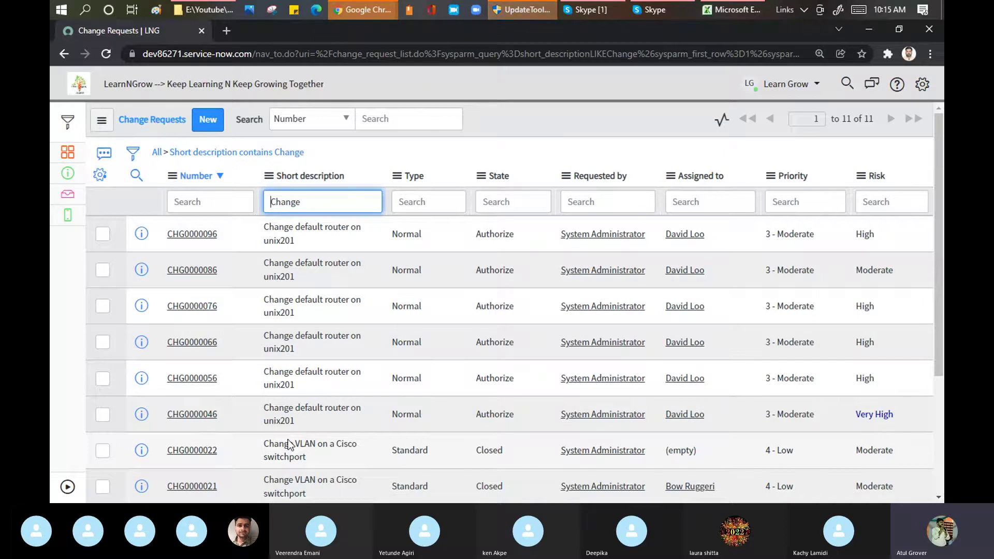
pyautogui.press('Return')
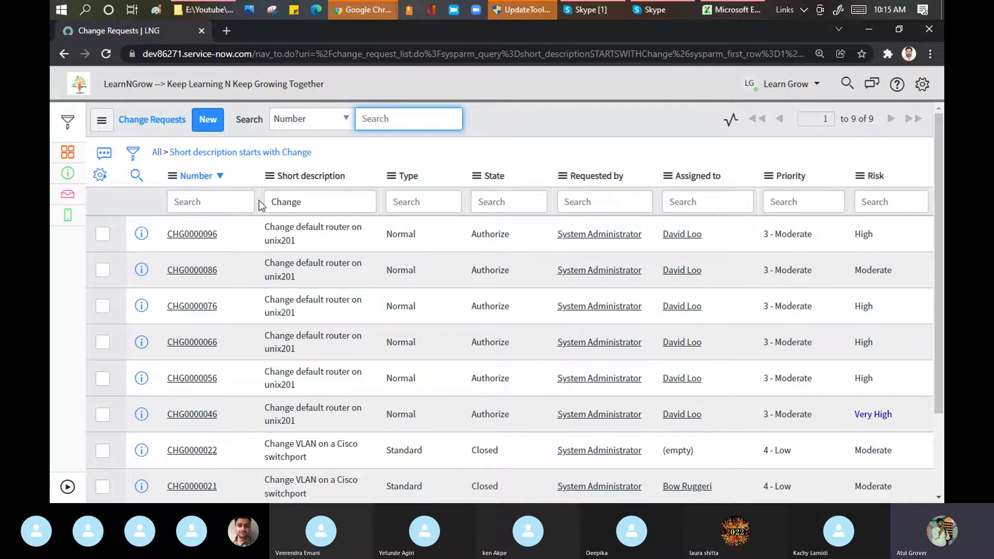
pyautogui.click(311, 203)
pyautogui.doubleClick(310, 203)
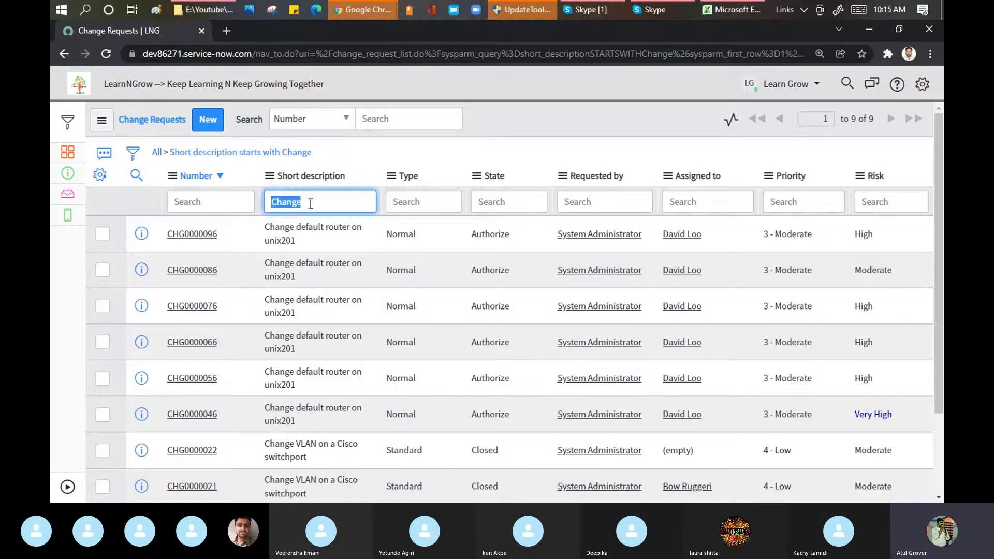
pyautogui.click(311, 202)
pyautogui.write('*')
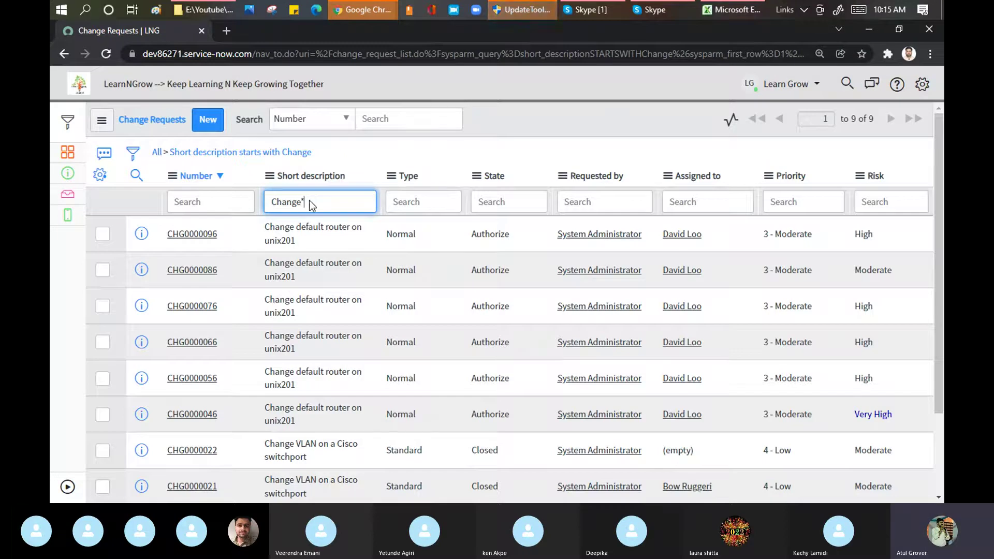
pyautogui.press('Return')
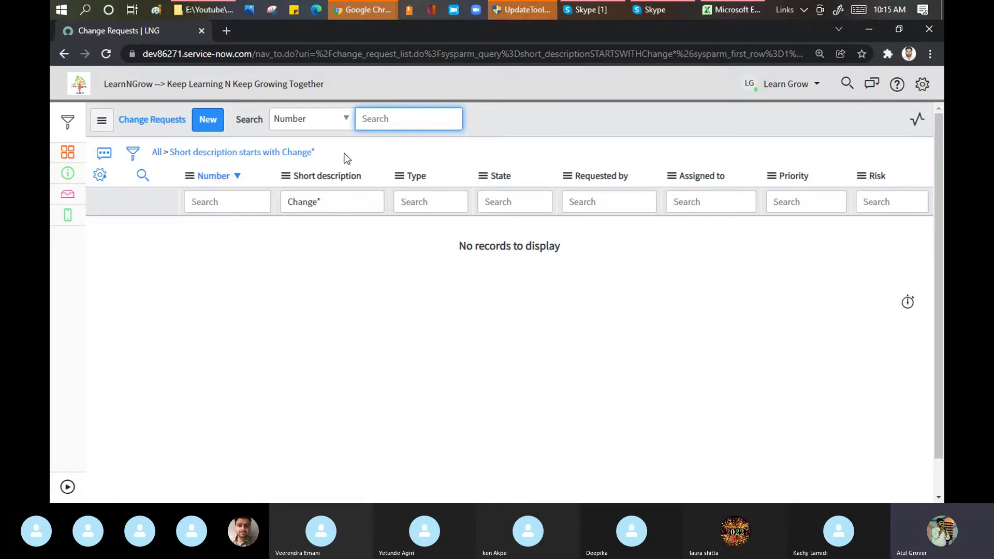
# - Replace the trailing asterisk in the Short description search with a percent sign and search for "Change%"
pyautogui.click(343, 207)
pyautogui.press('BackSpace')
pyautogui.write('%')
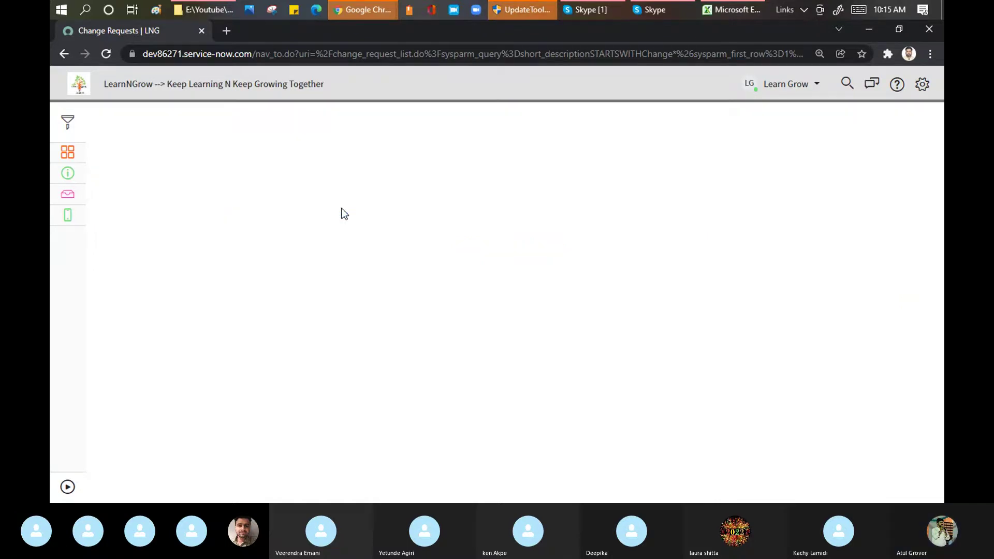
pyautogui.press('Return')
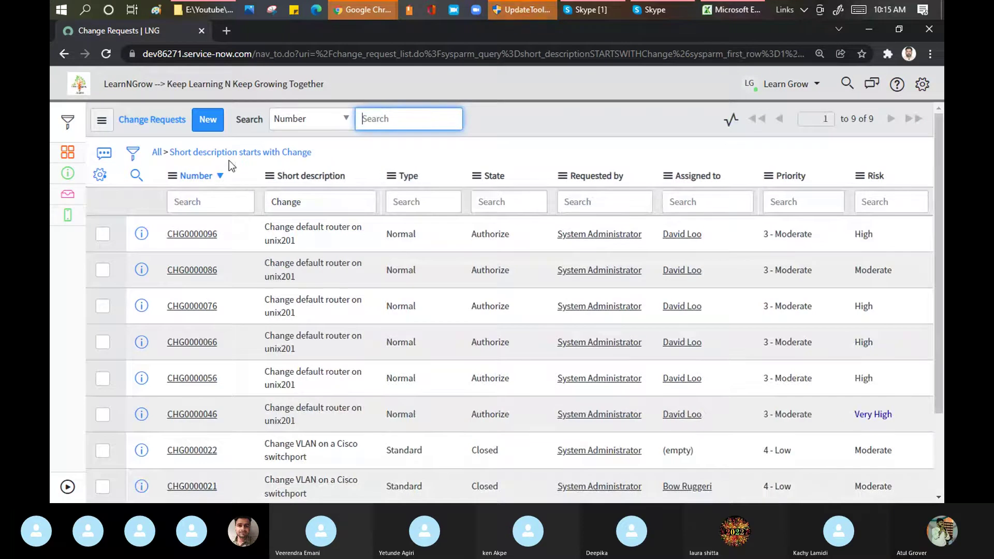
# - Search the Short description column for values ending with the word by using "%Change"
pyautogui.click(269, 201)
pyautogui.write('%')
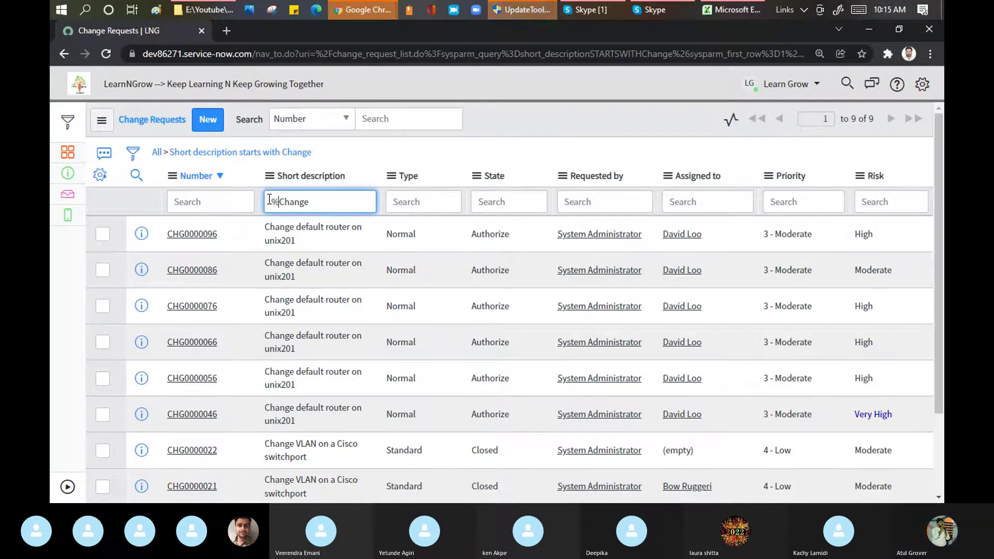
pyautogui.press('Return')
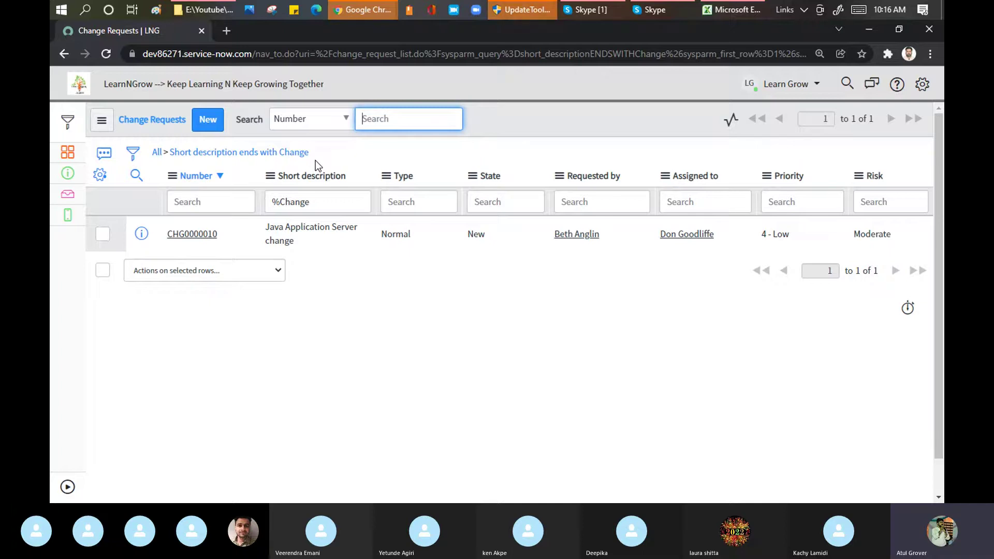
# - Replace the Short description search with the contains search "*change" and run it
pyautogui.click(315, 202)
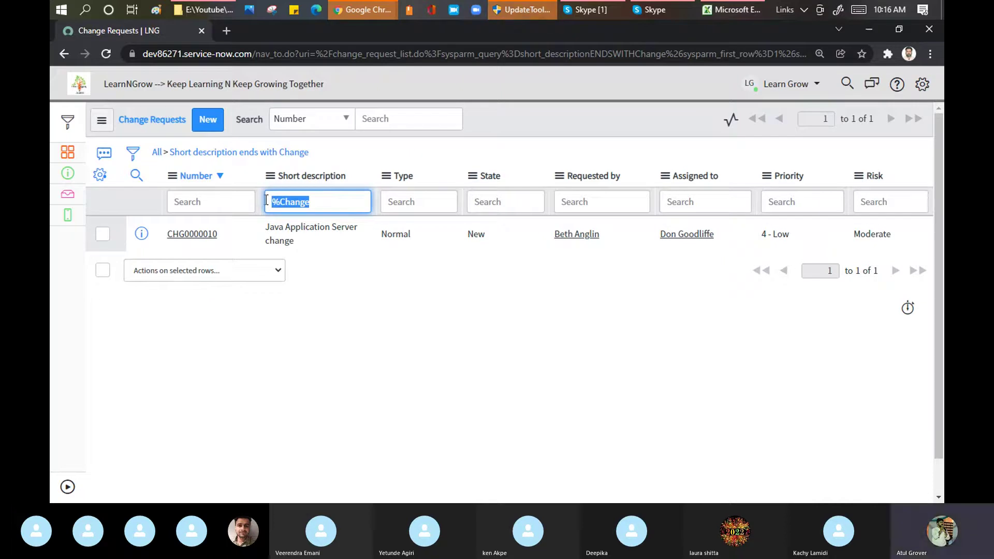
pyautogui.write('*change')
pyautogui.press('Return')
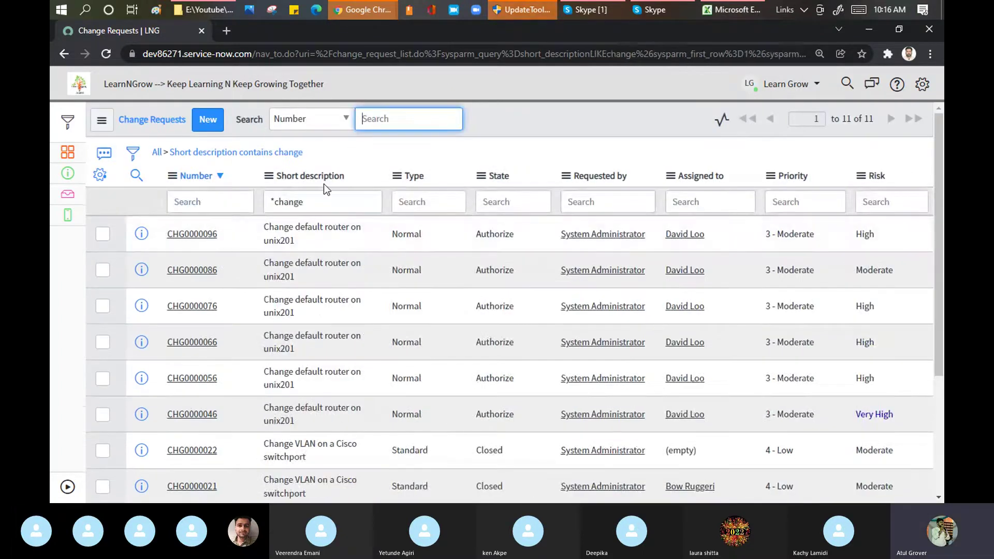
# - Search the Short description column for "*201" and look through the returned change requests
pyautogui.doubleClick(307, 203)
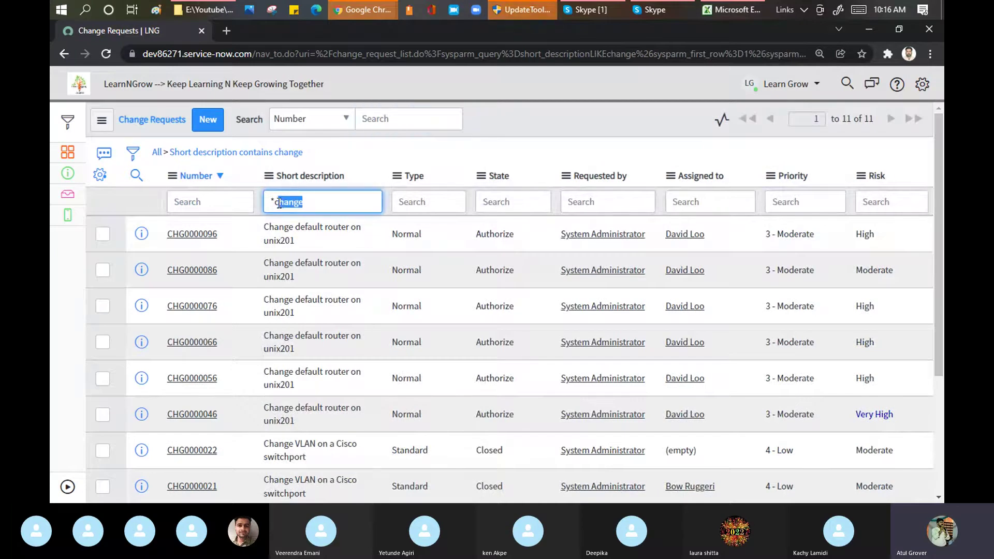
pyautogui.write('c')
pyautogui.write('201')
pyautogui.press('Return')
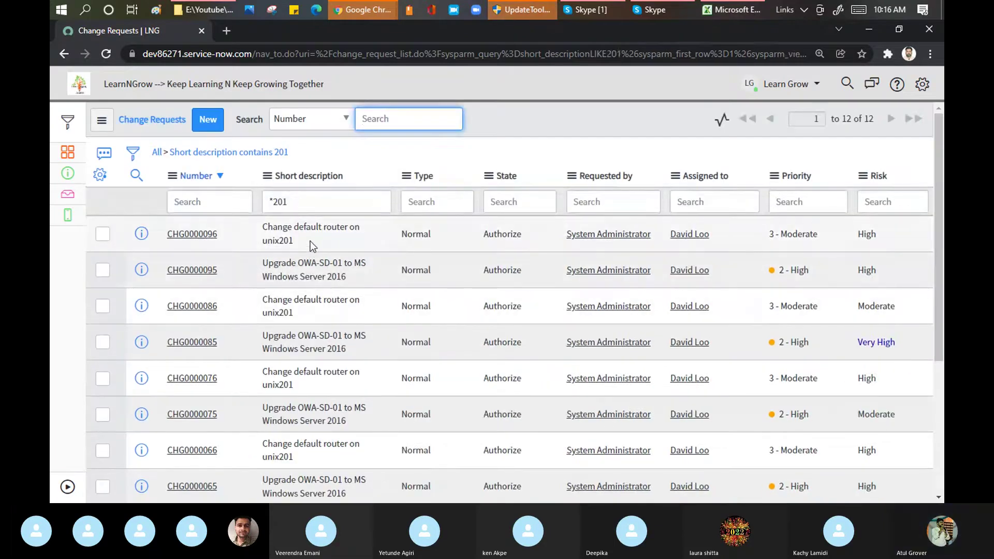
pyautogui.scroll(-3, 310, 240)
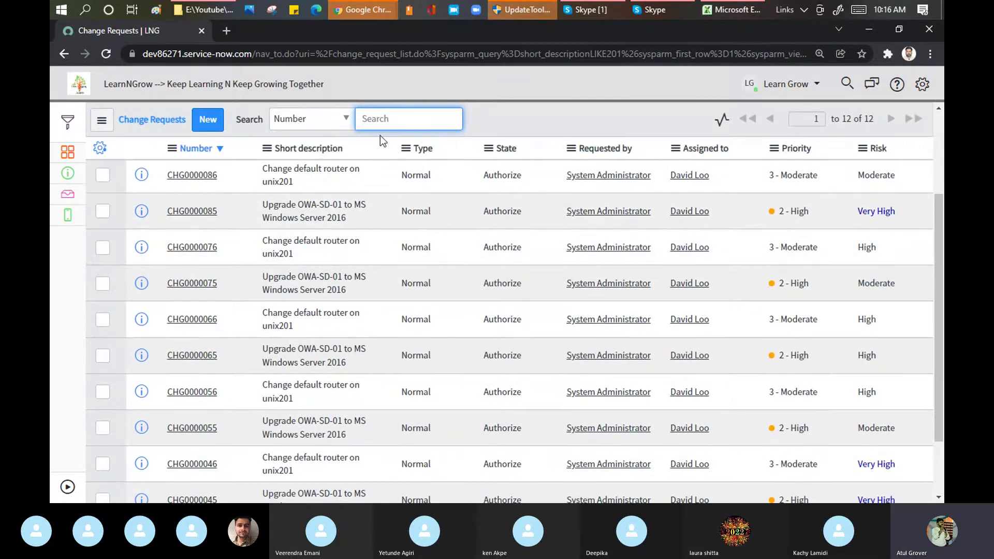
# - Search the Short description column for "*2016" and check where the value occurs in the returned descriptions
pyautogui.scroll(-3, 303, 229)
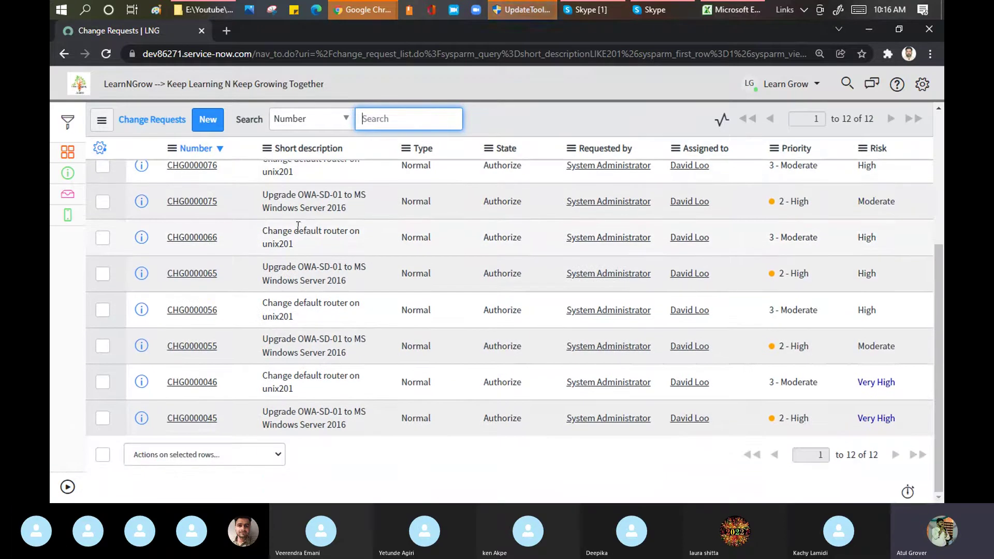
pyautogui.scroll(1, 287, 225)
pyautogui.click(301, 187)
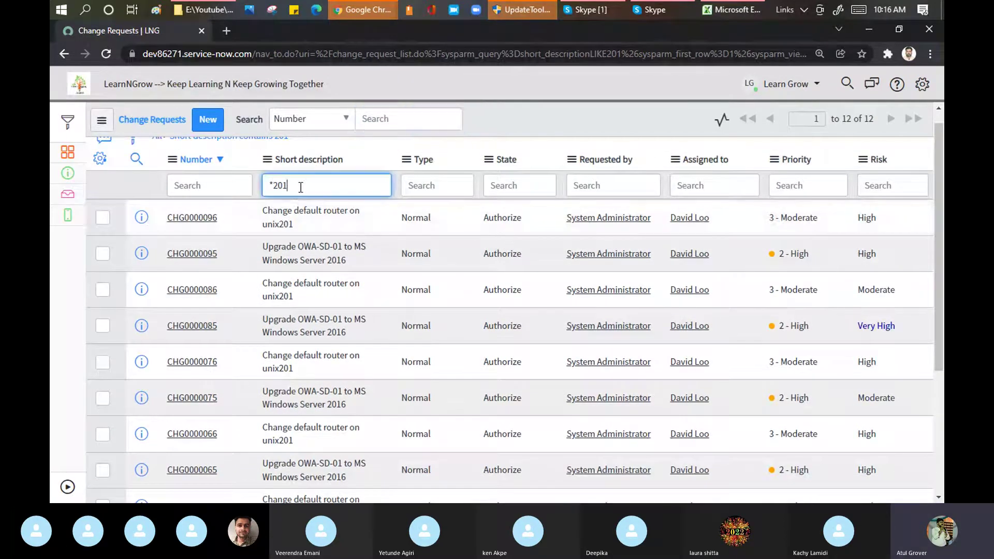
pyautogui.write('6')
pyautogui.press('Return')
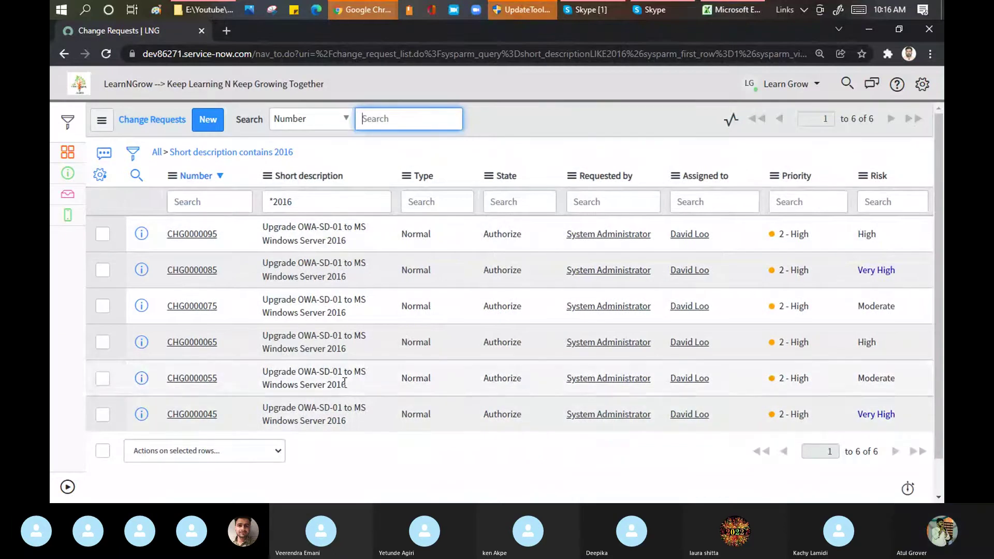
pyautogui.moveTo(339, 241); pyautogui.dragTo(327, 241)
# - Replace the leading asterisk in the Short description search with a percent sign and search for "%2016"
pyautogui.moveTo(275, 201); pyautogui.dragTo(298, 204)
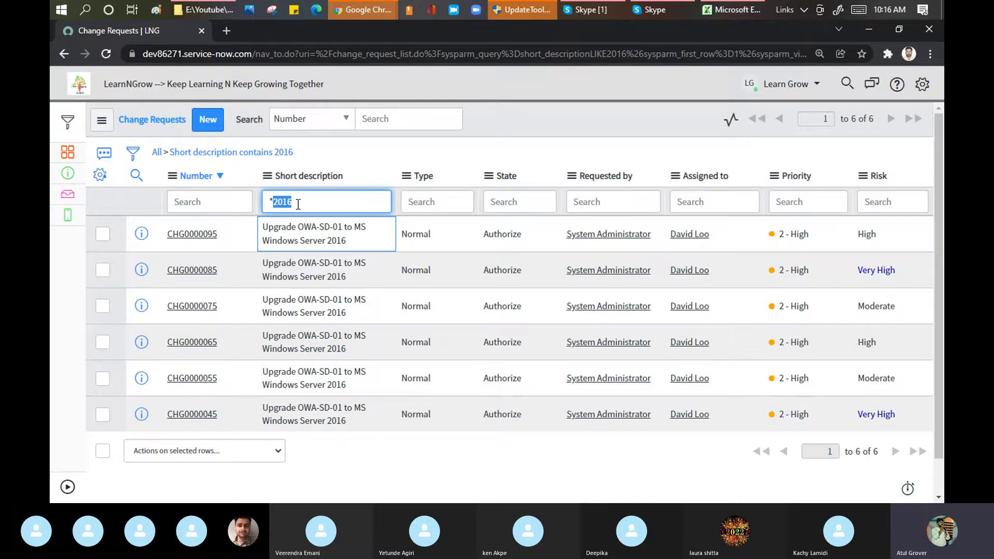
pyautogui.press('Home')
pyautogui.press('Delete')
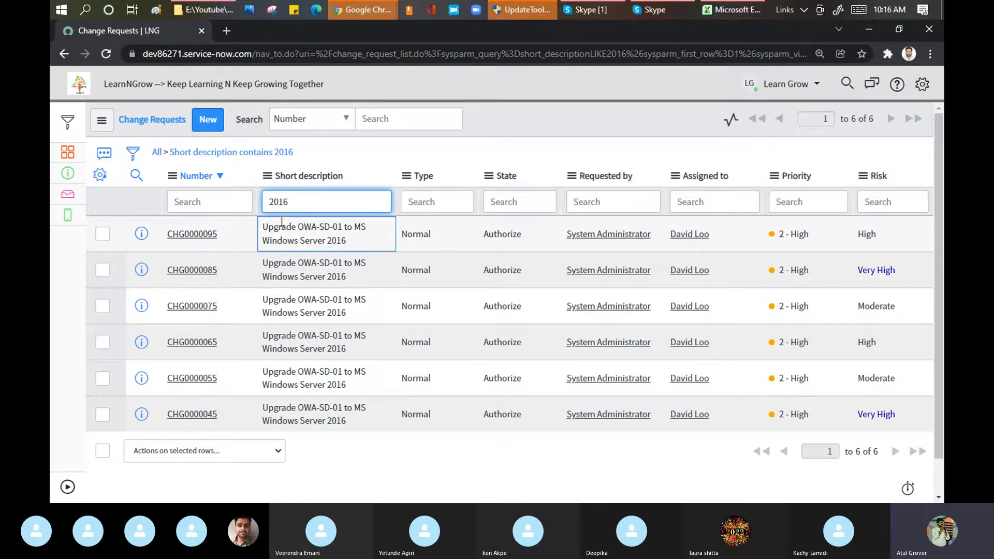
pyautogui.write('%')
pyautogui.press('Return')
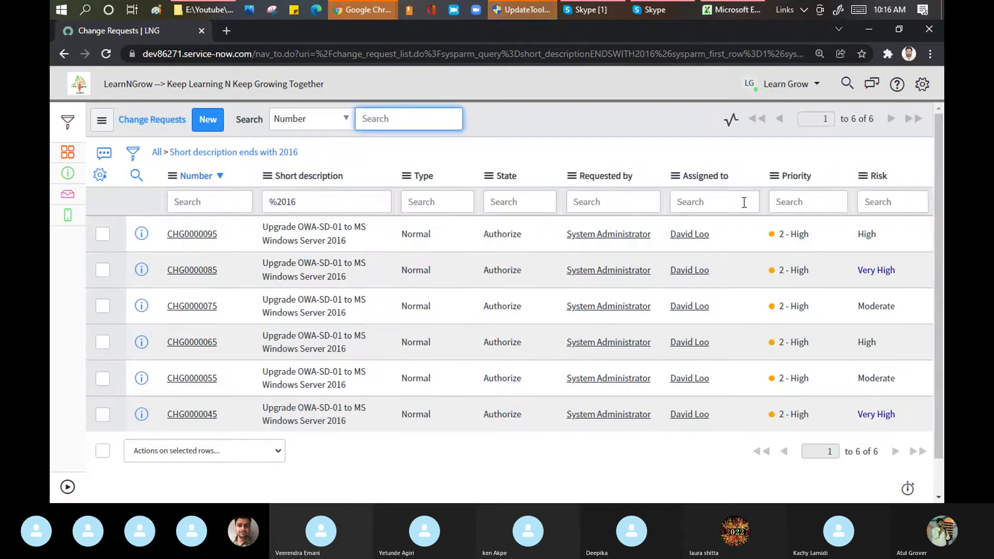
# - Remove the wildcard from the Short description search and search for plain "2016"
pyautogui.click(276, 201)
pyautogui.press('BackSpace')
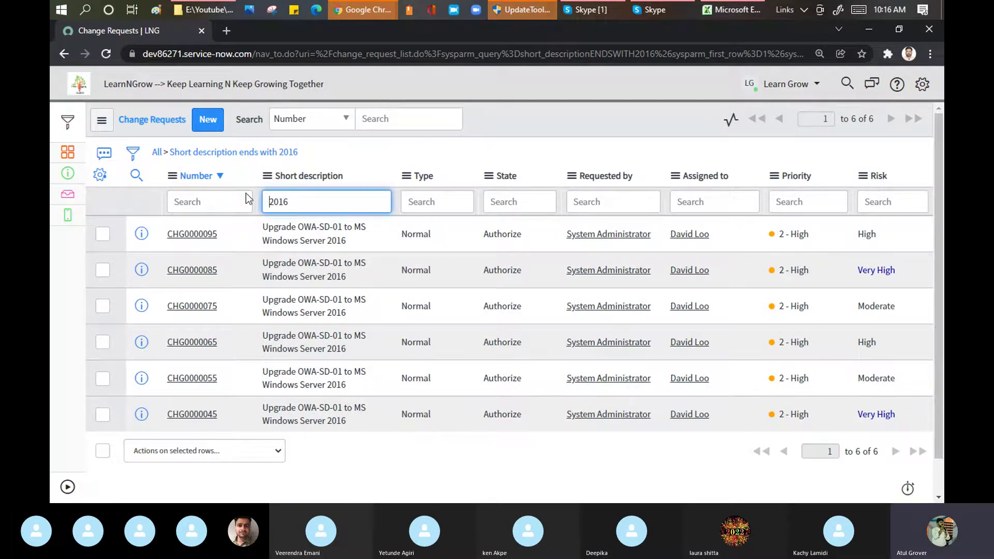
pyautogui.press('Return')
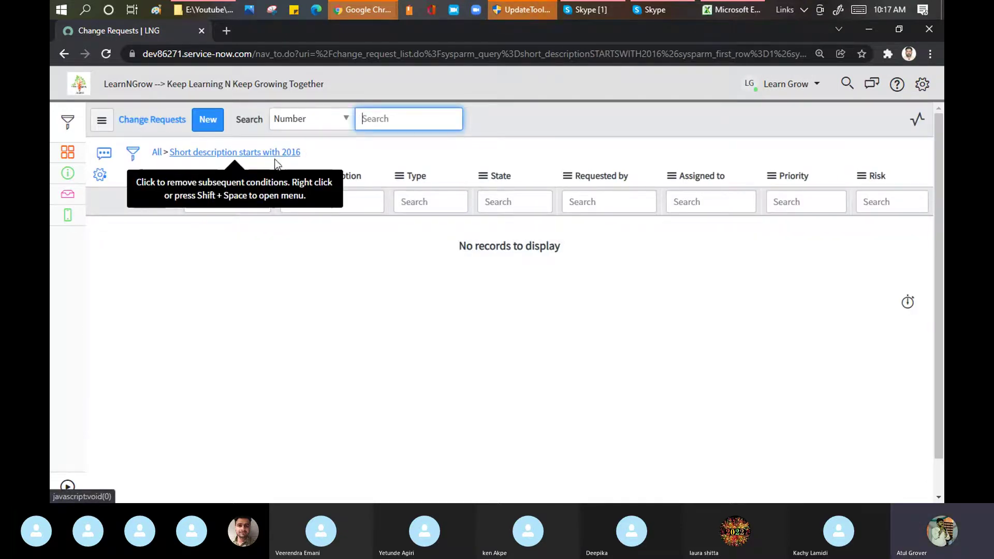
# - Clear the Short description search and its filter condition to list all change requests
pyautogui.doubleClick(317, 205)
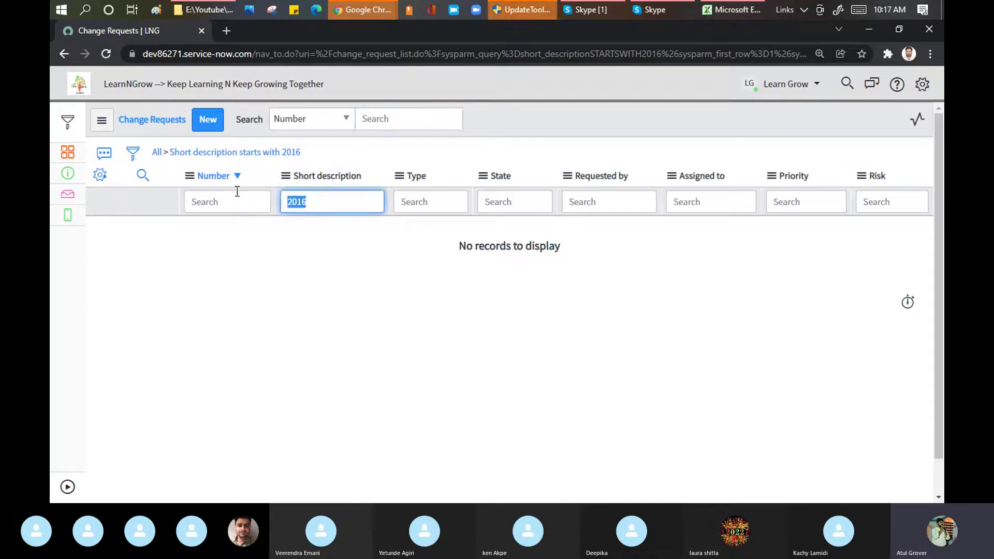
pyautogui.press('BackSpace')
pyautogui.click(154, 154)
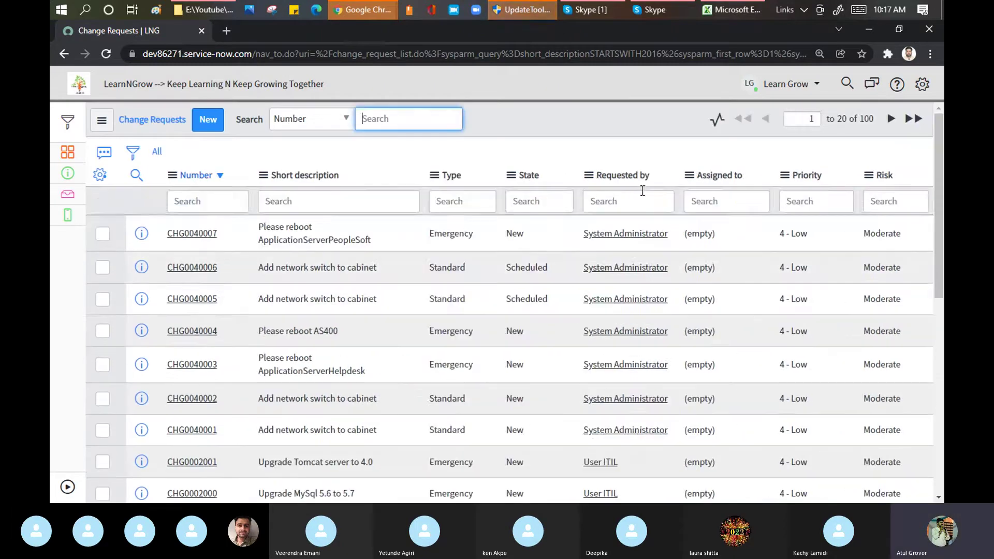
# - Search the State column for "=New", and rerun the State search with "*new"
pyautogui.click(561, 201)
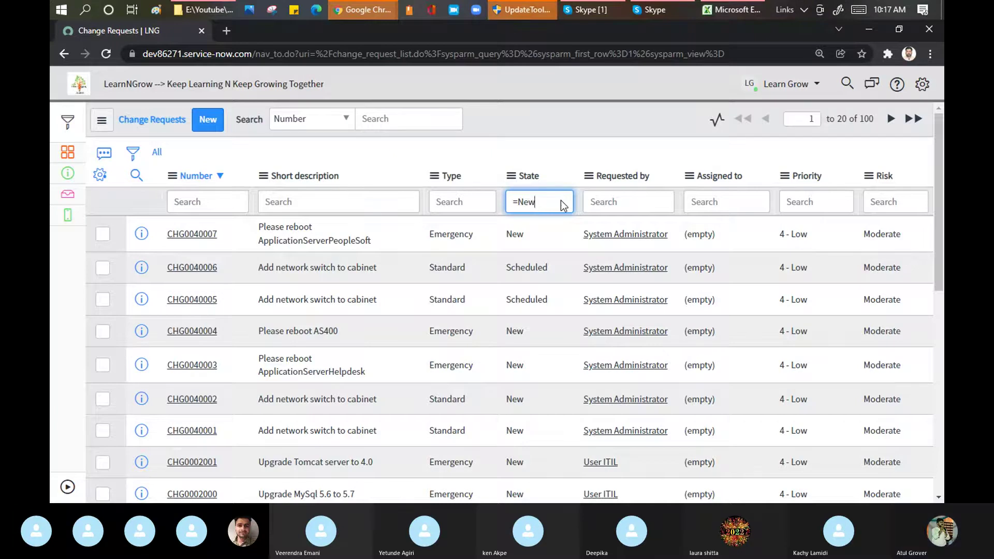
pyautogui.press('Return')
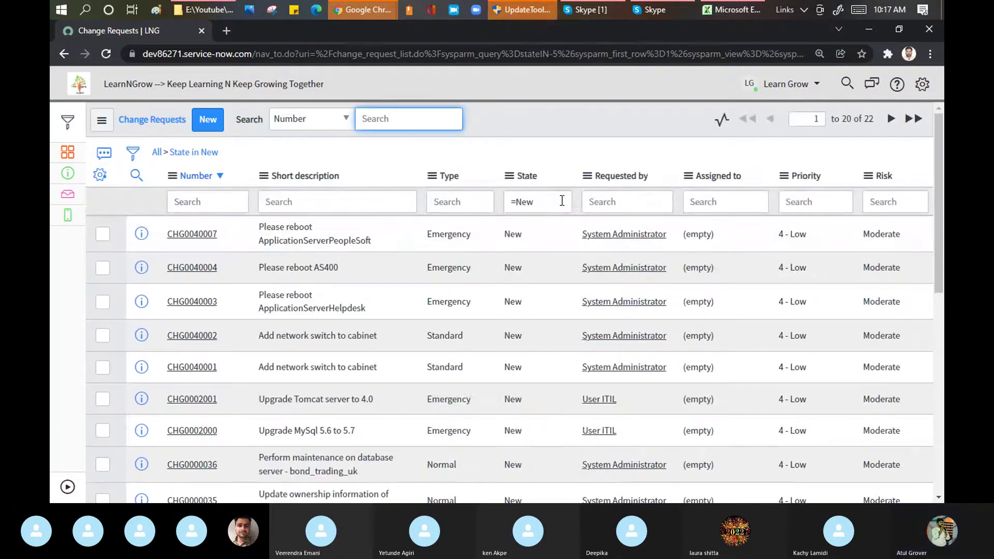
pyautogui.click(561, 201)
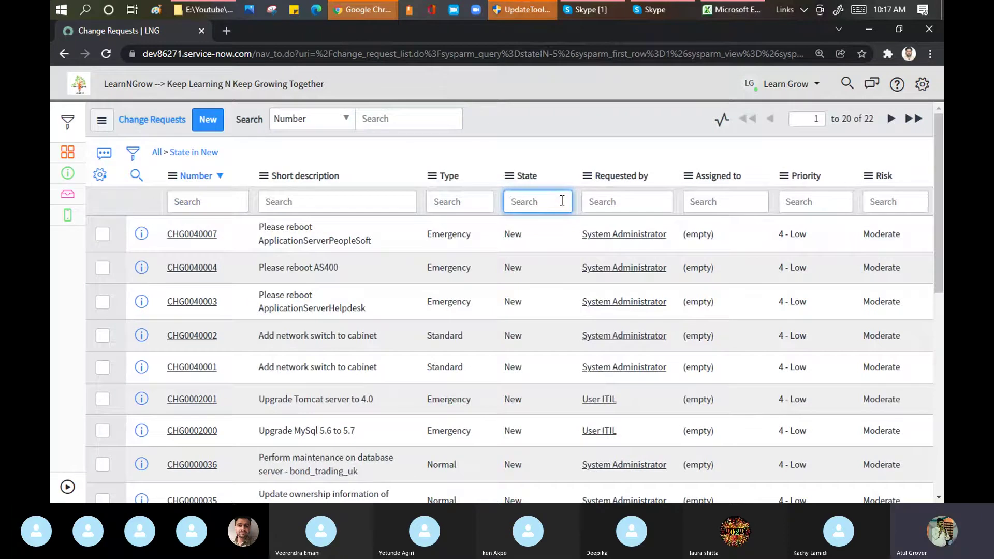
pyautogui.write('*new')
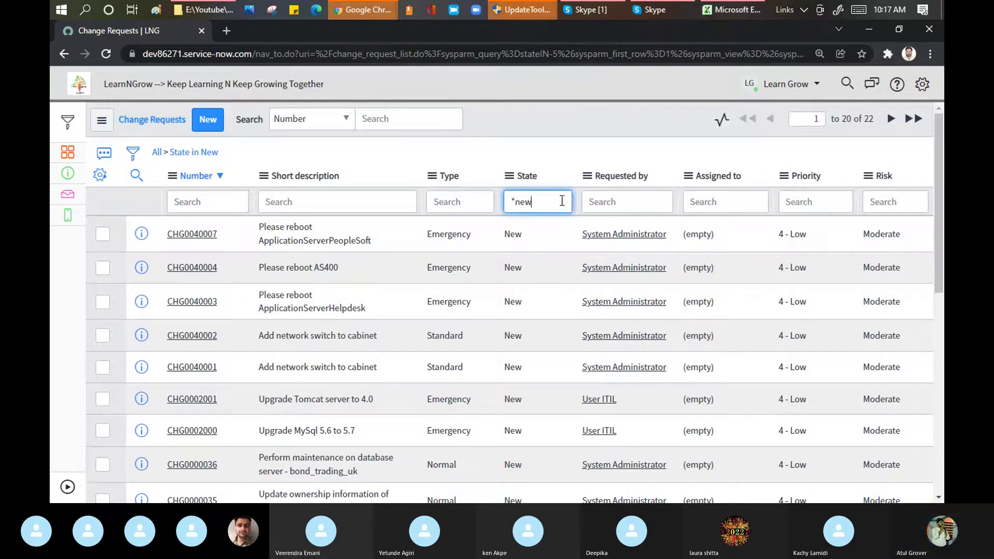
pyautogui.press('Return')
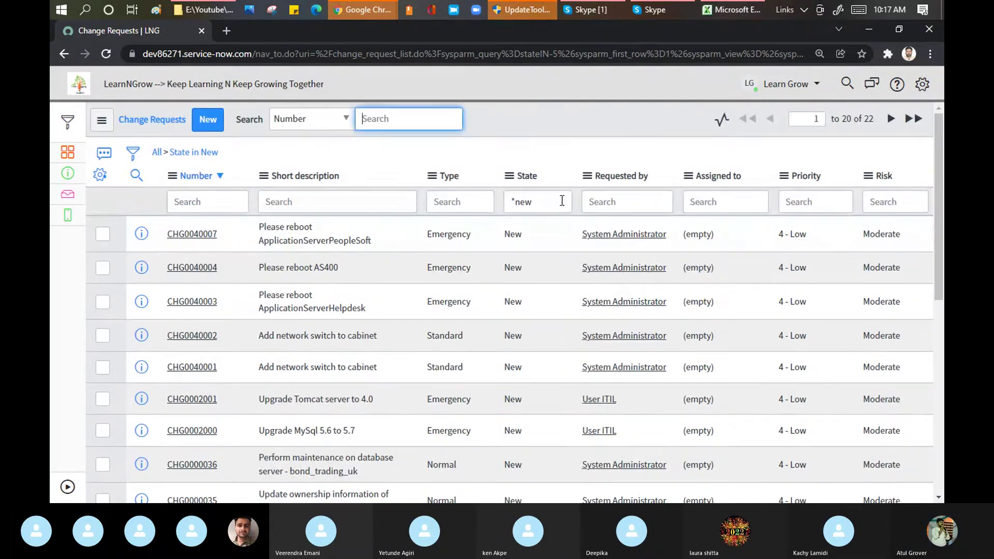
# - Try to edit the Type value of the first listed change request inline, and close the cell editor
pyautogui.doubleClick(445, 235)
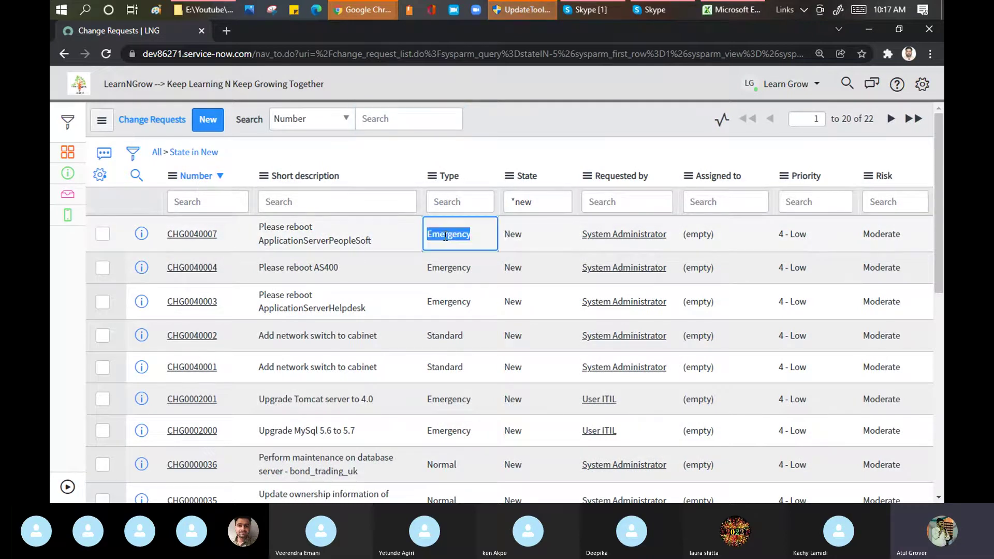
pyautogui.click(446, 236)
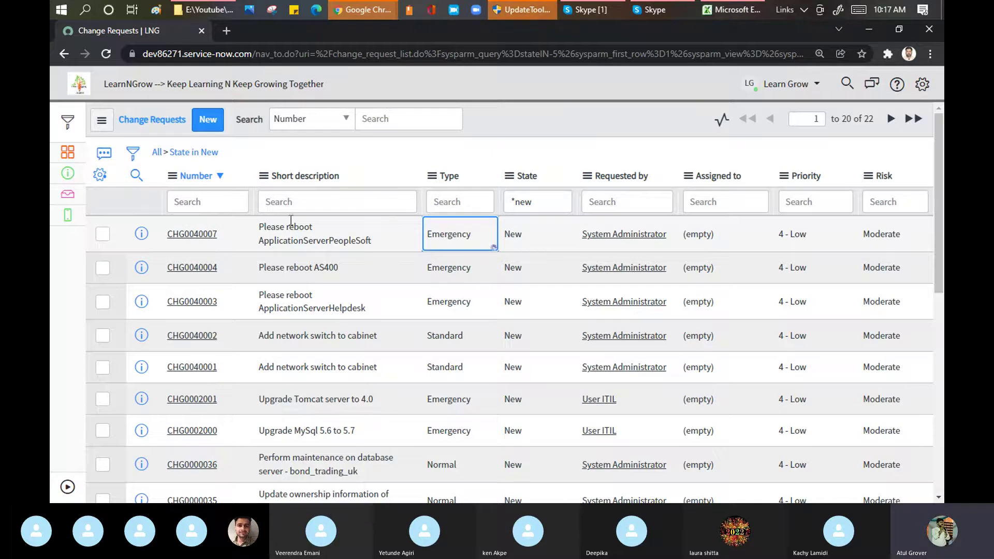
pyautogui.press('Return')
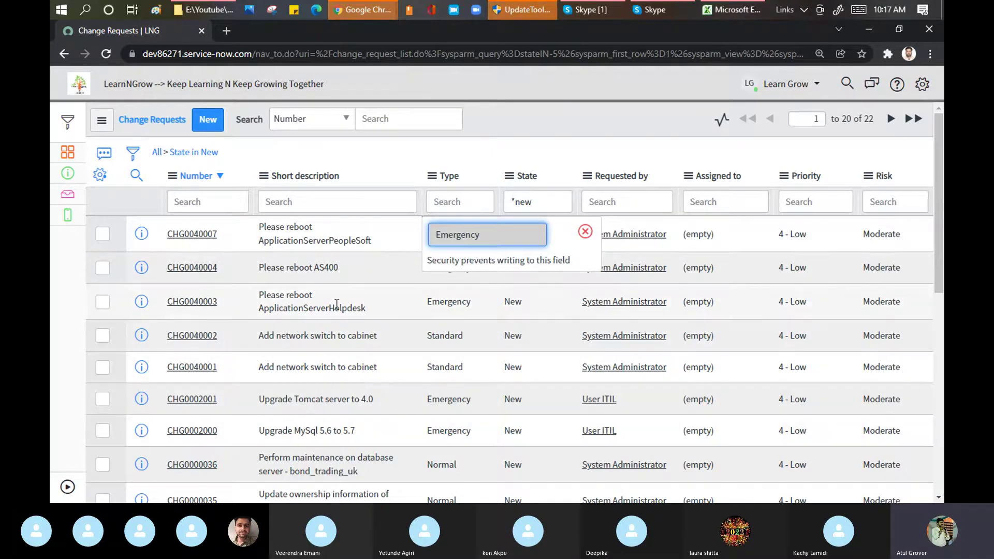
pyautogui.click(585, 232)
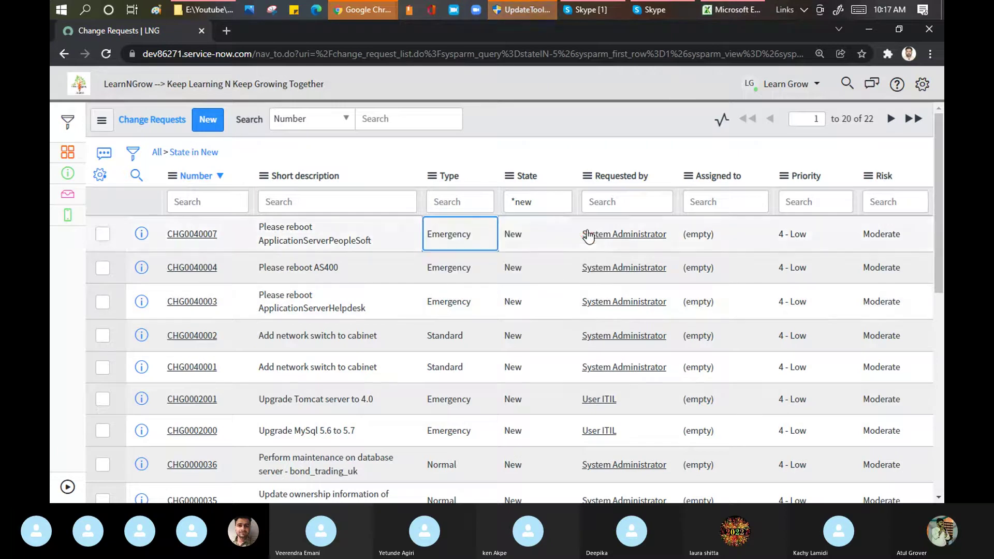
pyautogui.click(577, 9)
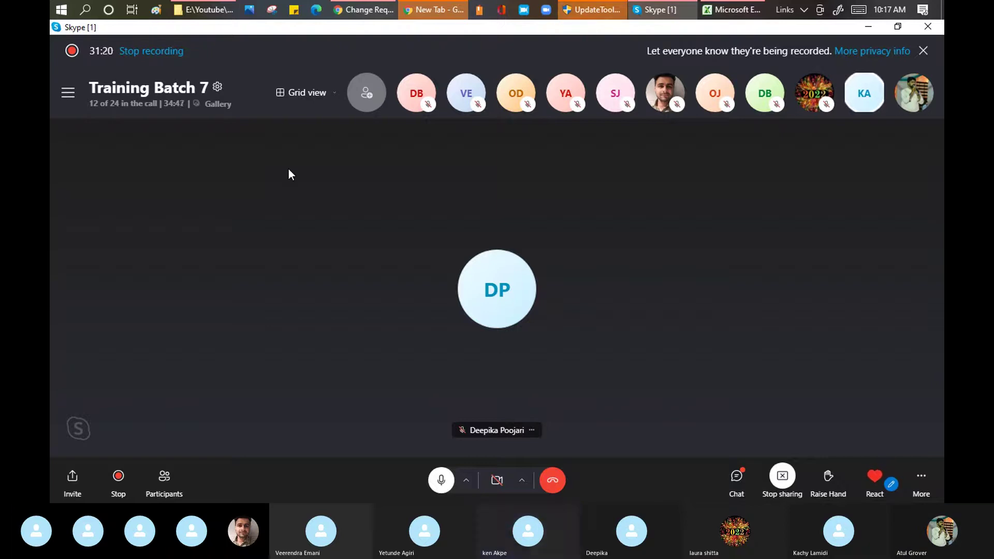
pyautogui.click(369, 10)
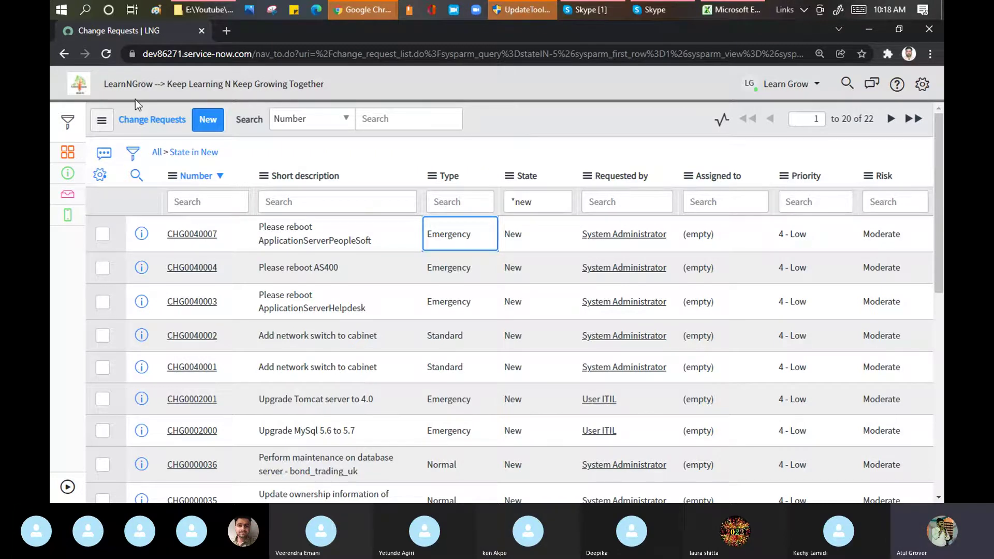
# - Check which filters are available for the change request list before saving a new one
pyautogui.click(103, 121)
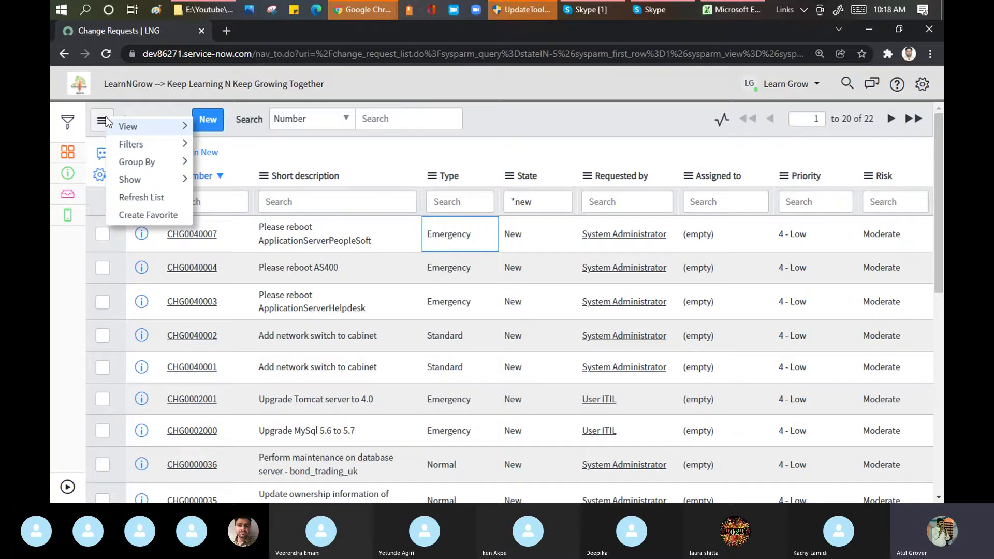
pyautogui.moveTo(144, 149)
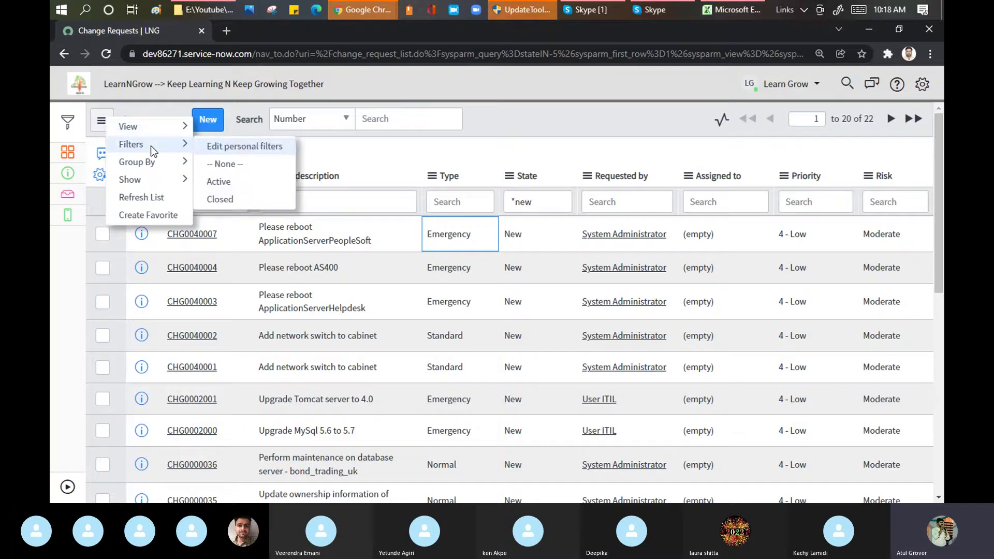
pyautogui.click(297, 156)
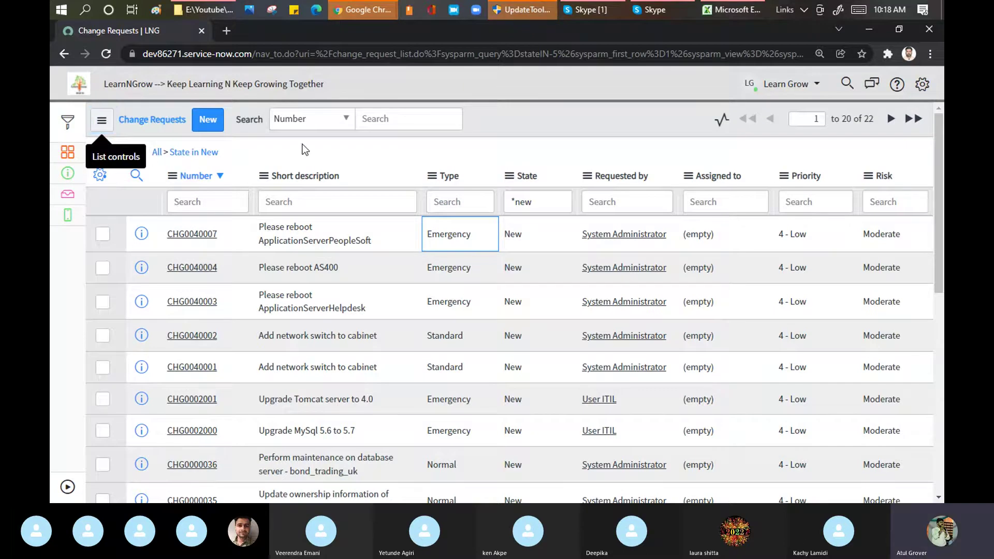
# - Save the current State filter for New change requests under the name "test", visible only to Me
pyautogui.click(133, 154)
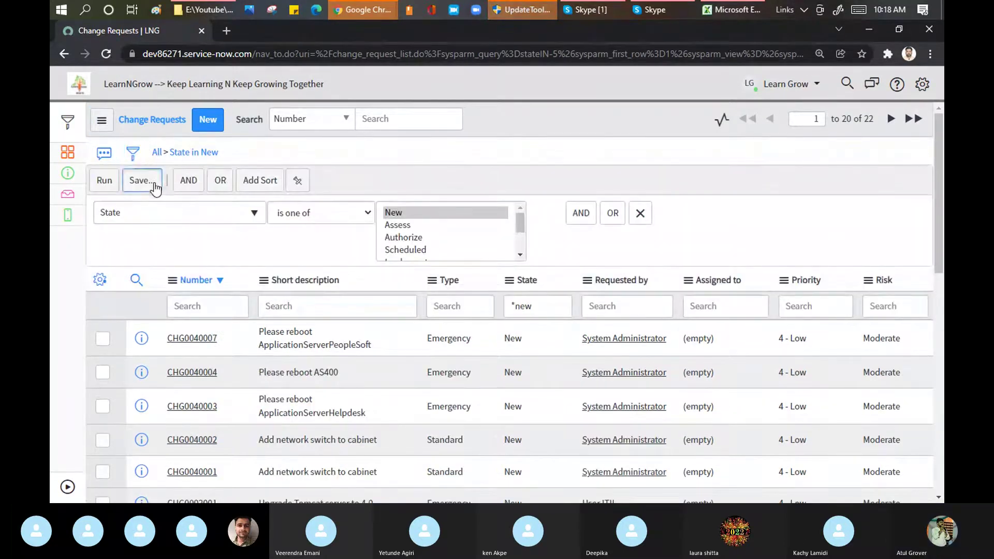
pyautogui.click(153, 185)
pyautogui.click(157, 210)
pyautogui.write('test')
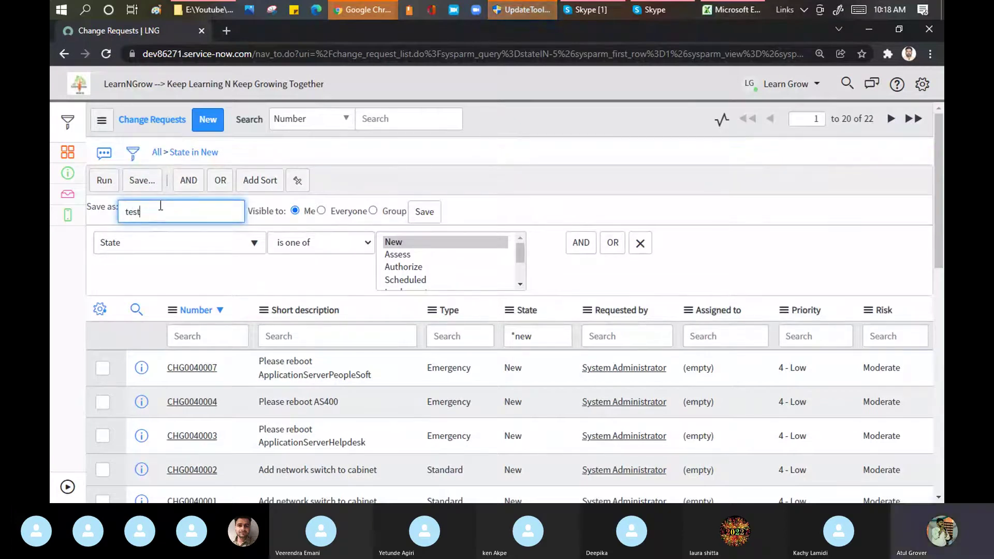
pyautogui.click(426, 213)
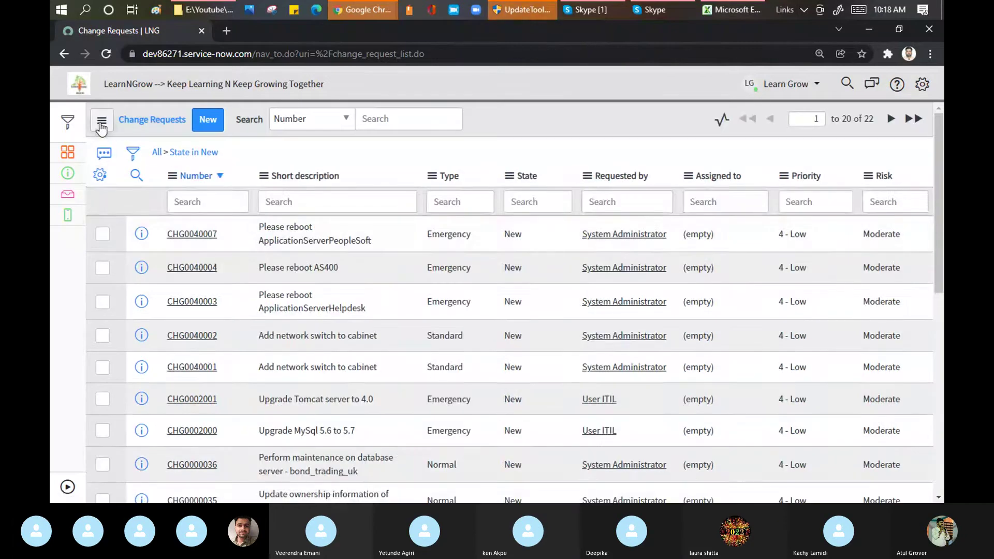
# - Review the view, filter, show and favorite options in the list controls after saving the filter
pyautogui.click(101, 123)
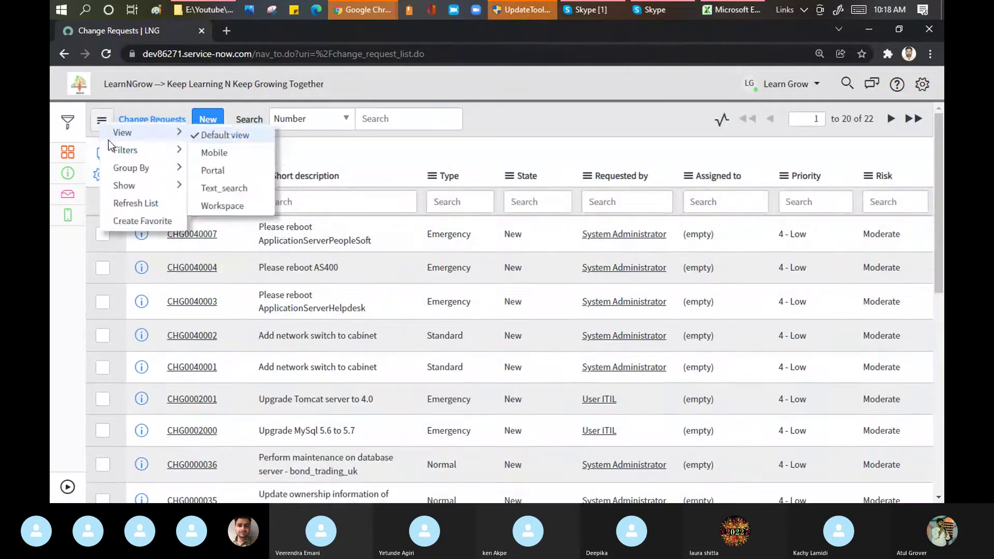
pyautogui.moveTo(124, 185)
pyautogui.moveTo(156, 150)
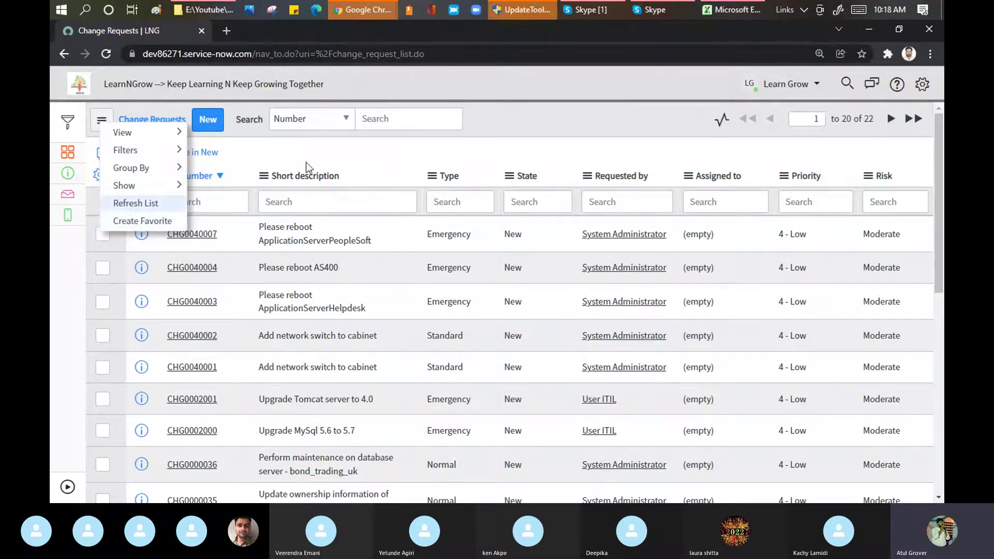
pyautogui.click(101, 120)
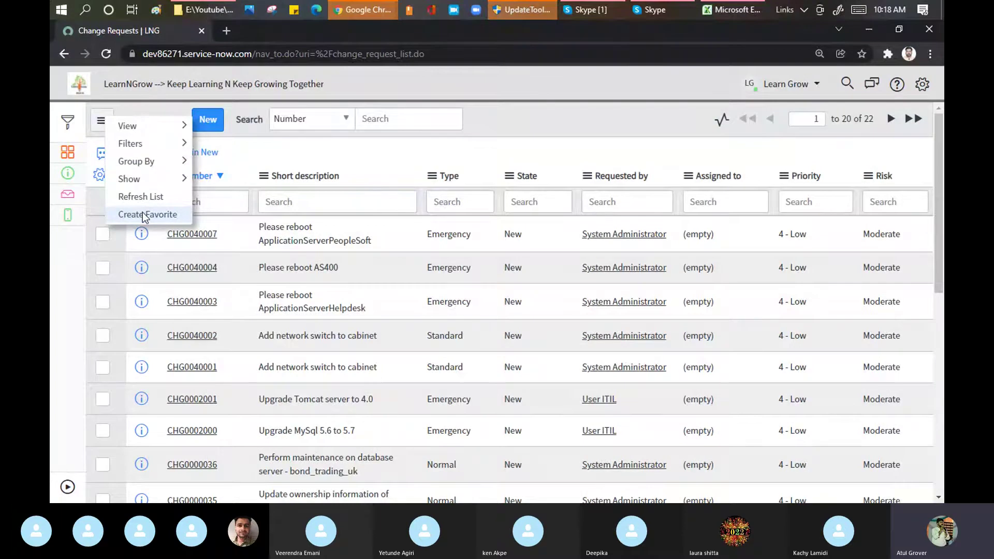
pyautogui.click(536, 125)
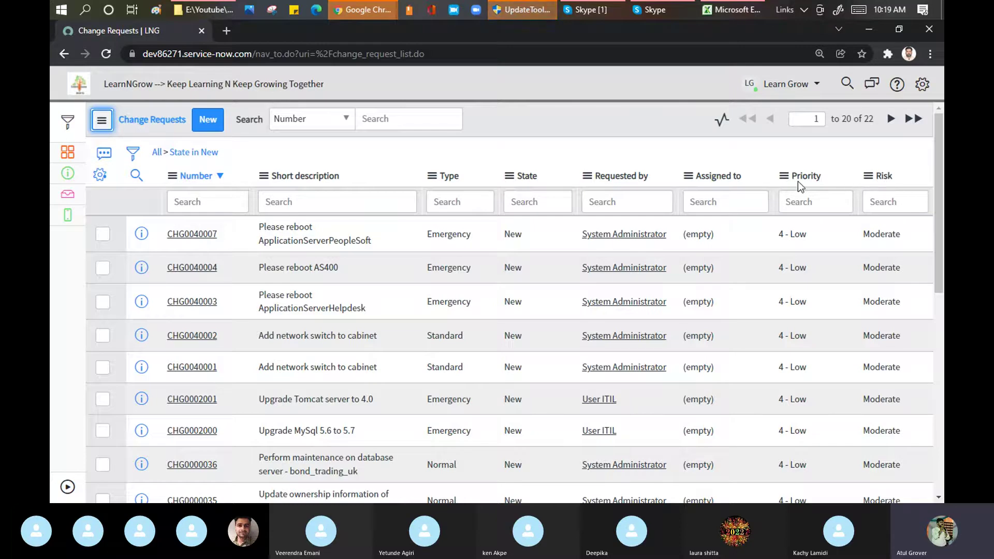
# - Add the Created by, Created and Impact columns to the personalized columns of the change request list
pyautogui.click(99, 176)
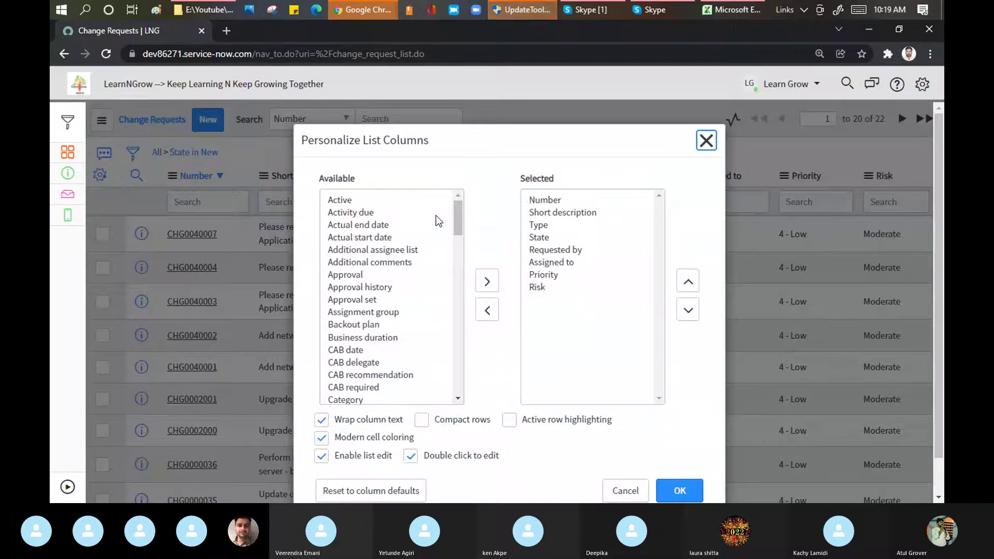
pyautogui.moveTo(458, 213); pyautogui.dragTo(459, 257)
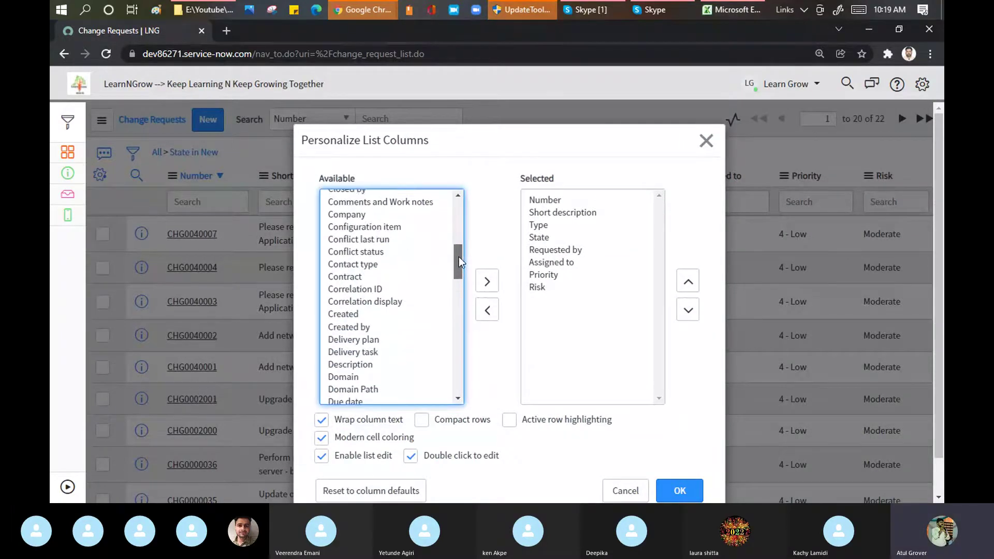
pyautogui.click(303, 140)
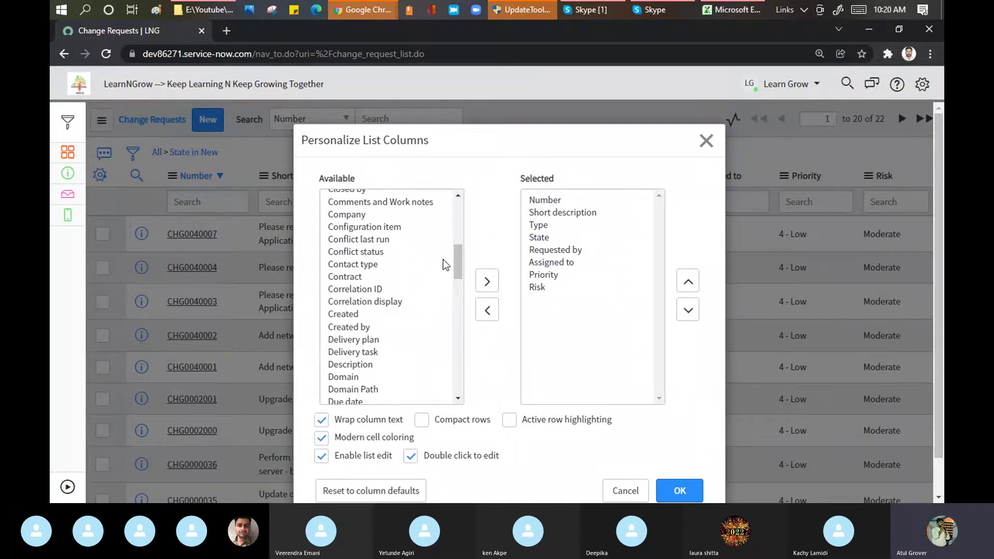
pyautogui.click(378, 229)
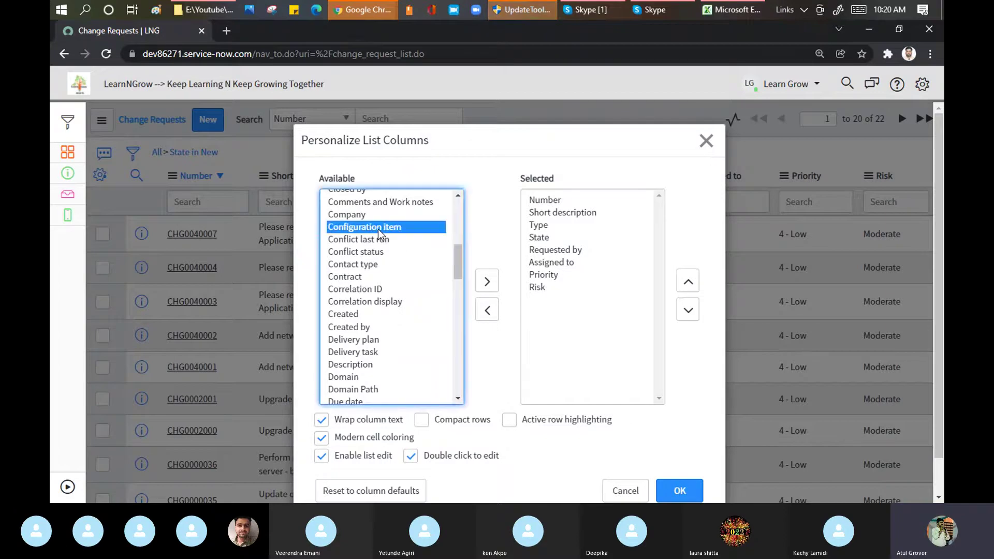
pyautogui.click(570, 215)
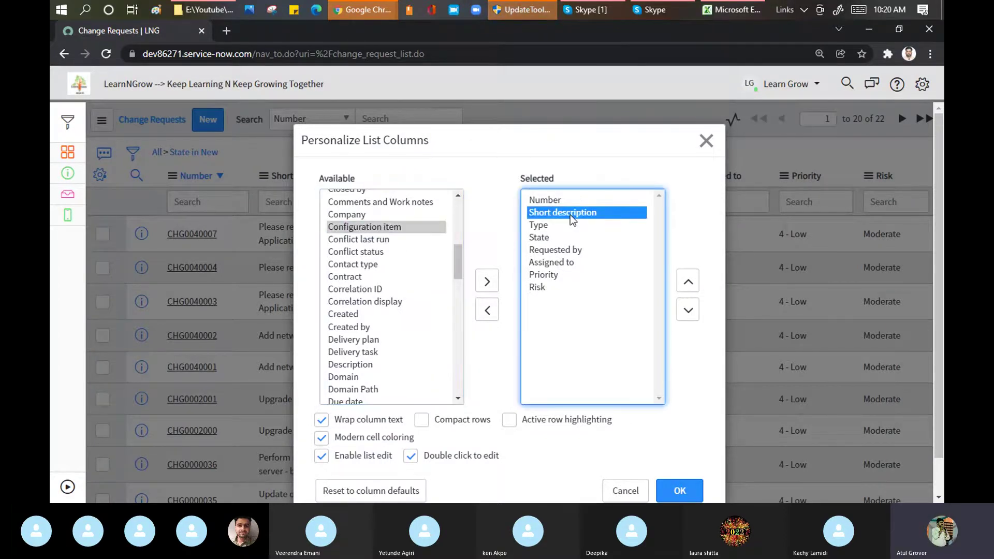
pyautogui.click(343, 180)
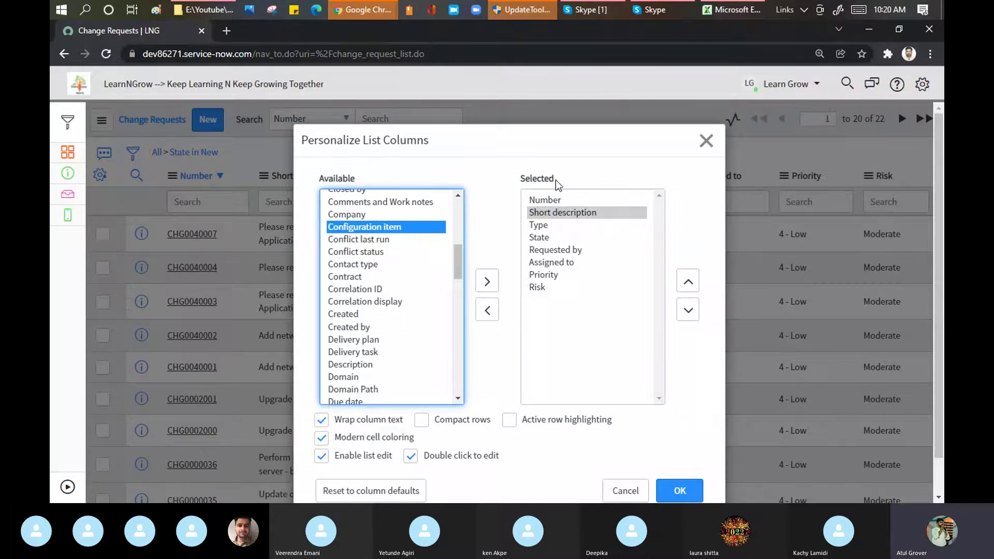
pyautogui.click(363, 327)
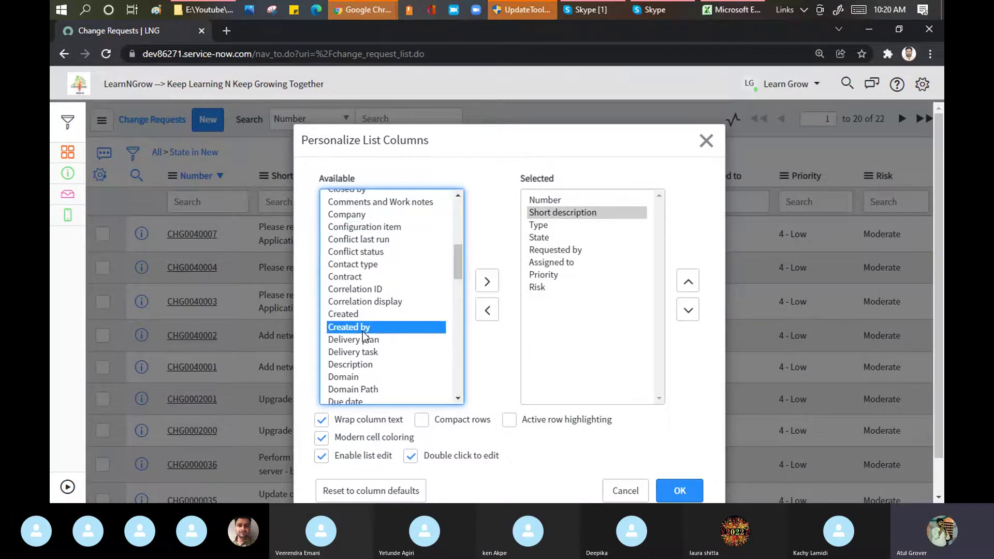
pyautogui.doubleClick(348, 325)
pyautogui.doubleClick(346, 322)
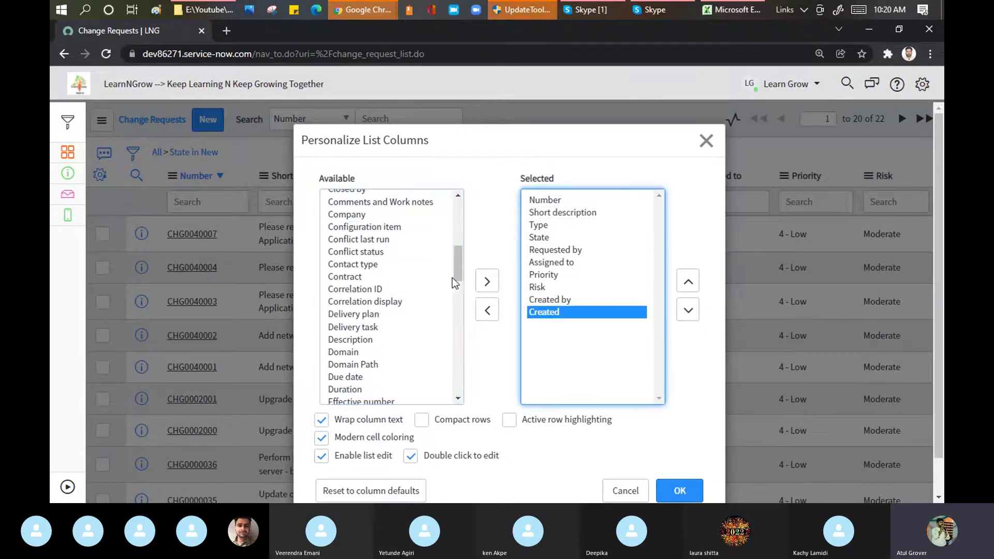
pyautogui.click(459, 283)
pyautogui.click(341, 313)
pyautogui.doubleClick(342, 313)
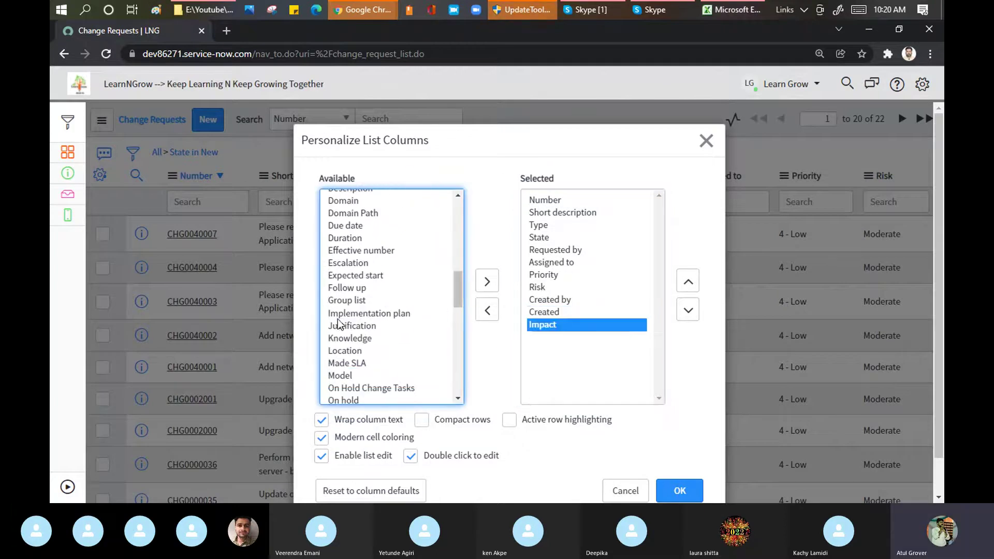
# - Add Expected start, Escalation, Model, Made SLA, On hold, Opened by and Outside maintenance schedule to the selected columns
pyautogui.doubleClick(351, 277)
pyautogui.doubleClick(355, 263)
pyautogui.click(349, 352)
pyautogui.doubleClick(349, 351)
pyautogui.doubleClick(348, 338)
pyautogui.doubleClick(344, 350)
pyautogui.doubleClick(349, 375)
pyautogui.doubleClick(347, 386)
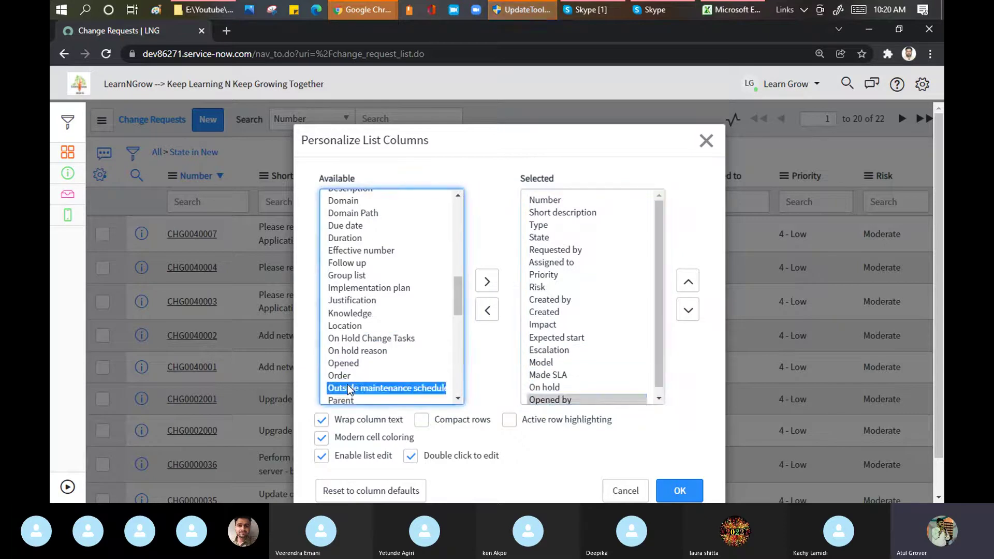
# - Add all remaining available columns to the selected columns and apply the personalized change request list layout
pyautogui.scroll(-2, 382, 315)
pyautogui.click(356, 300)
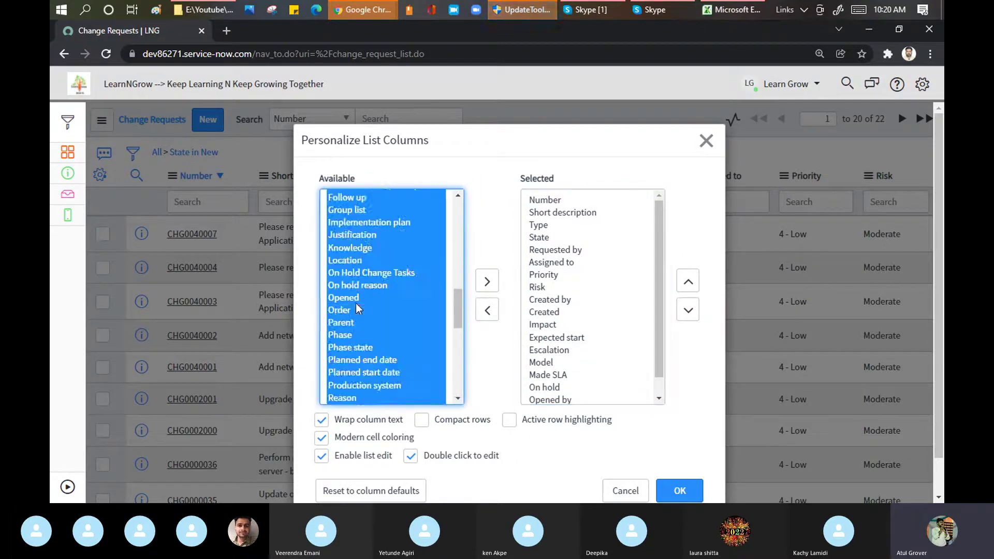
pyautogui.hotkey('shift', 'End')
pyautogui.click(485, 282)
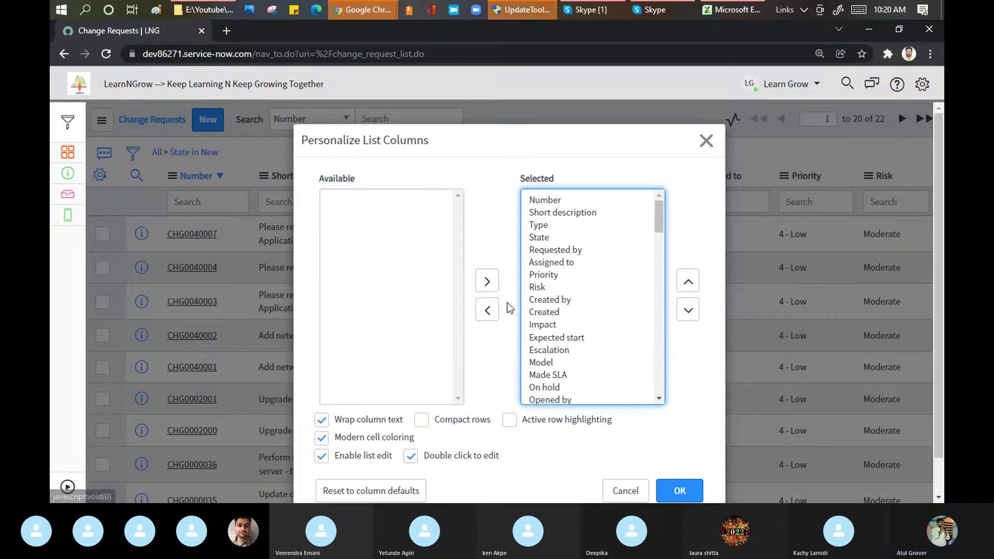
pyautogui.click(674, 491)
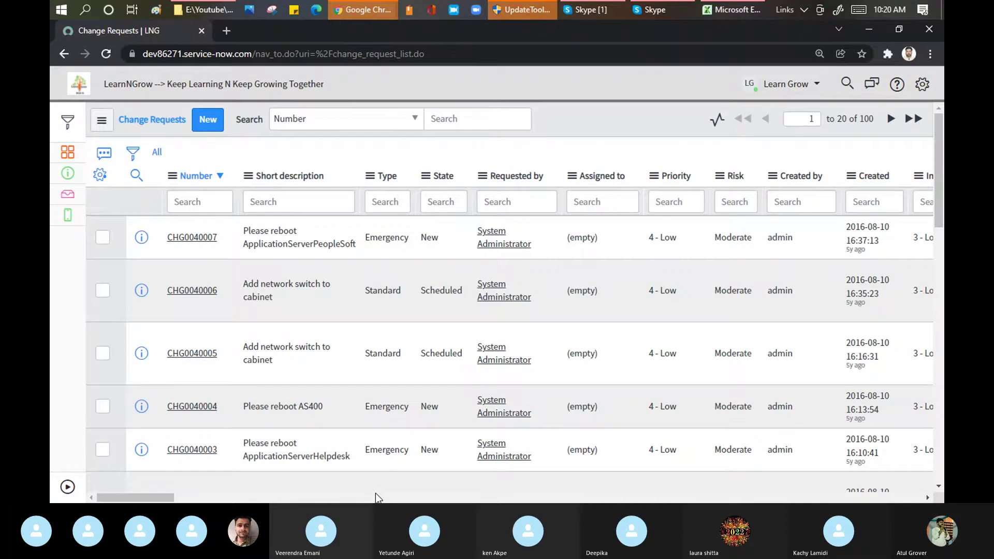
# - Examine the change request list across its full width and down its rows to check the added columns
pyautogui.scroll(-3, 483, 440)
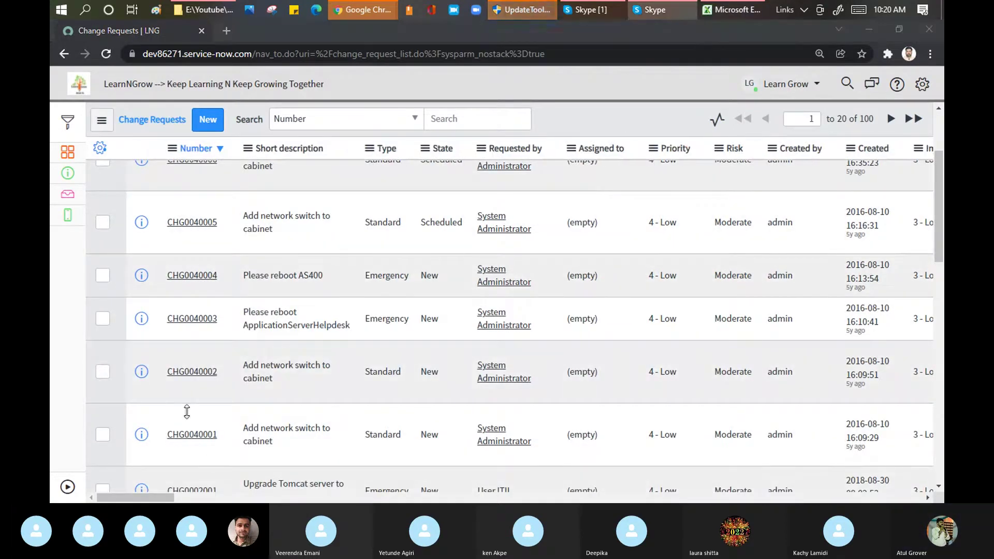
pyautogui.click(128, 499)
pyautogui.moveTo(127, 498); pyautogui.dragTo(931, 498)
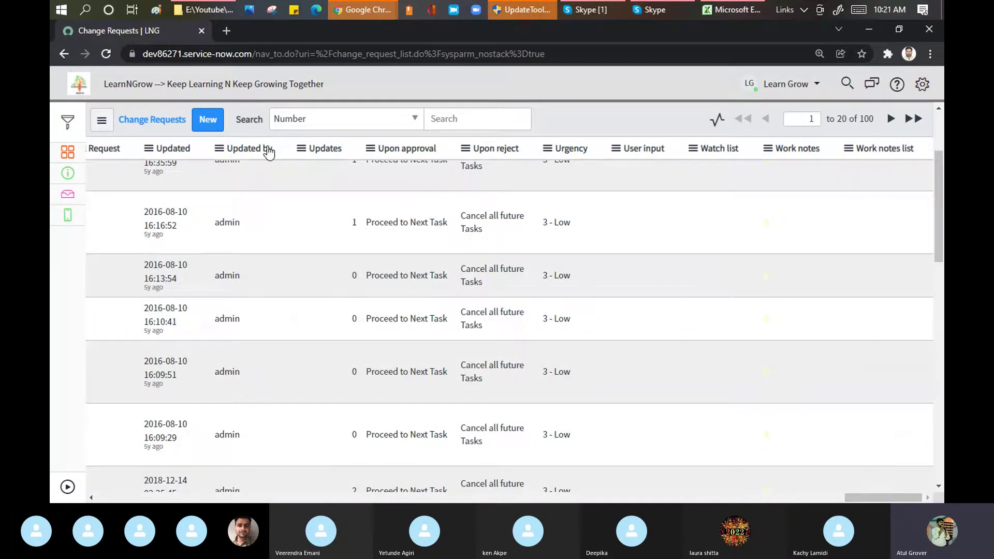
pyautogui.moveTo(883, 498); pyautogui.dragTo(127, 497)
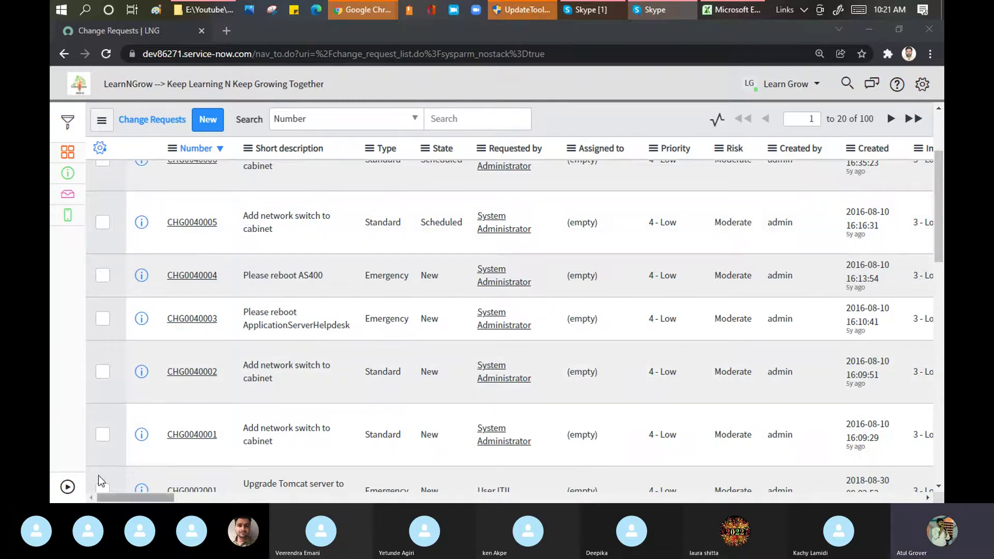
pyautogui.click(119, 498)
pyautogui.moveTo(120, 500); pyautogui.dragTo(52, 481)
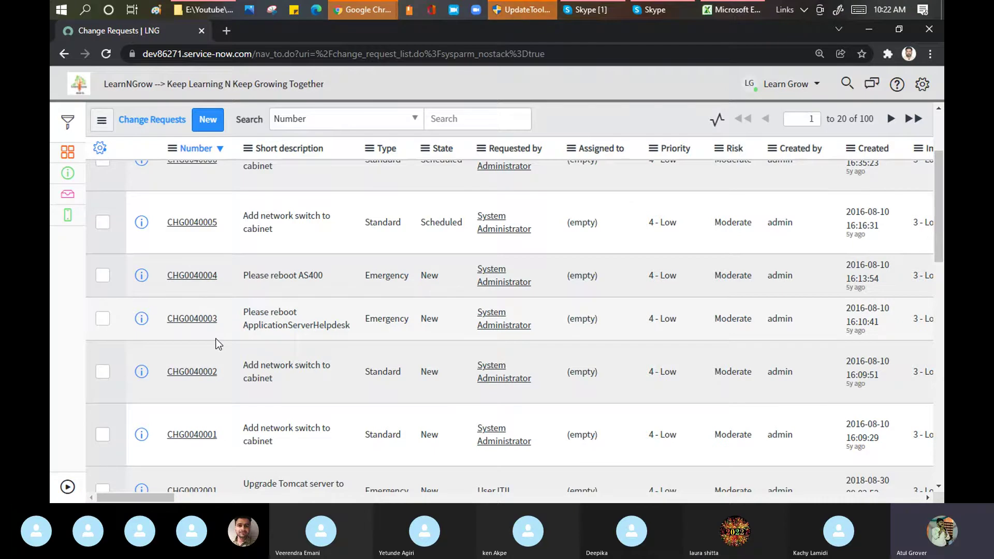
pyautogui.scroll(-4, 210, 285)
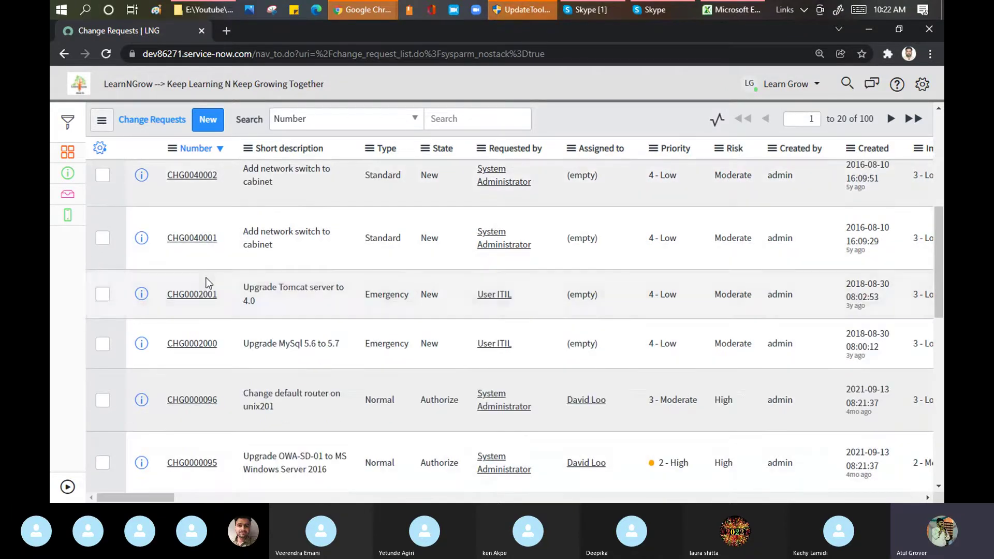
pyautogui.scroll(-1, 393, 192)
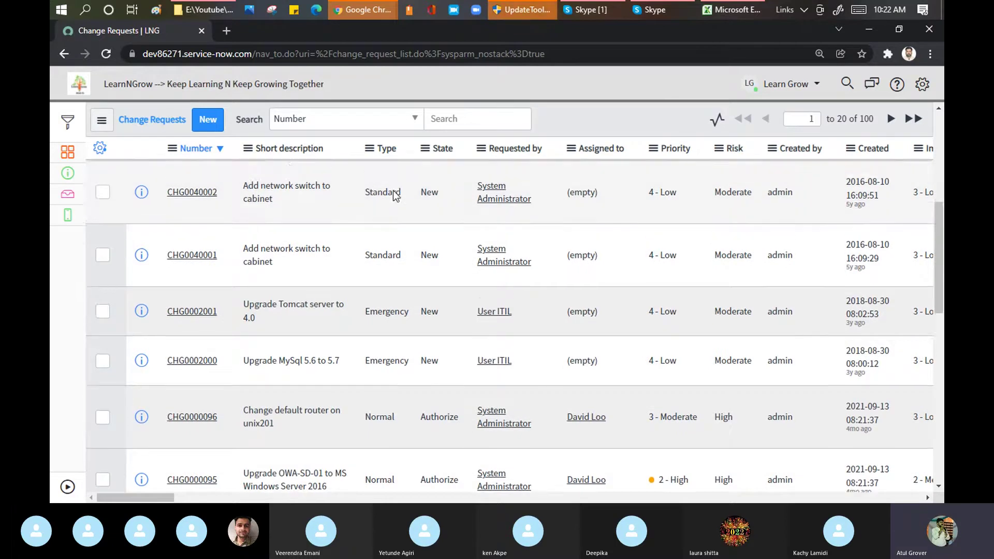
pyautogui.scroll(4, 393, 192)
pyautogui.moveTo(128, 500); pyautogui.dragTo(52, 400)
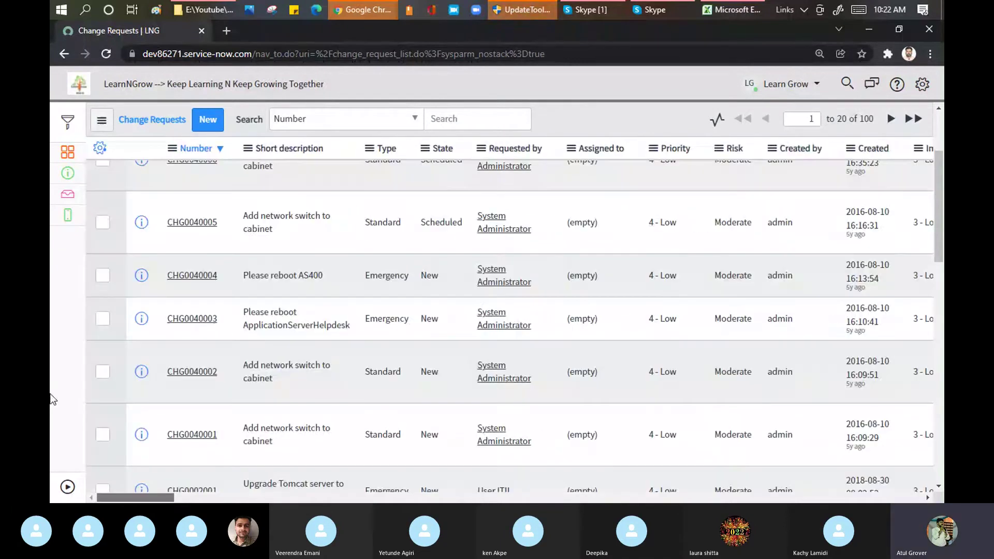
pyautogui.moveTo(936, 212); pyautogui.dragTo(939, 175)
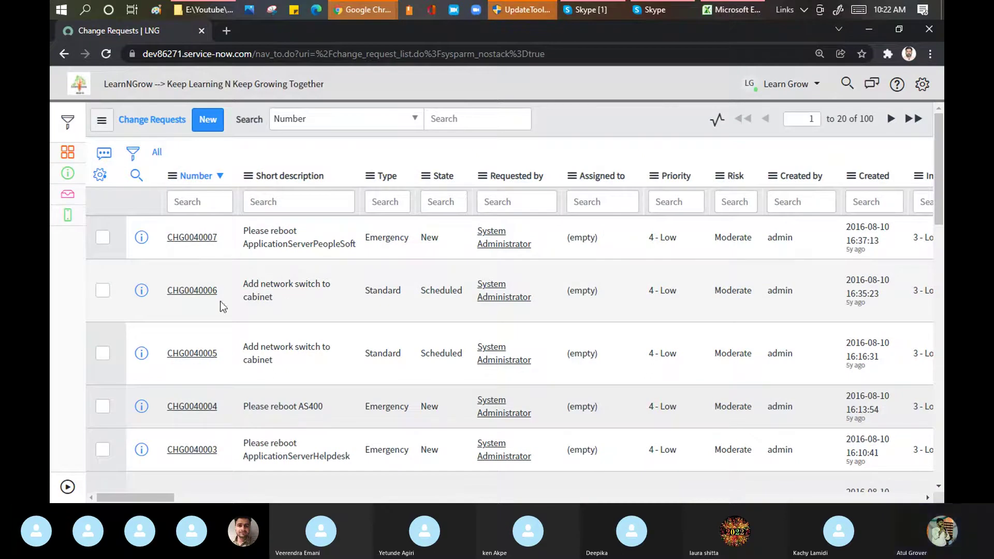
# - Hide and restore the column search fields, and set the change request list to show 100 rows per page
pyautogui.click(134, 176)
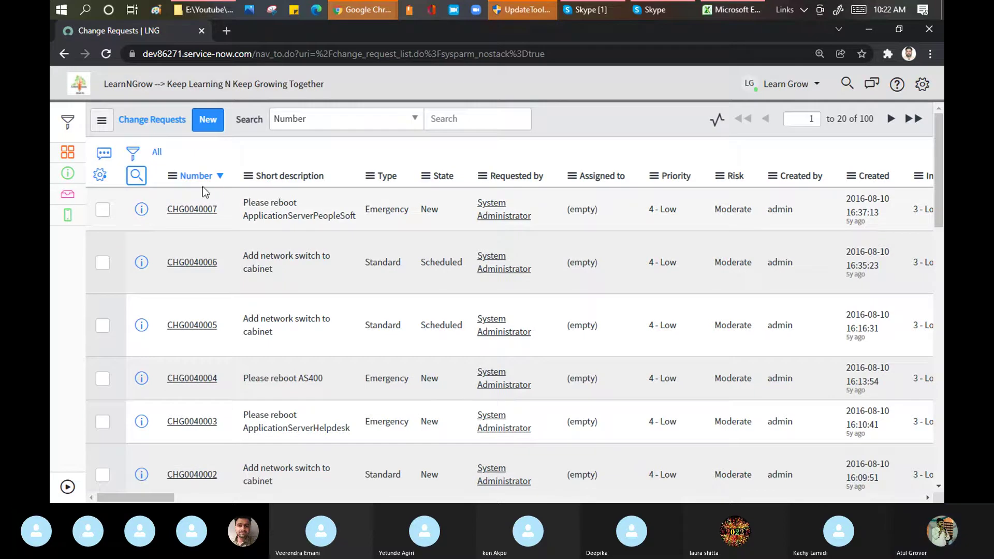
pyautogui.click(135, 177)
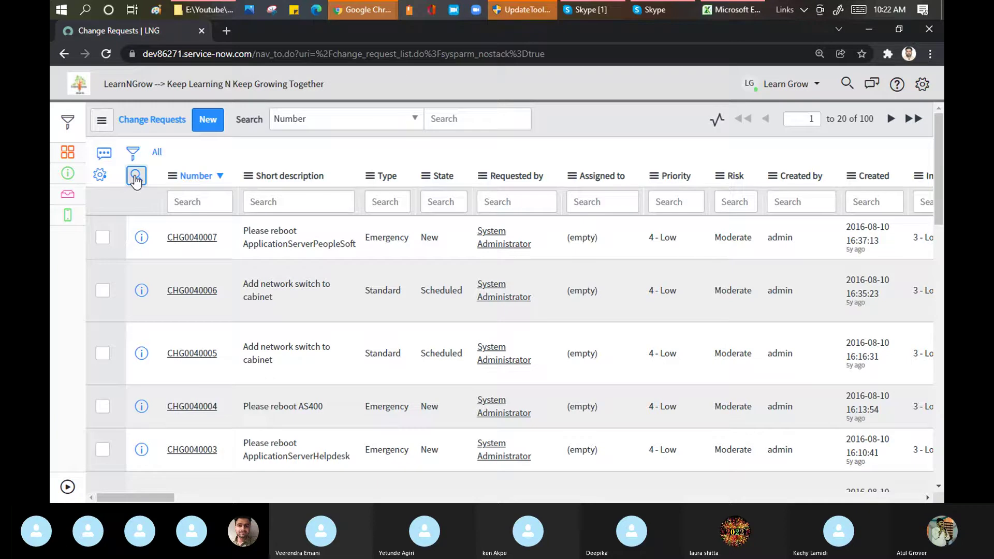
pyautogui.click(101, 124)
pyautogui.moveTo(159, 125)
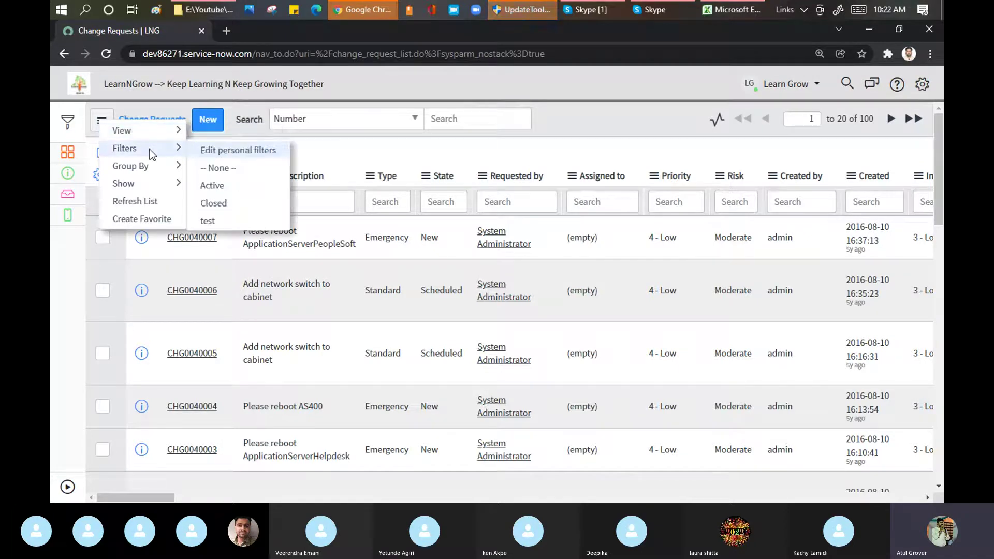
pyautogui.moveTo(150, 165)
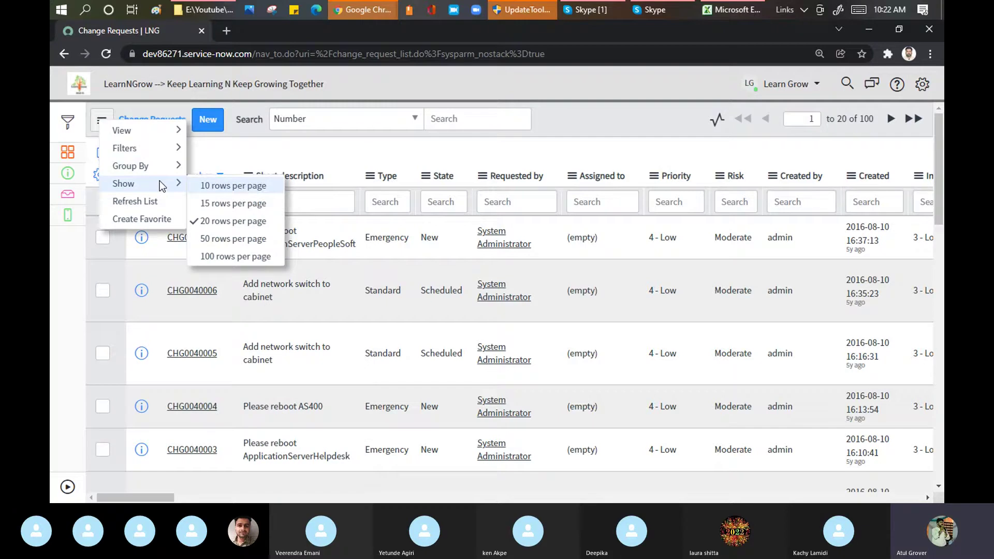
pyautogui.click(232, 257)
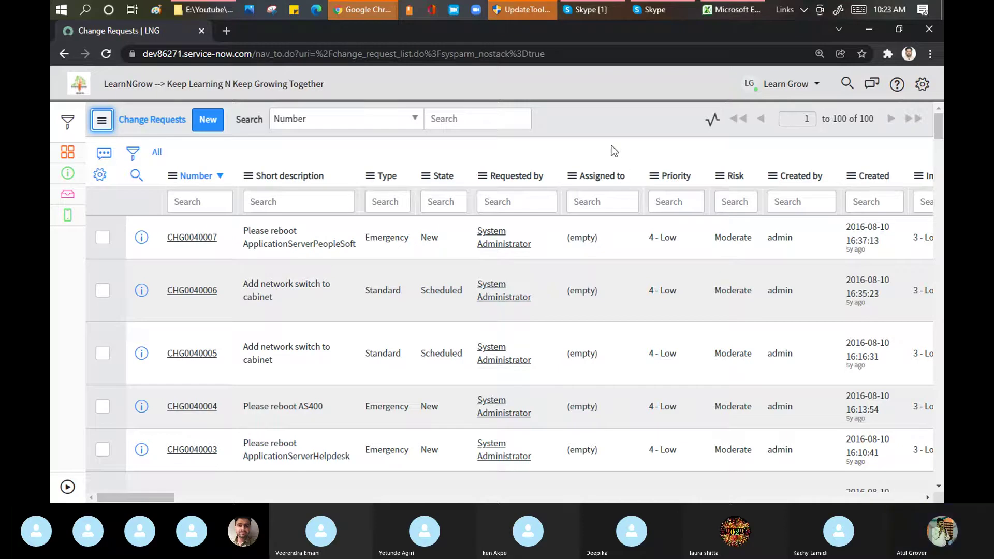
# - Check the rows-per-page options again and highlight the displayed record range of the list
pyautogui.scroll(-1, 606, 142)
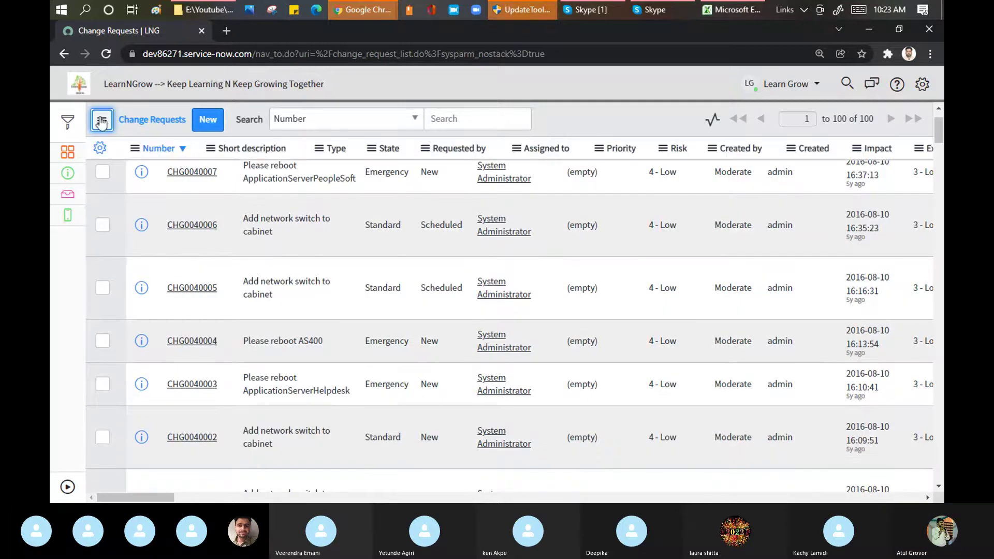
pyautogui.click(101, 120)
pyautogui.click(172, 179)
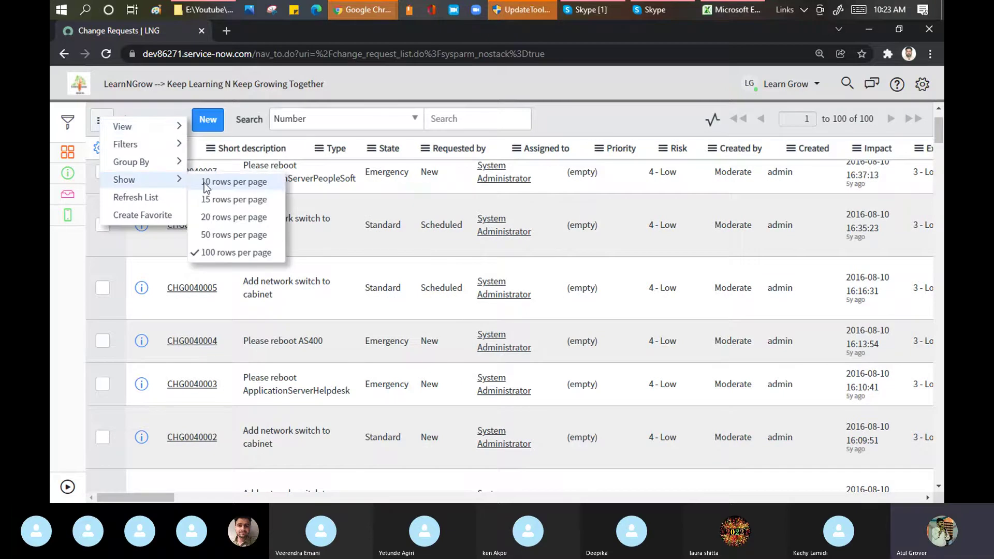
pyautogui.press('Escape')
pyautogui.moveTo(849, 119); pyautogui.dragTo(819, 115)
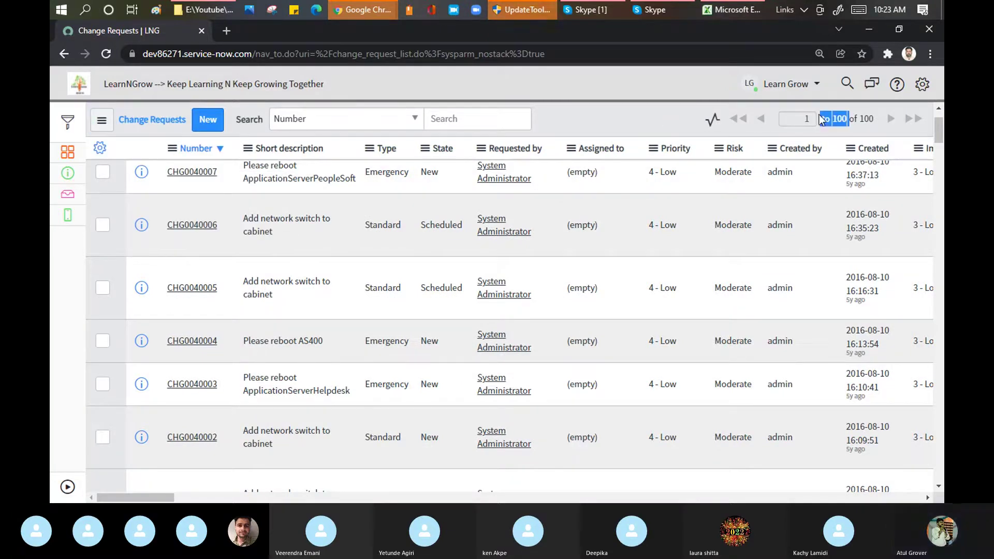
# - Reopen the list column personalization and try to select every selected column from Created by onward
pyautogui.click(100, 148)
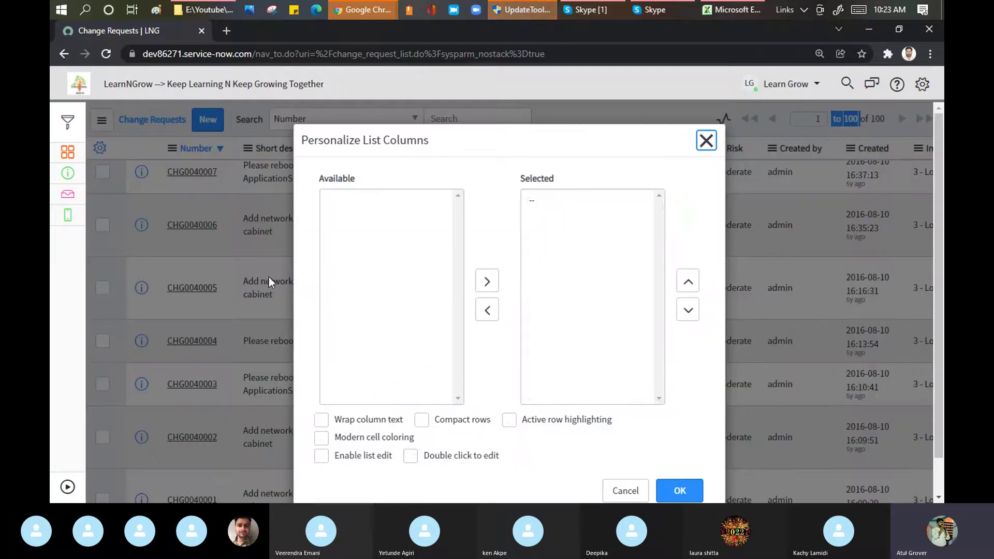
pyautogui.click(547, 299)
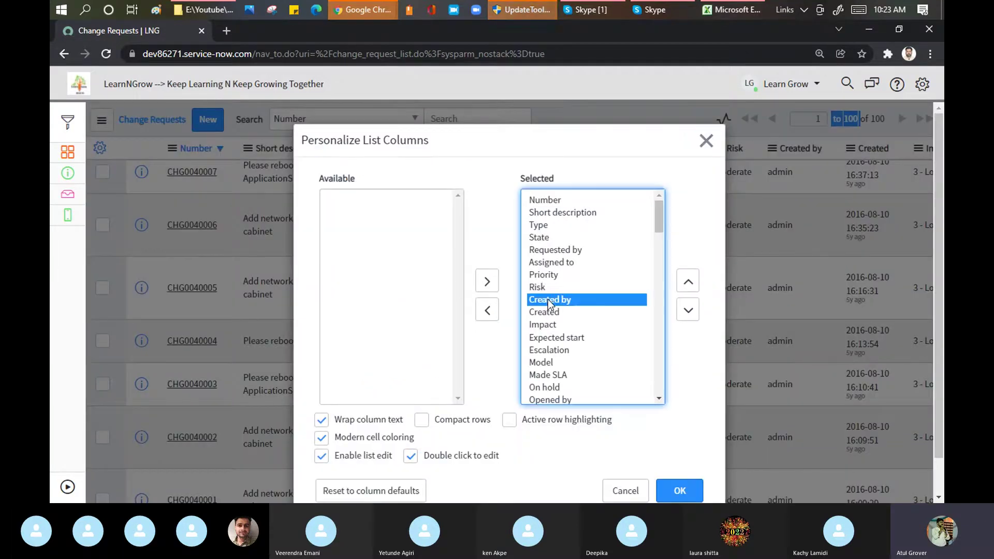
pyautogui.hotkey('shift', 'Down')
pyautogui.hotkey('shift', 'Down')
pyautogui.hotkey('shift', 'Down')
pyautogui.hotkey('shift', 'Down')
pyautogui.hotkey('shift', 'Down')
pyautogui.hotkey('shift', 'Down')
pyautogui.hotkey('shift', 'Down')
pyautogui.hotkey('shift', 'Down')
pyautogui.hotkey('shift', 'Down')
pyautogui.hotkey('shift', 'Down')
pyautogui.hotkey('shift', 'Down')
pyautogui.hotkey('shift', 'Down')
pyautogui.hotkey('shift', 'Down')
pyautogui.hotkey('shift', 'Down')
pyautogui.hotkey('shift', 'Down')
pyautogui.hotkey('shift', 'Down')
pyautogui.hotkey('shift', 'Down')
pyautogui.hotkey('shift', 'Down')
pyautogui.hotkey('shift', 'Down')
pyautogui.hotkey('shift', 'Down')
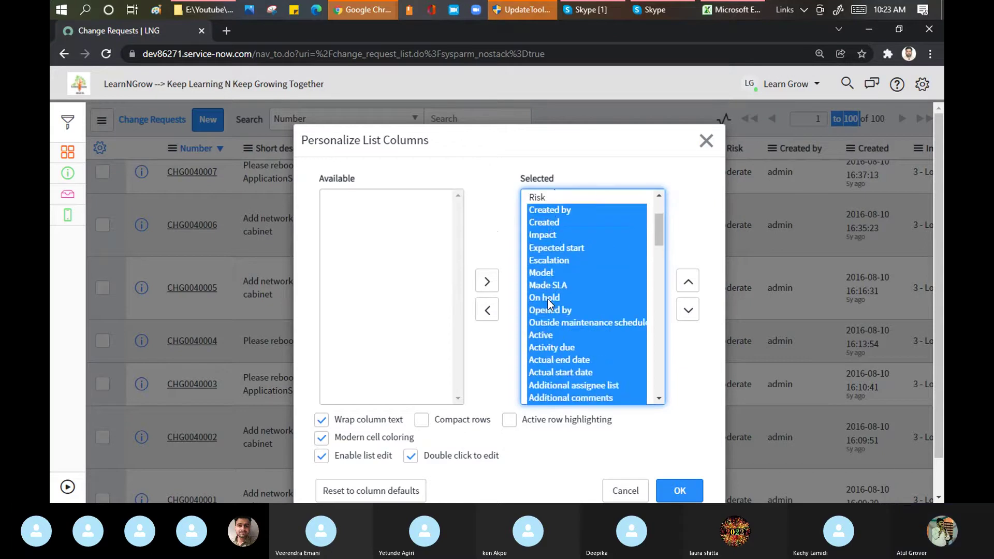
pyautogui.hotkey('shift', 'Down')
pyautogui.hotkey('shift', 'Down')
pyautogui.hotkey('shift', 'Down')
pyautogui.hotkey('shift', 'Down')
pyautogui.hotkey('shift', 'Down')
pyautogui.hotkey('shift', 'Down')
pyautogui.hotkey('shift', 'Down')
pyautogui.hotkey('shift', 'Down')
pyautogui.hotkey('shift', 'Down')
pyautogui.hotkey('shift', 'Down')
pyautogui.hotkey('shift', 'Down')
pyautogui.hotkey('shift', 'Down')
pyautogui.hotkey('shift', 'Down')
pyautogui.hotkey('shift', 'Down')
pyautogui.hotkey('shift', 'Down')
pyautogui.hotkey('shift', 'Down')
pyautogui.hotkey('shift', 'Down')
pyautogui.hotkey('shift', 'Down')
pyautogui.hotkey('shift', 'Down')
pyautogui.hotkey('shift', 'Down')
pyautogui.scroll(-5, 547, 299)
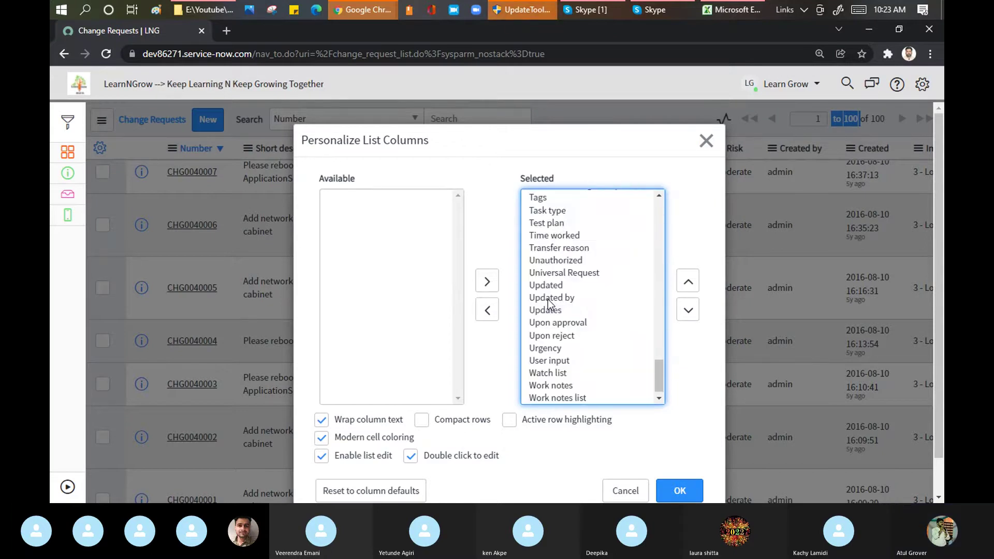
# - Remove every column from Expected start onward from the selected list columns, keeping Number through Impact
pyautogui.click(561, 398)
pyautogui.moveTo(661, 378); pyautogui.dragTo(679, 228)
pyautogui.keyDown('shift'); pyautogui.click(547, 273); pyautogui.keyUp('shift')
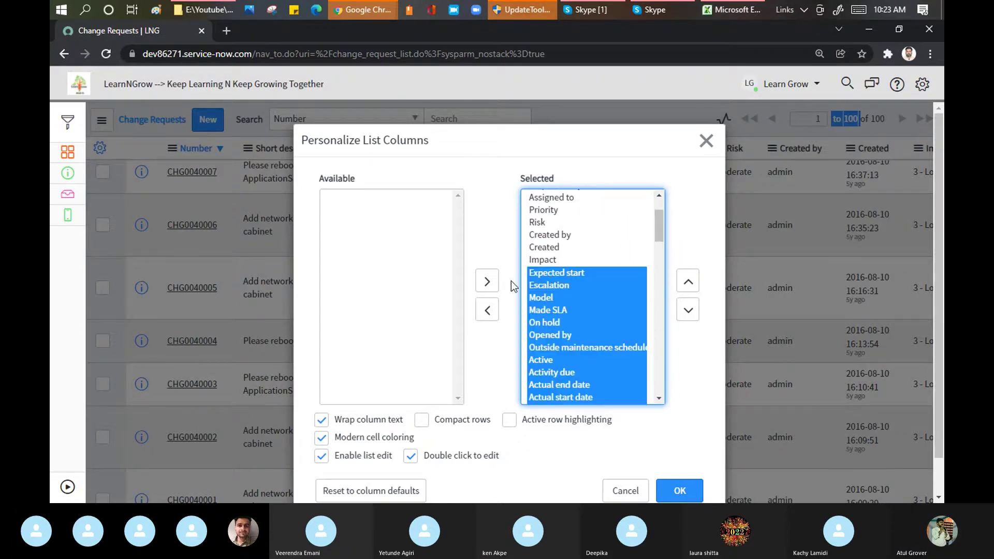
pyautogui.click(484, 314)
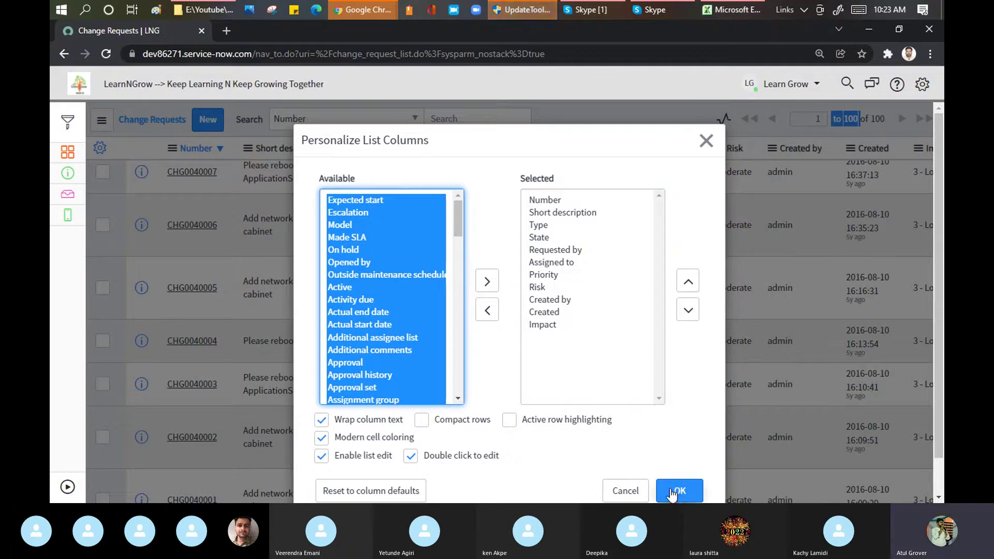
# - Enable compact rows and active row highlighting, and apply the column personalization to the change request list
pyautogui.click(421, 423)
pyautogui.click(510, 421)
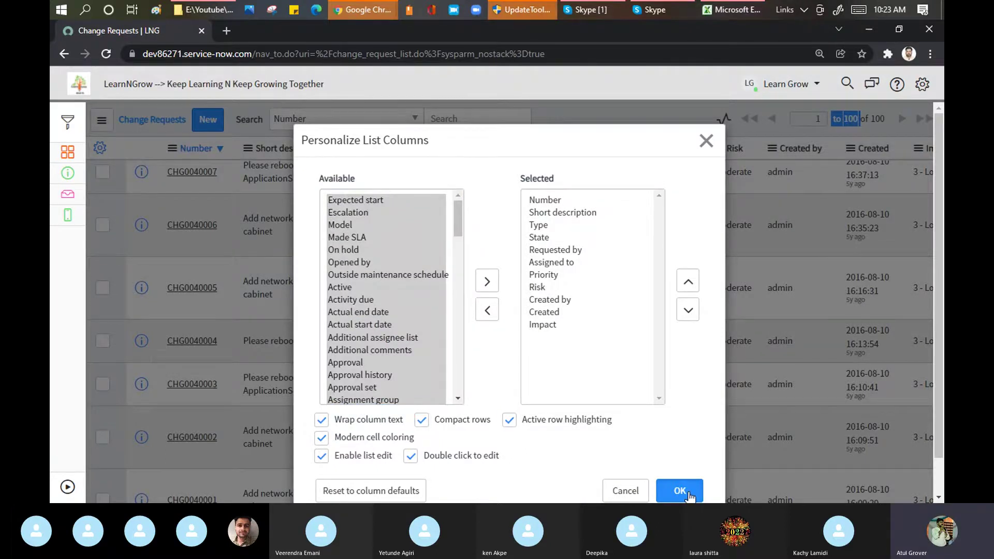
pyautogui.click(680, 491)
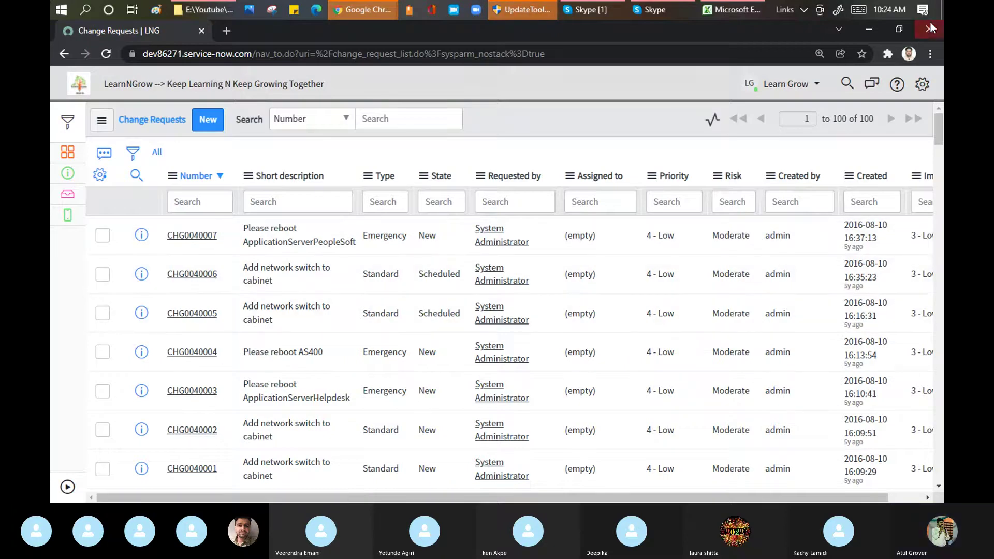
# - Change the system theme to DarkNOW and check how the change request list looks with it
pyautogui.click(922, 84)
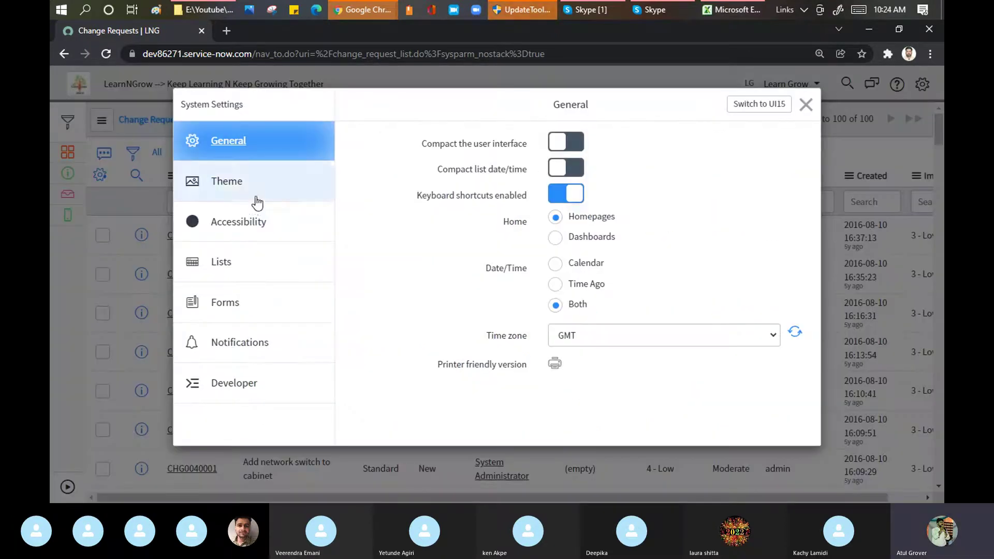
pyautogui.click(239, 190)
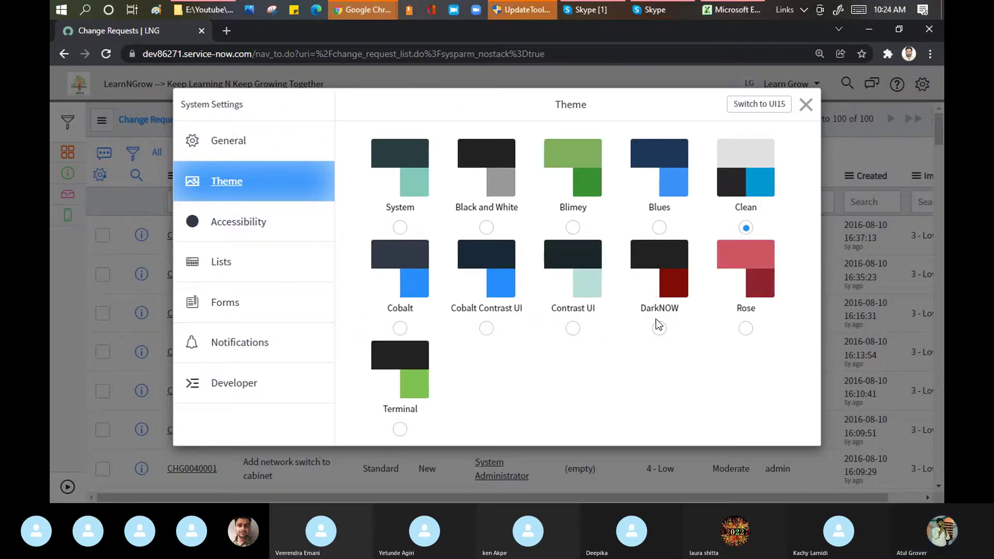
pyautogui.click(659, 329)
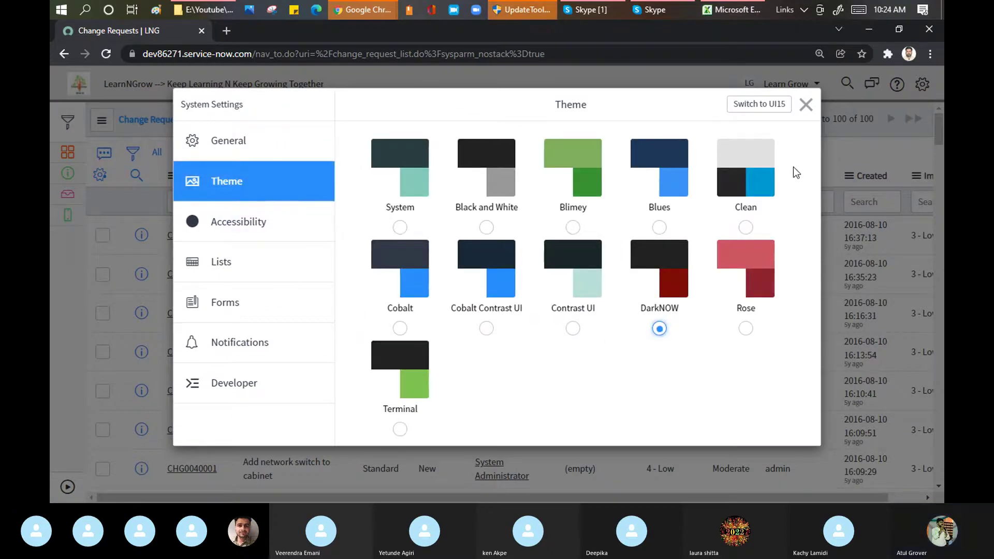
pyautogui.click(807, 109)
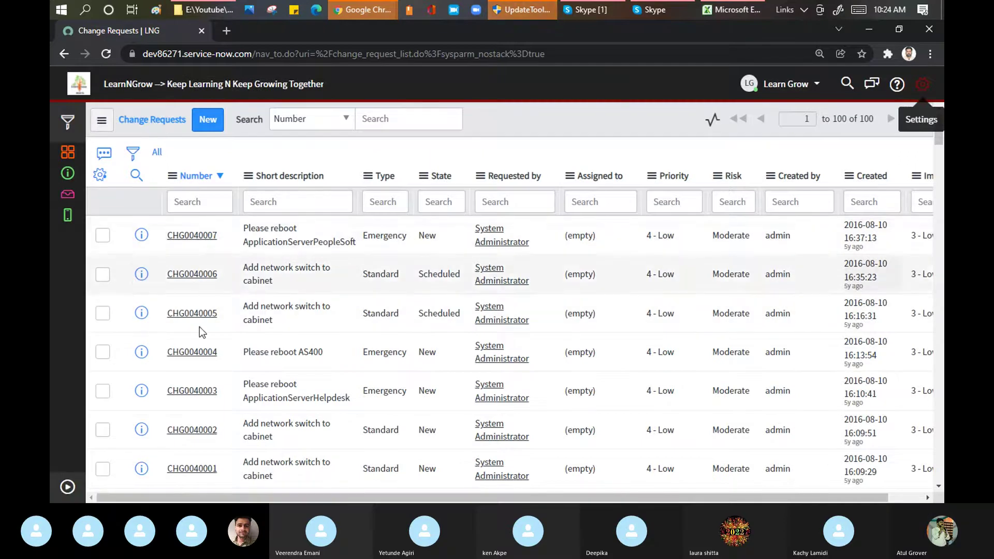
pyautogui.scroll(-6, 289, 273)
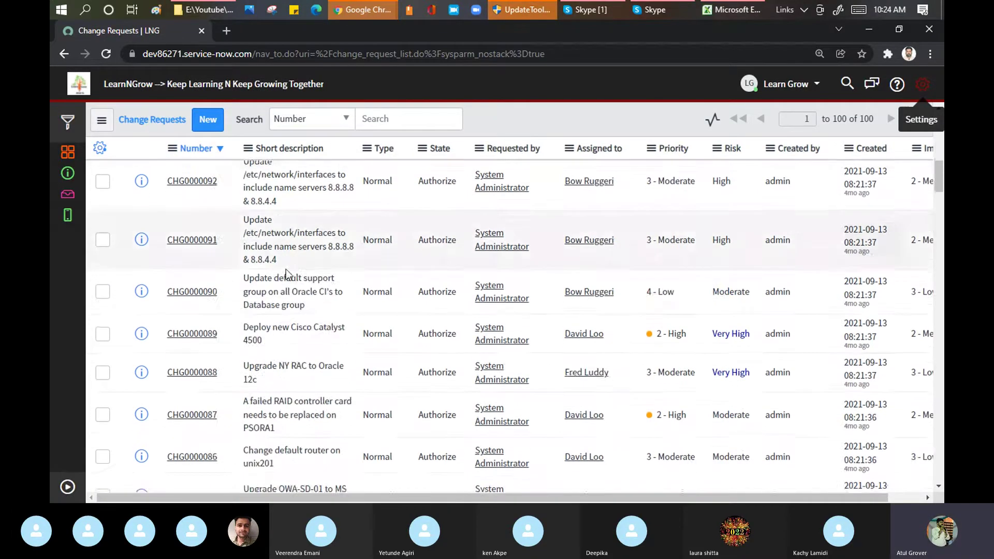
pyautogui.scroll(-8, 289, 272)
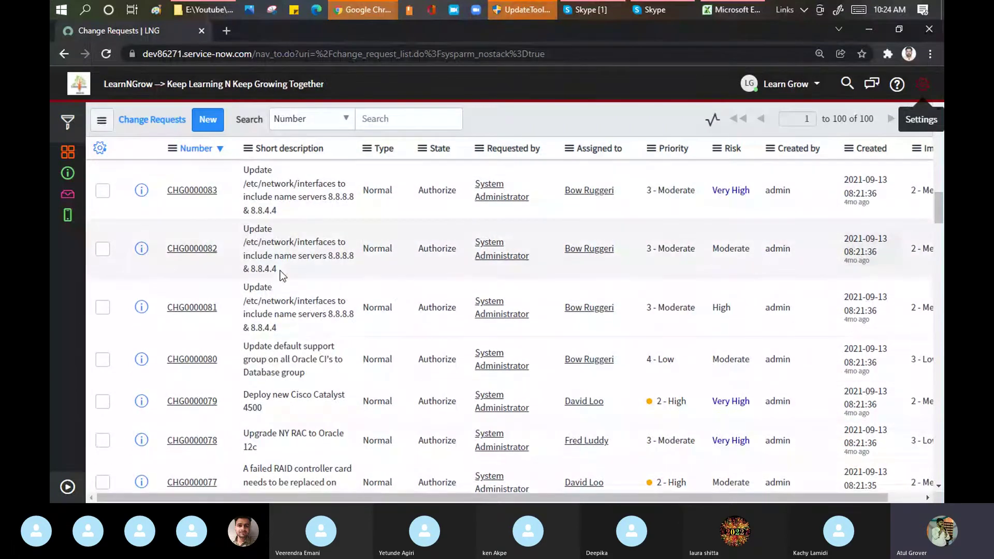
pyautogui.moveTo(939, 207); pyautogui.dragTo(940, 142)
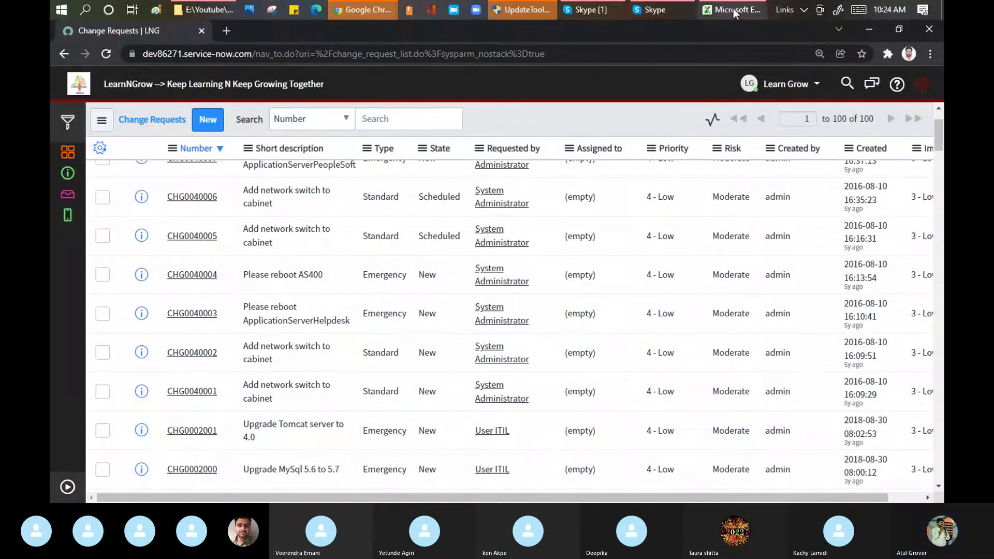
# - Switch to Excel, check the Banner Frame/Content Frame/Application Navigator entry on the Agenda sheet, and return to the change request list in Chrome
pyautogui.click(718, 9)
pyautogui.click(112, 483)
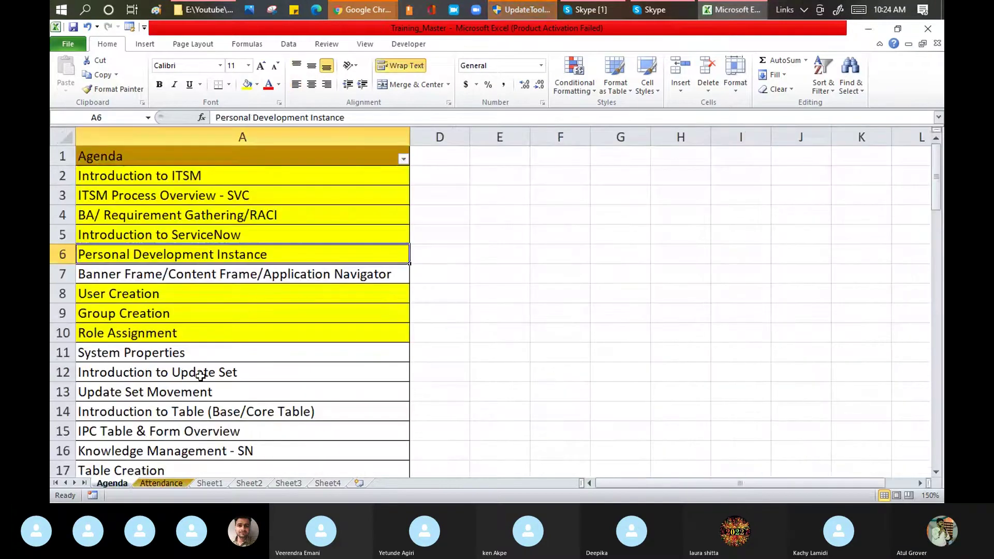
pyautogui.click(238, 274)
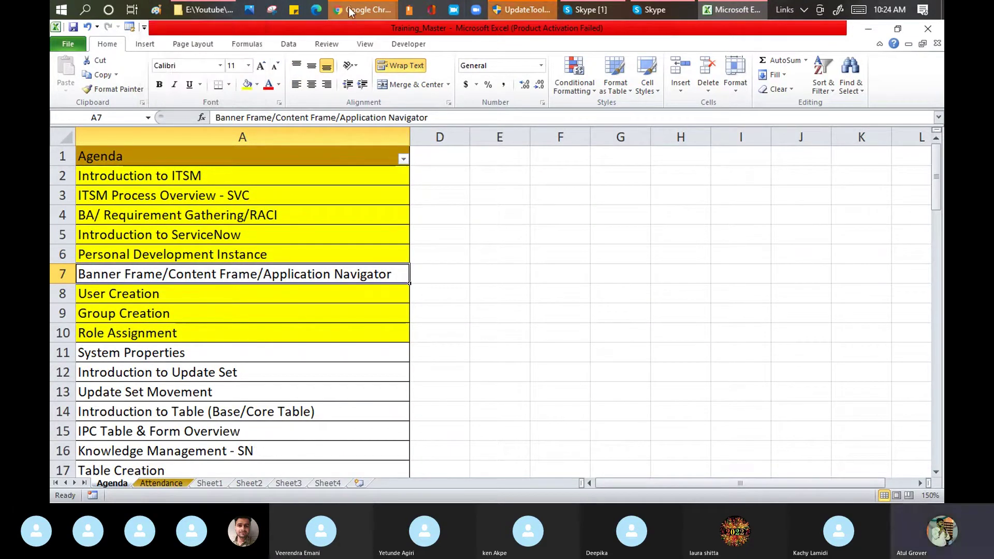
pyautogui.moveTo(374, 11)
pyautogui.click(269, 64)
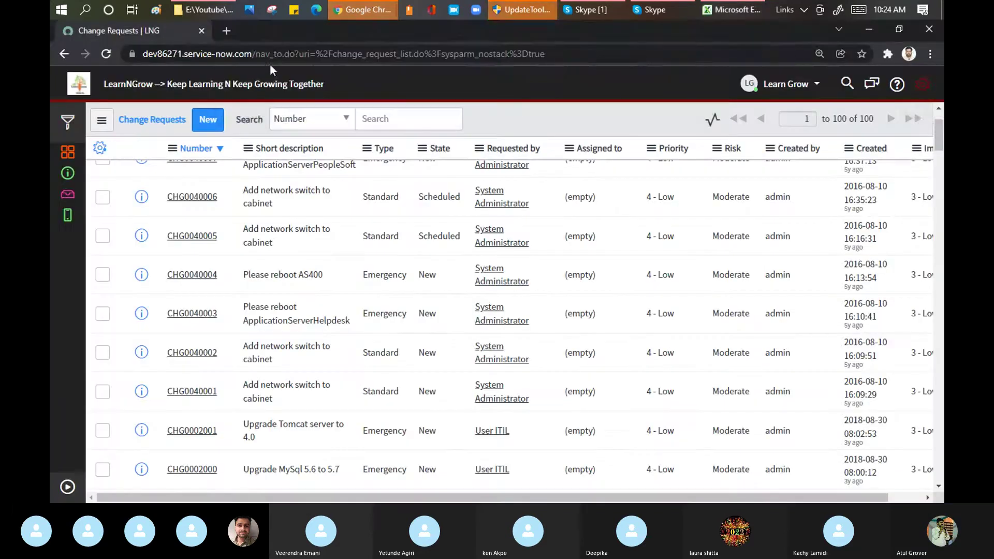
# - Check the Skype training call window and return to the beginning of the change request list in Chrome
pyautogui.click(586, 12)
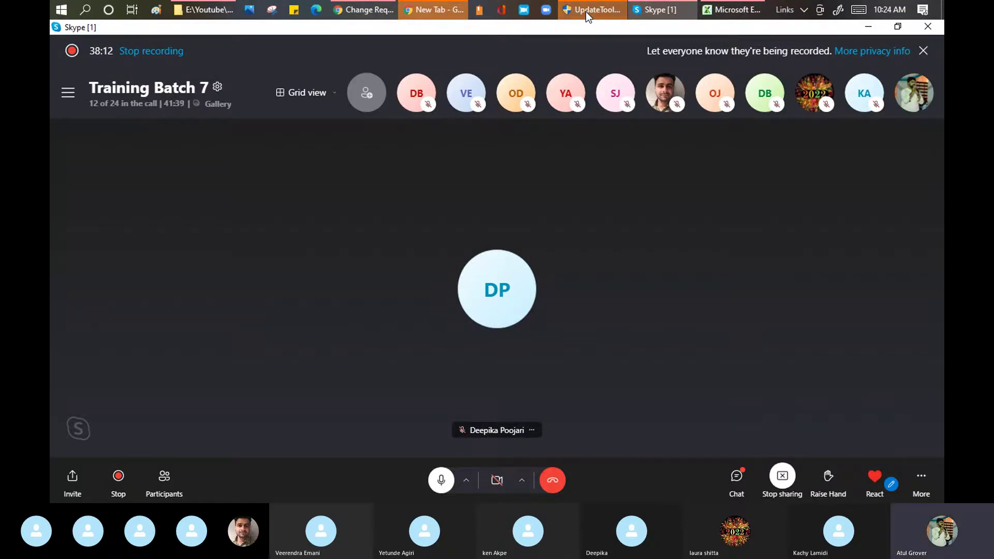
pyautogui.click(376, 11)
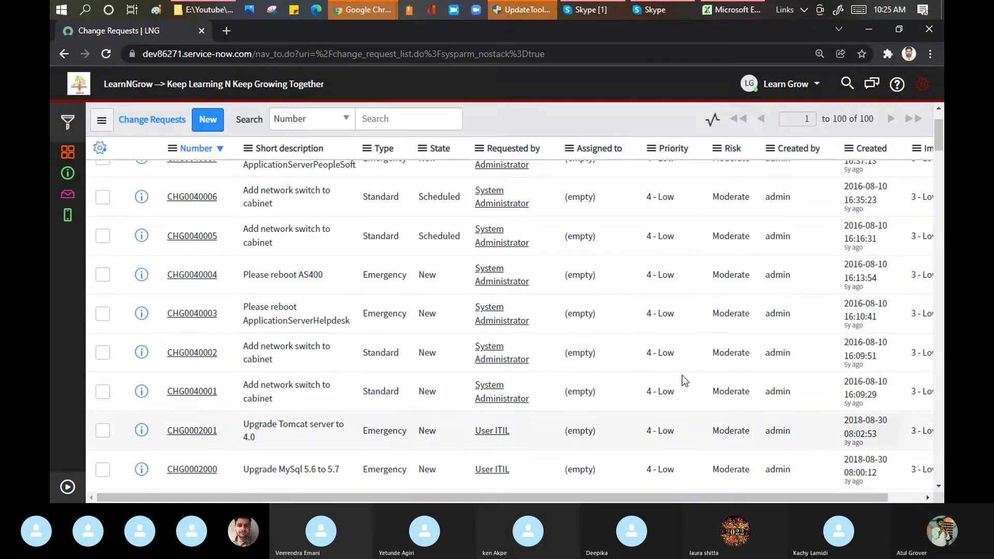
pyautogui.scroll(2, 938, 132)
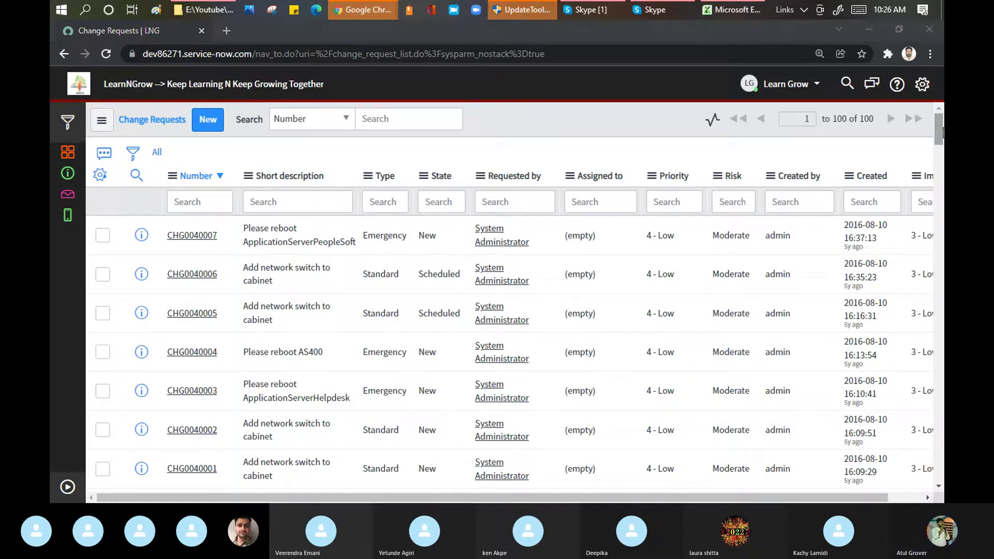
# - Open Microsoft Word 2010 with a blank document and dismiss the Office activation wizard
pyautogui.press('super')
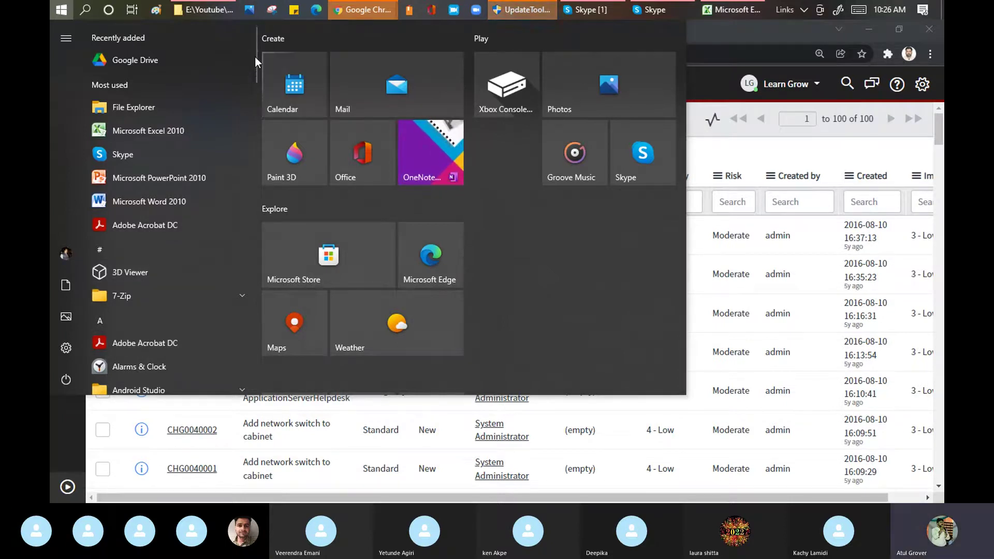
pyautogui.moveTo(256, 55); pyautogui.dragTo(253, 168)
pyautogui.scroll(-2, 253, 169)
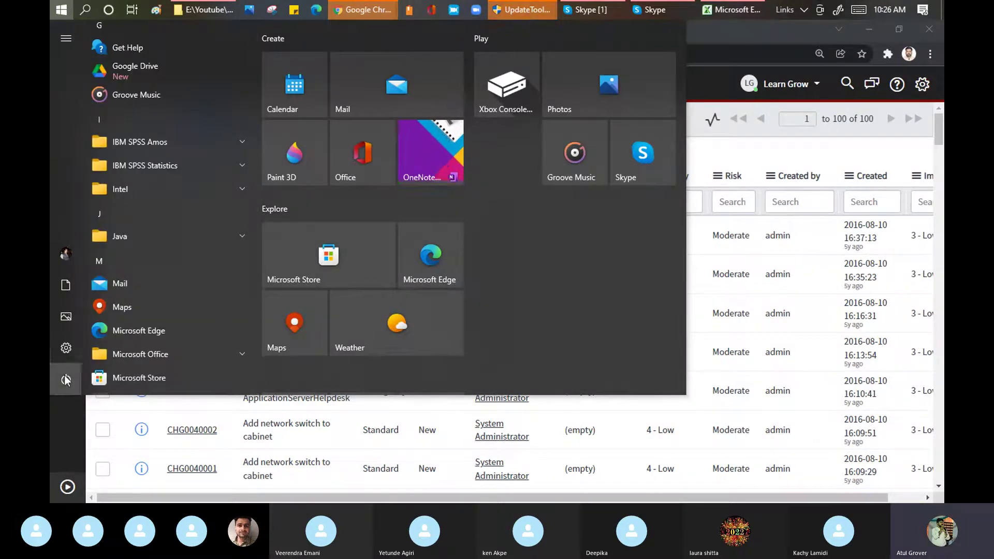
pyautogui.click(64, 40)
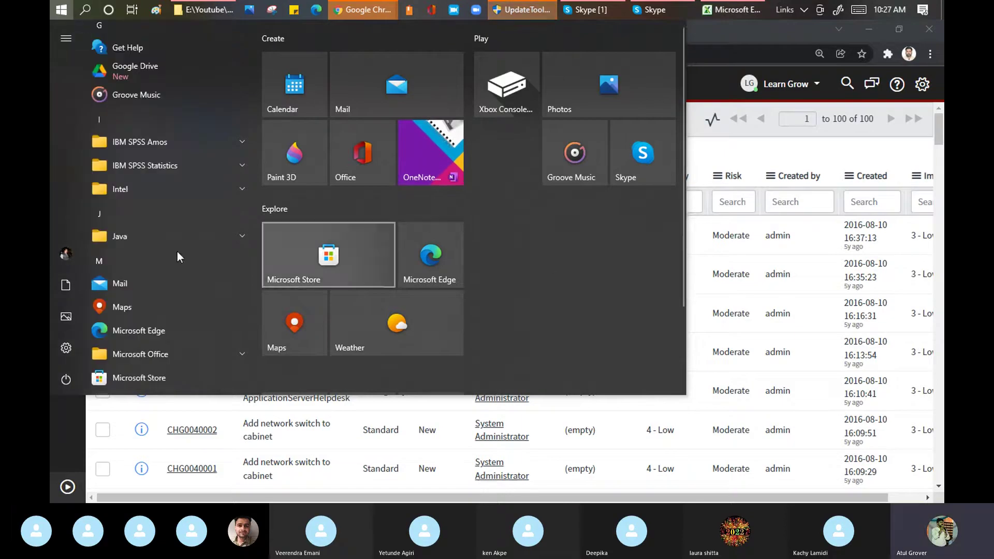
pyautogui.moveTo(254, 179)
pyautogui.moveTo(254, 175); pyautogui.dragTo(246, 65)
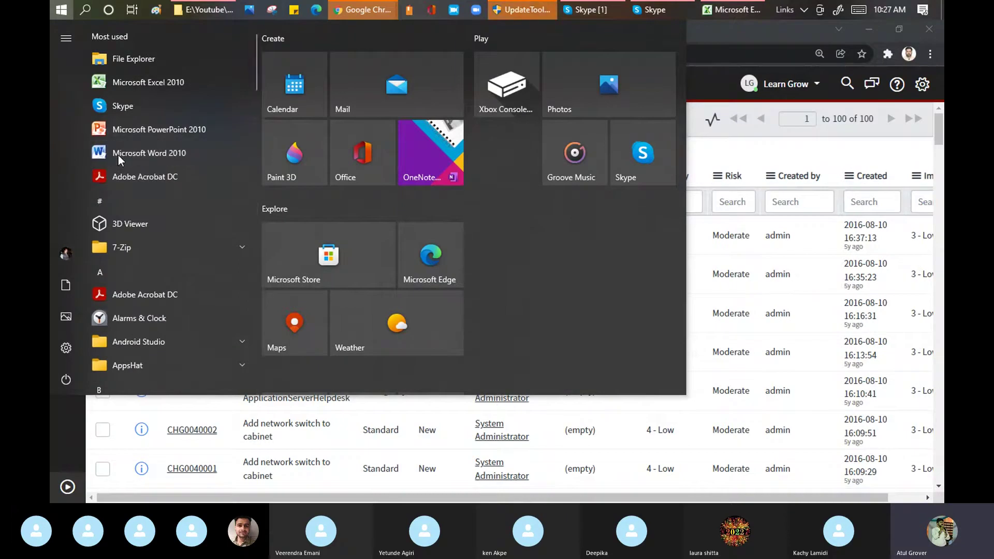
pyautogui.click(119, 155)
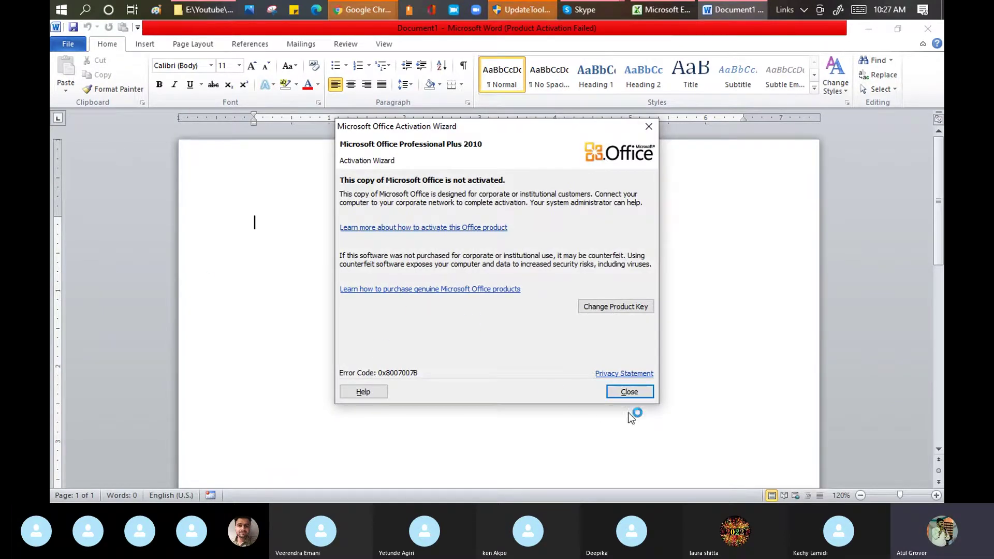
pyautogui.click(629, 392)
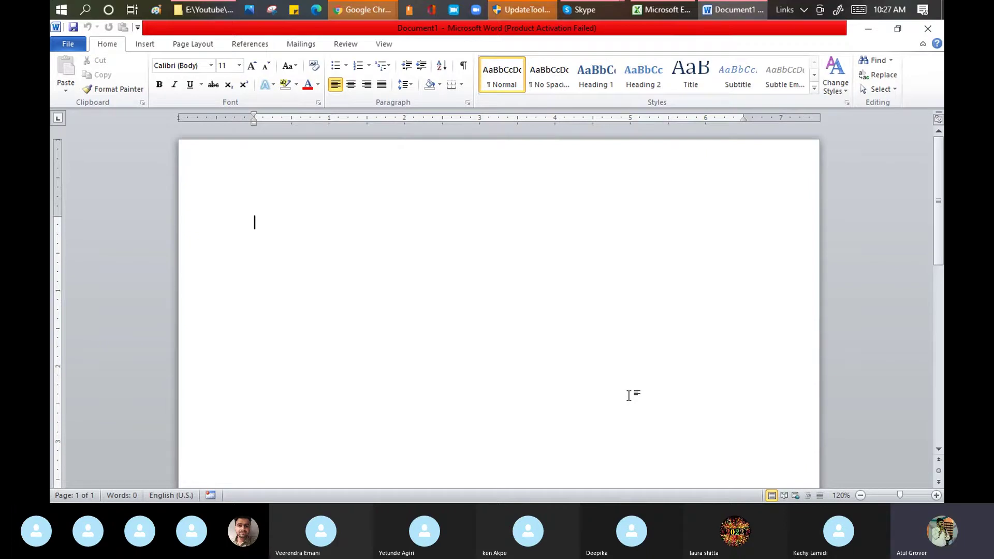
# - Write the heading "Update Set" in the blank document and enlarge its text to 48 pt
pyautogui.write('Update')
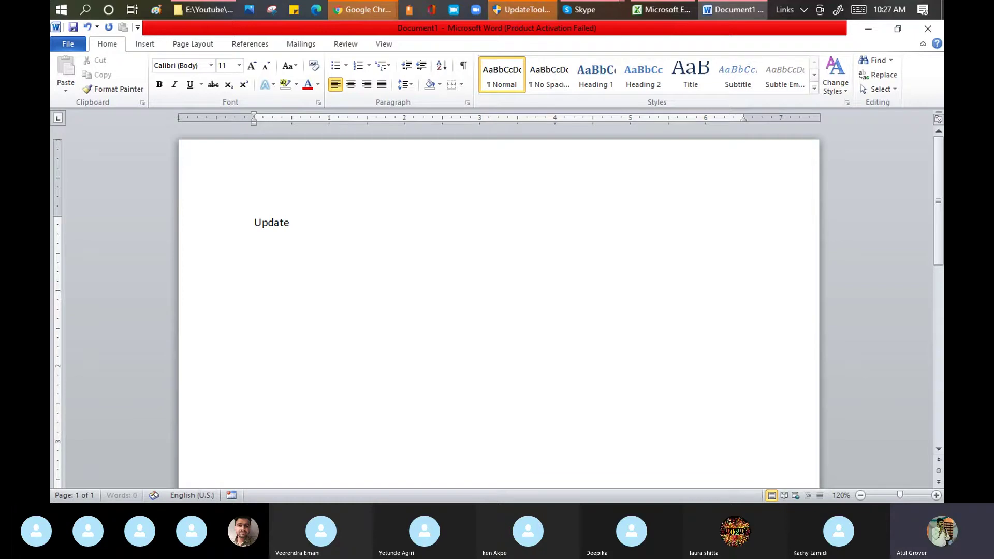
pyautogui.write('Set')
pyautogui.hotkey('ctrl', 'a')
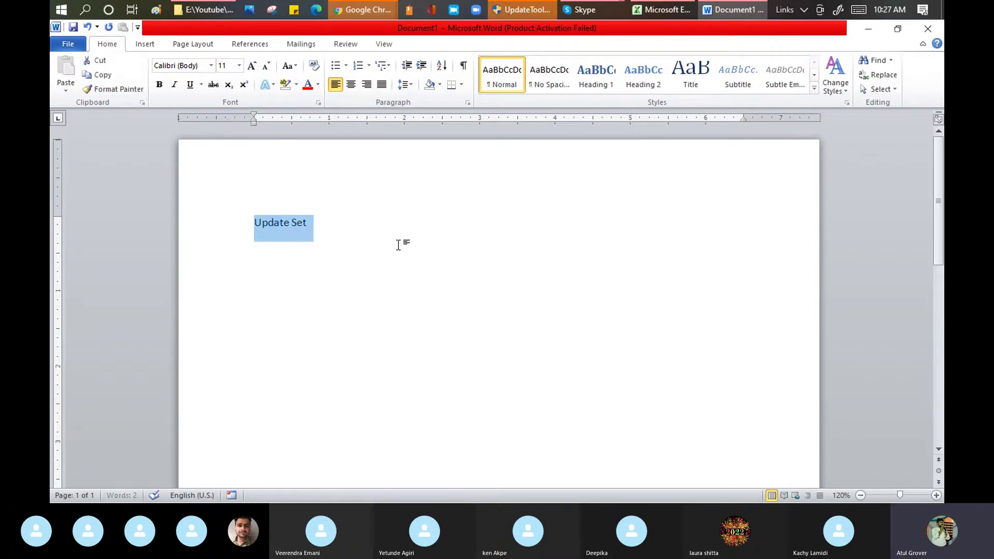
pyautogui.hotkey('ctrl', 'shift', '.')
pyautogui.hotkey('ctrl', 'shift', '.')
pyautogui.hotkey('ctrl', 'shift', '.')
pyautogui.hotkey('ctrl', 'shift', '.')
pyautogui.hotkey('ctrl', 'shift', '.')
pyautogui.hotkey('ctrl', 'shift', '.')
pyautogui.hotkey('ctrl', 'shift', '.')
pyautogui.hotkey('ctrl', 'shift', '.')
pyautogui.hotkey('ctrl', 'shift', '.')
pyautogui.hotkey('ctrl', 'shift', '.')
pyautogui.hotkey('ctrl', 'shift', '.')
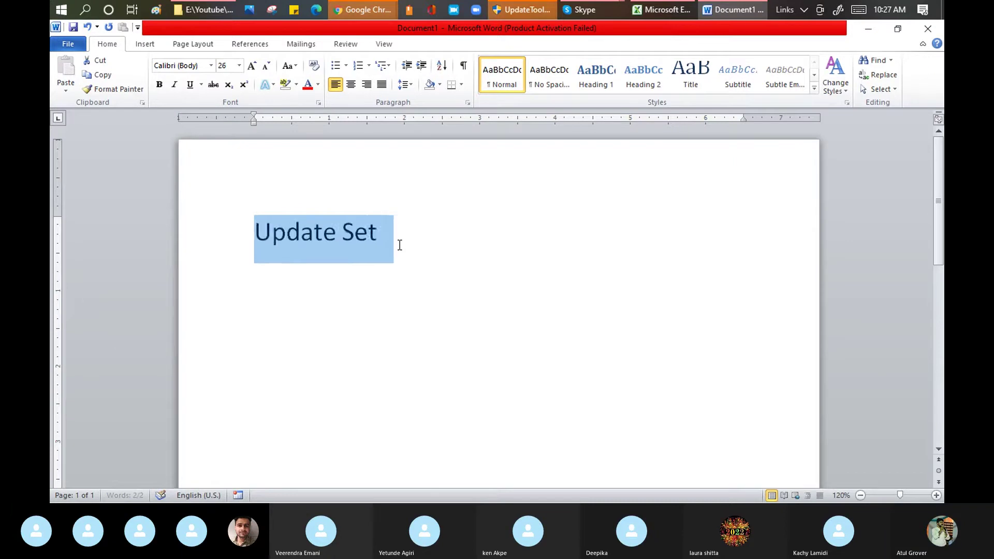
pyautogui.click(525, 247)
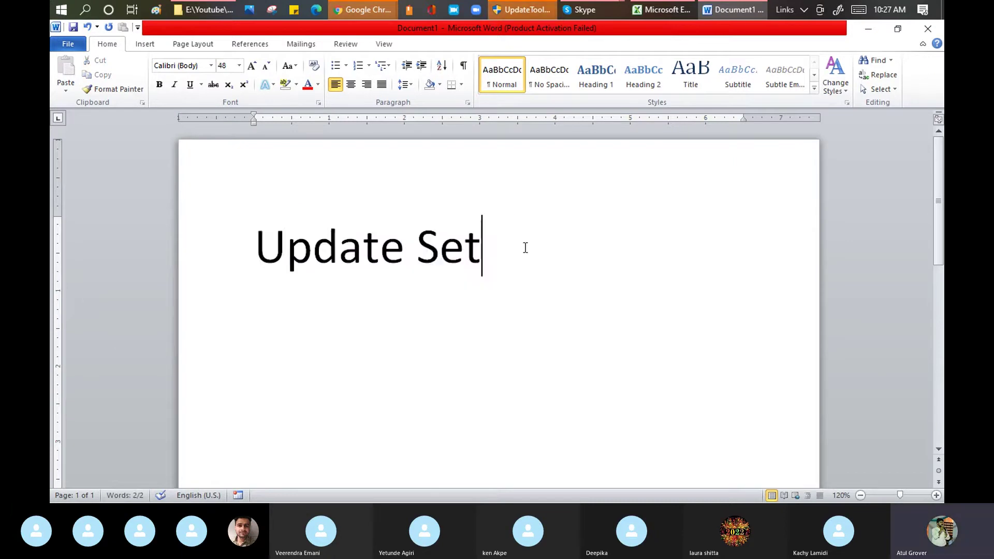
# - Add the lines "Why?", "3 Env" and "Dev – Test -- PROD" below the Update Set heading
pyautogui.press('Return')
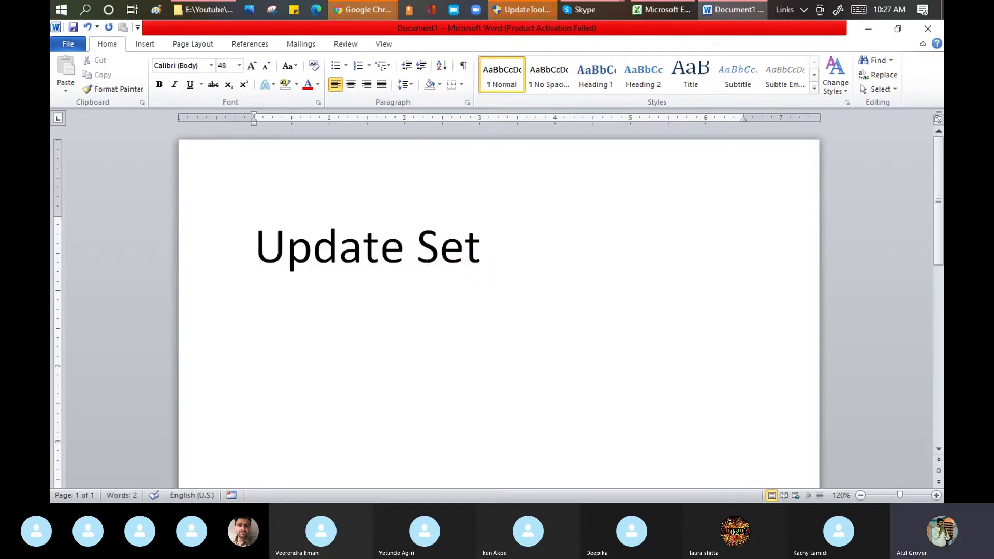
pyautogui.write('Why?')
pyautogui.press('Return')
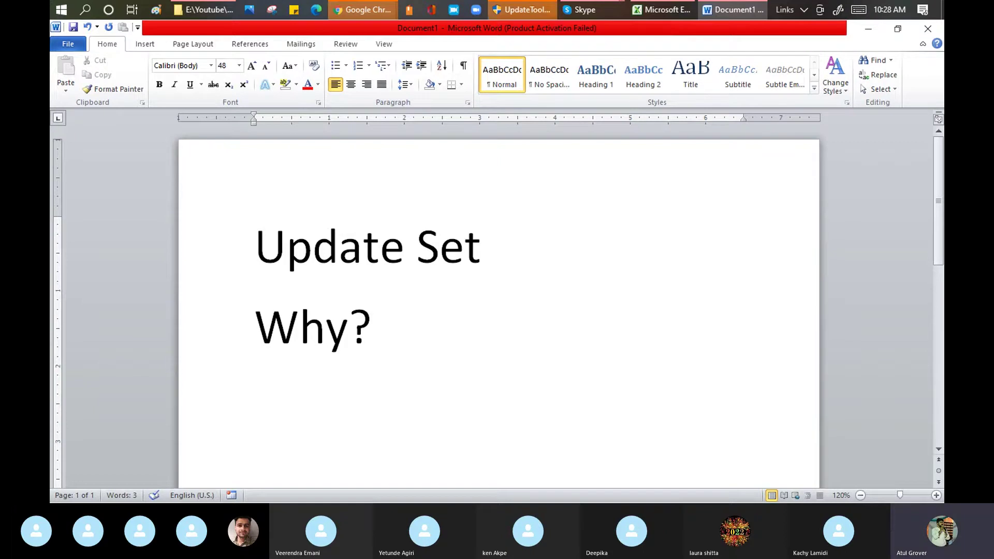
pyautogui.write('3')
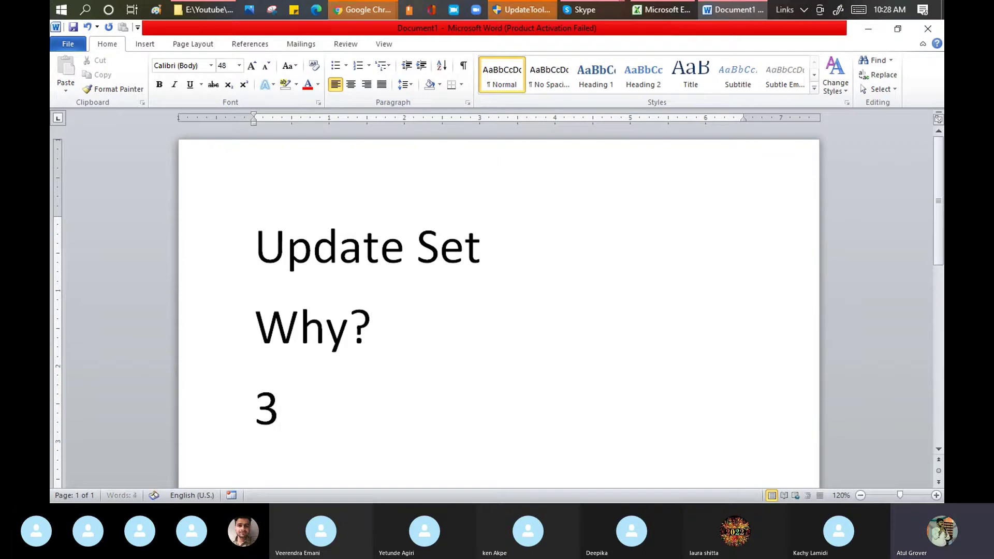
pyautogui.write(' Env')
pyautogui.press('Return')
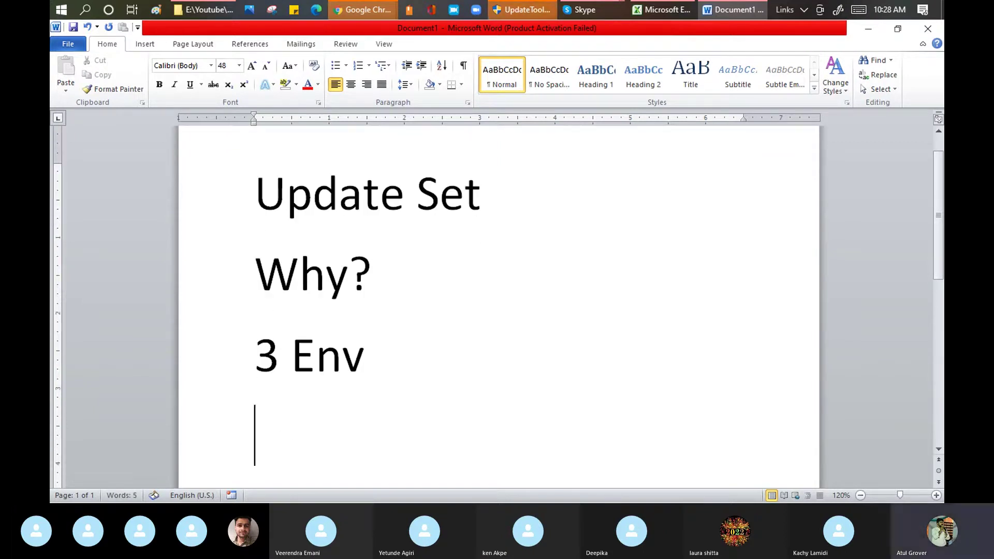
pyautogui.write('Dev --')
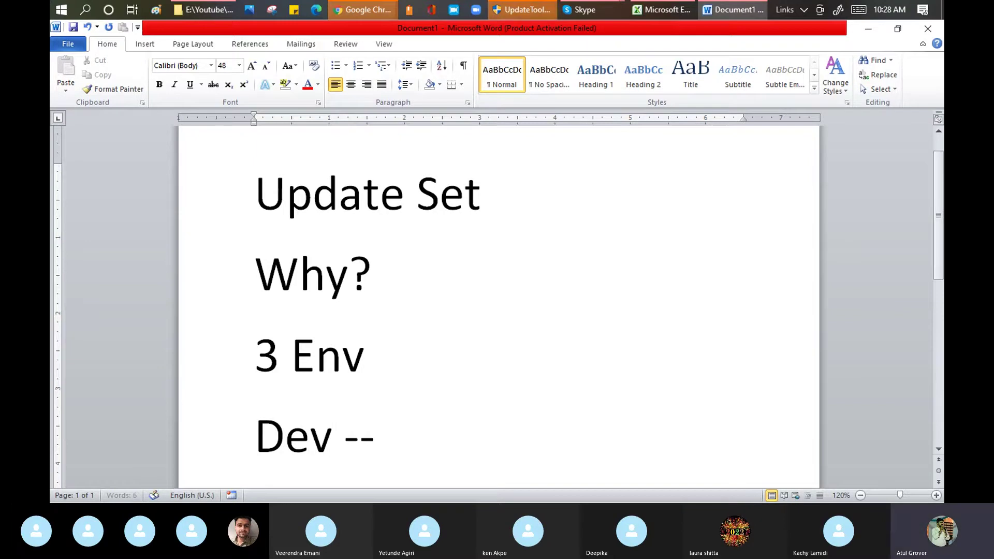
pyautogui.write(' Test -')
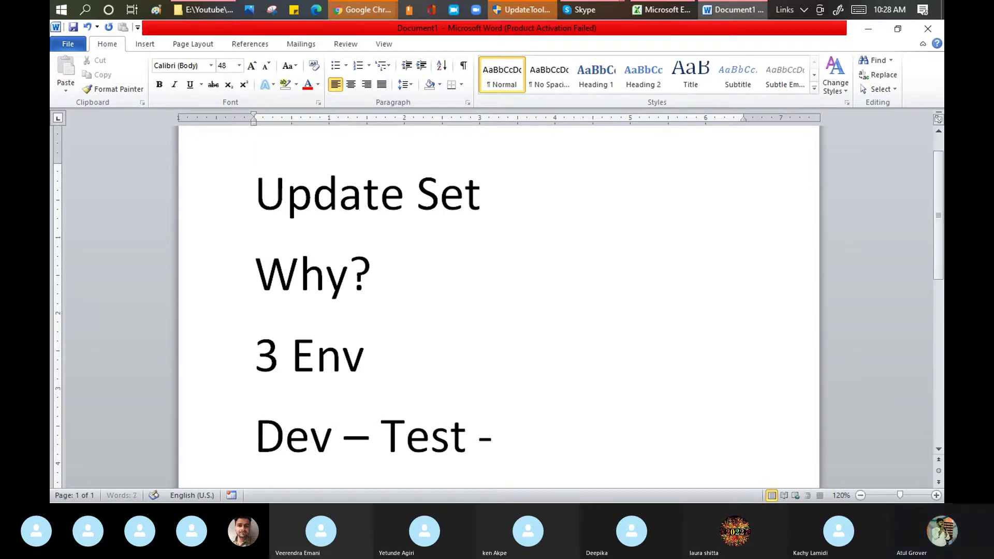
pyautogui.press('BackSpace')
pyautogui.press('BackSpace')
pyautogui.write('- PROD')
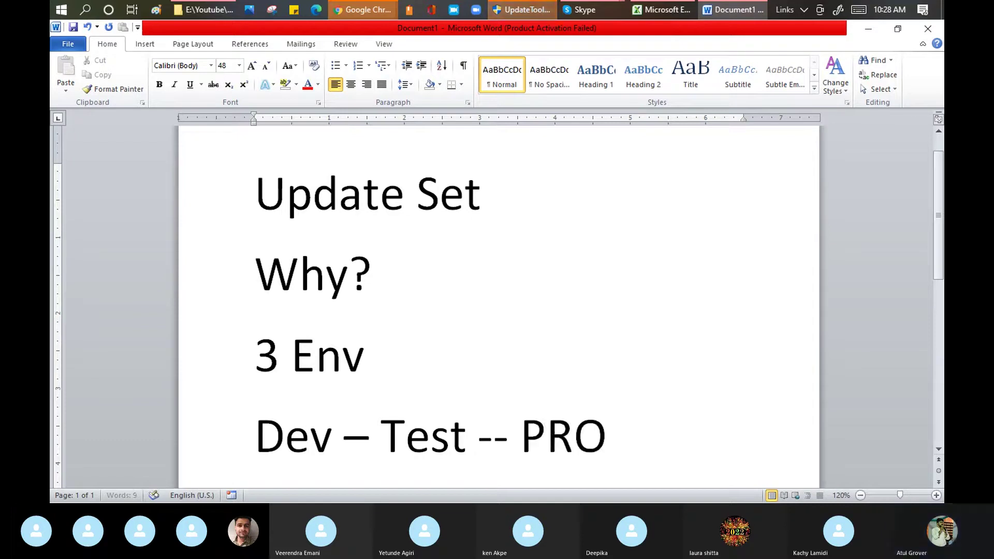
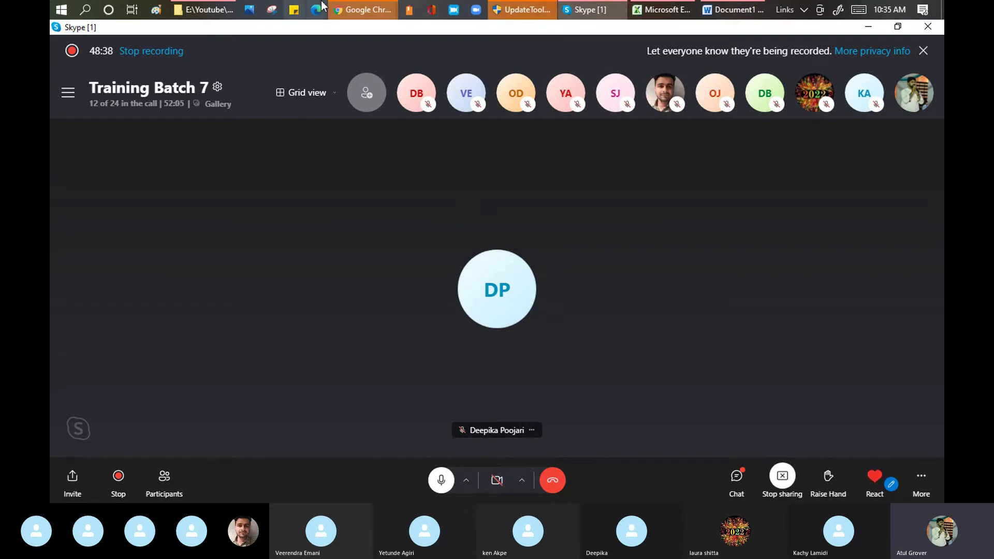
# - Search Google for "update set in servicenow" in a new Chrome tab and highlight "configuration" in the first result's definition
pyautogui.moveTo(371, 11)
pyautogui.click(276, 32)
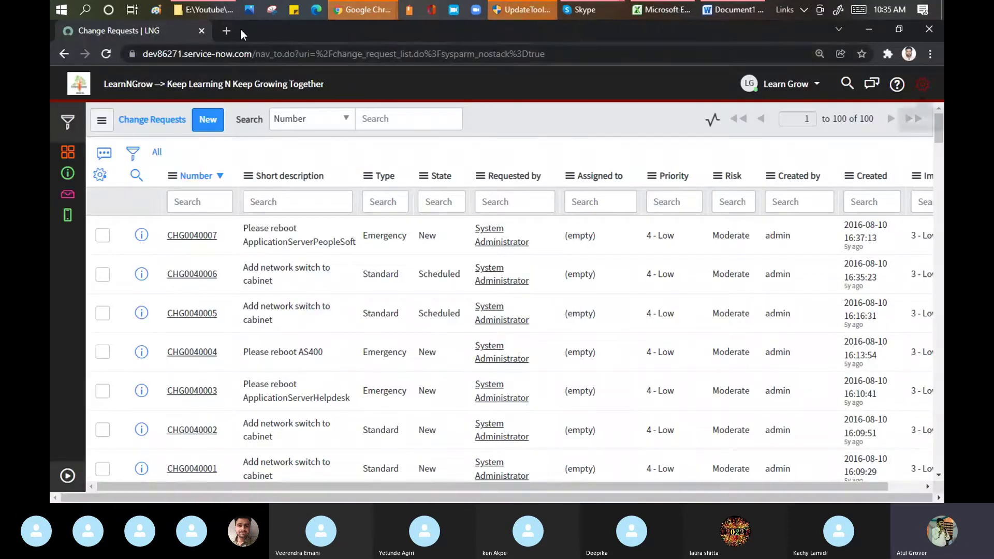
pyautogui.click(225, 29)
pyautogui.write('up')
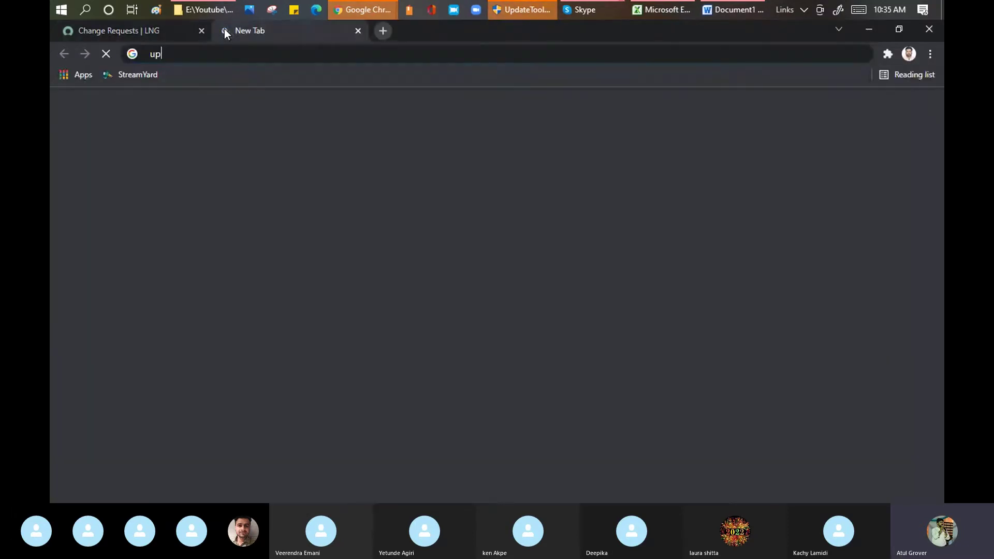
pyautogui.write('date set')
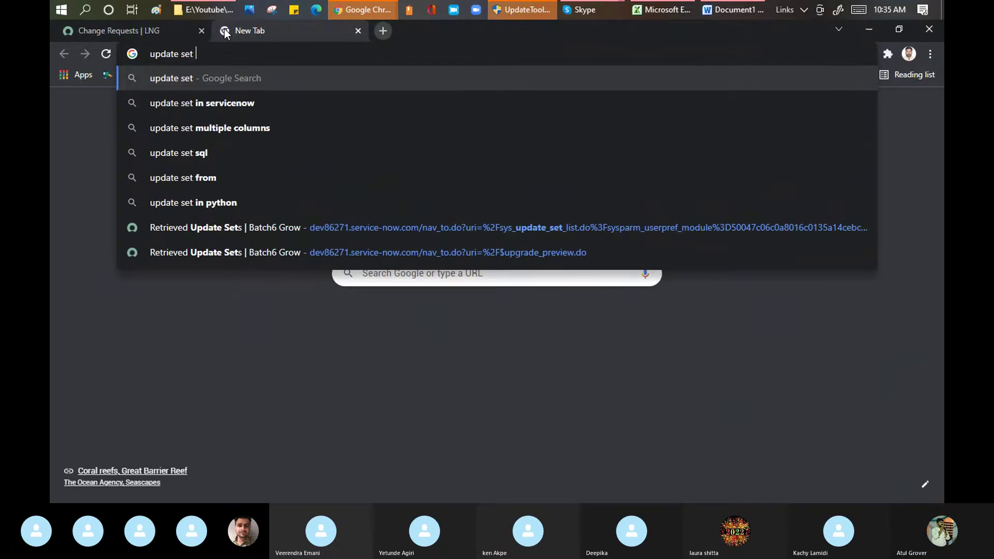
pyautogui.press('Down')
pyautogui.press('Return')
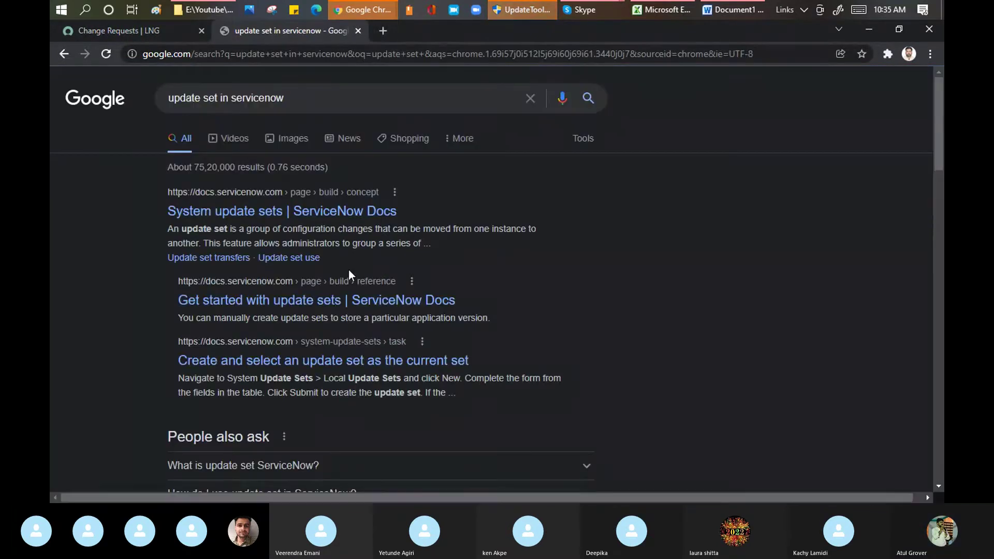
pyautogui.moveTo(220, 228); pyautogui.dragTo(361, 234)
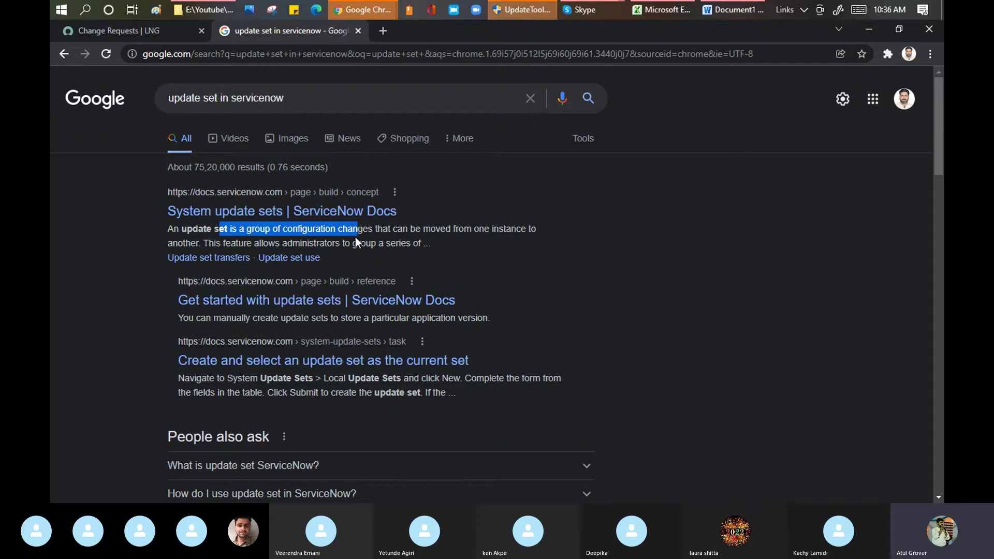
pyautogui.doubleClick(298, 231)
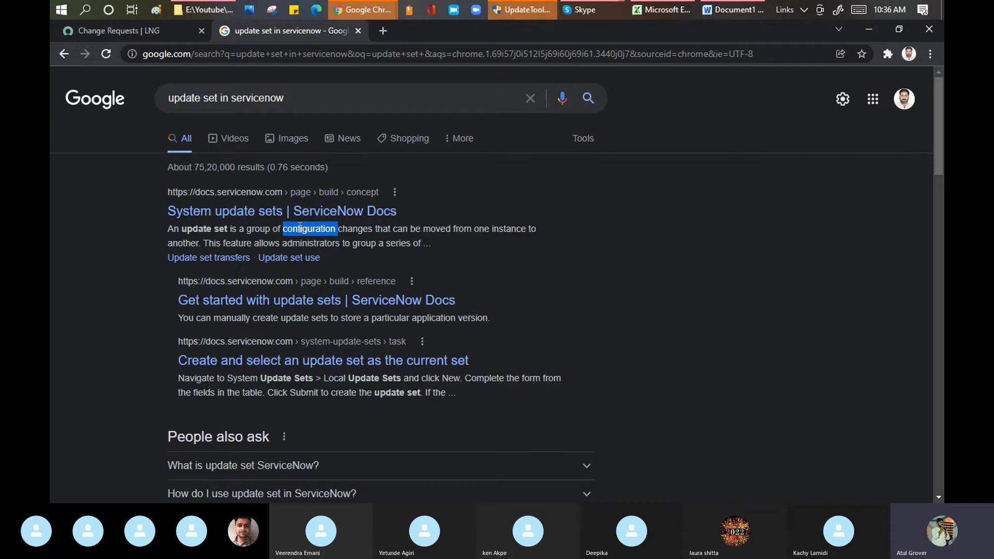
# - Switch to the Word notes and point out the environments in the "Dev – UAT – PROD" line
pyautogui.click(719, 14)
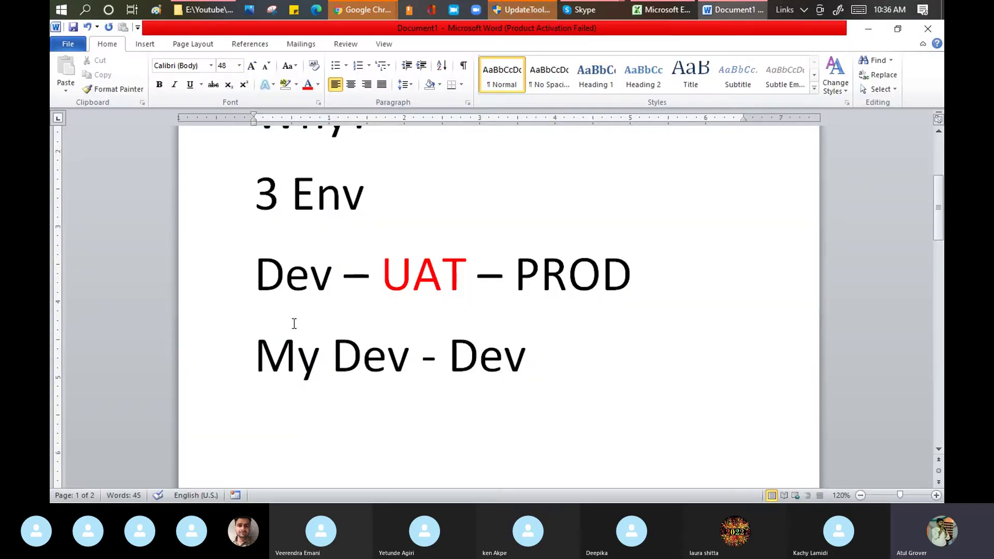
pyautogui.click(330, 274)
pyautogui.click(477, 273)
pyautogui.click(663, 277)
# - Check the Skype training call window and return to the update set search results in Chrome
pyautogui.moveTo(355, 11)
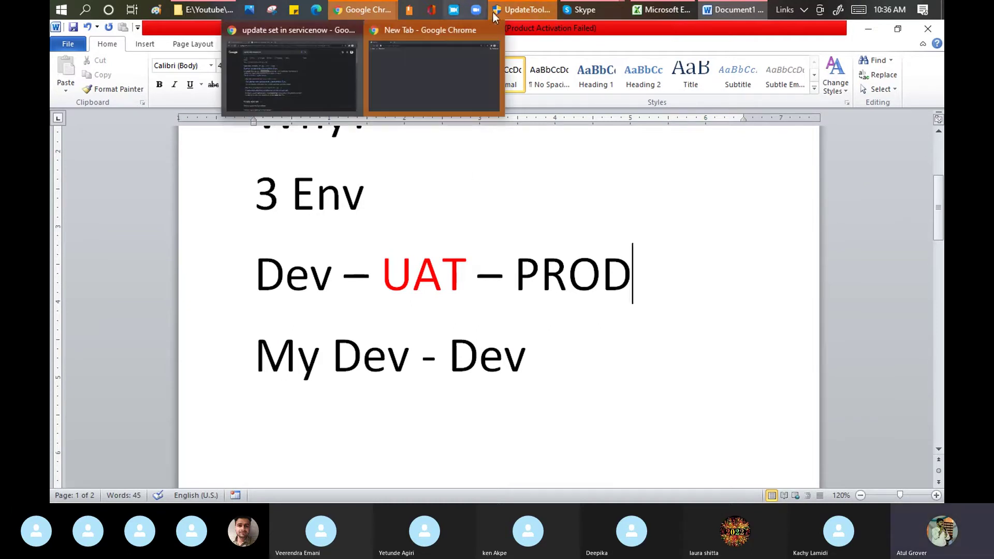
pyautogui.moveTo(580, 12)
pyautogui.click(520, 64)
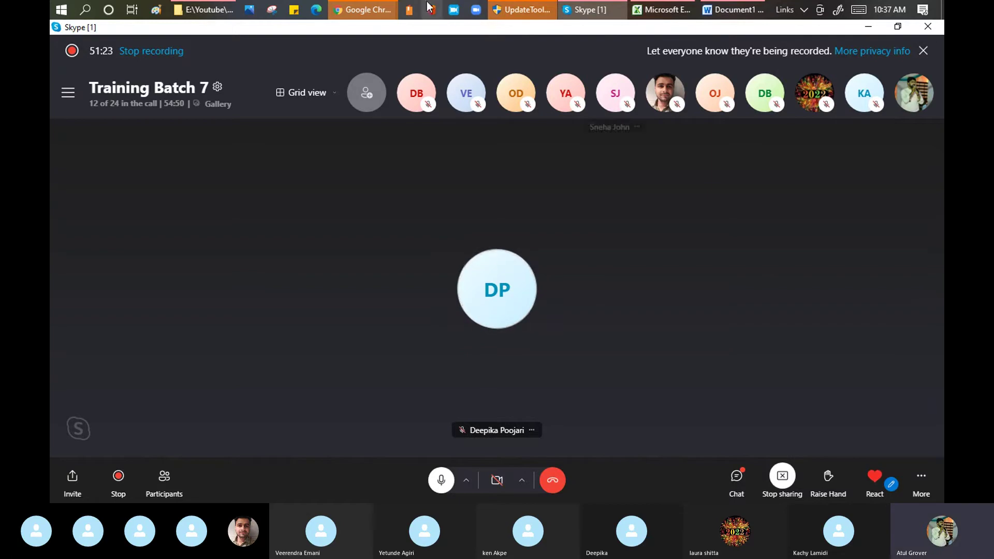
pyautogui.moveTo(370, 8)
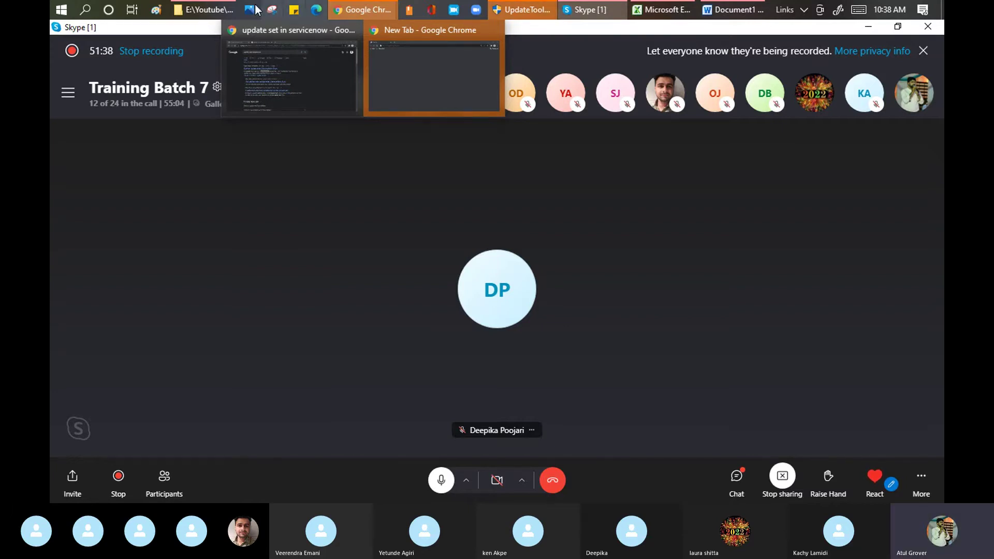
pyautogui.moveTo(348, 52)
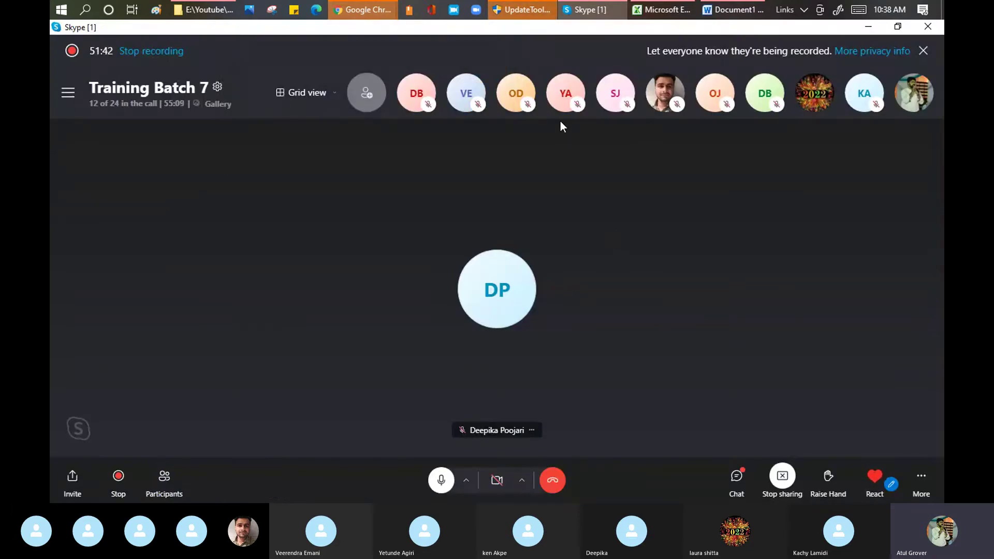
pyautogui.click(357, 7)
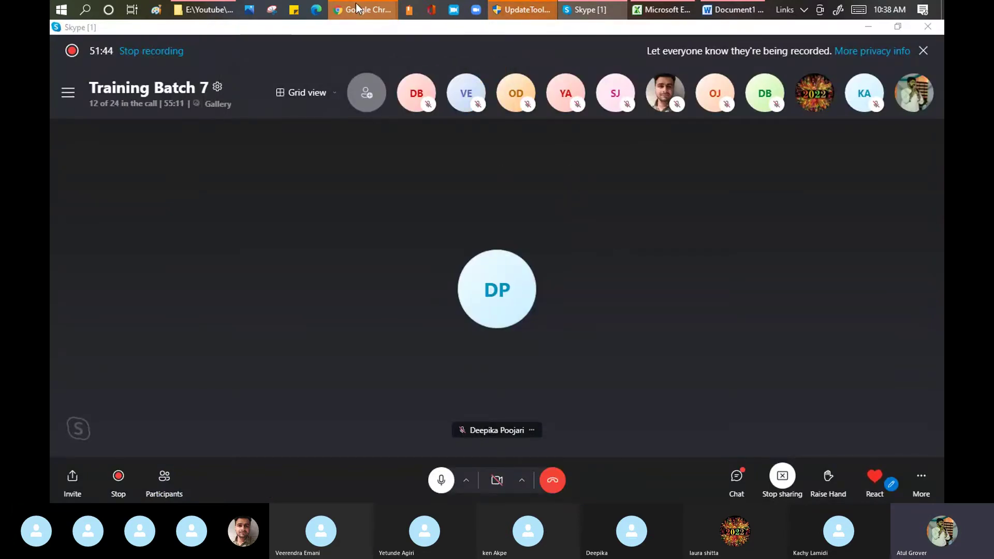
pyautogui.click(268, 73)
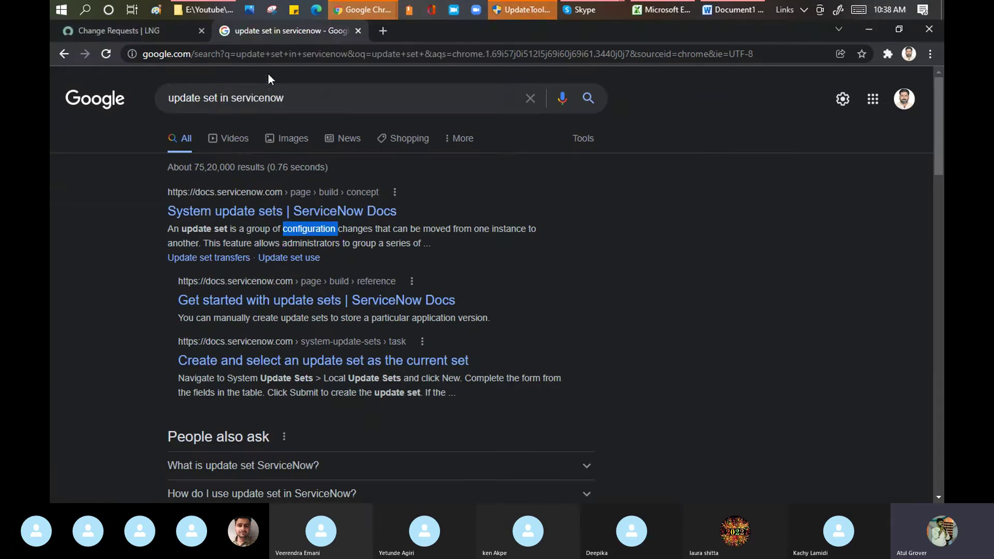
# - Go back to the ServiceNow change request list, expand the navigator, filter it for "update" and clear the filter
pyautogui.click(156, 34)
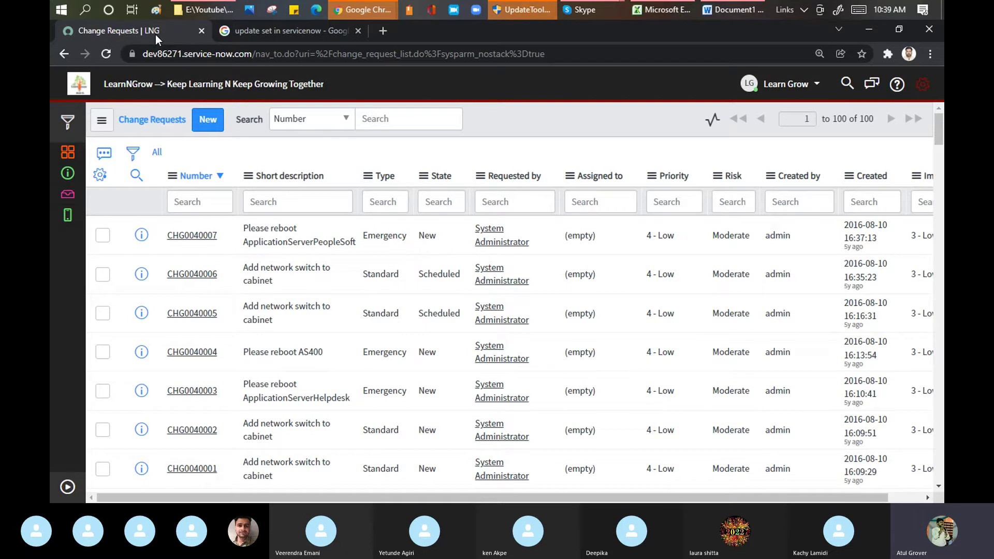
pyautogui.click(70, 483)
pyautogui.click(125, 122)
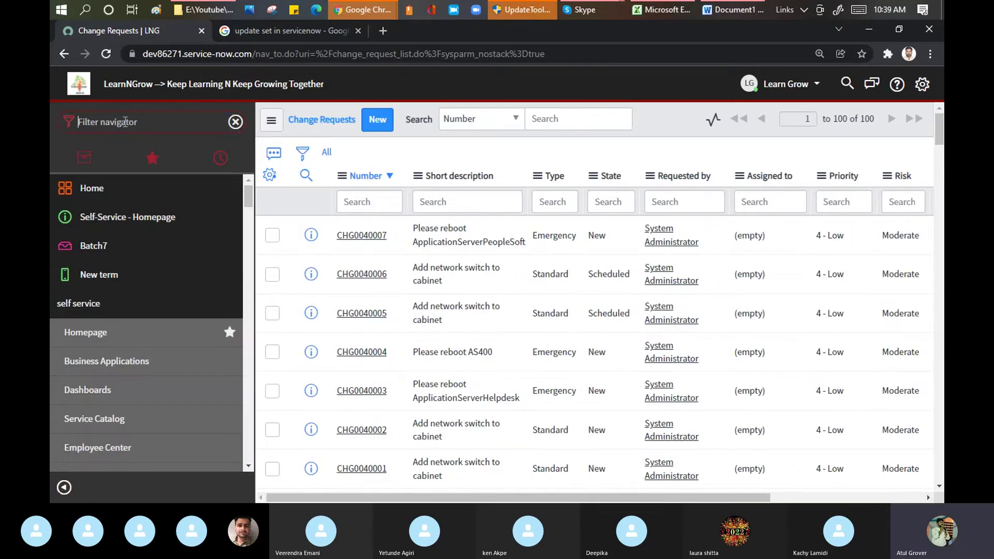
pyautogui.write('update')
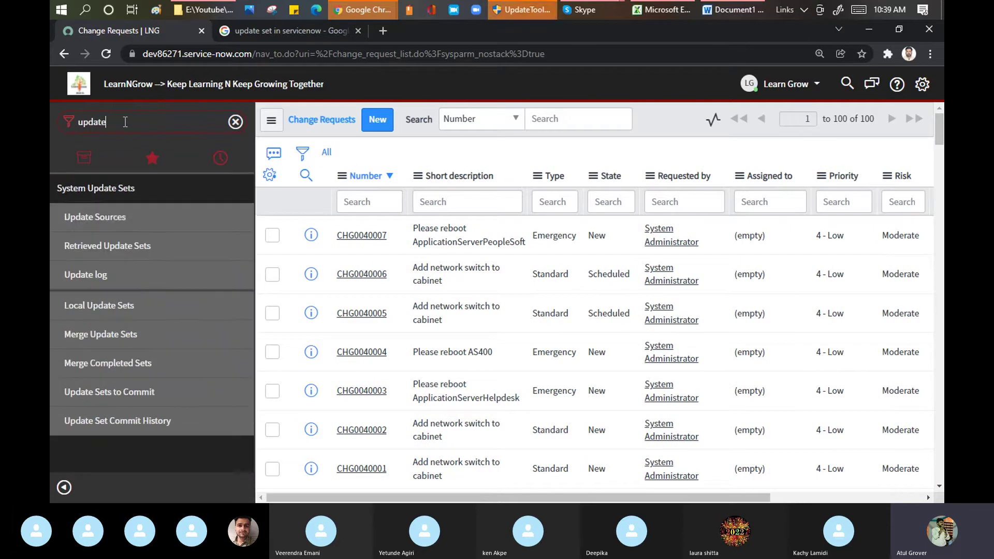
pyautogui.click(235, 121)
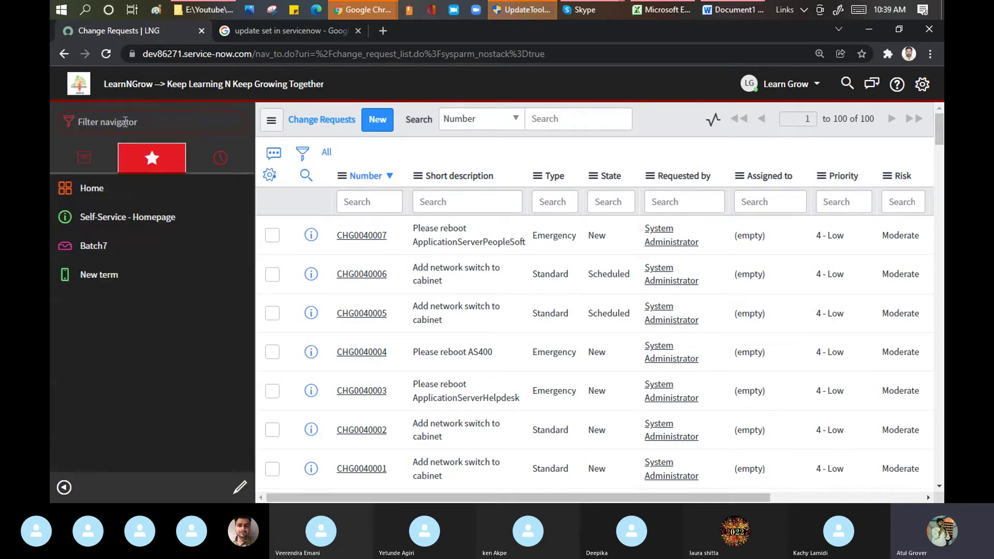
# - Enable "Show update set picker in header" in the Developer section of System Settings and close the settings
pyautogui.click(923, 85)
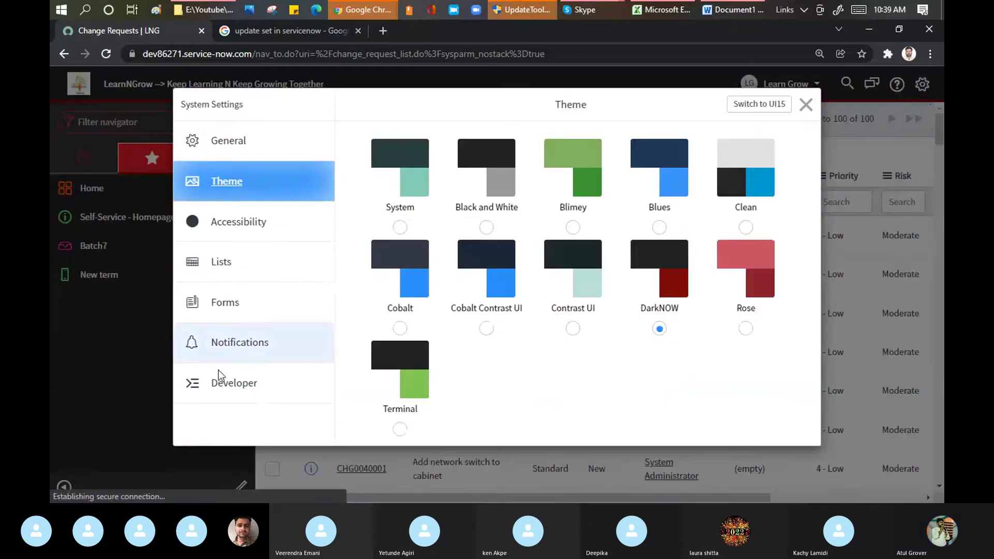
pyautogui.click(226, 393)
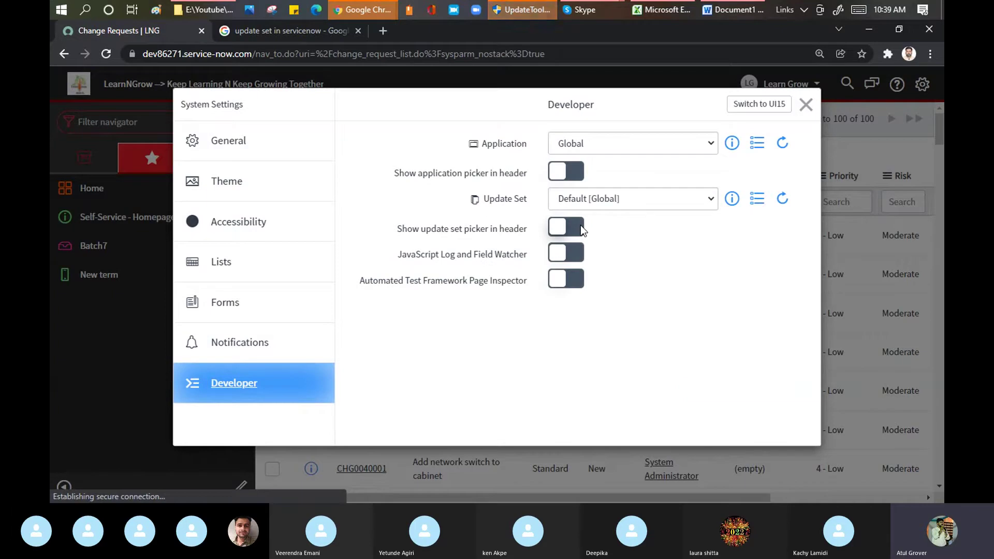
pyautogui.moveTo(399, 230); pyautogui.dragTo(534, 233)
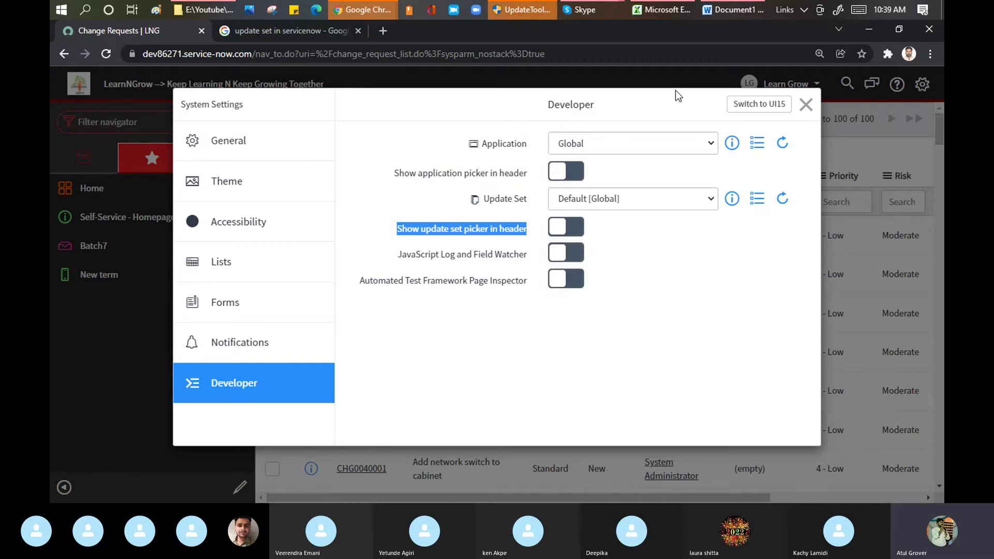
pyautogui.click(576, 228)
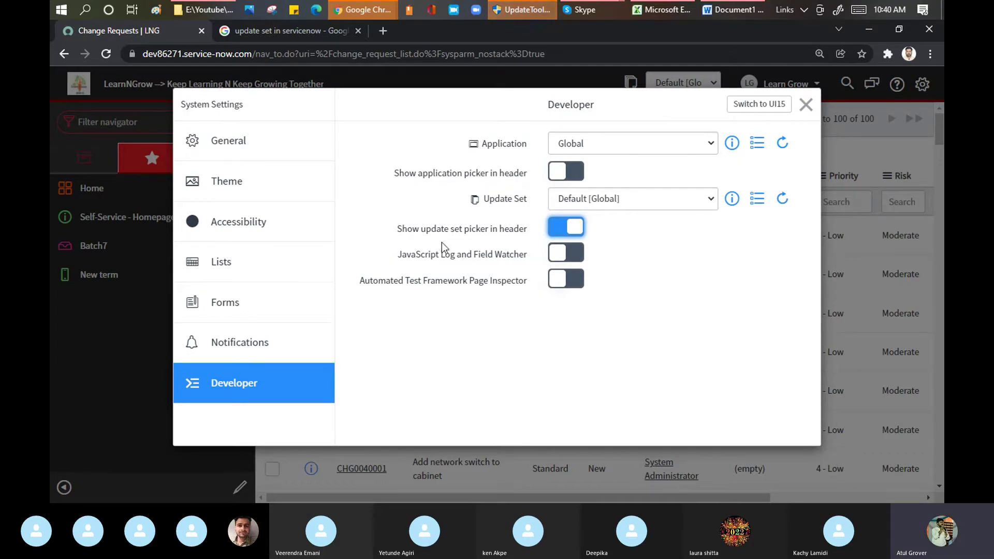
pyautogui.moveTo(412, 229); pyautogui.dragTo(533, 222)
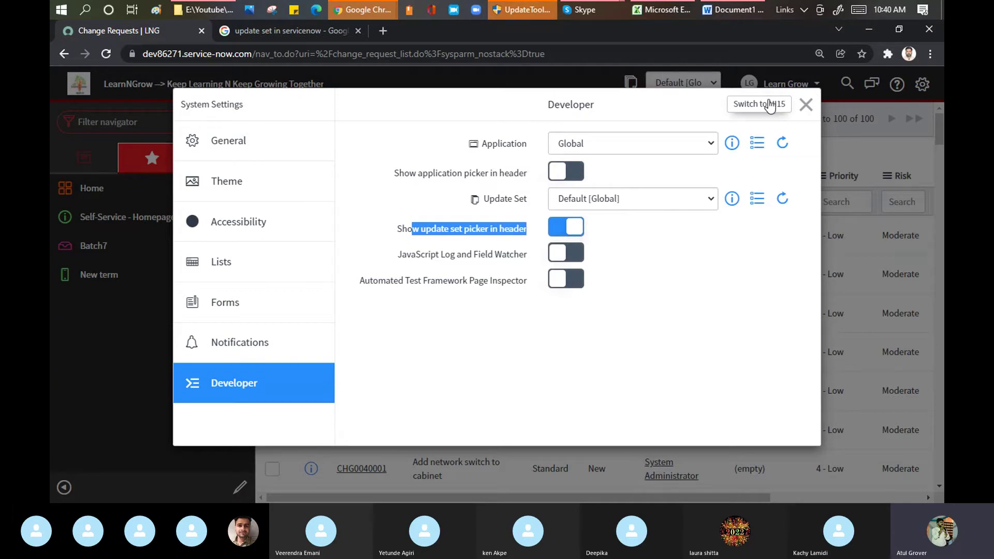
pyautogui.click(805, 104)
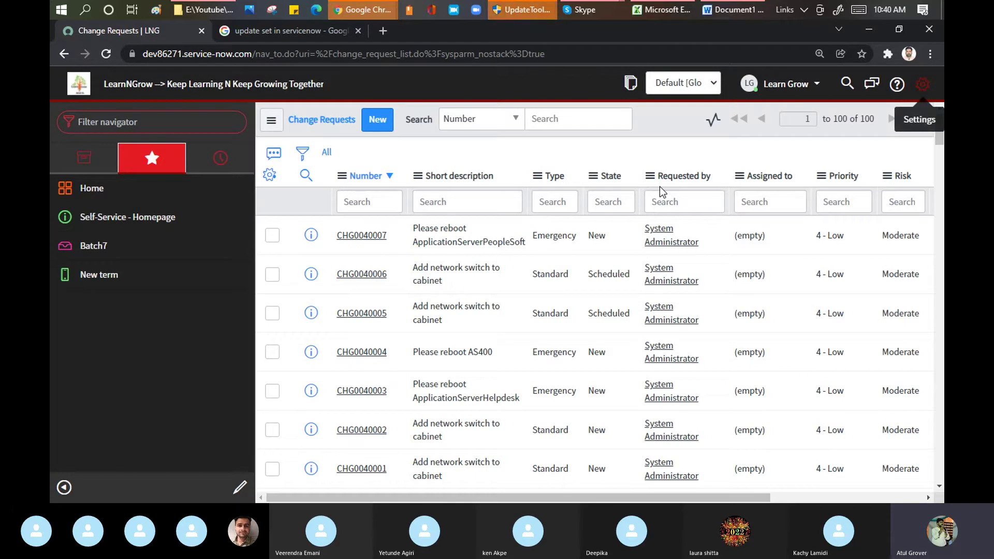
# - View the choices in the header's update set picker, filter the navigator for "update se" and open Local Update Sets
pyautogui.click(715, 84)
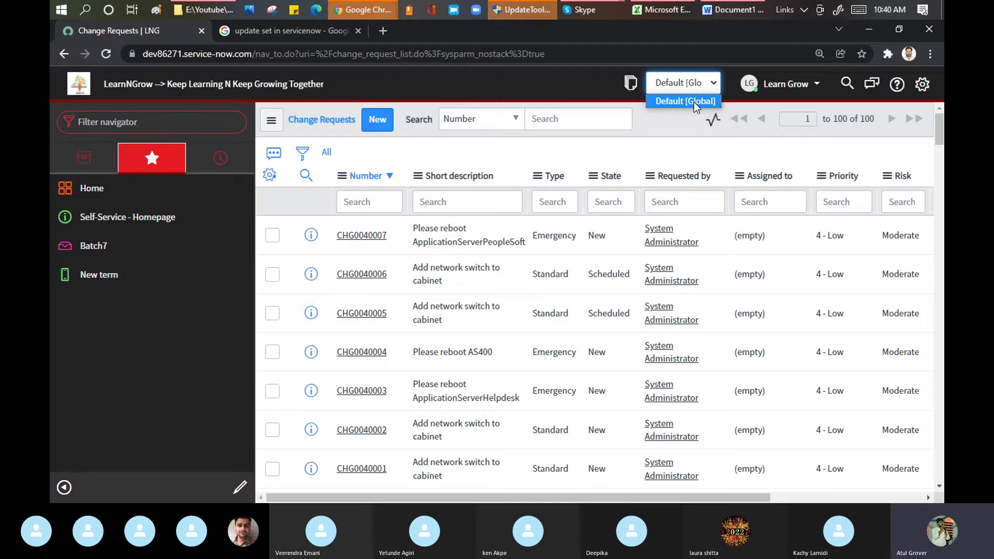
pyautogui.click(179, 122)
pyautogui.click(179, 122)
pyautogui.write('update se')
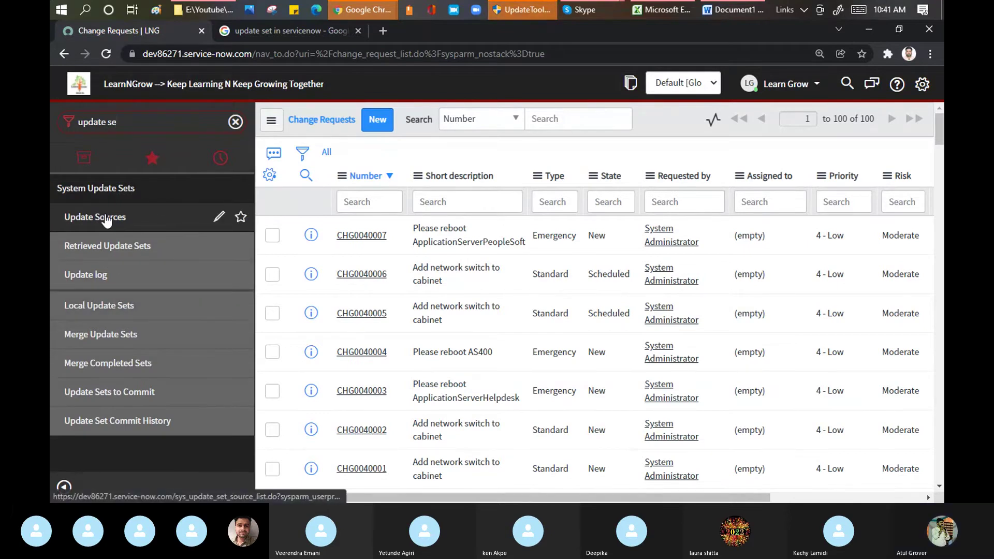
pyautogui.click(73, 305)
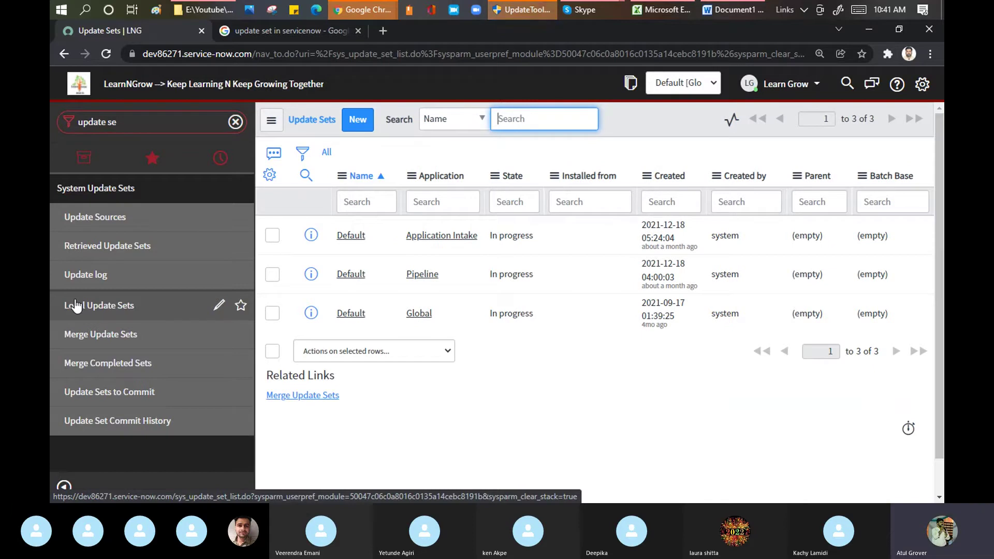
# - Collapse the navigator and start a new update set record named "Batch7_LNG"
pyautogui.click(69, 488)
pyautogui.click(189, 121)
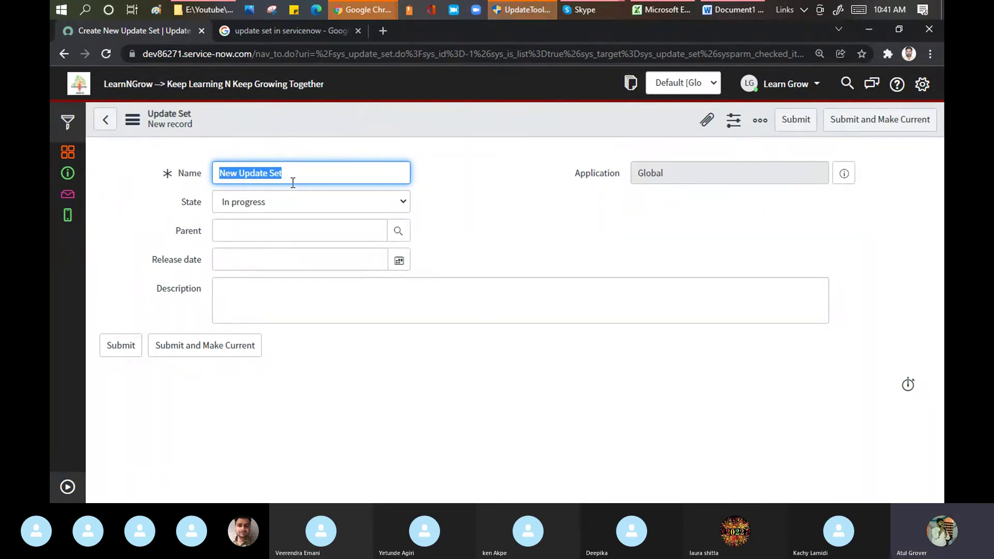
pyautogui.write('Batch7_LNG')
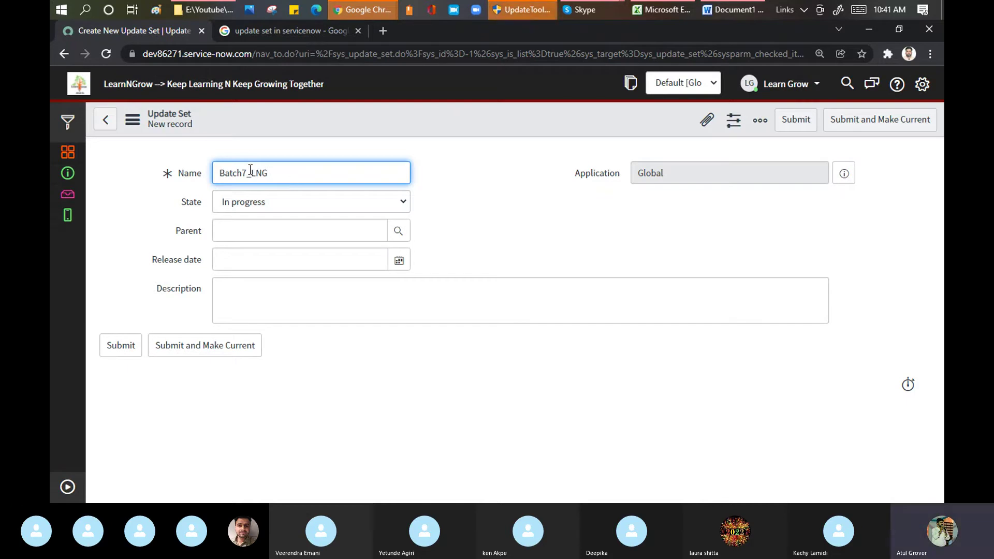
pyautogui.moveTo(247, 171); pyautogui.dragTo(189, 174)
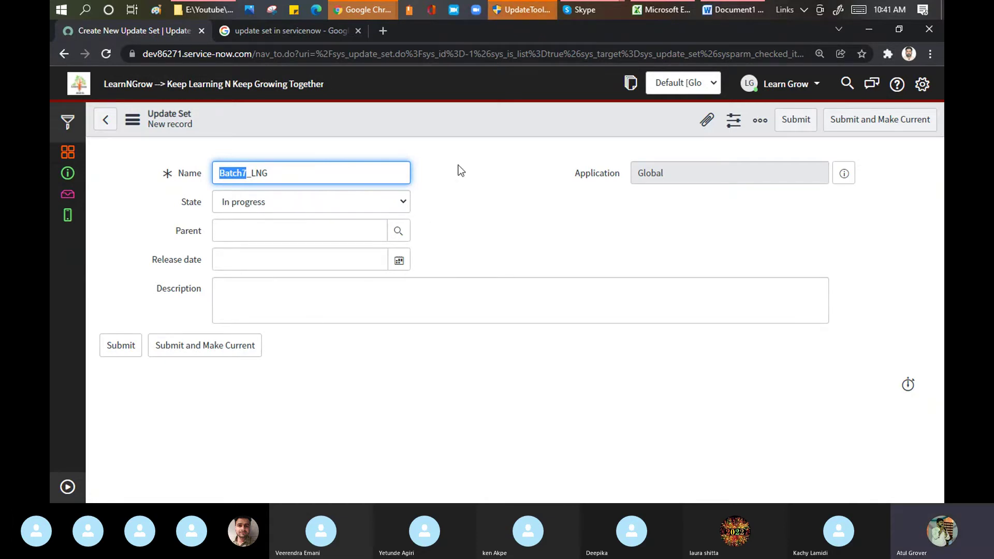
# - Examine the State options and the Parent field on the new update set form
pyautogui.click(235, 202)
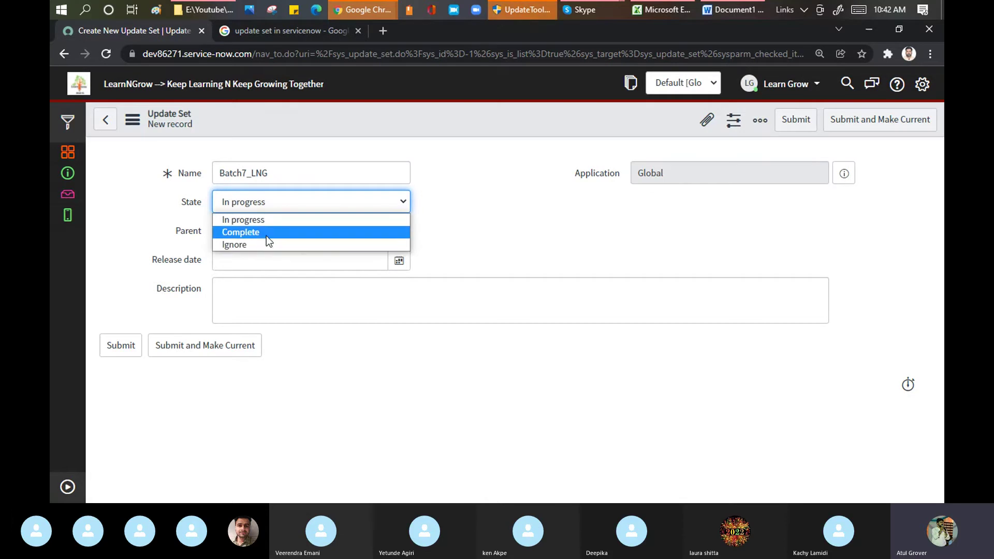
pyautogui.click(511, 209)
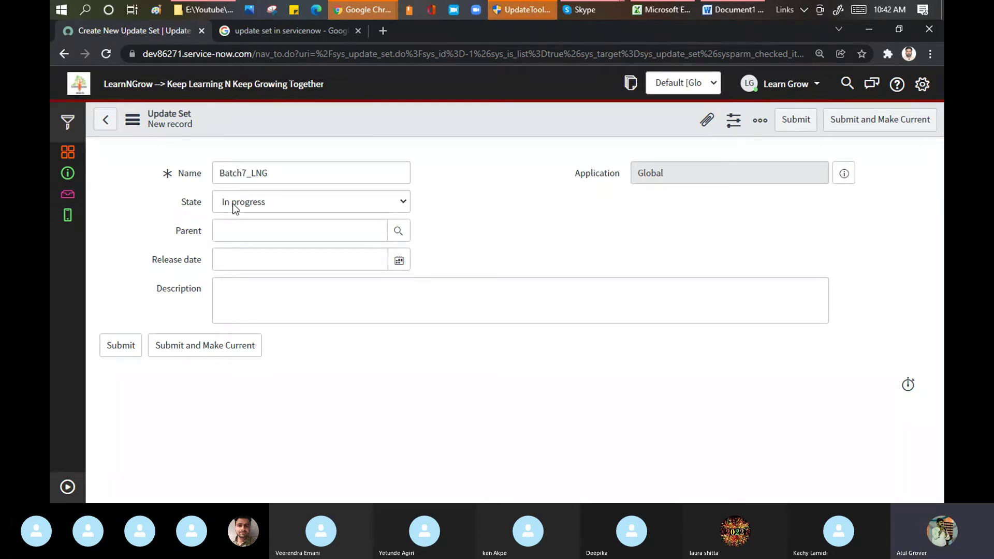
pyautogui.doubleClick(210, 174)
pyautogui.click(224, 235)
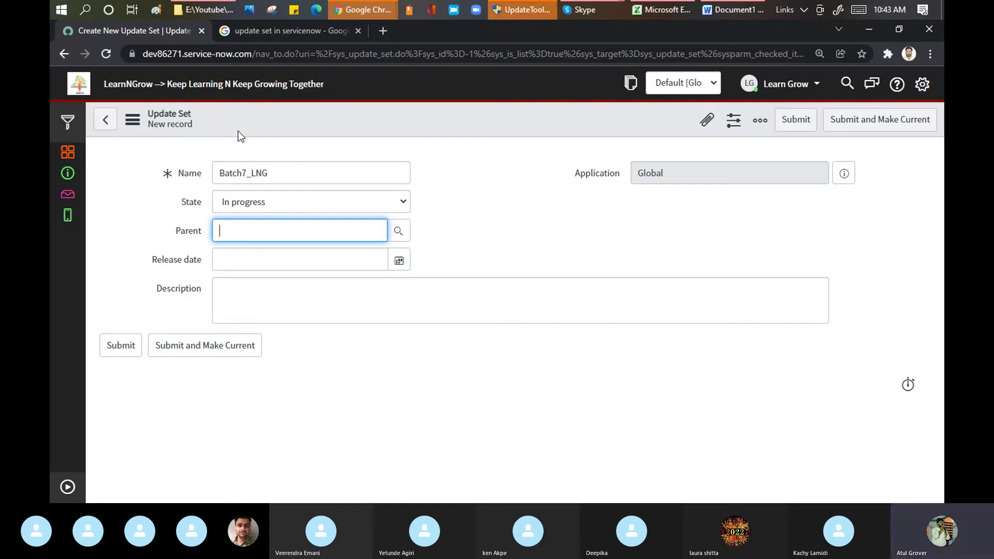
# - Save the Batch7_LNG update set record while staying on its form
pyautogui.moveTo(275, 172); pyautogui.dragTo(215, 171)
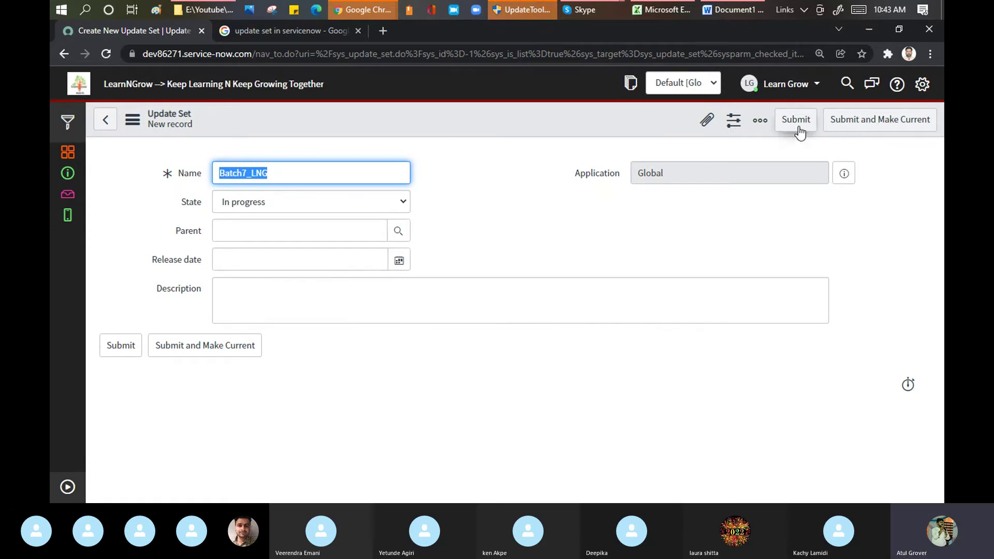
pyautogui.rightClick(546, 117)
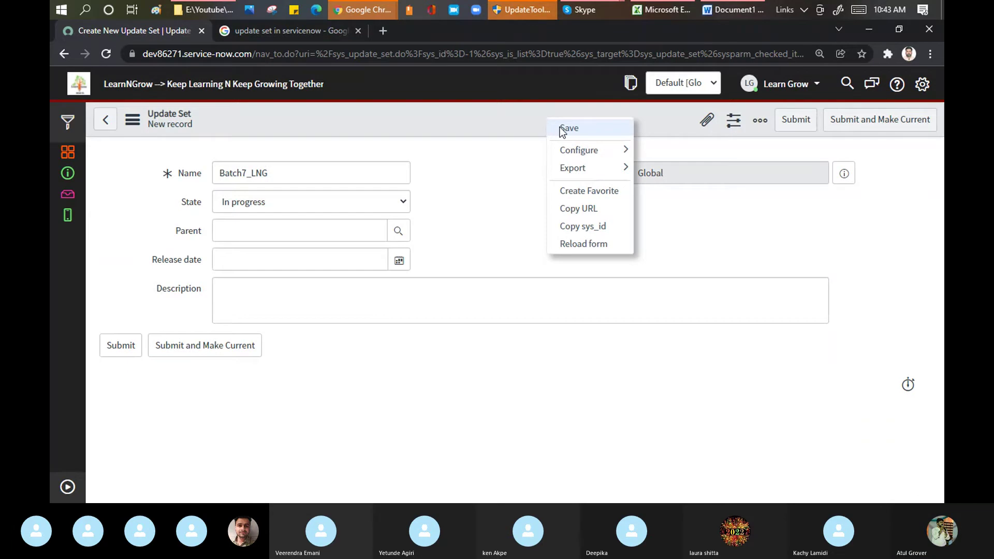
pyautogui.click(562, 129)
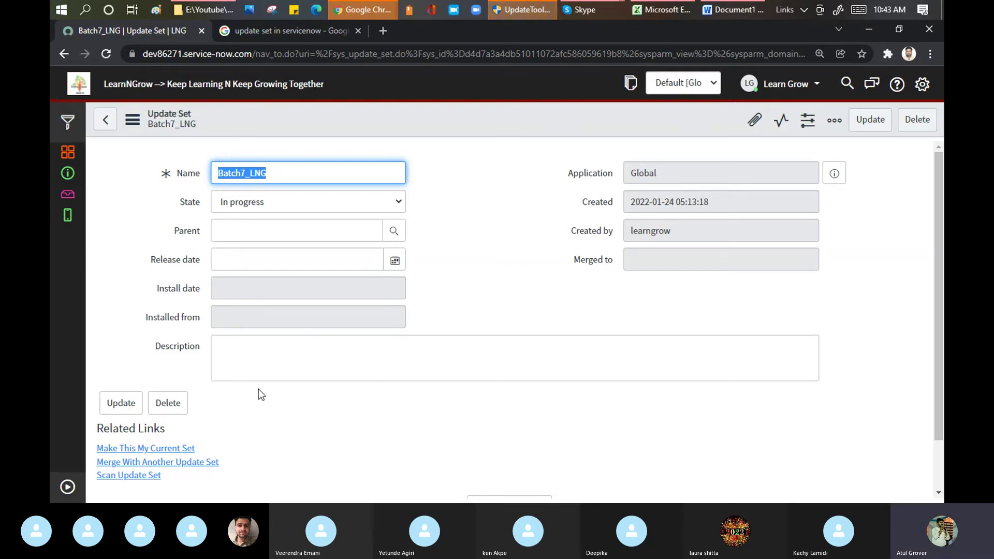
# - Make Batch7_LNG the current update set and dismiss the notification about the change
pyautogui.click(141, 448)
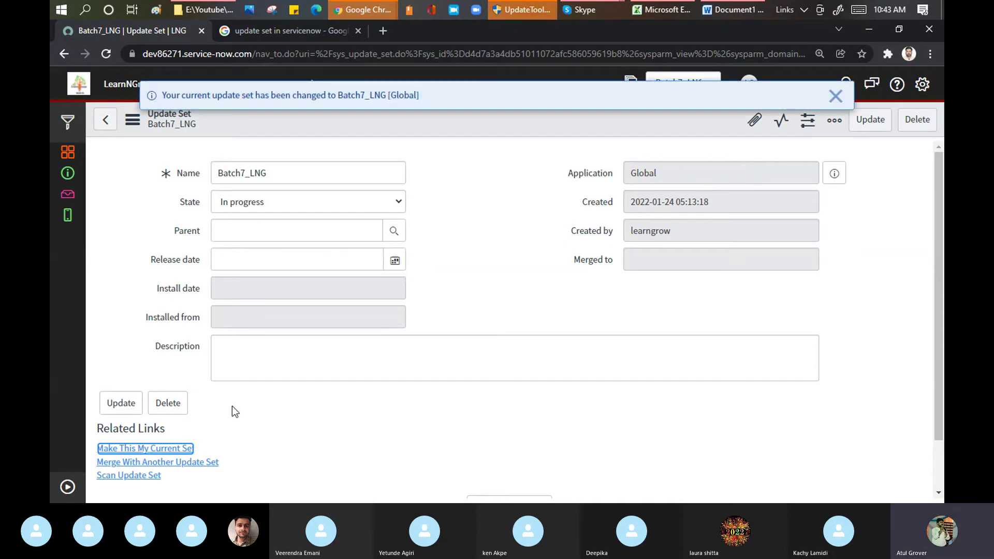
pyautogui.moveTo(164, 96); pyautogui.dragTo(420, 96)
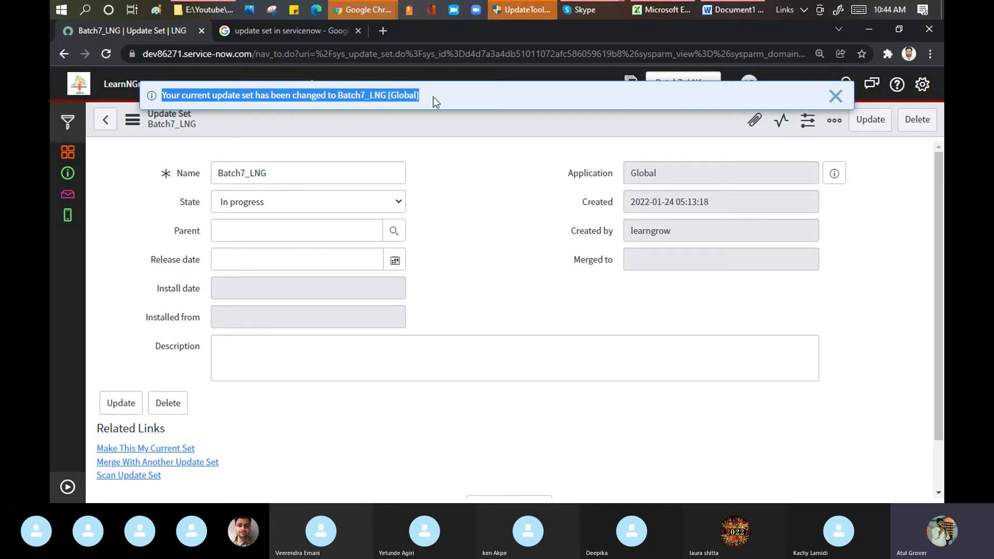
pyautogui.click(834, 95)
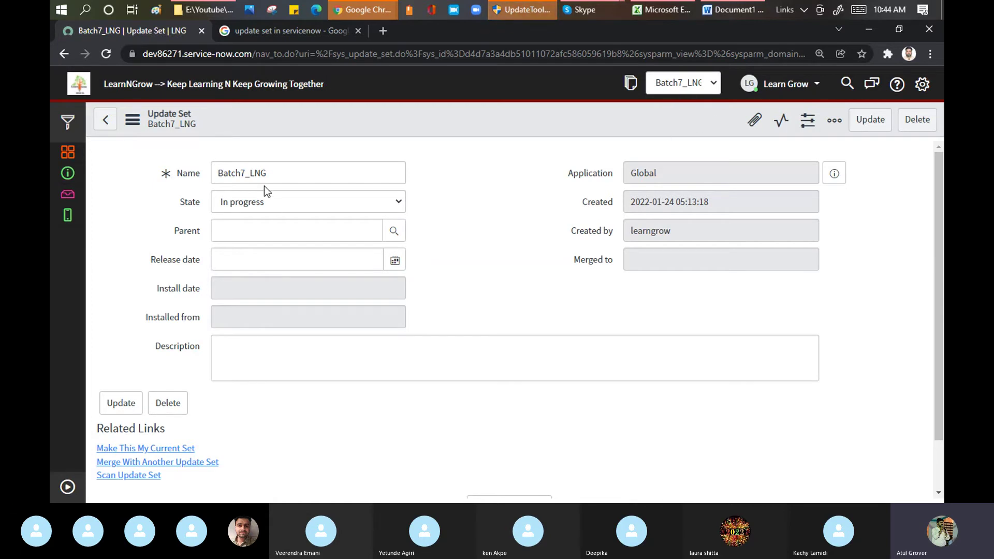
pyautogui.moveTo(265, 174); pyautogui.dragTo(196, 180)
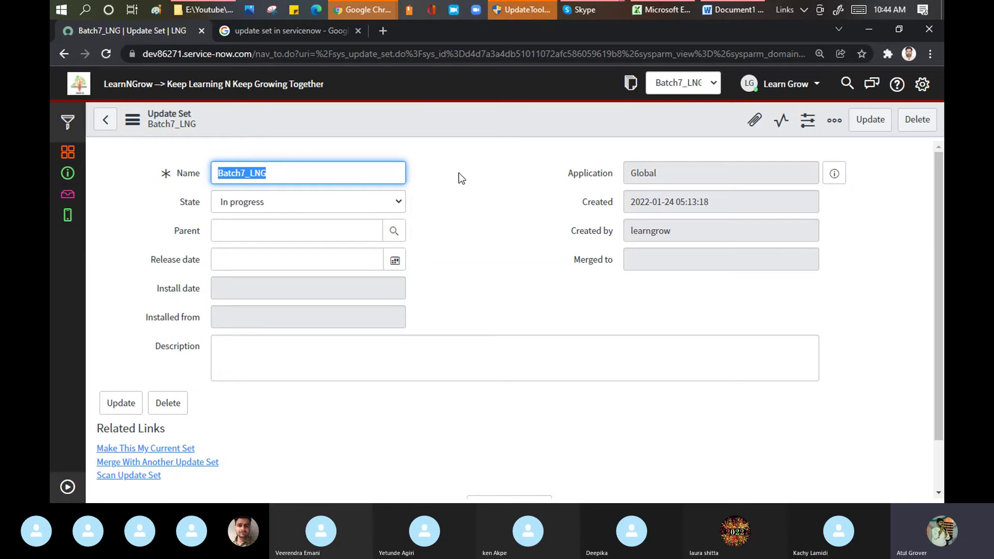
# - Load the related lists of Batch7_LNG and examine the Parent values in the Update Sets In Batch list
pyautogui.scroll(-1, 459, 175)
pyautogui.scroll(-1, 458, 175)
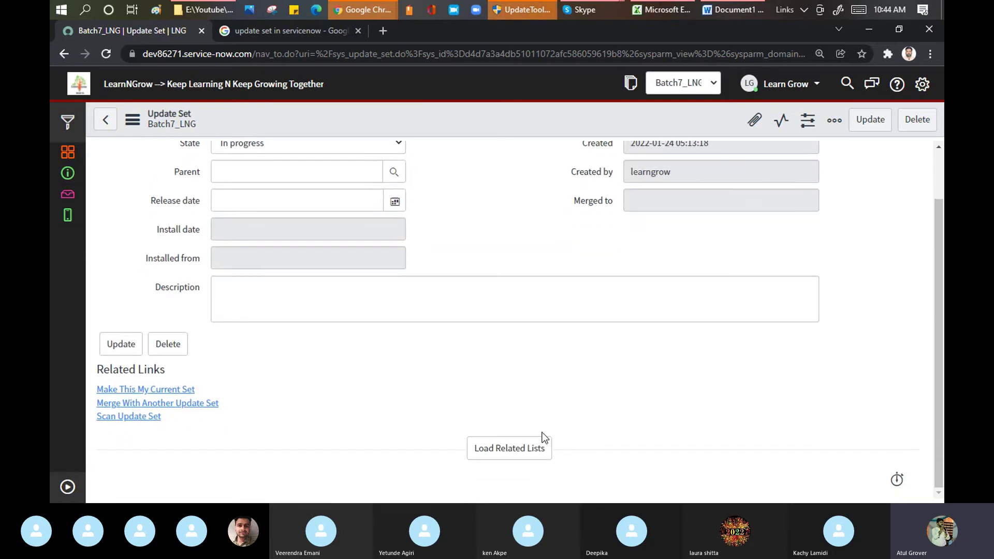
pyautogui.click(506, 449)
pyautogui.scroll(-3, 522, 342)
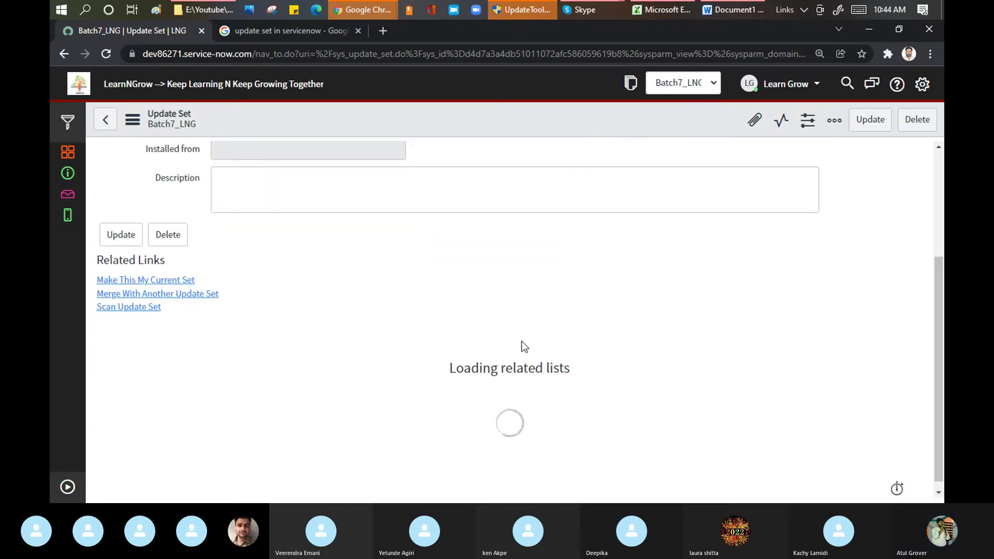
pyautogui.scroll(-1, 521, 340)
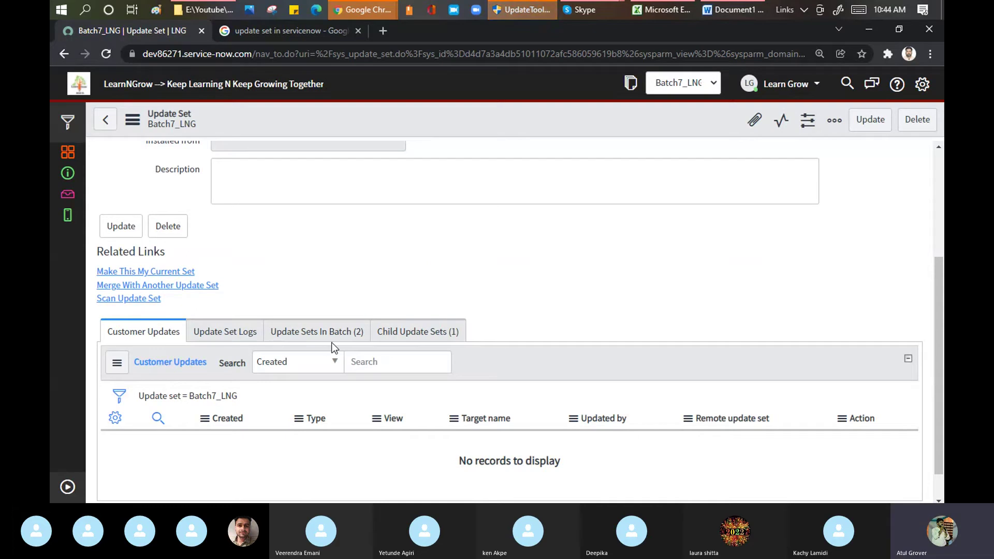
pyautogui.click(321, 334)
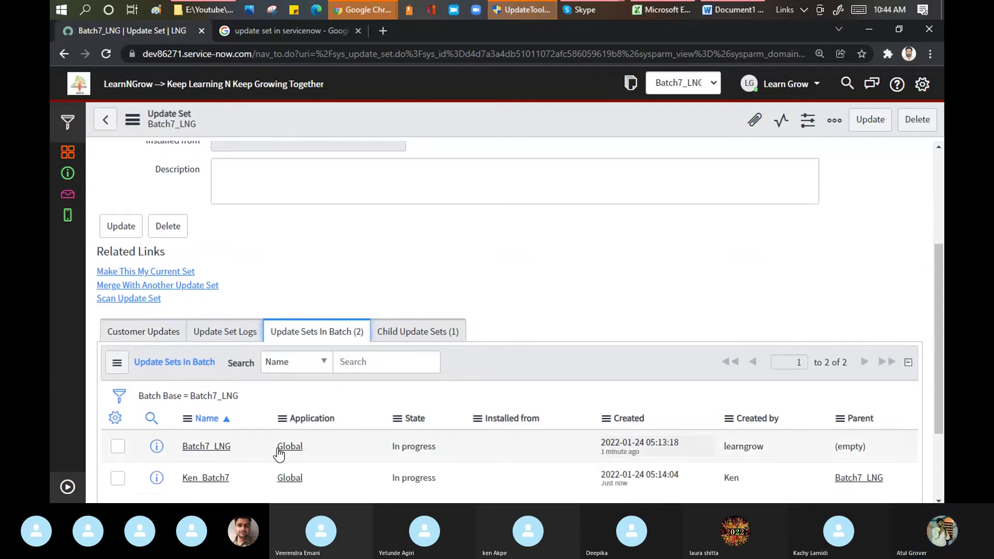
pyautogui.scroll(-2, 281, 421)
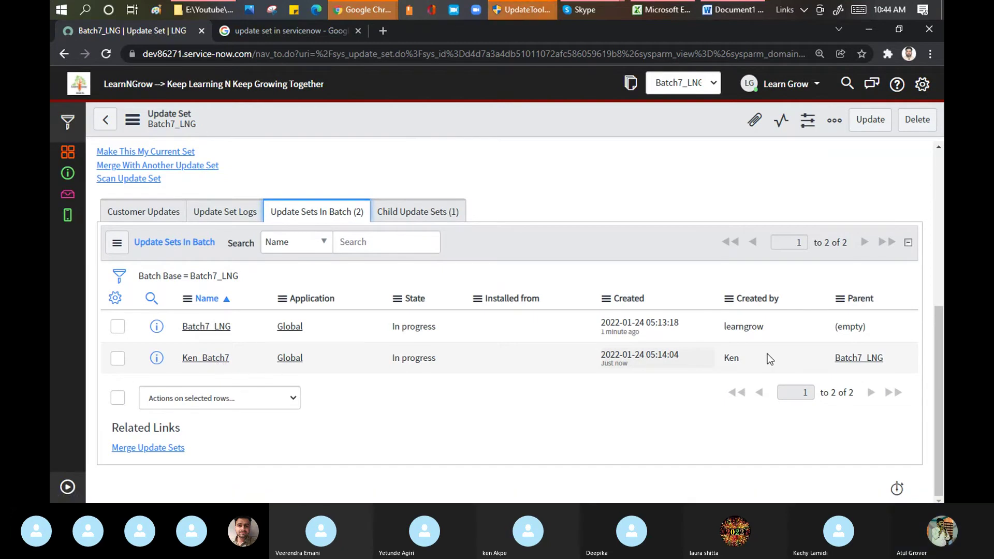
pyautogui.moveTo(894, 358); pyautogui.dragTo(835, 358)
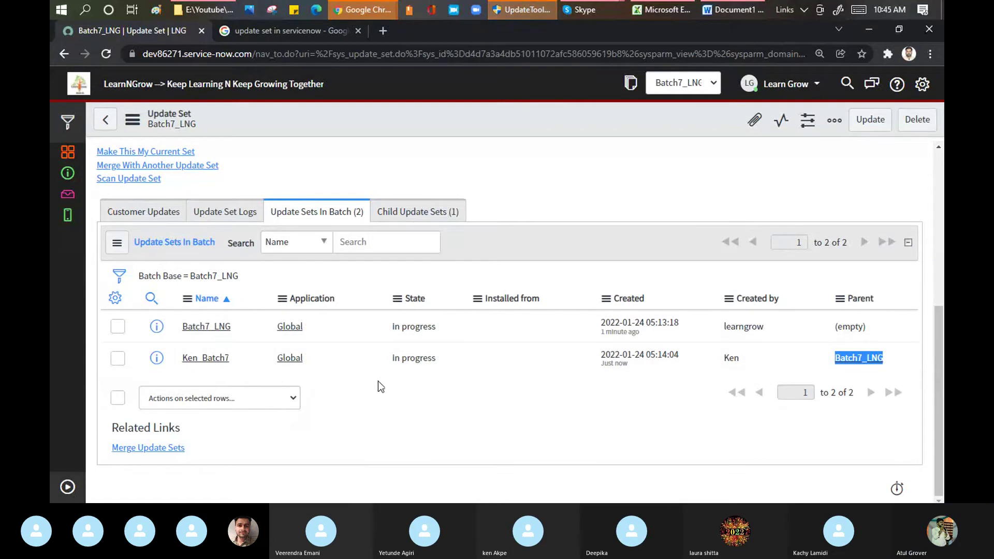
# - Refresh the Update Sets In Batch list twice to check for newly linked update sets
pyautogui.rightClick(430, 121)
pyautogui.moveTo(469, 311)
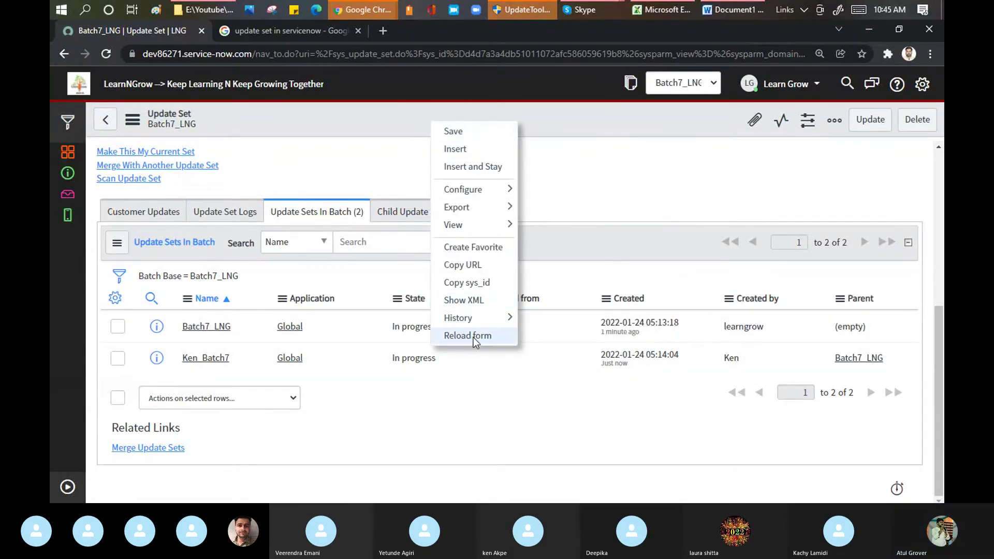
pyautogui.rightClick(582, 238)
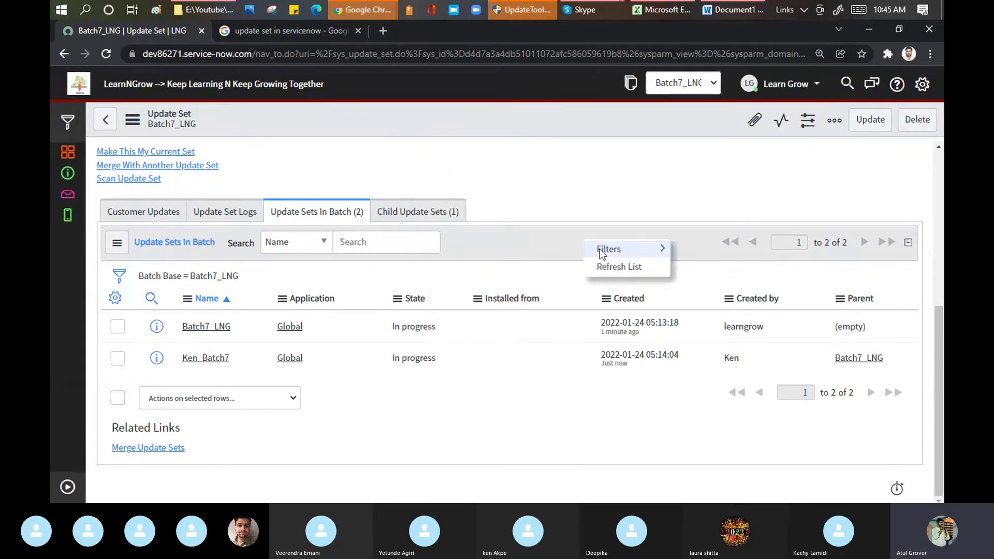
pyautogui.click(607, 266)
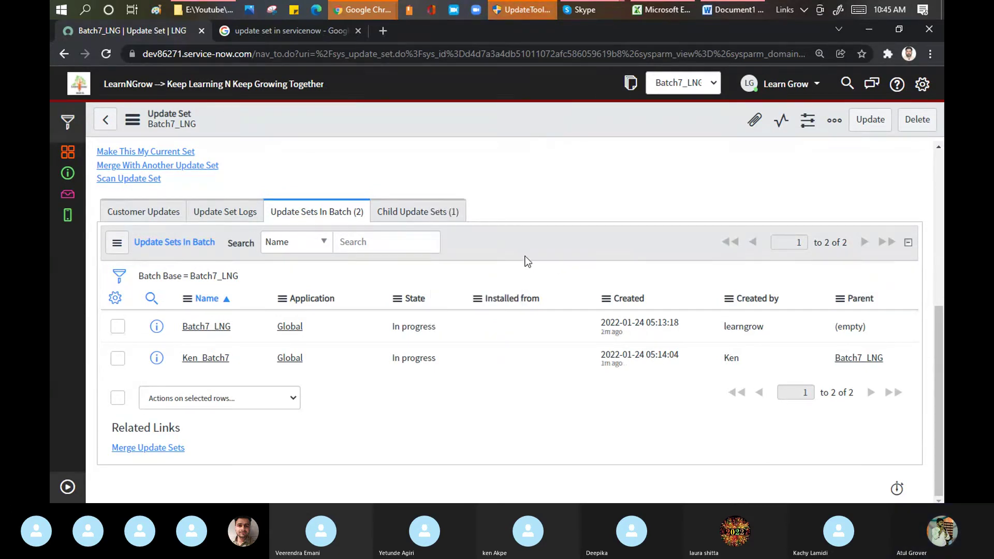
pyautogui.rightClick(510, 249)
pyautogui.click(525, 277)
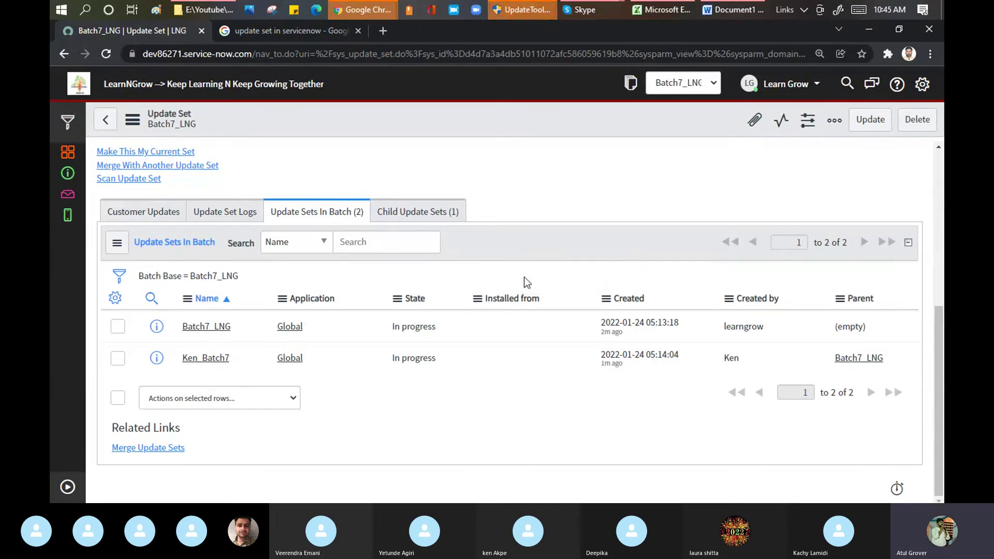
# - Look through the Child Update Sets, Update Set Logs and Customer Updates related lists, returning to Update Sets In Batch
pyautogui.click(399, 213)
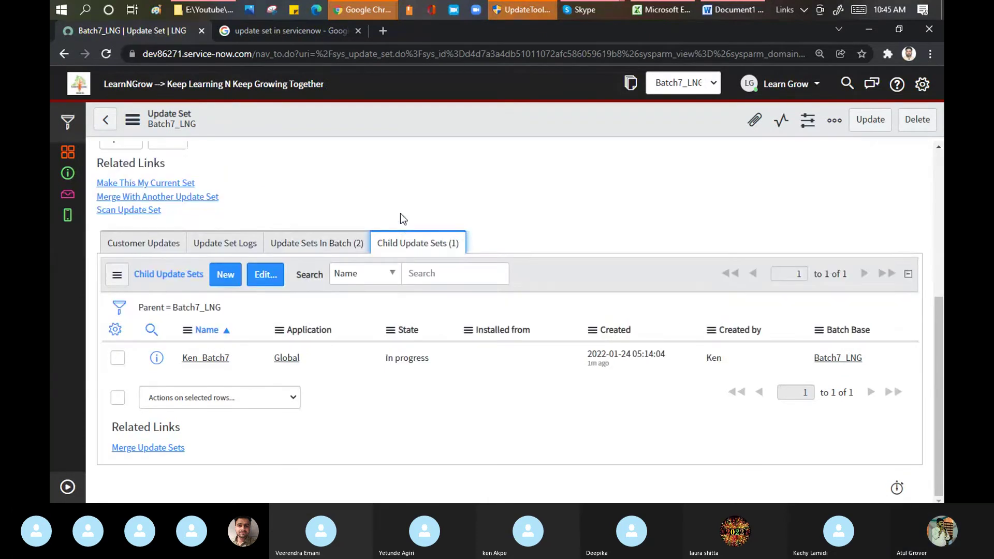
pyautogui.click(324, 251)
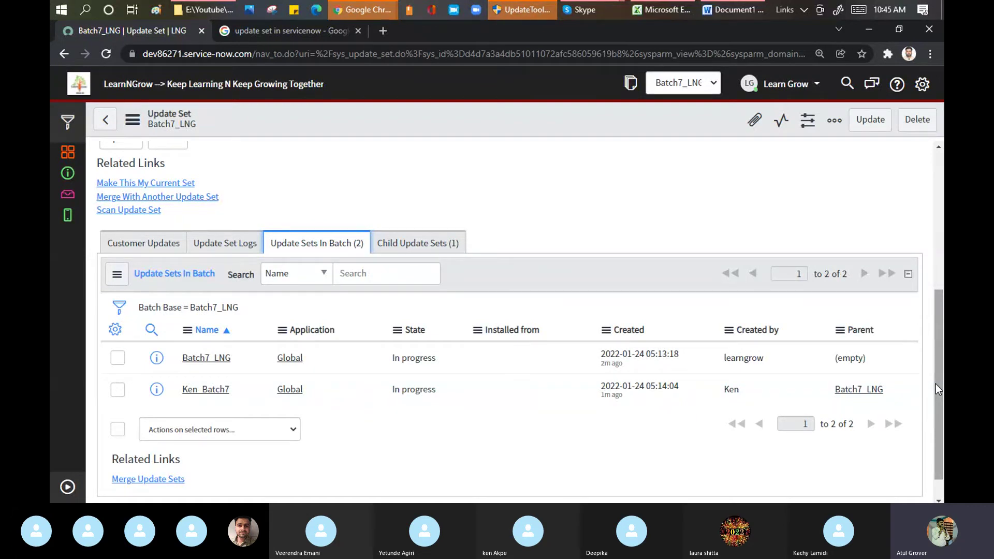
pyautogui.click(218, 242)
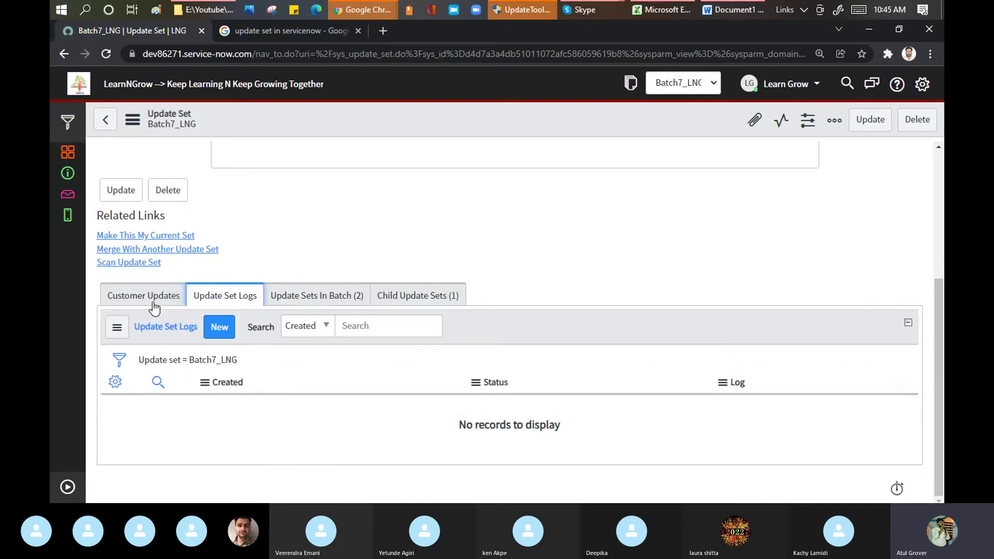
pyautogui.click(125, 300)
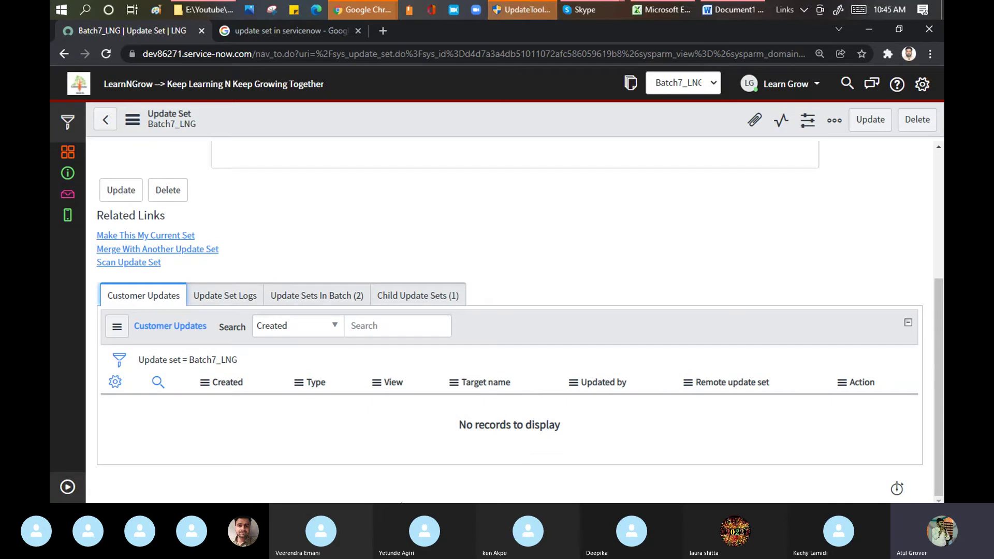
pyautogui.click(306, 300)
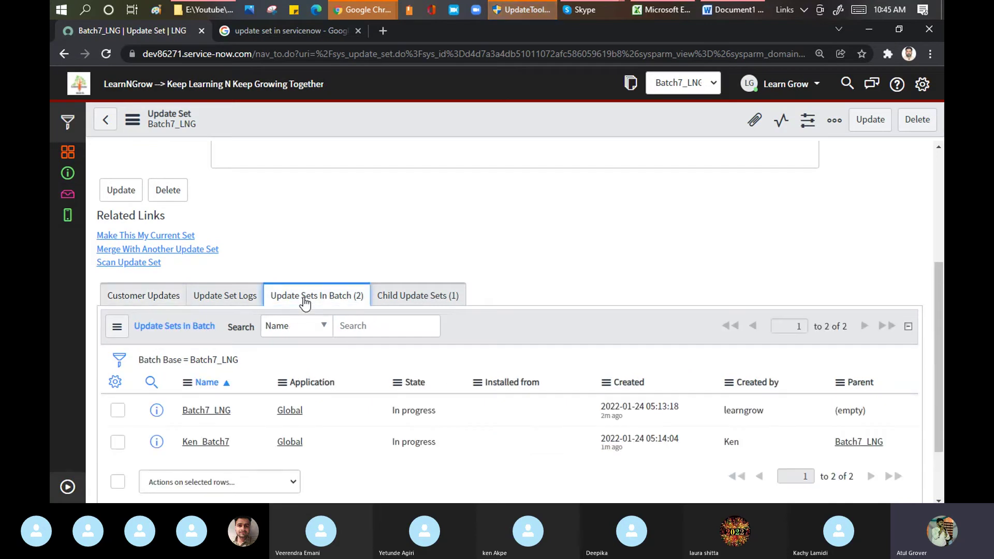
# - Refresh the Update Sets In Batch list, reload the Batch7_LNG form and examine the update sets in the batch again
pyautogui.rightClick(491, 330)
pyautogui.click(515, 356)
pyautogui.rightClick(439, 123)
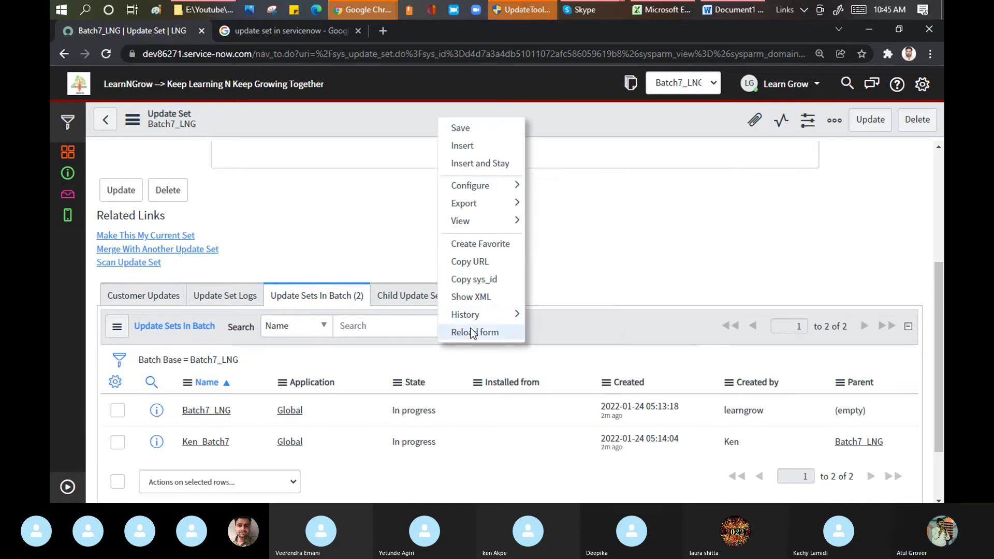
pyautogui.click(471, 330)
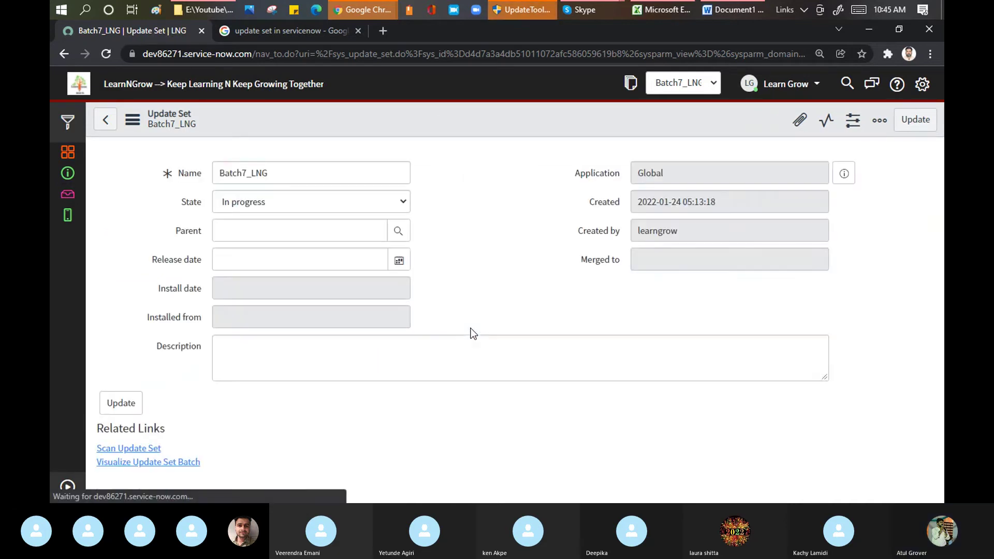
pyautogui.scroll(-1, 486, 206)
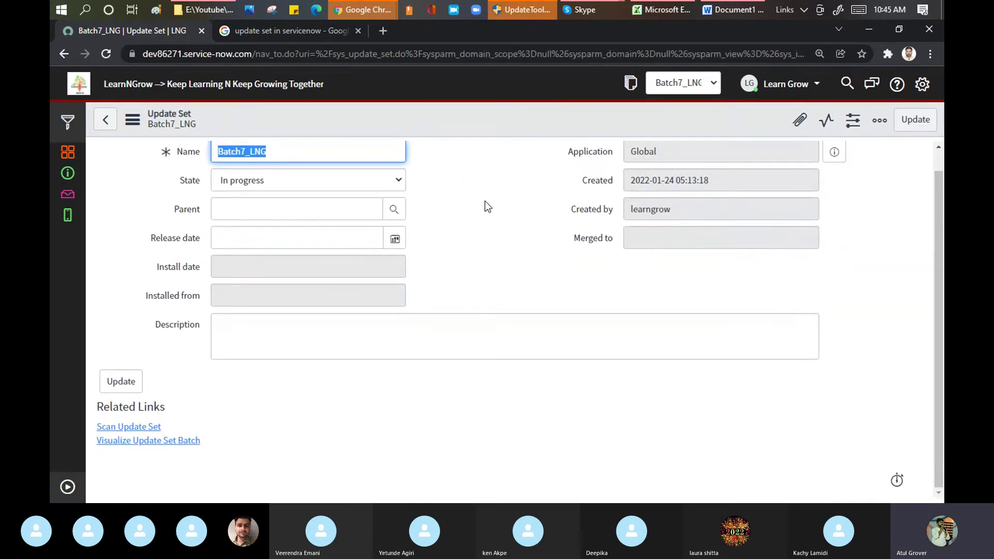
pyautogui.scroll(-5, 585, 357)
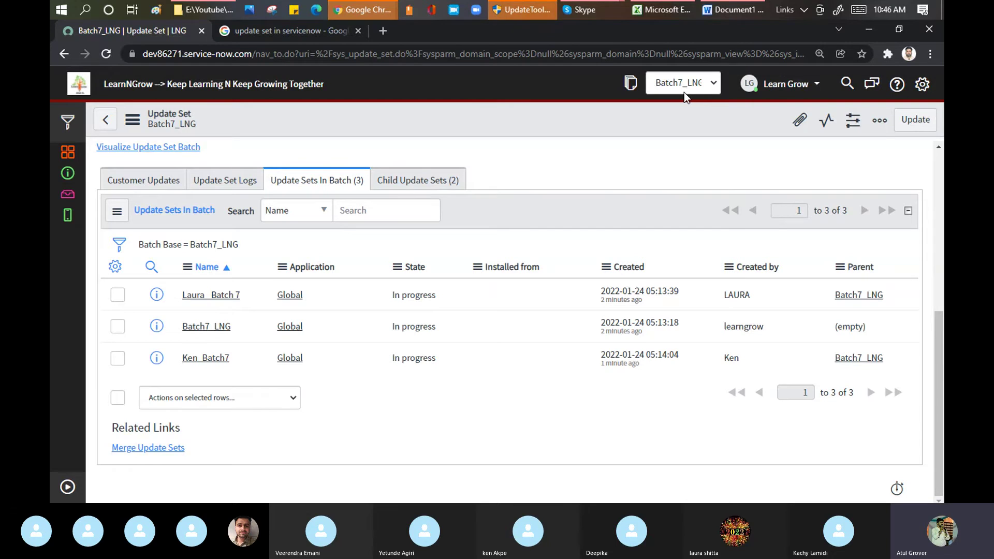
# - Switch to the Skype call window to check the participants, and return to the Batch7_LNG page in Chrome
pyautogui.moveTo(576, 21)
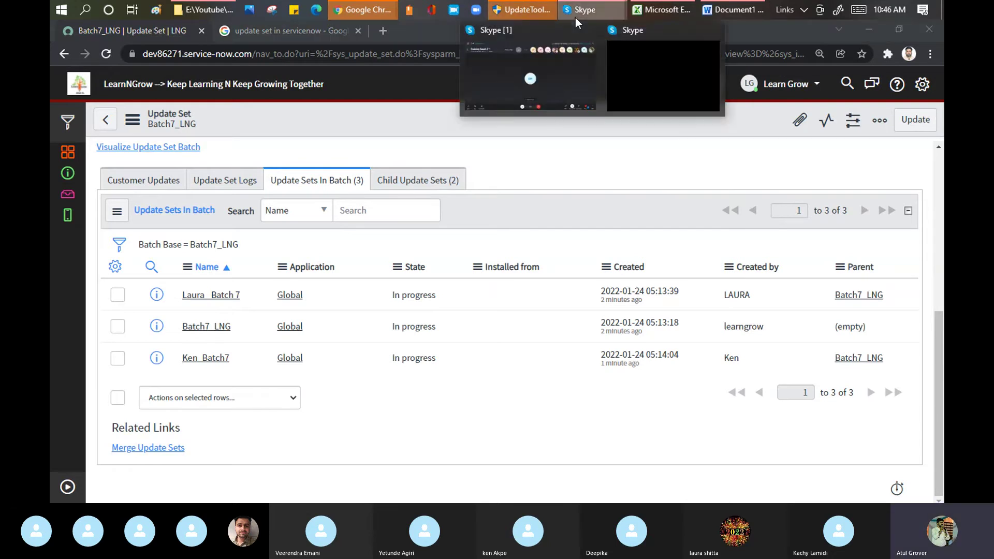
pyautogui.click(502, 93)
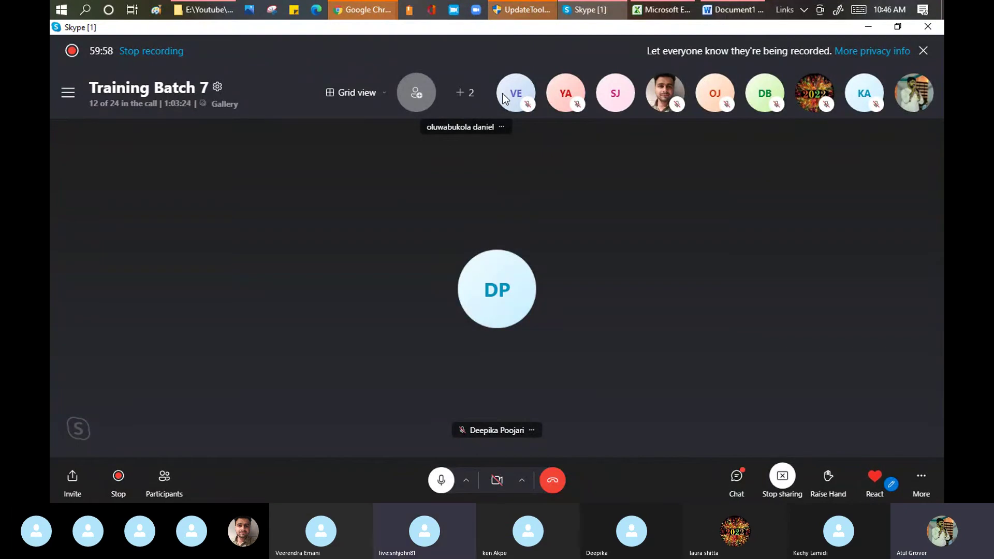
pyautogui.click(348, 5)
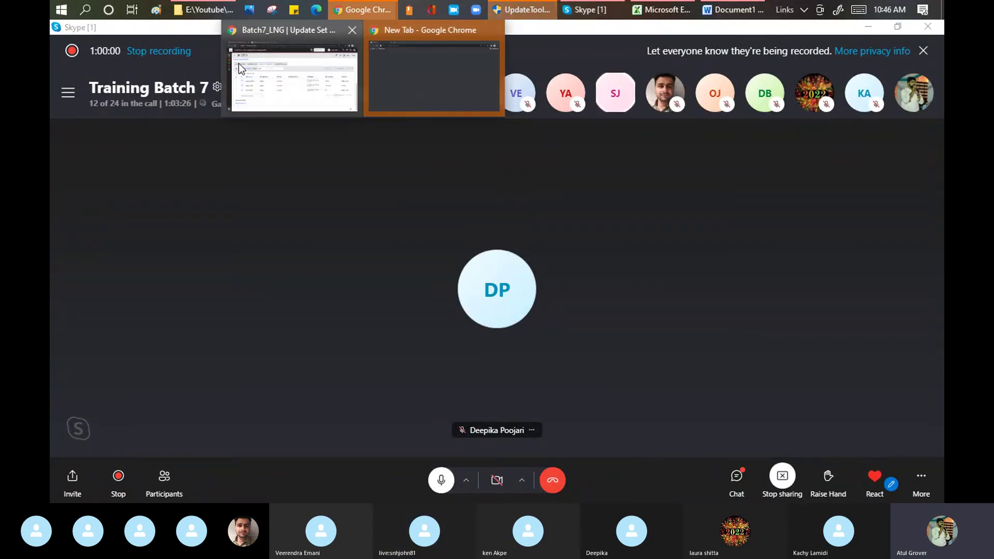
pyautogui.click(238, 63)
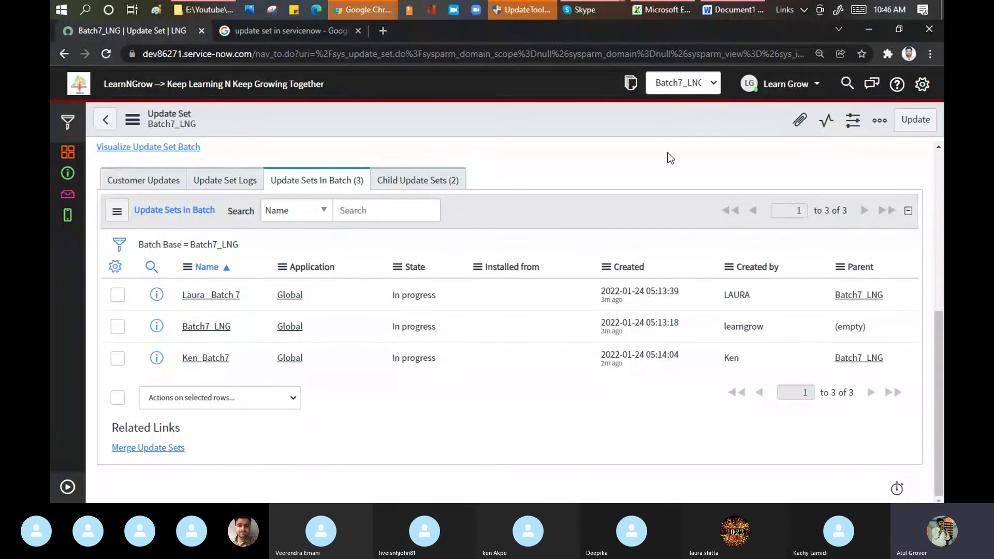
# - Impersonate a training participant by searching for the user's first name and choosing the matching account
pyautogui.click(816, 84)
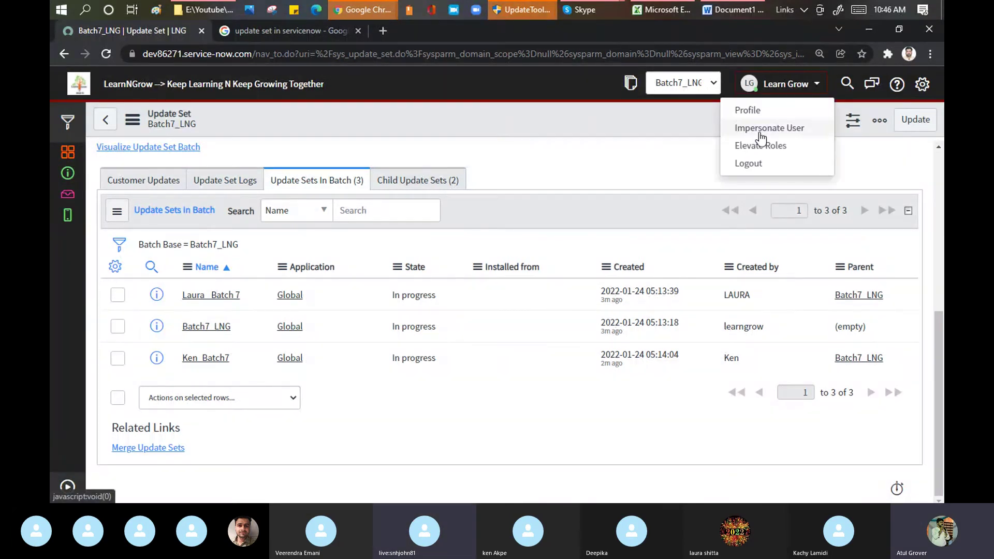
pyautogui.click(758, 127)
pyautogui.click(437, 141)
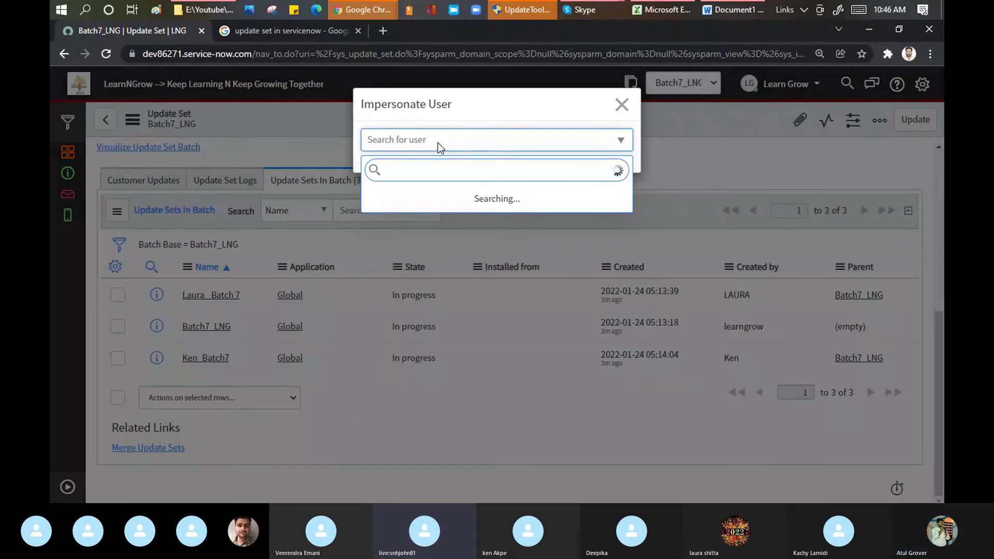
pyautogui.write('sneha')
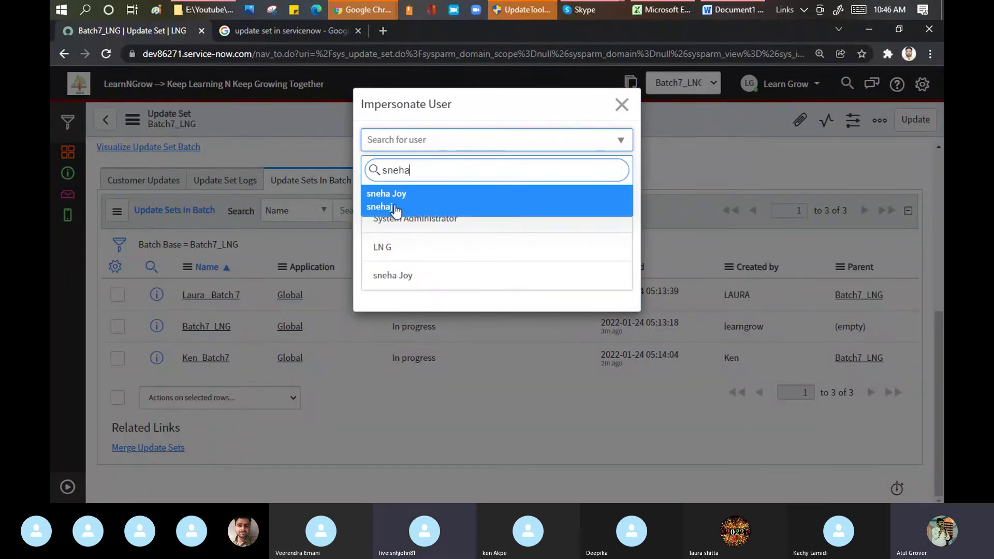
pyautogui.click(438, 205)
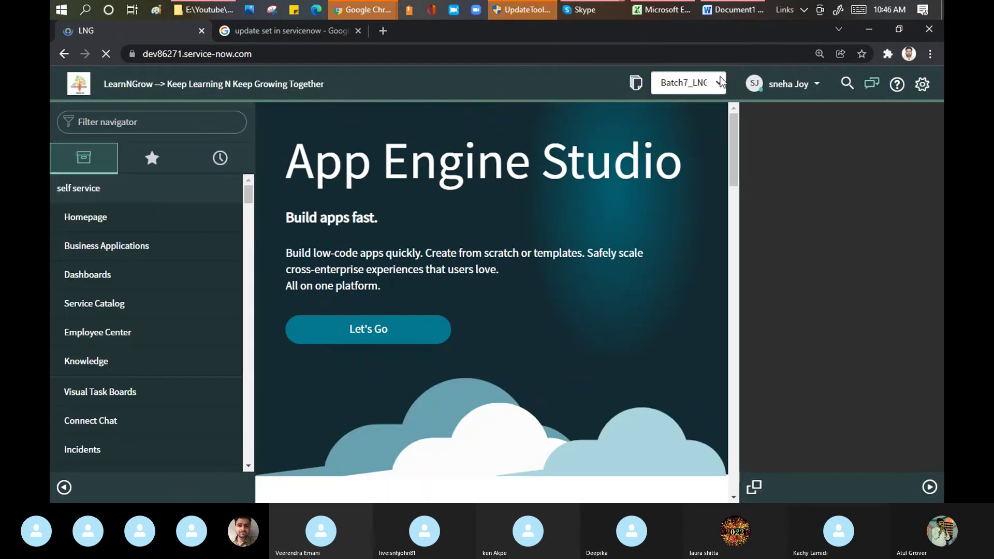
# - Set the current update set to the impersonated user's own Batch7 set and view the other choices in the update set picker
pyautogui.click(713, 84)
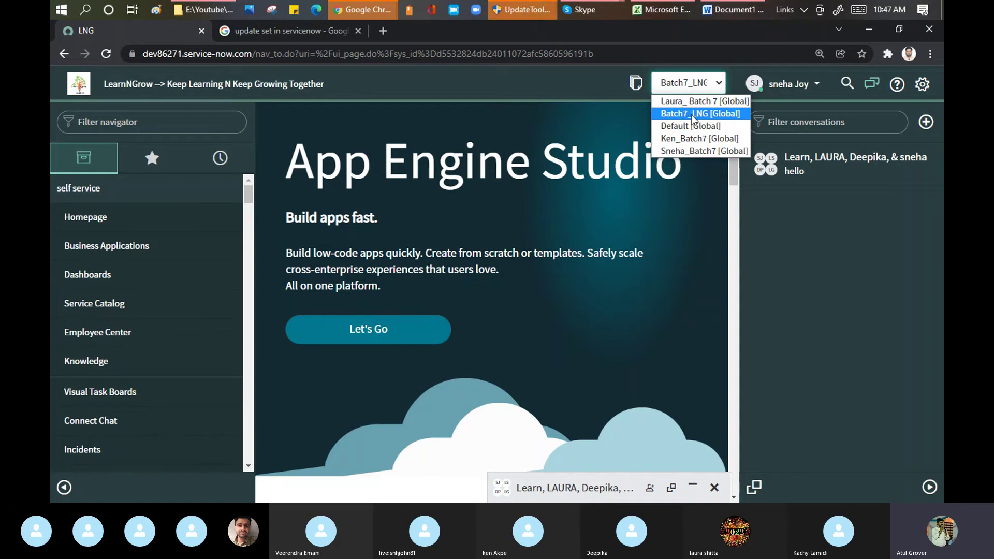
pyautogui.click(690, 151)
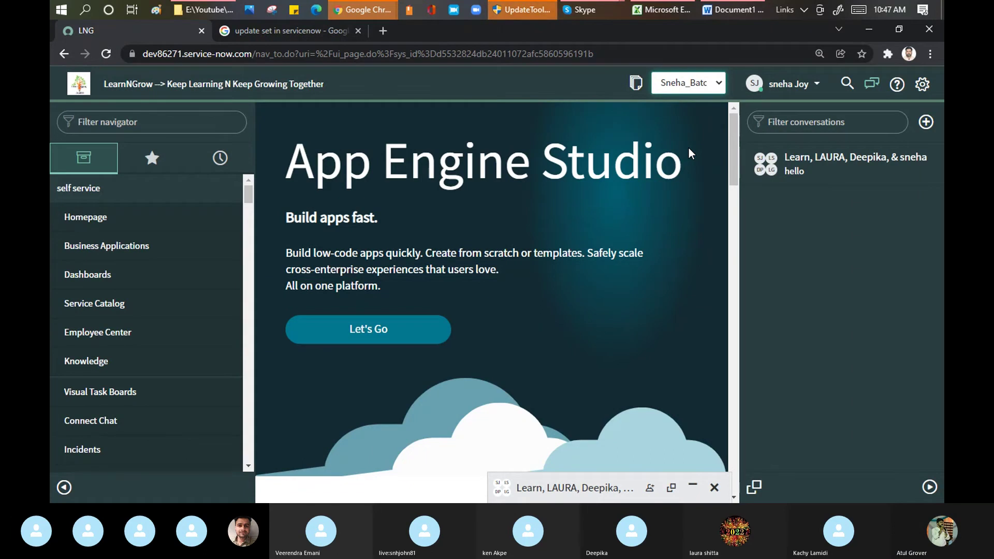
pyautogui.click(717, 85)
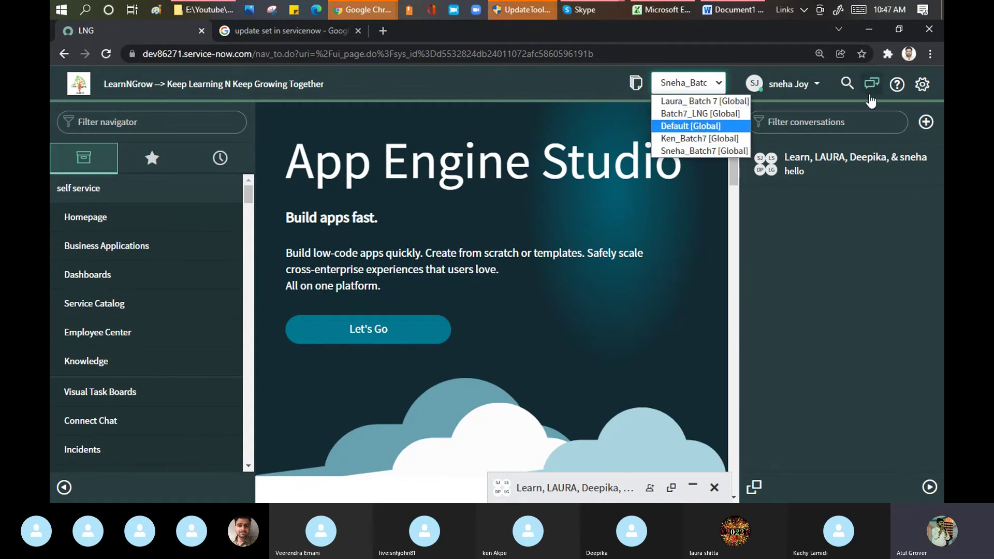
# - End the user impersonation and set the current update set to Batch7_LNG [Global]
pyautogui.click(797, 84)
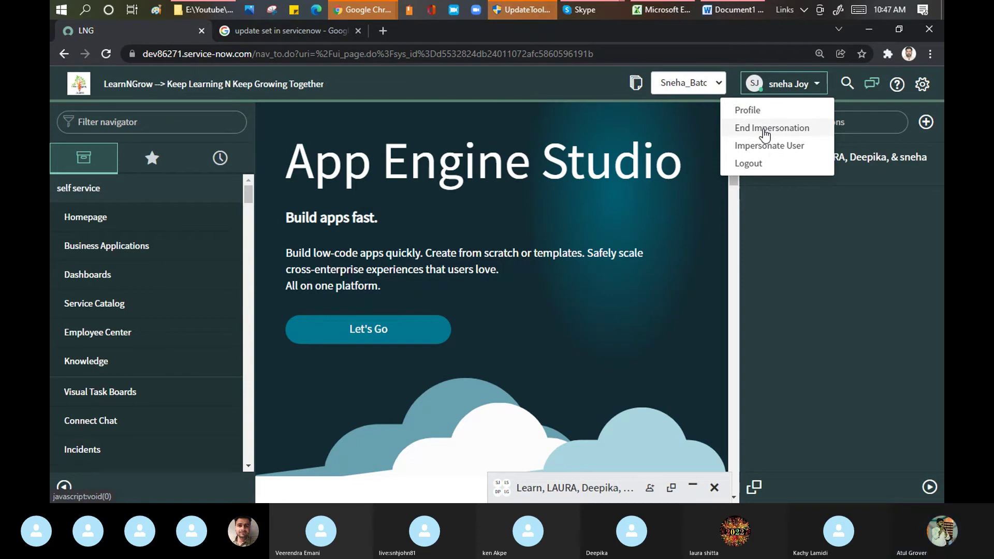
pyautogui.click(715, 144)
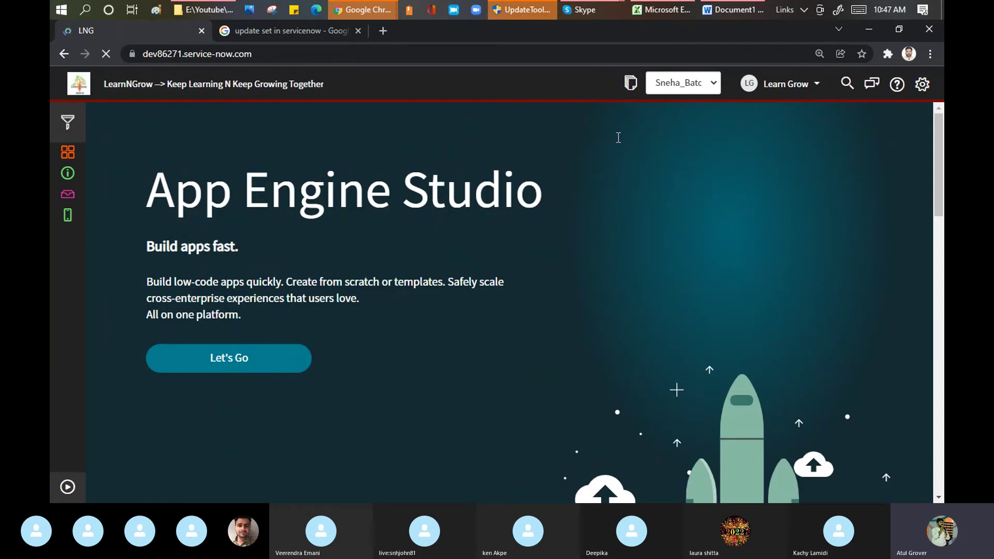
pyautogui.click(711, 88)
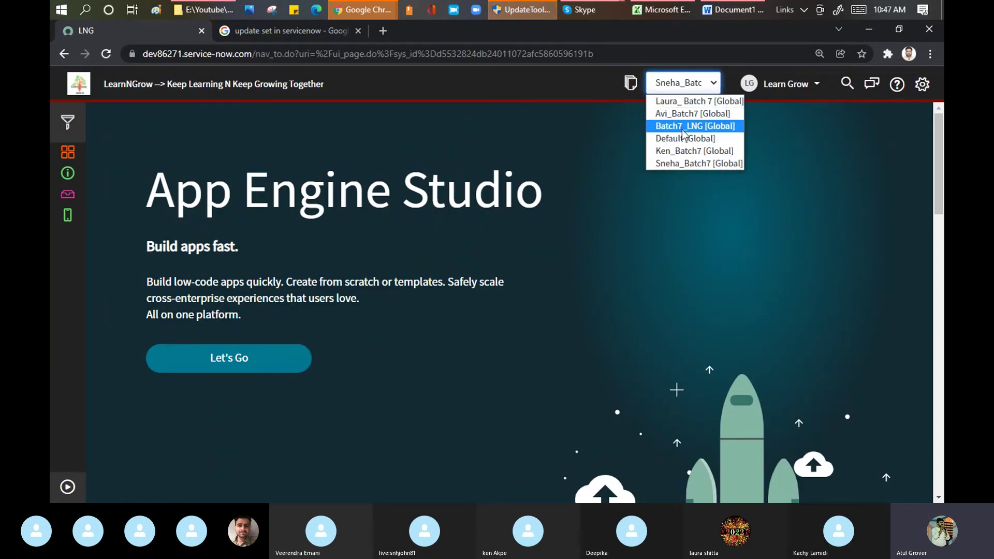
pyautogui.click(682, 127)
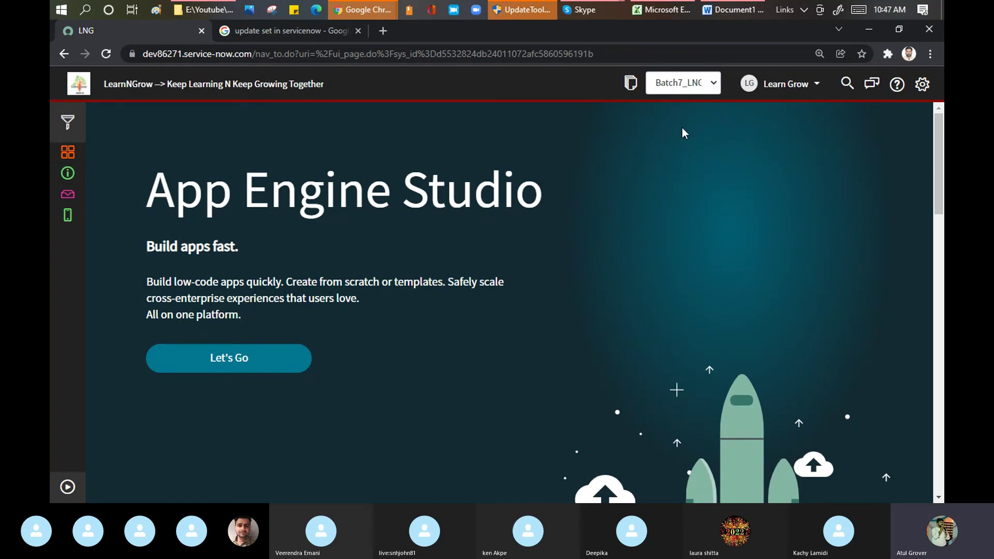
# - Check the Training Batch 7 call in the Skype window, and return to the LNG page in Chrome
pyautogui.click(583, 9)
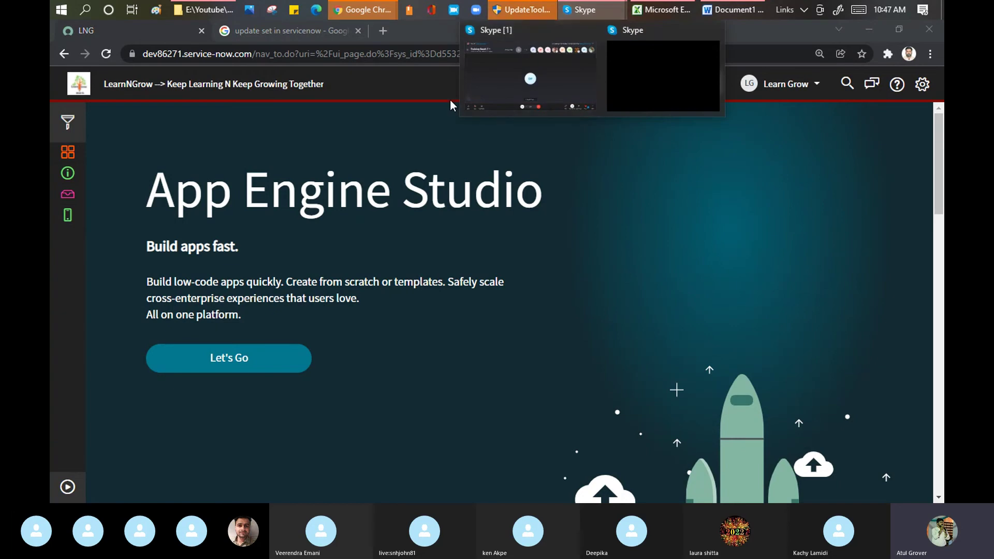
pyautogui.click(496, 103)
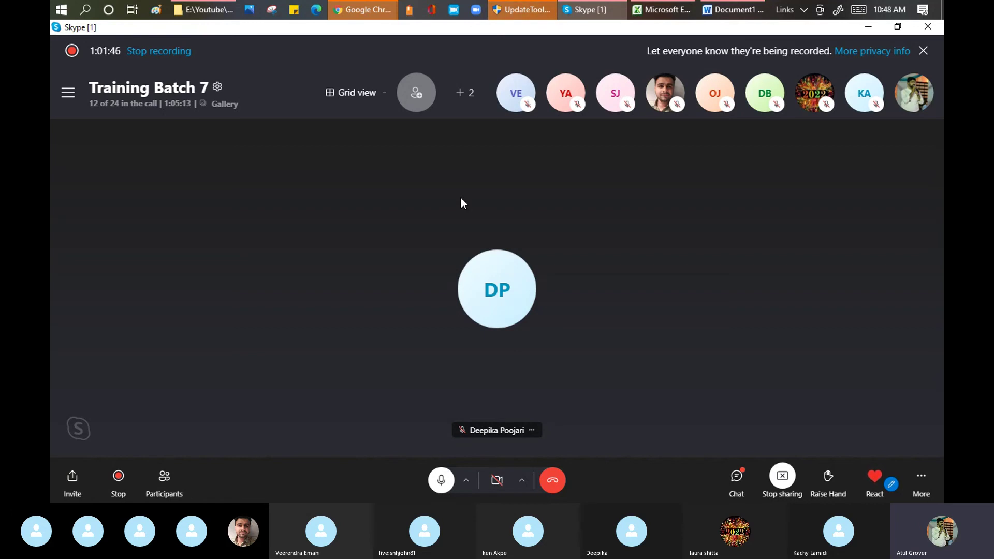
pyautogui.click(363, 9)
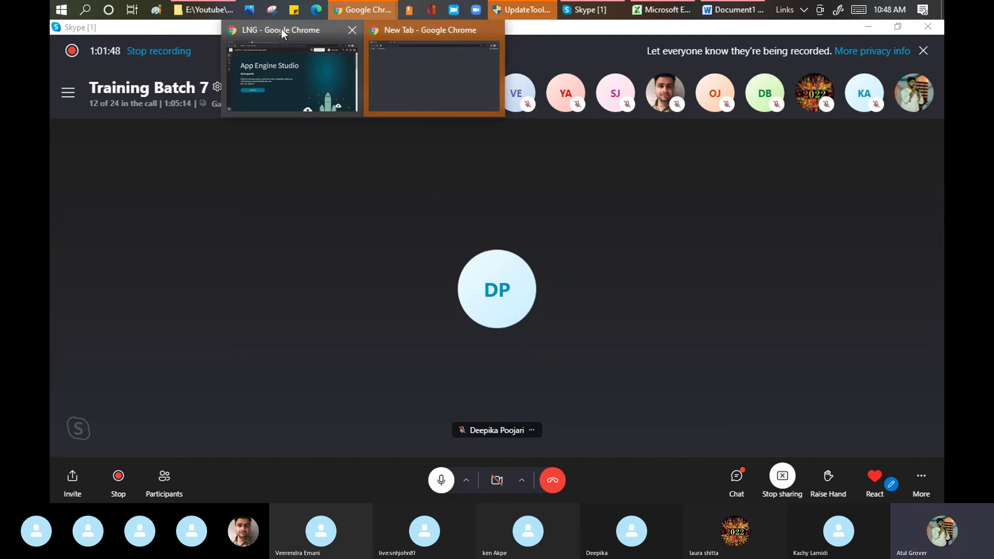
pyautogui.click(282, 34)
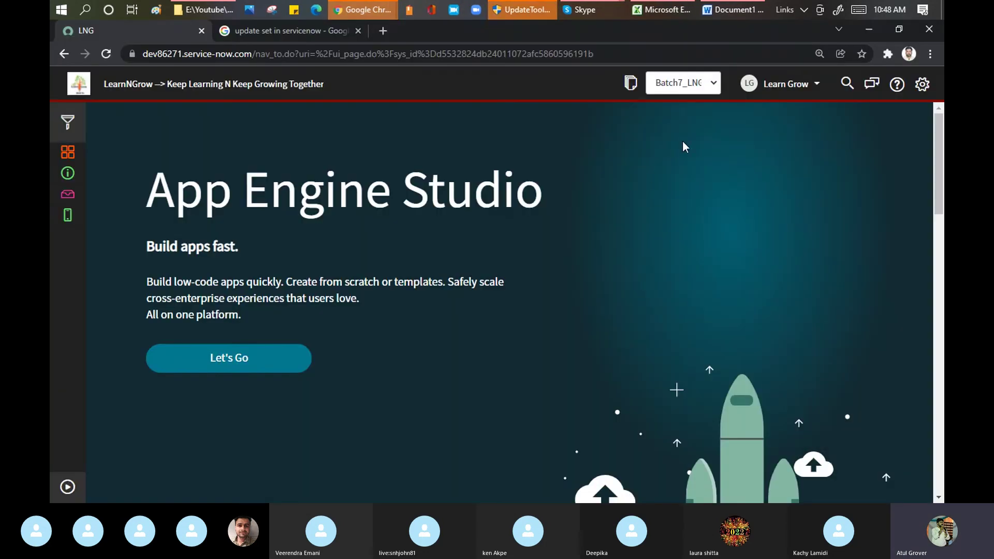
# - Review the choices in the update set picker, keeping Batch7_LNG [Global] as the current update set
pyautogui.click(676, 86)
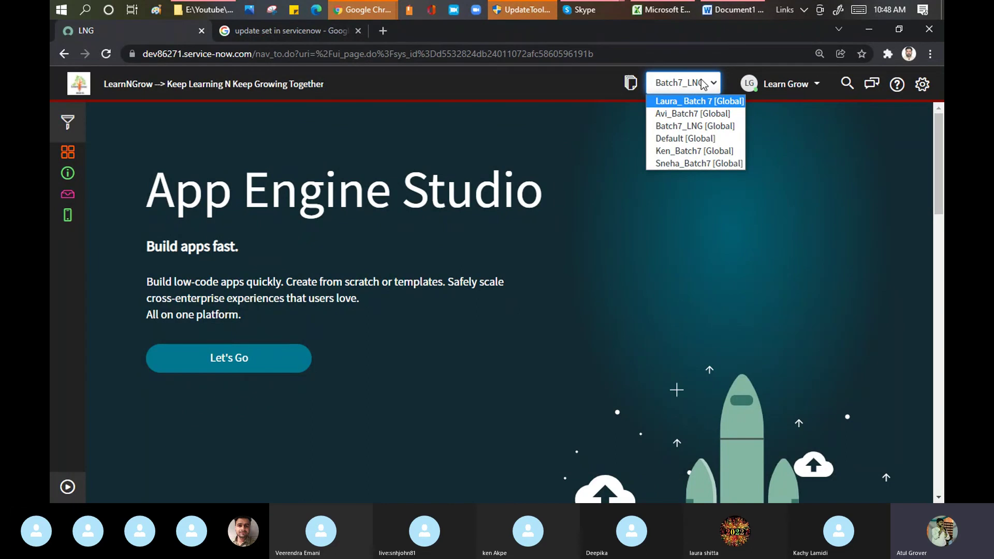
pyautogui.click(698, 129)
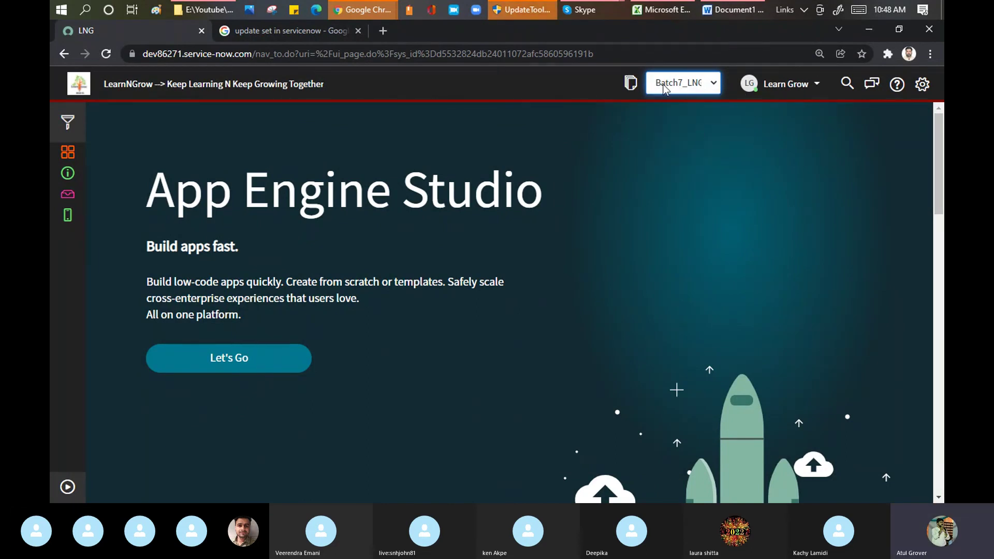
pyautogui.click(634, 113)
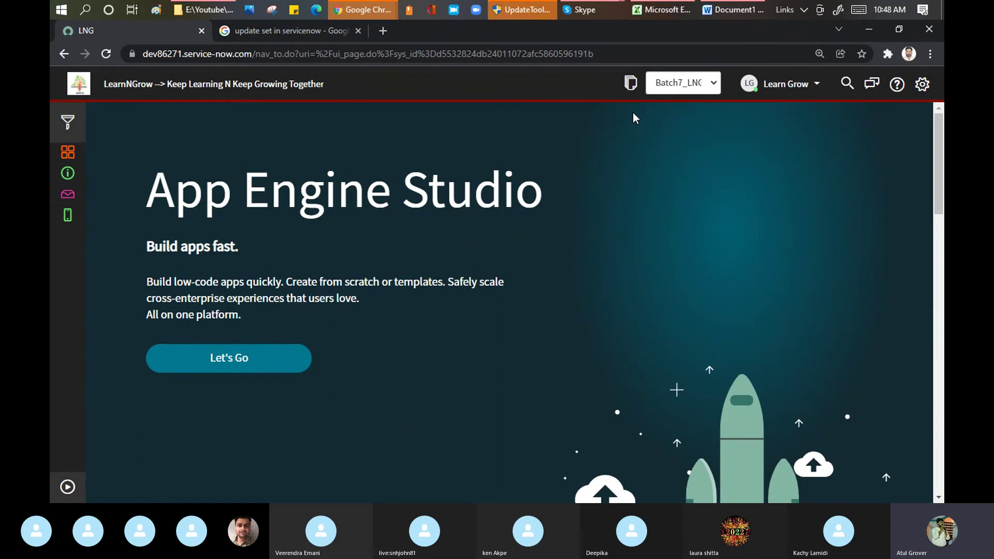
pyautogui.click(705, 88)
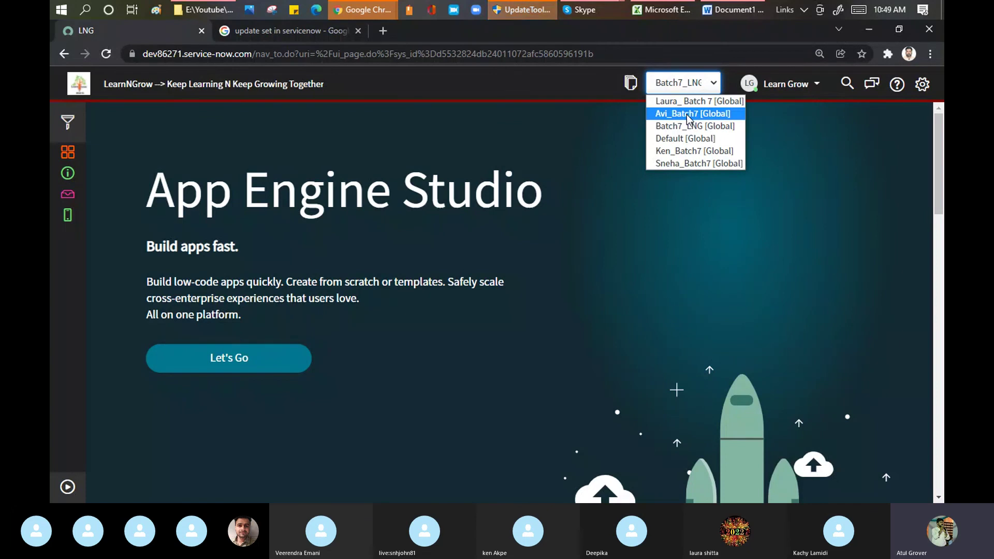
pyautogui.click(826, 138)
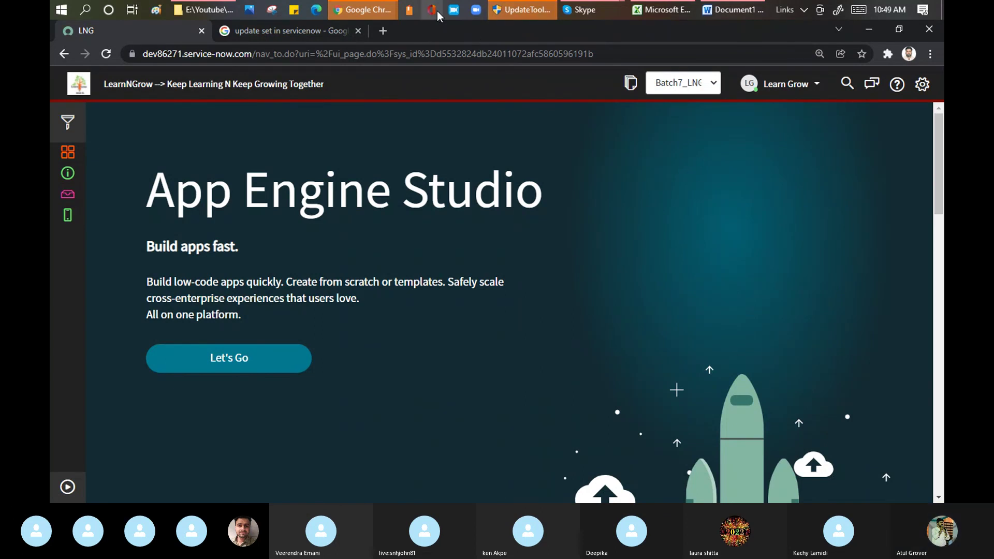
# - Switch to the Skype call window to check the participants again, and go back to the ServiceNow instance in Chrome
pyautogui.moveTo(585, 10)
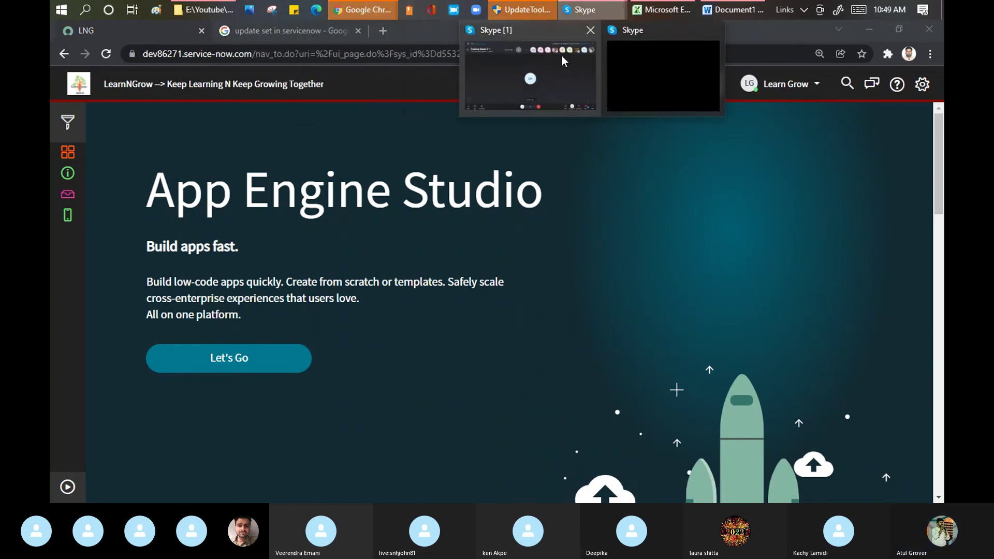
pyautogui.click(536, 73)
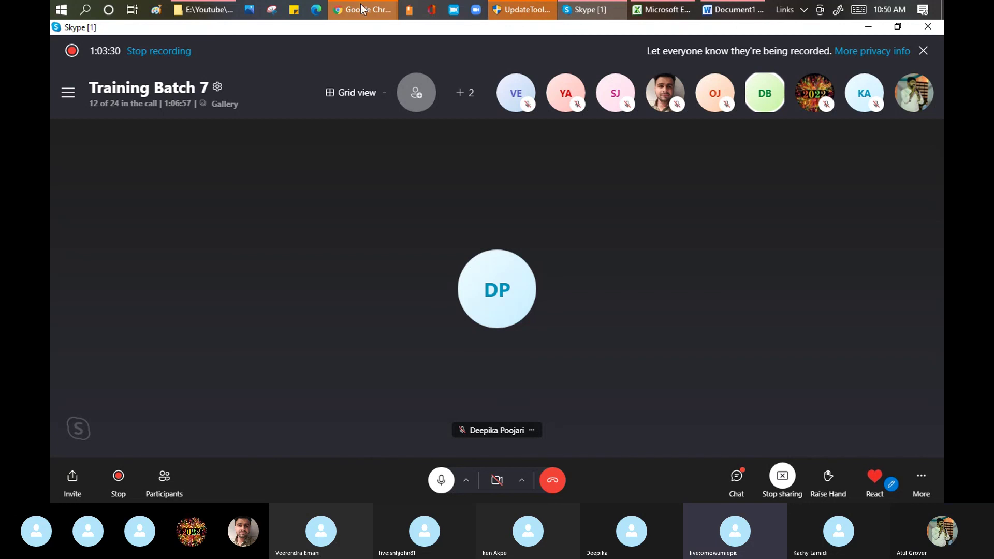
pyautogui.moveTo(362, 6)
pyautogui.click(275, 62)
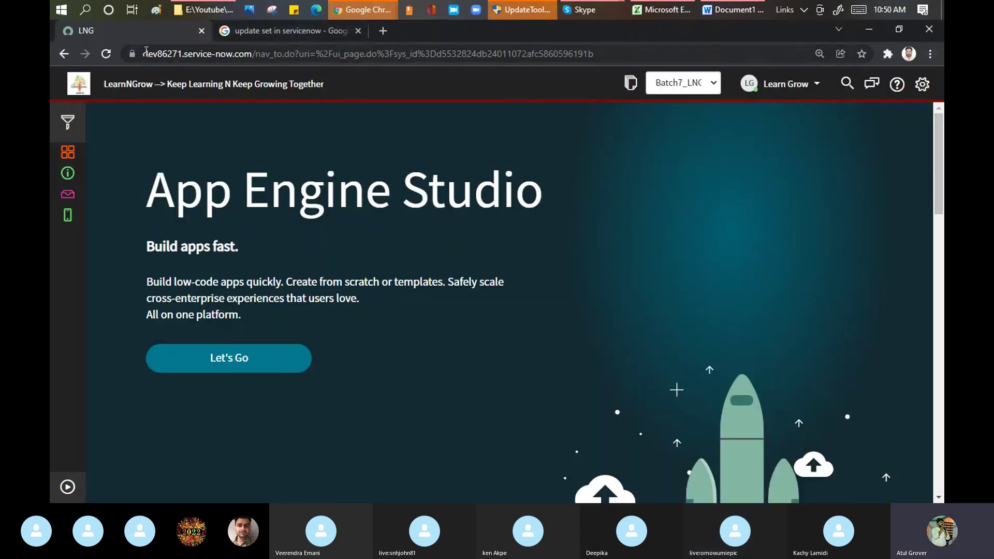
pyautogui.moveTo(144, 53); pyautogui.dragTo(254, 54)
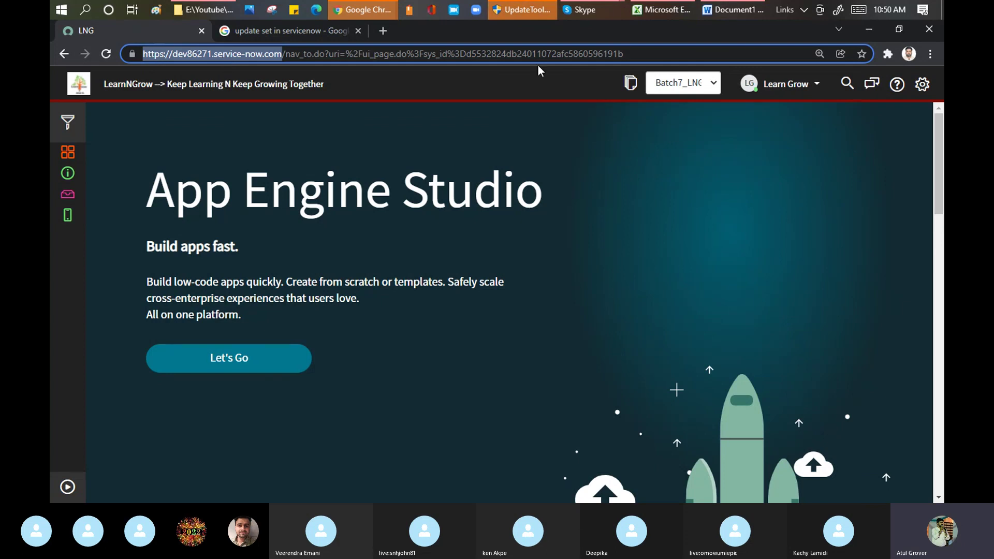
pyautogui.click(590, 10)
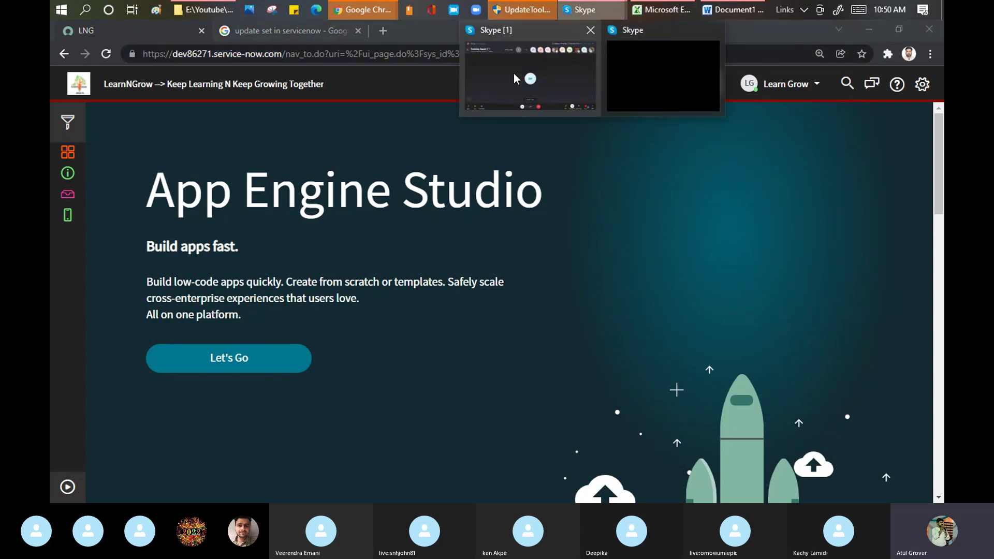
pyautogui.click(521, 78)
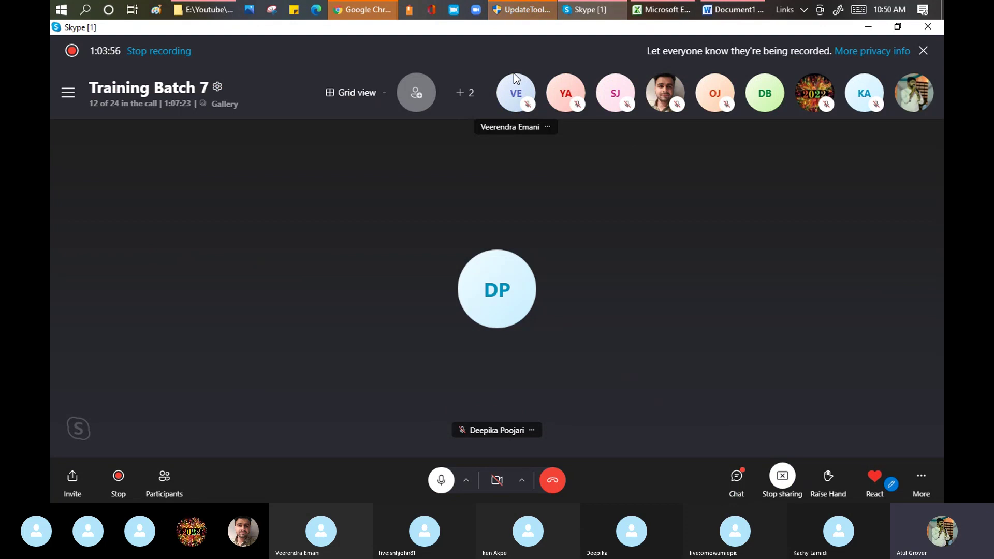